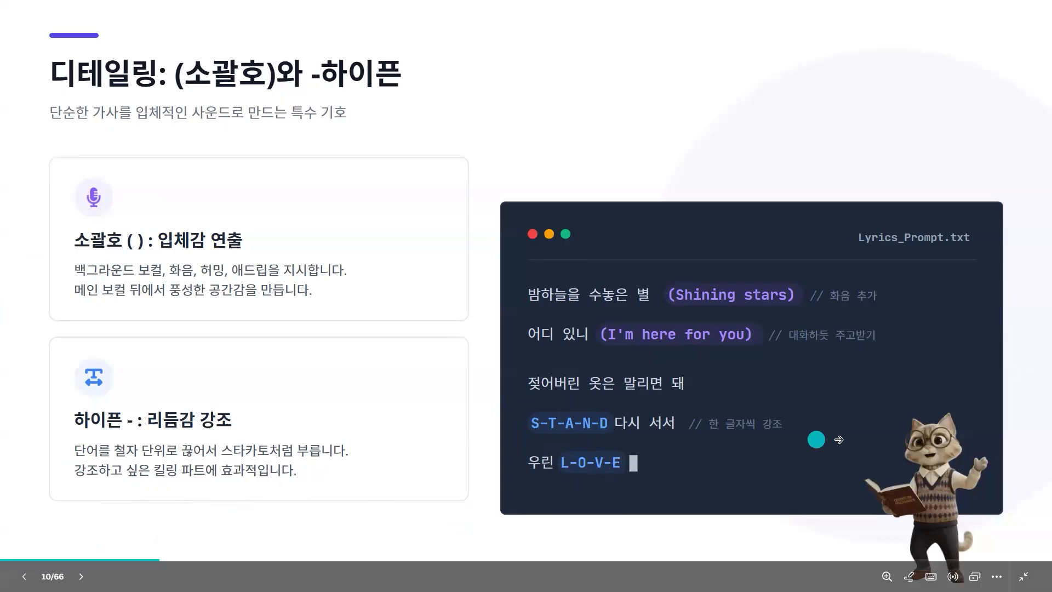
End the slide show and open the 별사탕 song link attached to the Dream Pop sample slide.
click(964, 383)
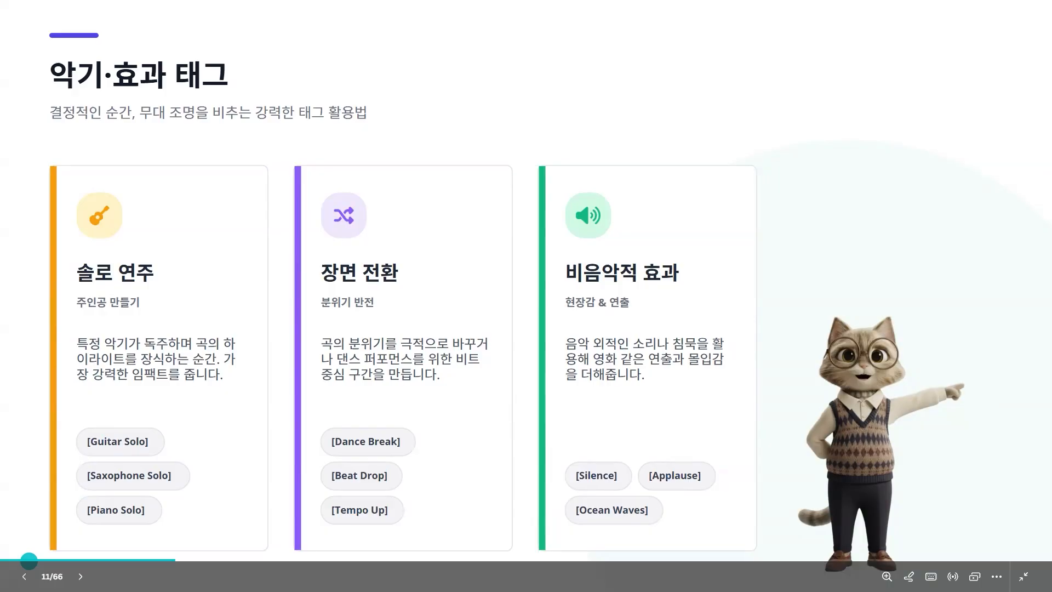
key(Escape)
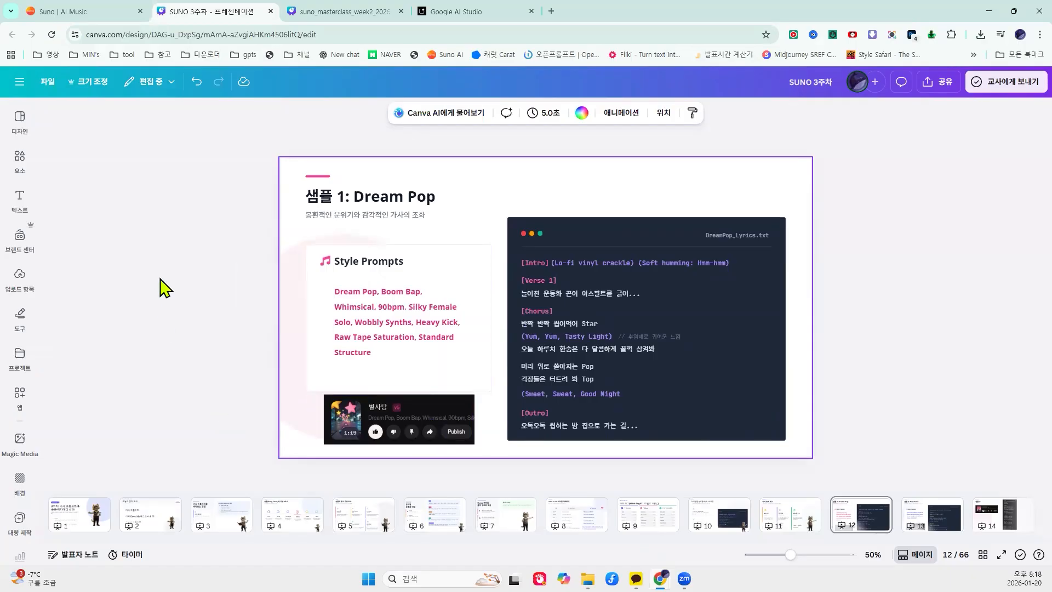
click(412, 416)
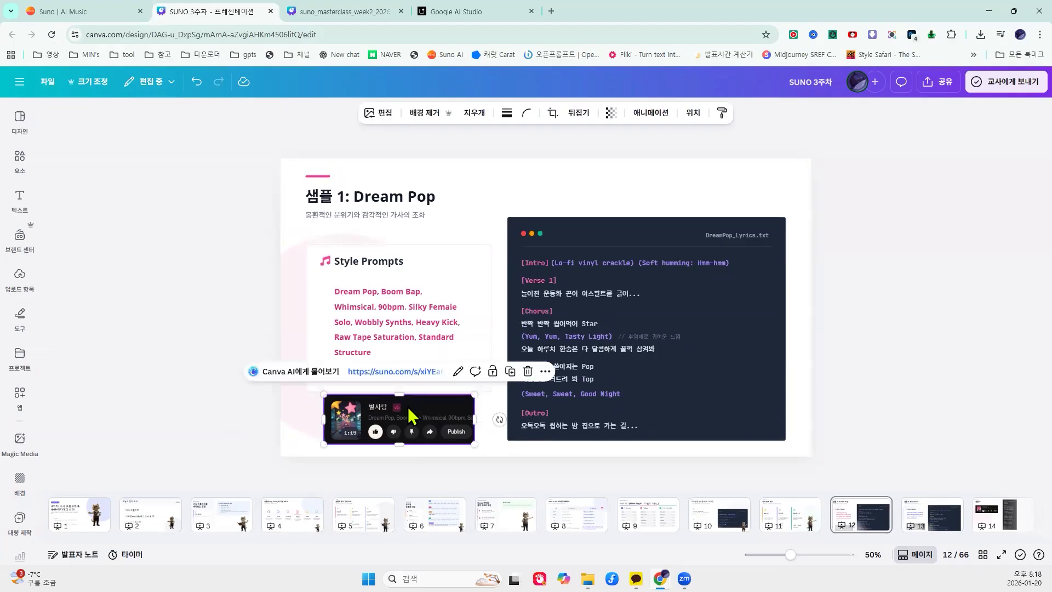
click(392, 372)
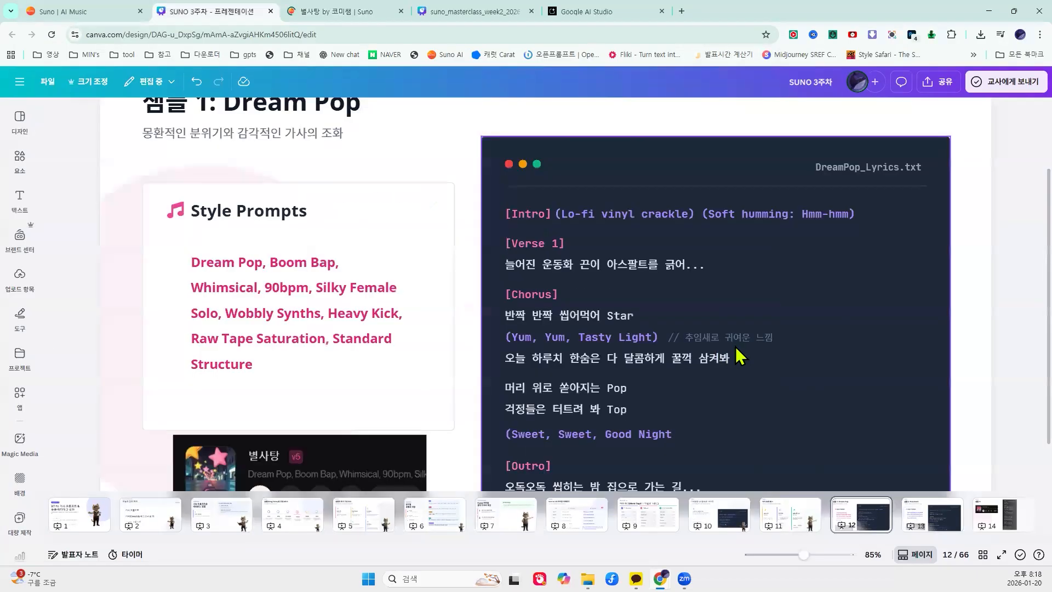
Play the 별사탕 song on its Suno page and follow its lyrics alongside the playback.
scroll(739, 357, down, 2)
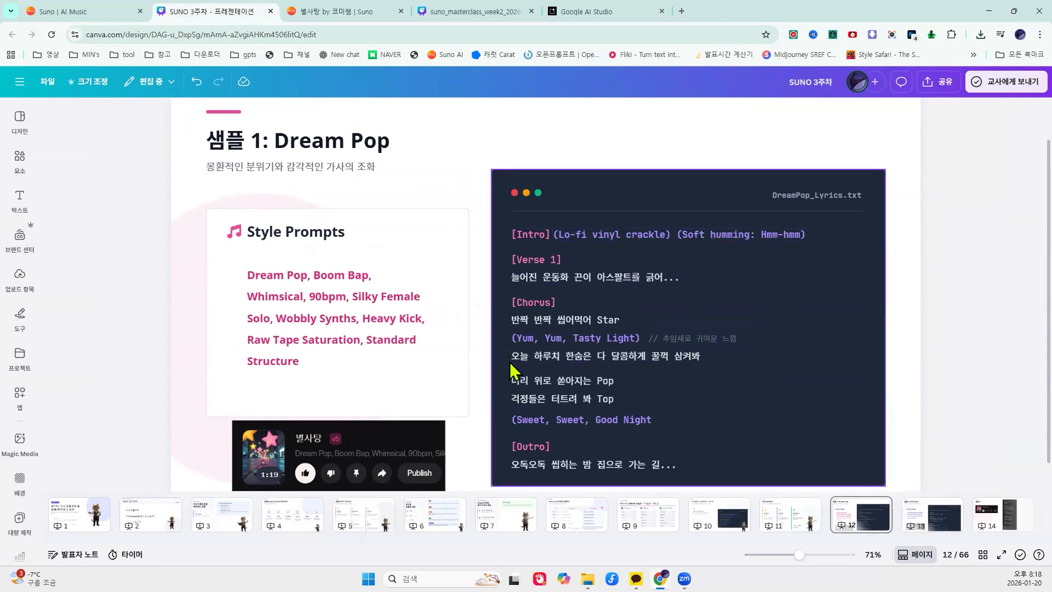
scroll(575, 466, down, 1)
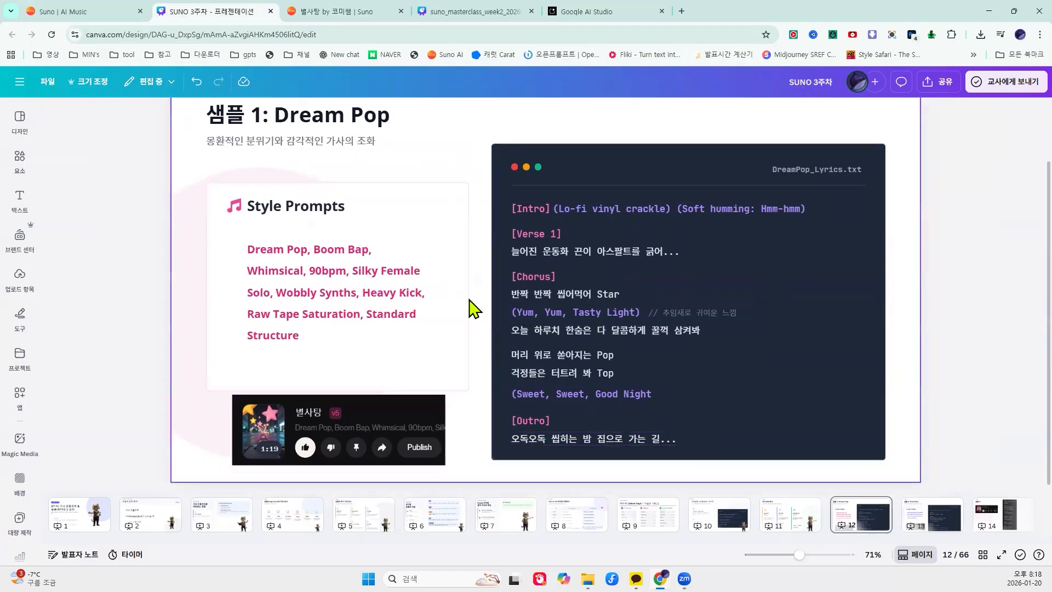
click(358, 12)
scroll(311, 255, up, 2)
click(262, 242)
scroll(416, 419, down, 3)
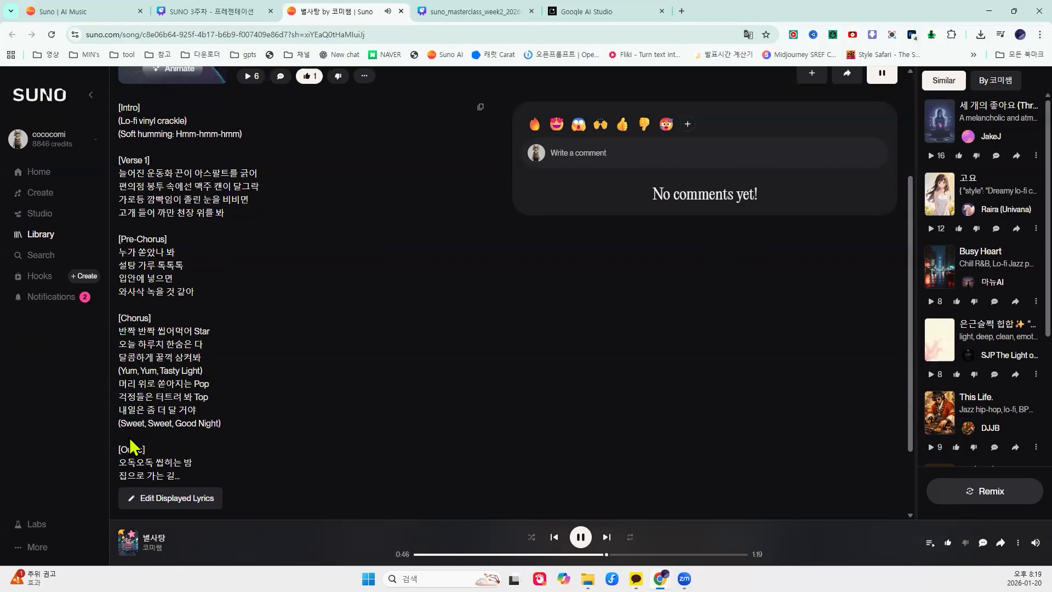
Pause 별사탕 and highlight the parenthesized line (Sweet, Sweet, Good Night) at the end of the chorus.
scroll(258, 459, down, 1)
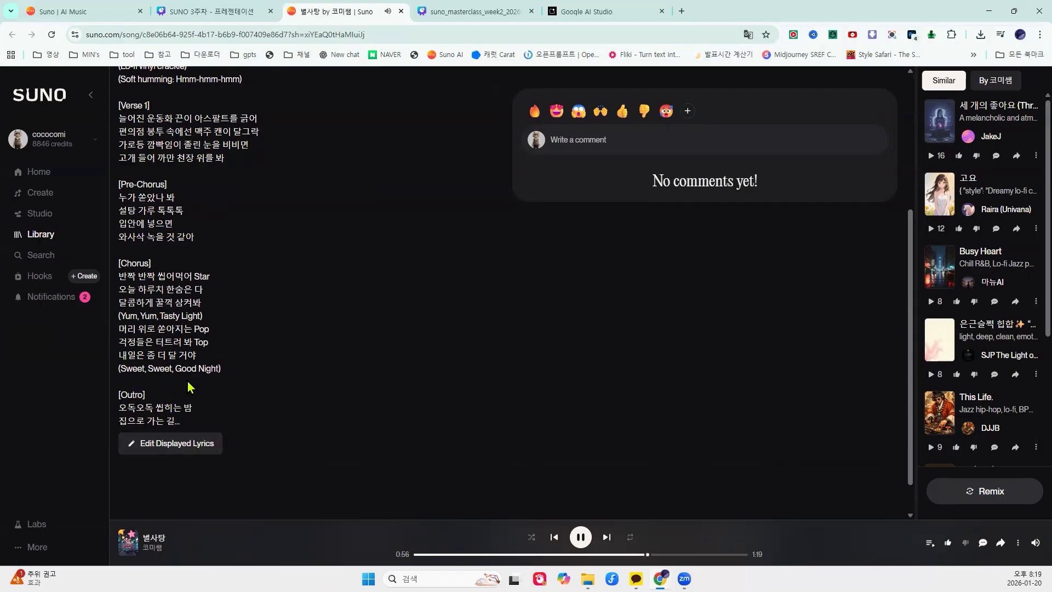
click(581, 538)
drag(191, 370, 230, 371)
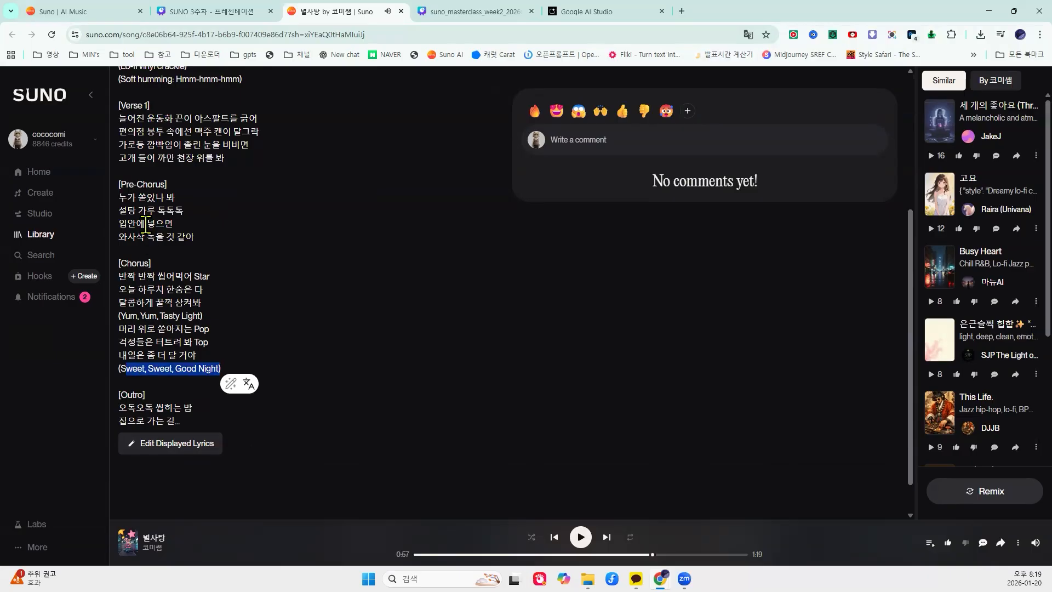
Go to the Post-Rock sample slide in the Canva presentation and open its STAND_ /_어_파도너머 song page.
click(211, 12)
scroll(977, 338, down, 1)
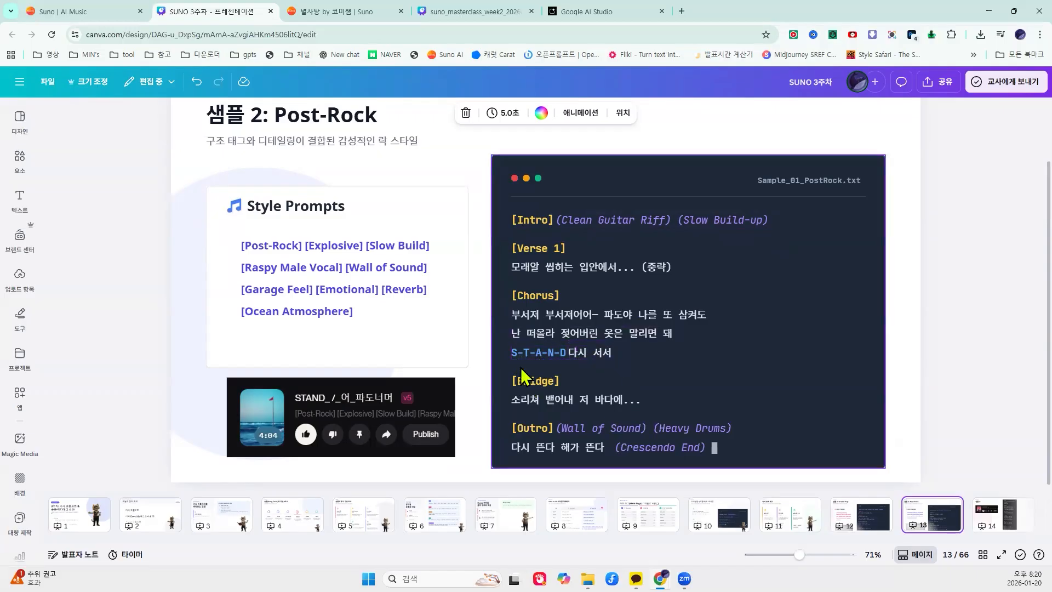
click(351, 422)
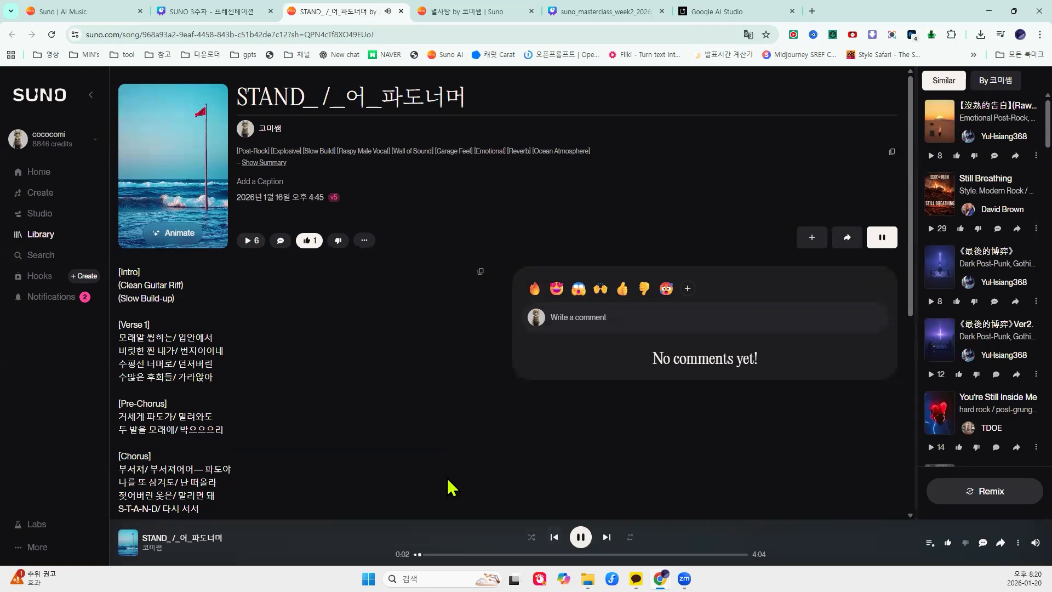
Follow the STAND_ /_어_파도너머 lyrics during playback, skipping forward twice in the song to reach the outro.
scroll(441, 480, down, 2)
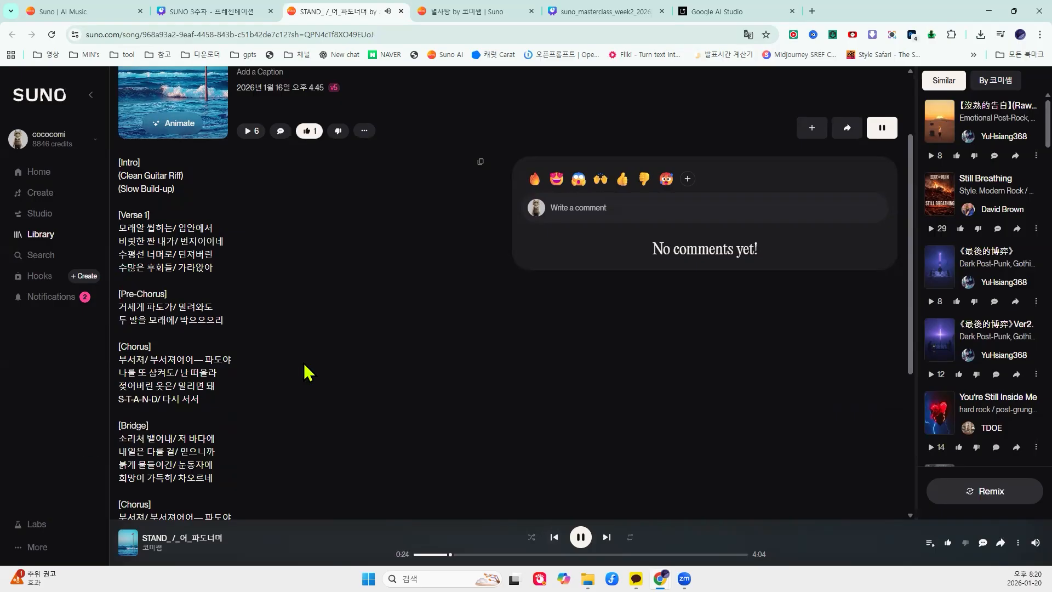
scroll(304, 365, down, 3)
scroll(305, 365, up, 1)
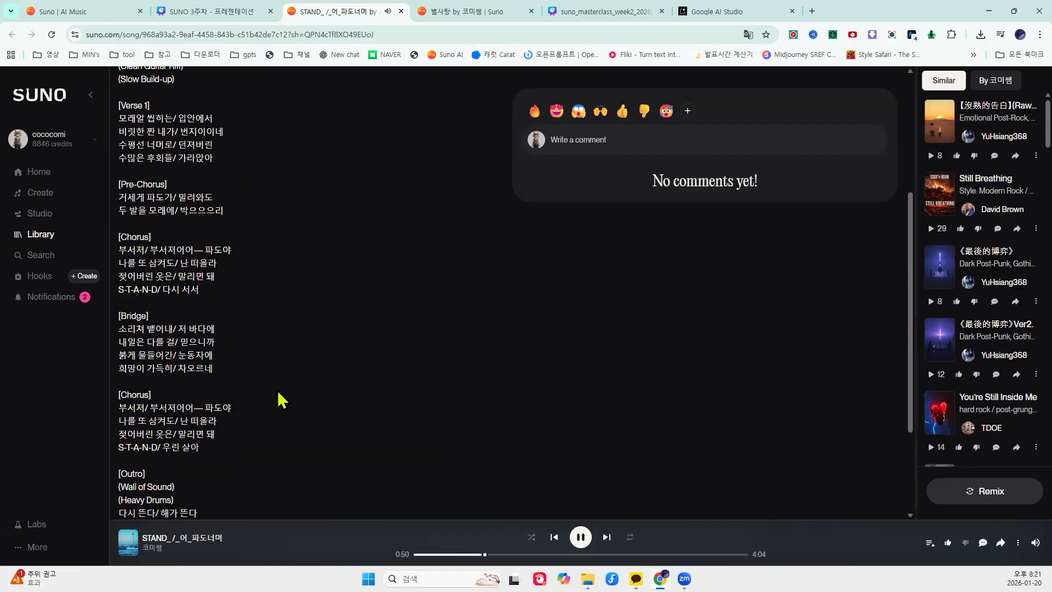
click(516, 555)
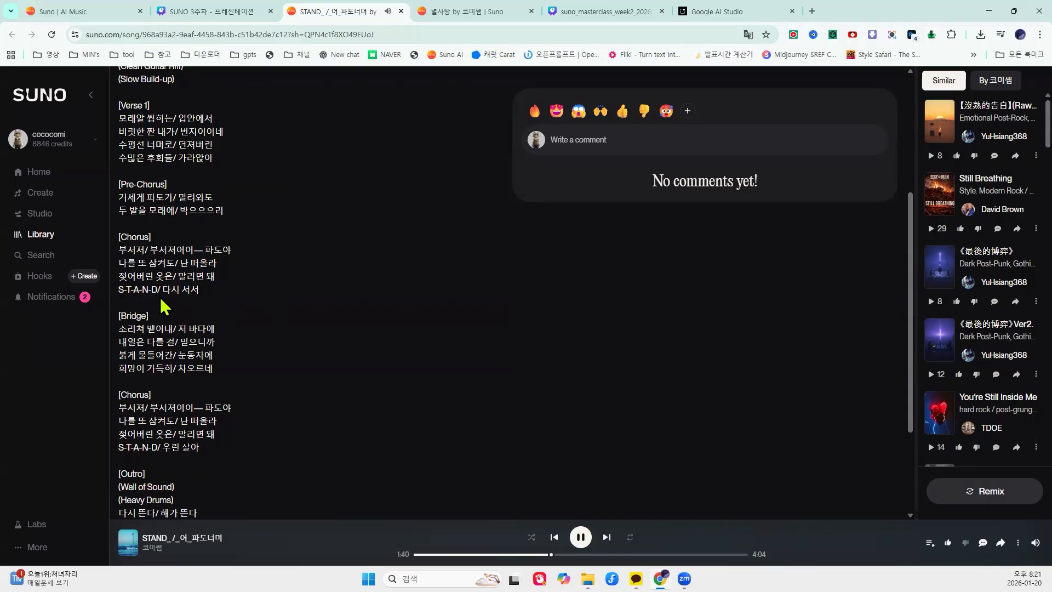
scroll(246, 416, down, 3)
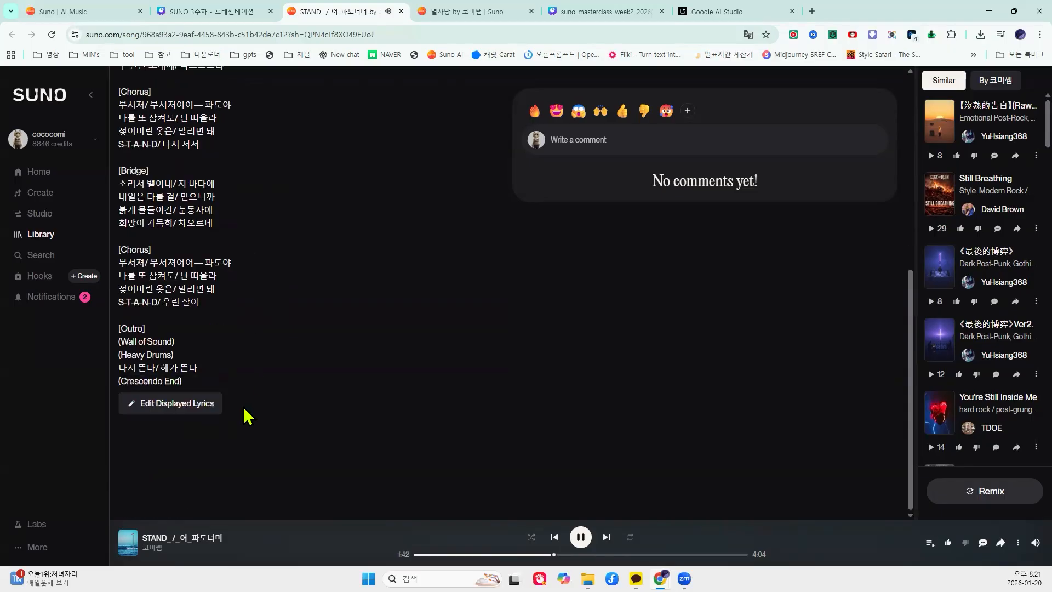
click(665, 554)
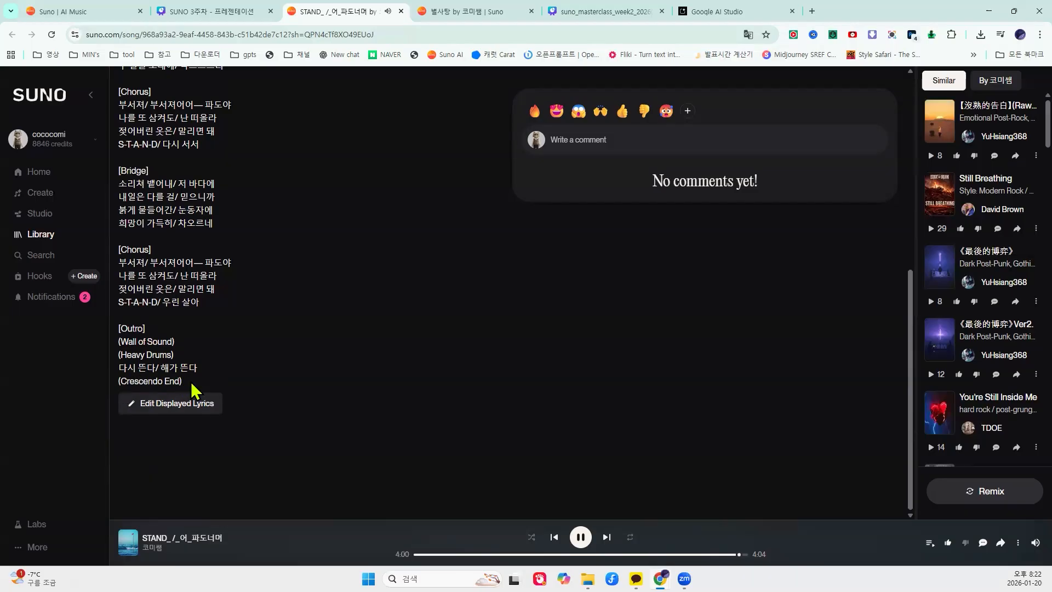
Highlight the (Clean Guitar Riff) intro cue and the slash in the first line of Verse 1.
scroll(157, 367, up, 5)
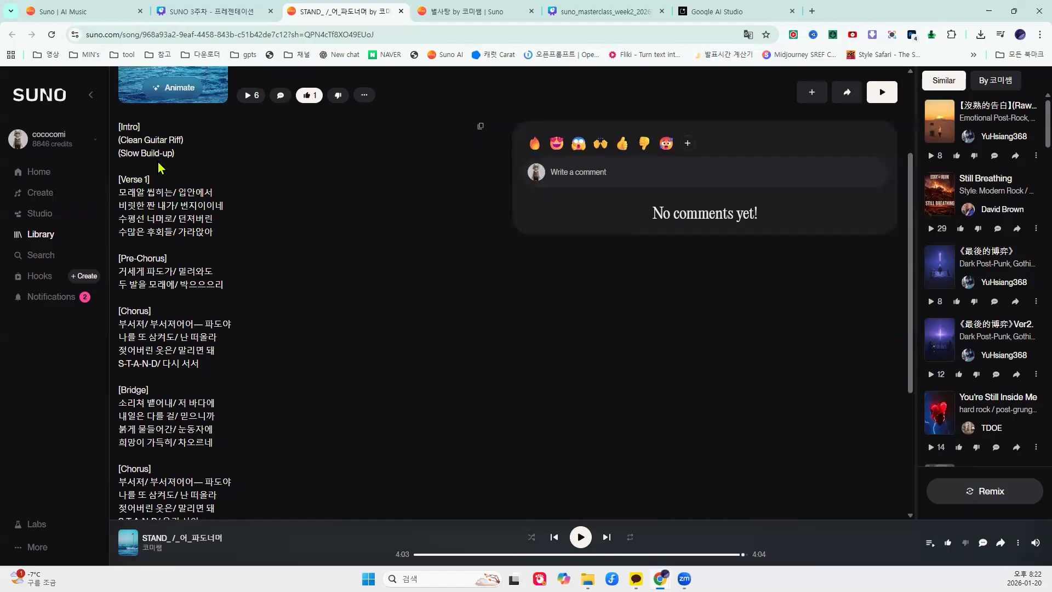
drag(130, 137, 189, 142)
click(129, 166)
drag(171, 191, 178, 192)
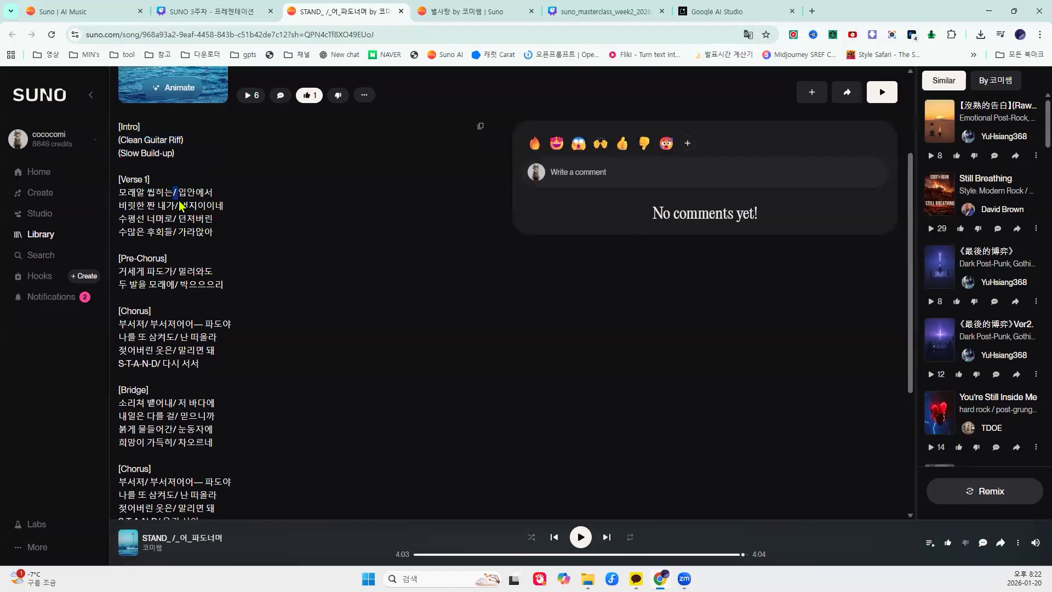
click(171, 232)
Highlight the stretched syllables in 번지이이네 and 박으으으리, and the hyphenated S-T-A-N-D in the first chorus.
drag(189, 206, 227, 209)
drag(189, 284, 226, 285)
click(181, 319)
click(196, 298)
drag(118, 363, 164, 364)
click(276, 353)
Highlight the slash in Verse 1's opening line again and the (Crescendo End) cue in the outro.
drag(172, 192, 177, 192)
click(332, 290)
double_click(175, 192)
scroll(251, 436, down, 4)
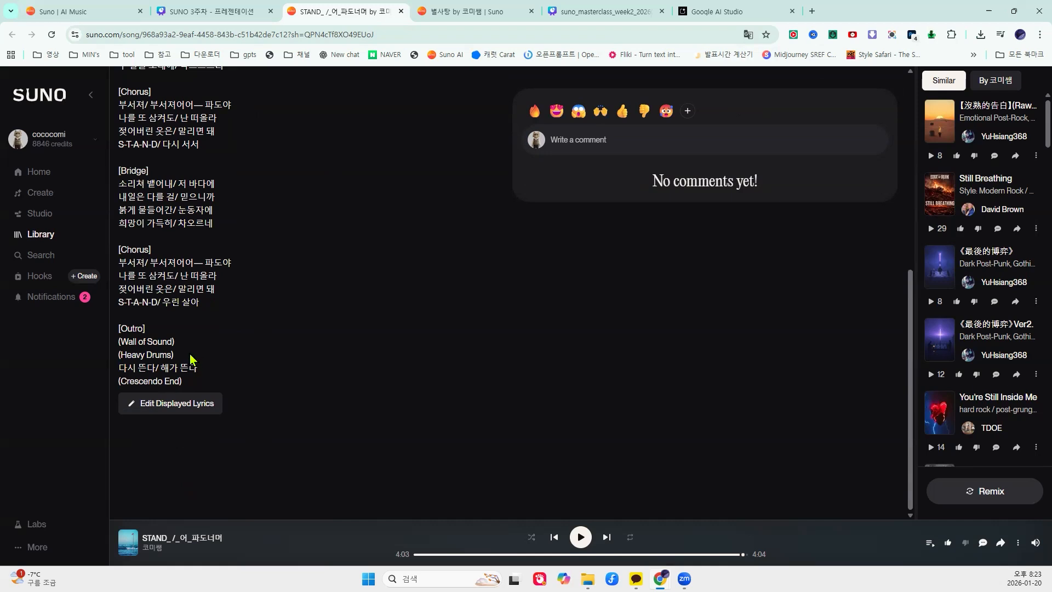
drag(127, 381, 175, 381)
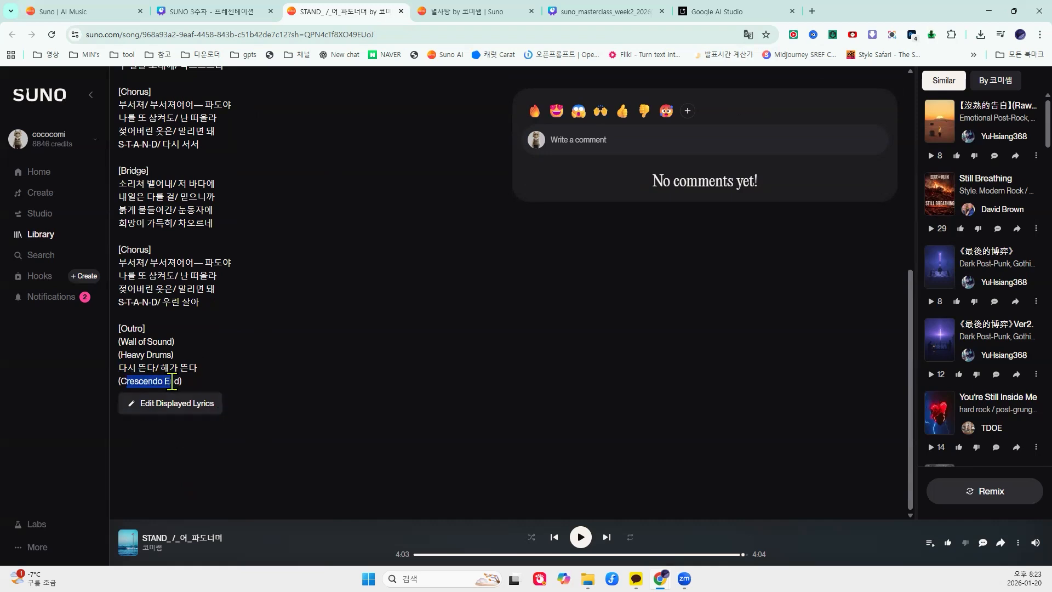
click(224, 366)
Look over the lyric sections and highlight the slash between 씹히는 and 입안에서 in Verse 1.
scroll(236, 389, up, 4)
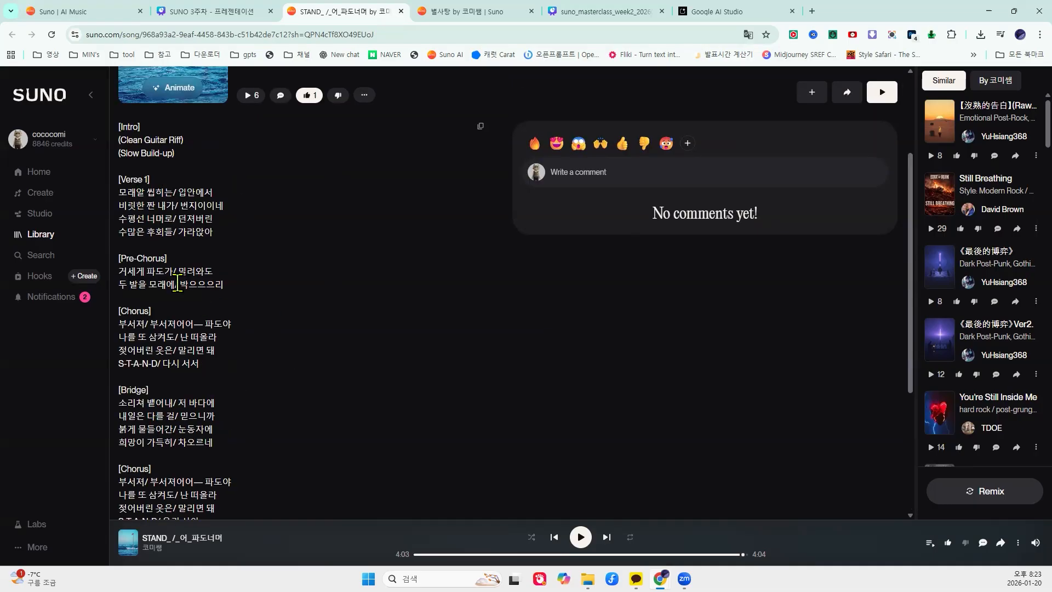
scroll(252, 378, down, 2)
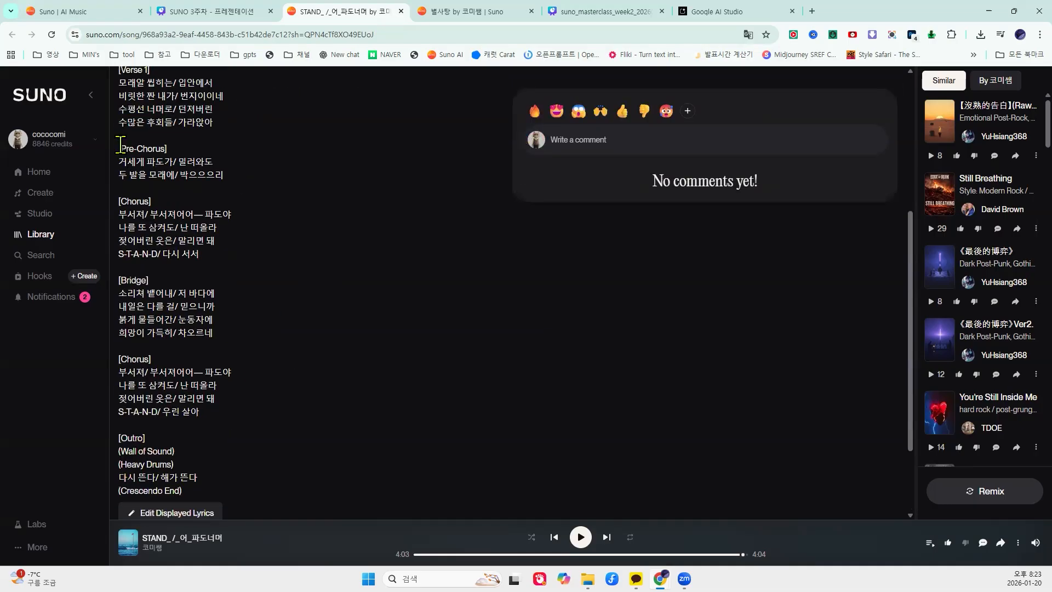
scroll(156, 145, up, 1)
double_click(175, 137)
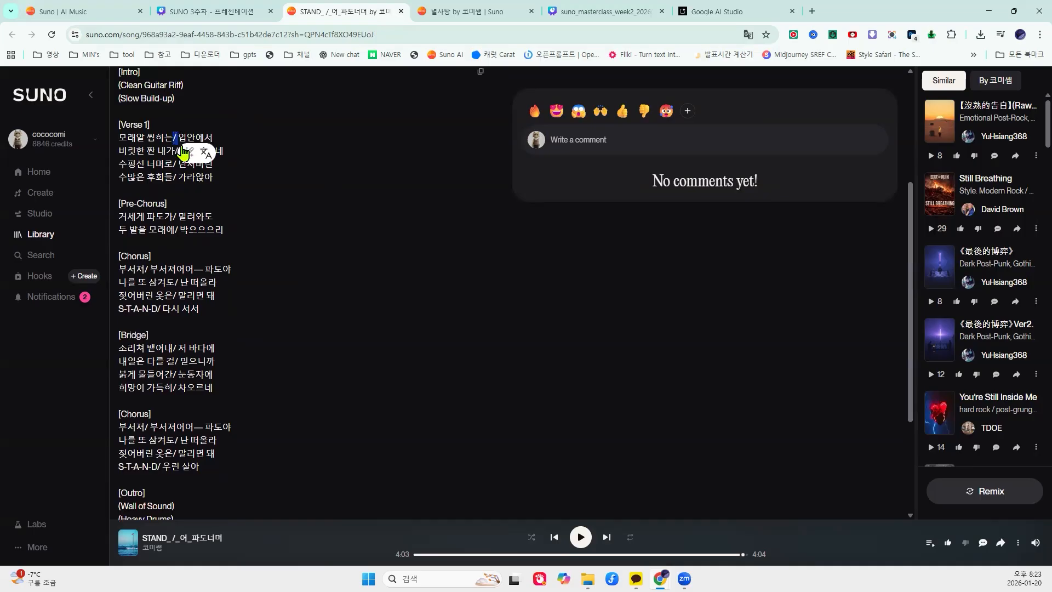
scroll(233, 408, down, 2)
triple_click(170, 436)
drag(102, 334, 145, 249)
scroll(142, 255, up, 4)
click(366, 315)
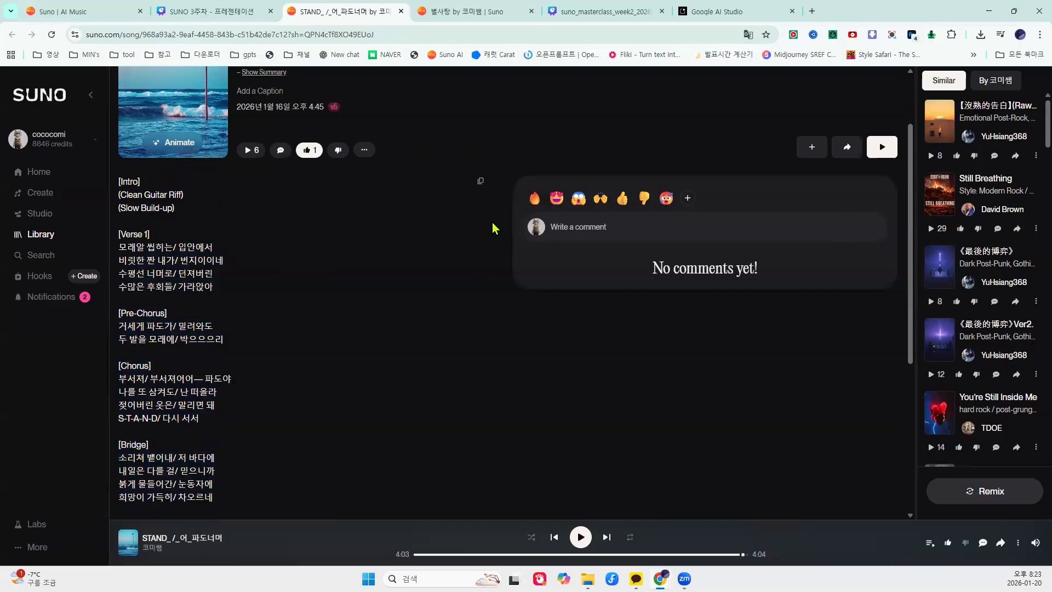
Copy the full lyrics of STAND_ /_어_파도너머 and switch to the Sample 3 slide in Canva.
click(480, 182)
scroll(249, 287, up, 3)
key(ctrl+shift+Tab)
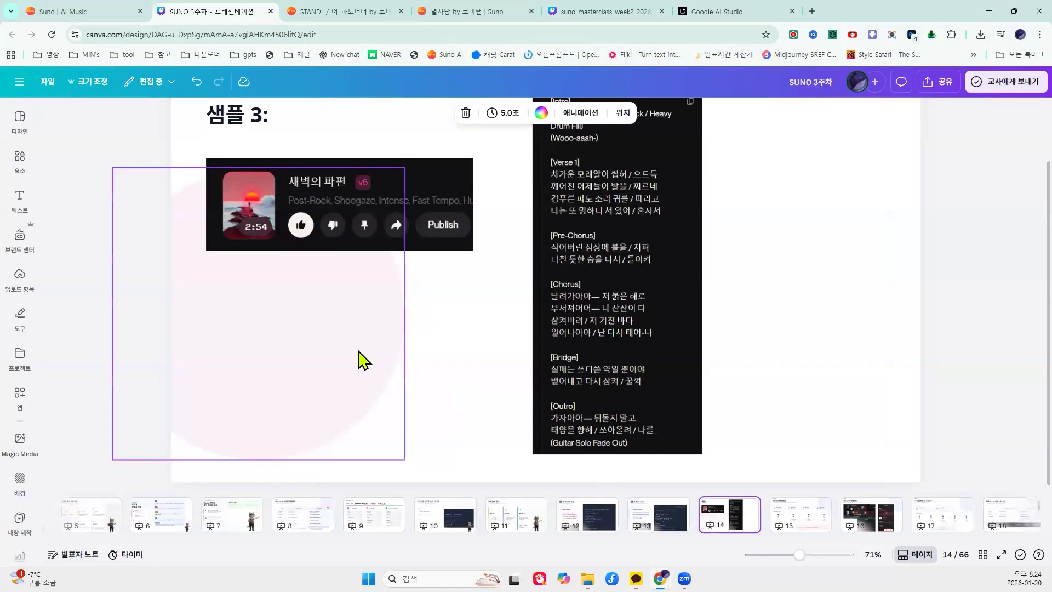
click(20, 480)
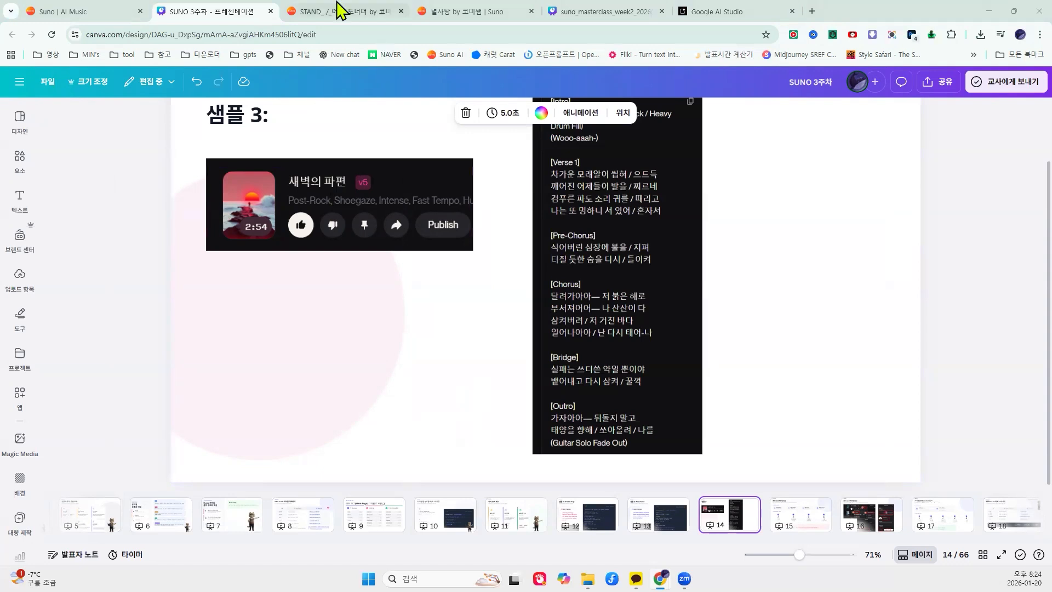
Return to the STAND_ /_어_파도너머 page in Suno and highlight the S-T-A-N-D/ spelling in the first chorus.
click(362, 12)
drag(173, 338, 126, 399)
click(174, 445)
scroll(174, 445, down, 2)
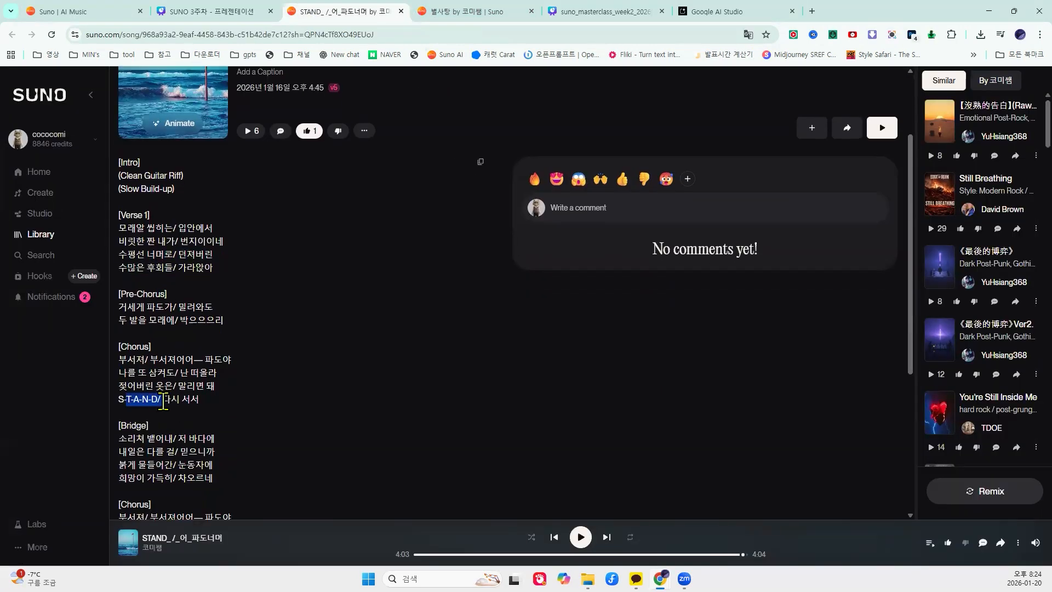
click(170, 359)
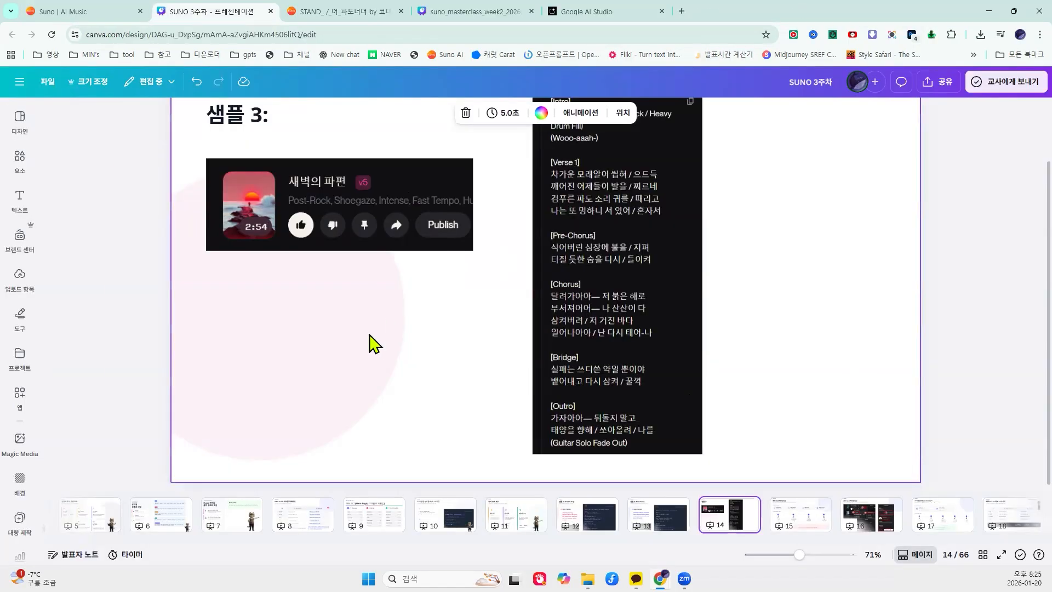
Open the 새벽의 파편 song linked on the Sample 3 slide and skip its playback ahead to the outro.
click(435, 192)
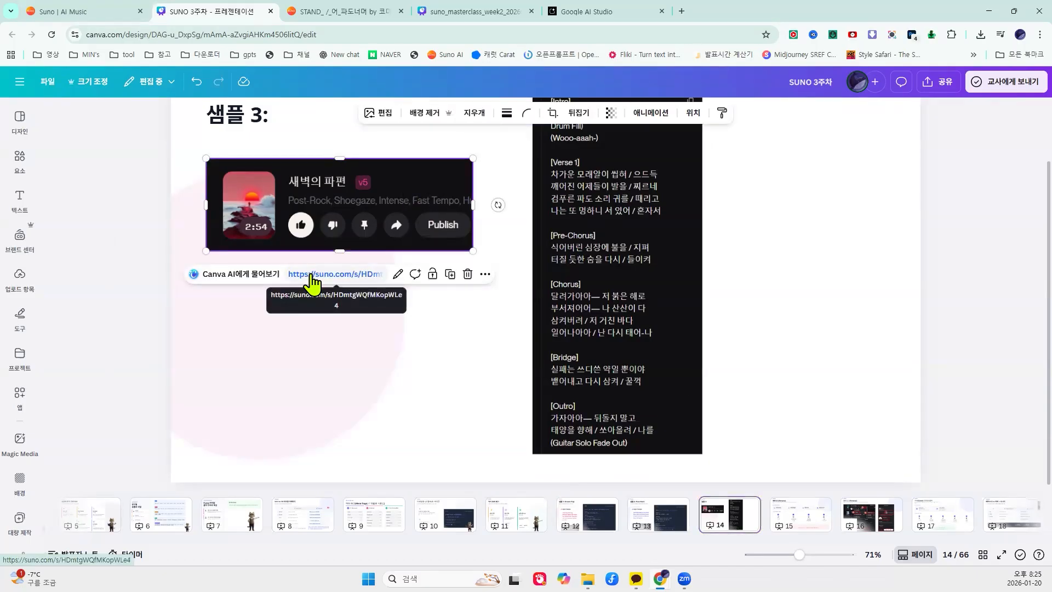
click(311, 277)
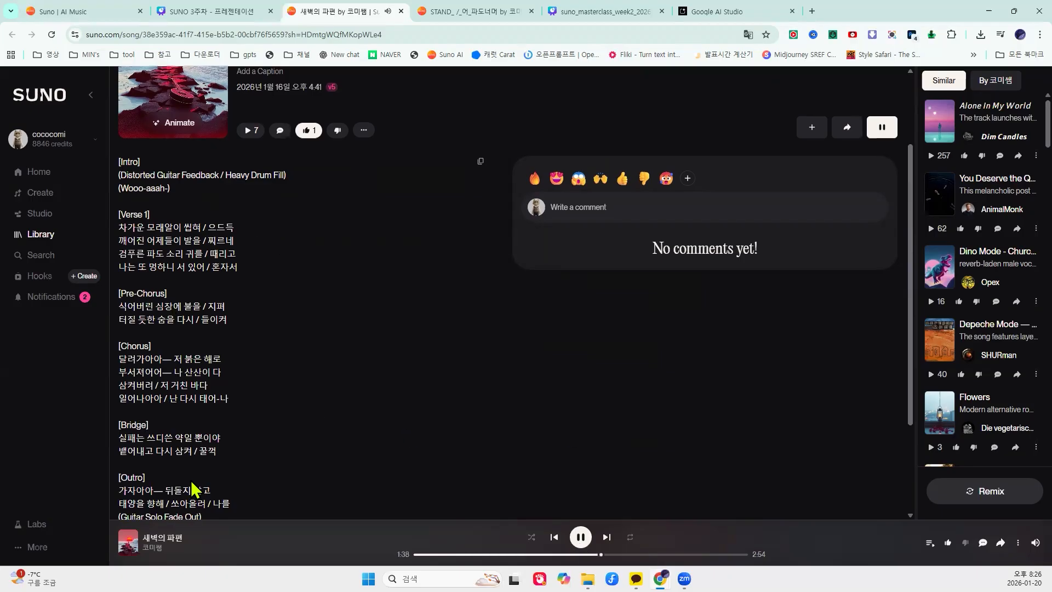
scroll(343, 429, down, 3)
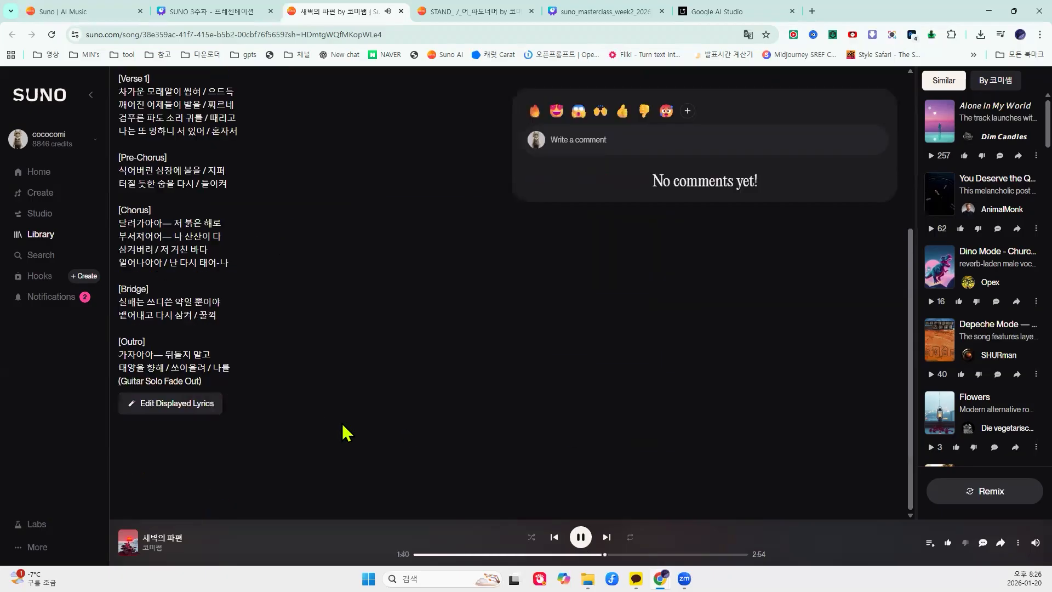
click(672, 554)
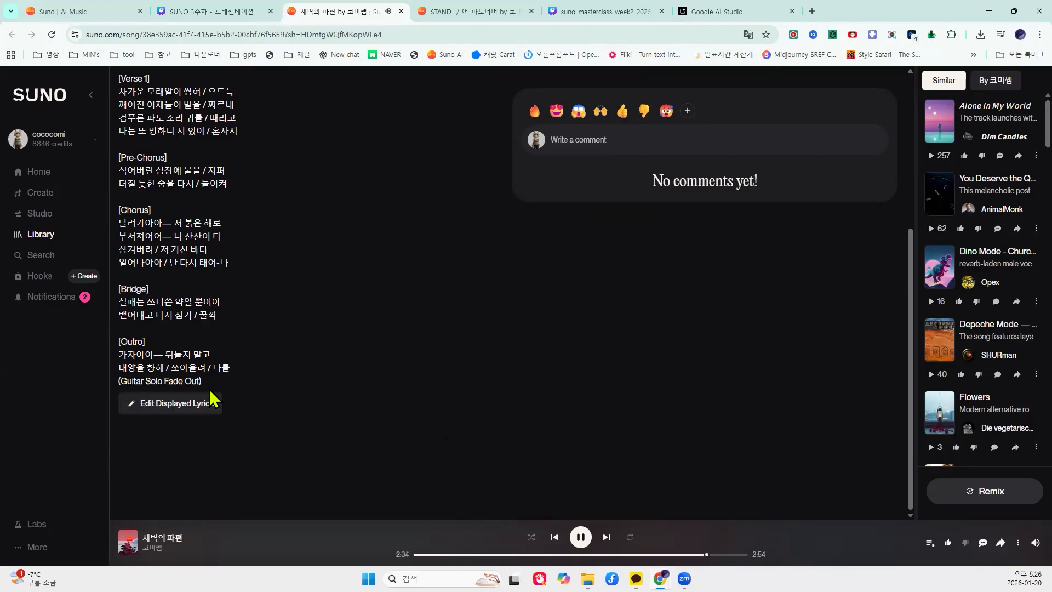
Pause 새벽의 파편 and highlight the intro cues (Distorted Guitar Feedback / Heavy Drum Fill) and (Wooo-aaah-).
scroll(305, 415, up, 1)
scroll(306, 415, up, 1)
click(581, 537)
mouse_move(119, 149)
mouse_down()
mouse_move(195, 167)
mouse_move(119, 147)
mouse_up()
click(186, 160)
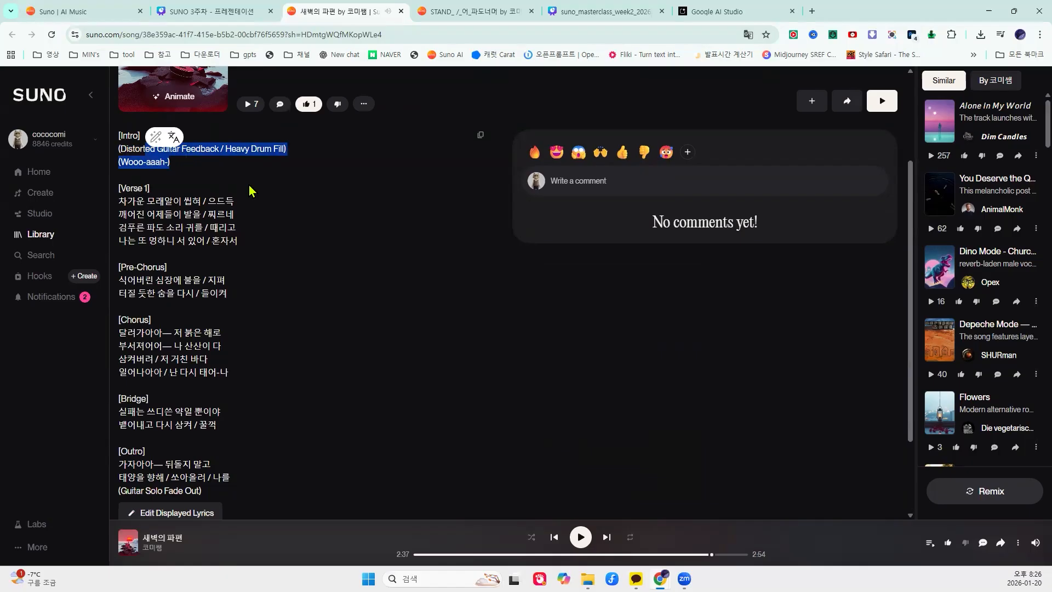
click(333, 228)
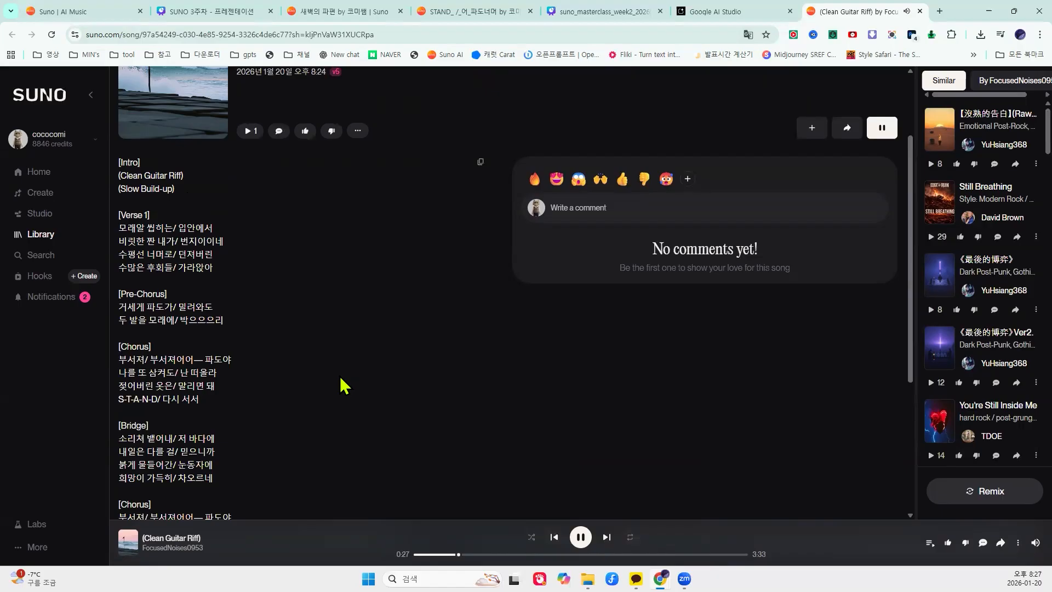
Follow the lyrics of the shared (Clean Guitar Riff) song while it plays, skip ahead to the middle and the outro, and pause it.
scroll(340, 379, down, 1)
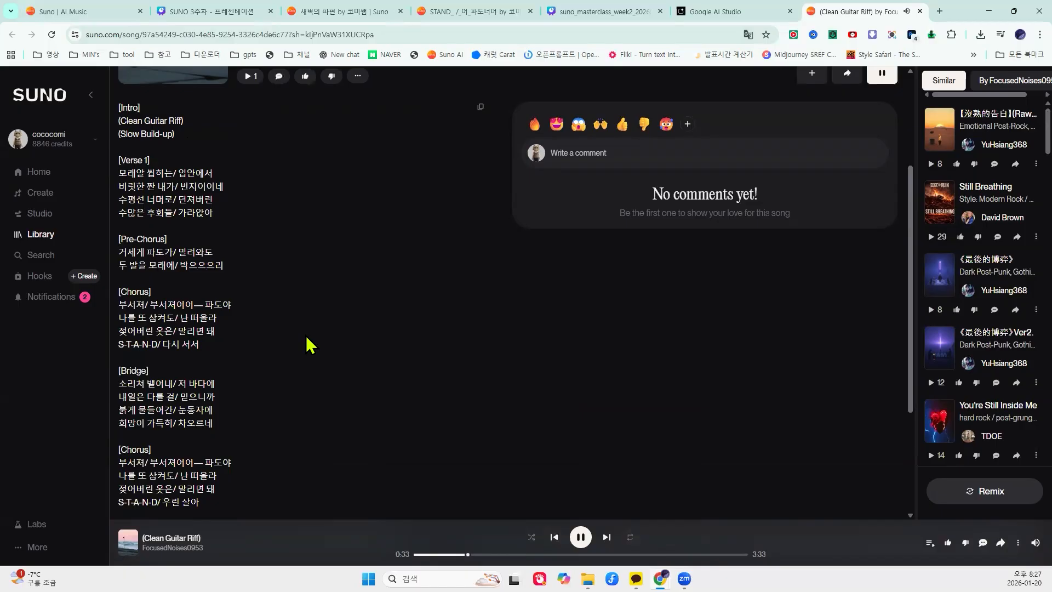
scroll(310, 345, down, 1)
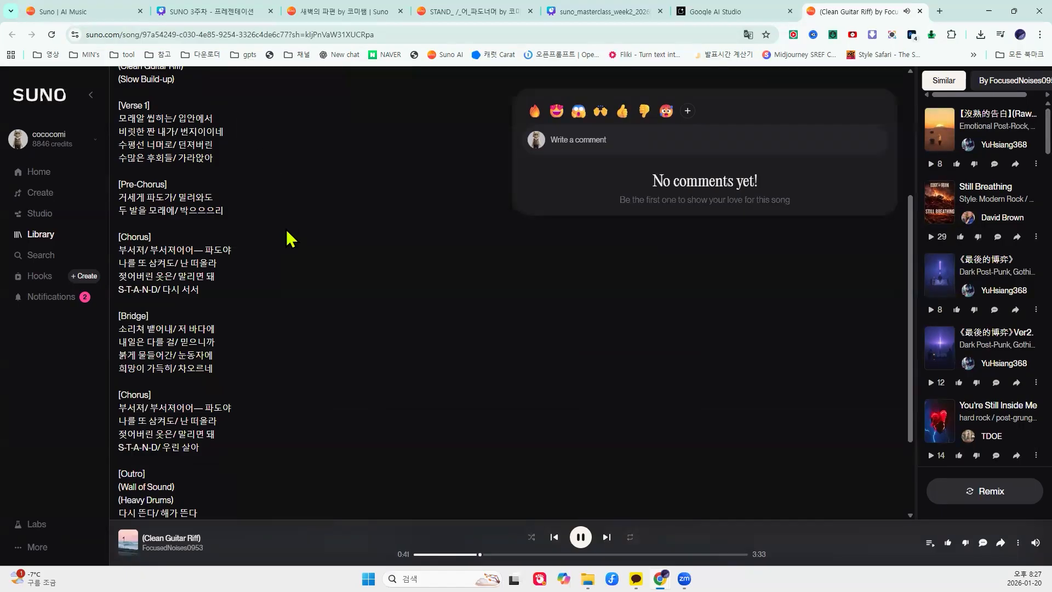
scroll(289, 239, up, 1)
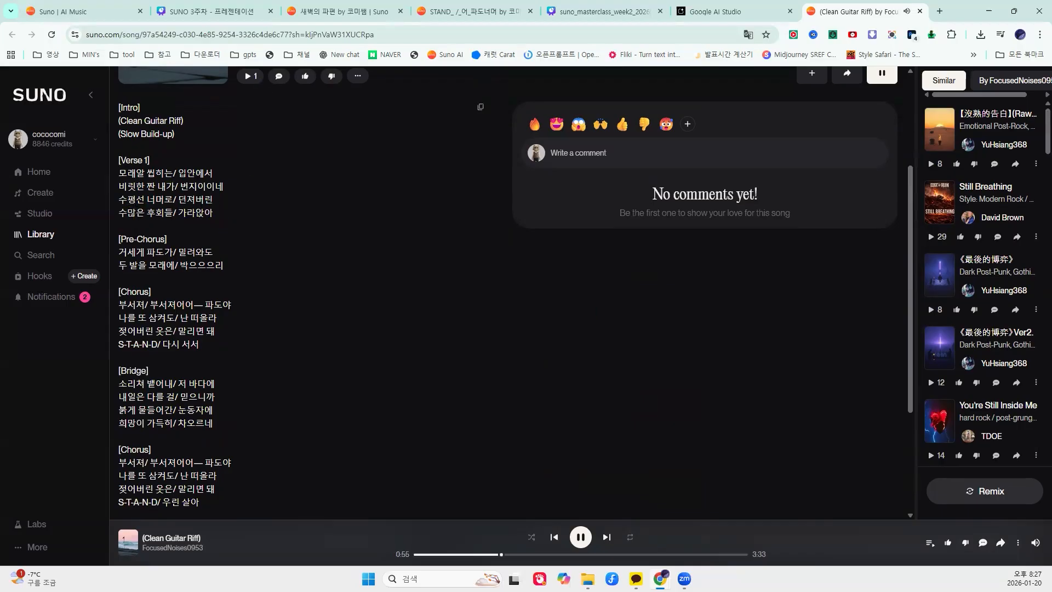
click(586, 555)
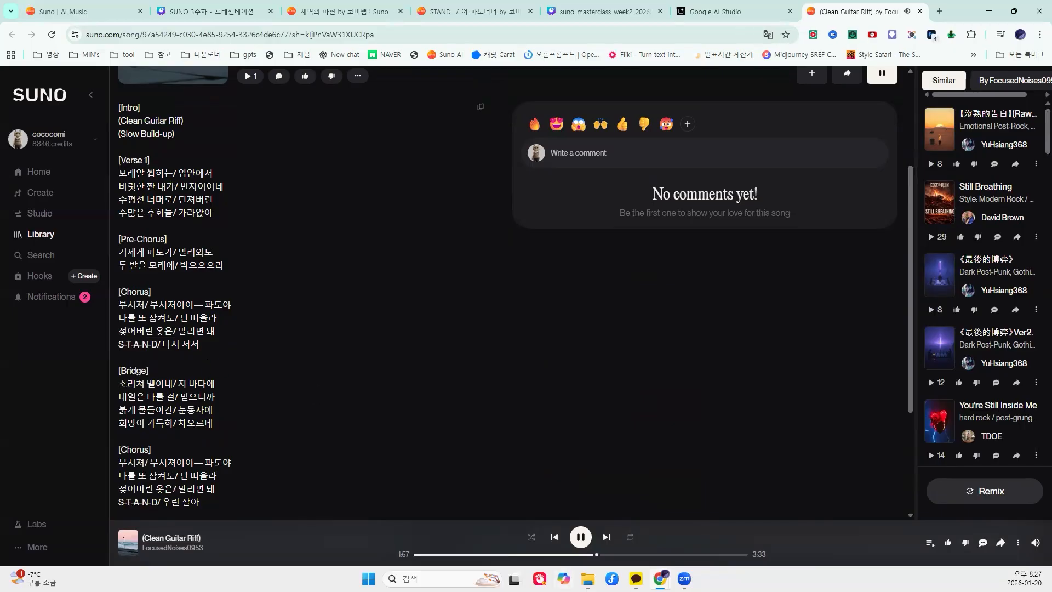
click(570, 555)
scroll(327, 400, down, 2)
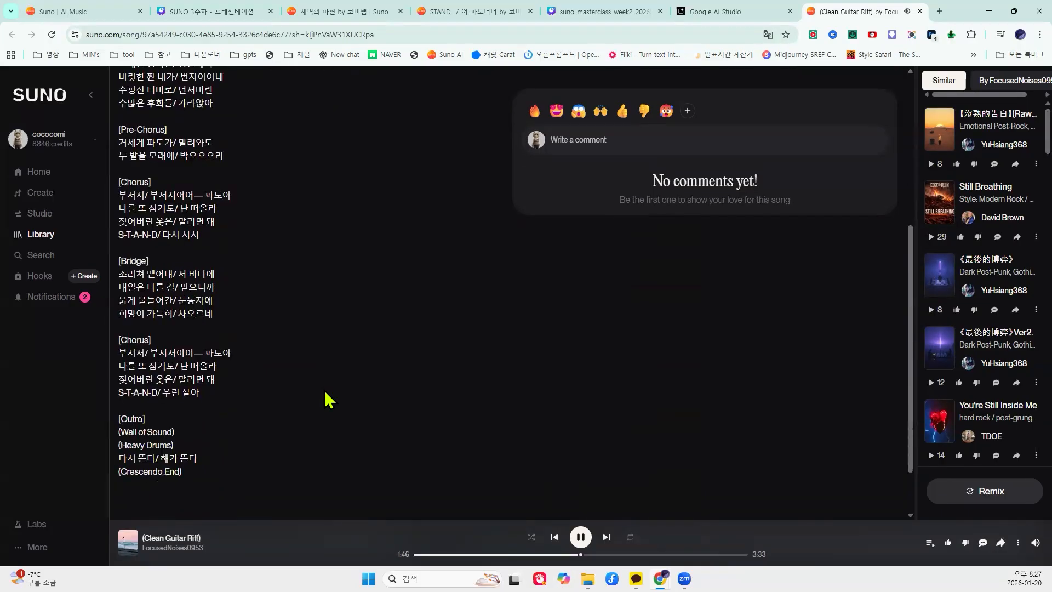
click(699, 554)
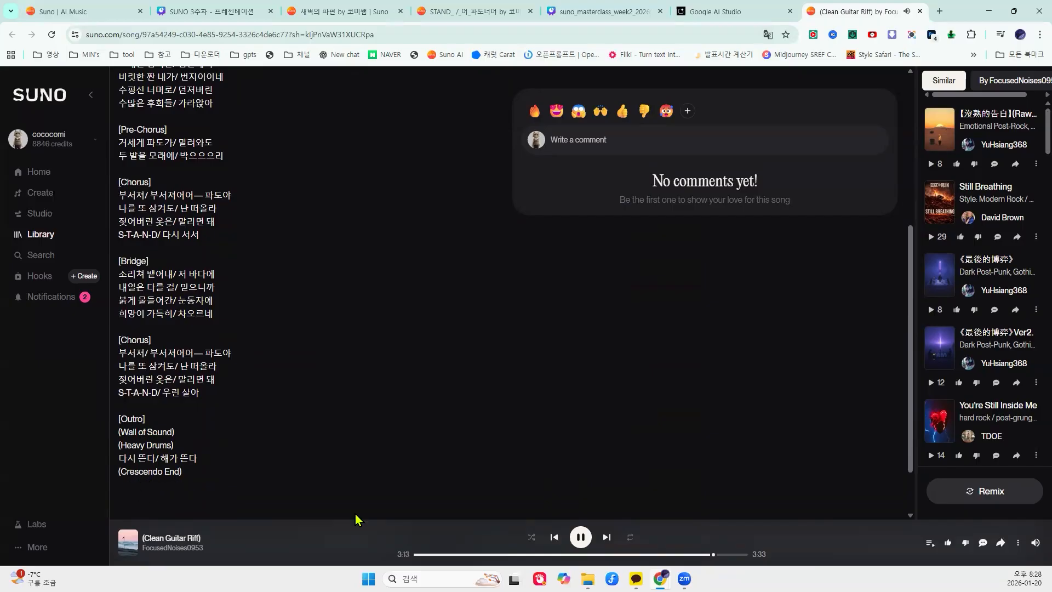
click(580, 536)
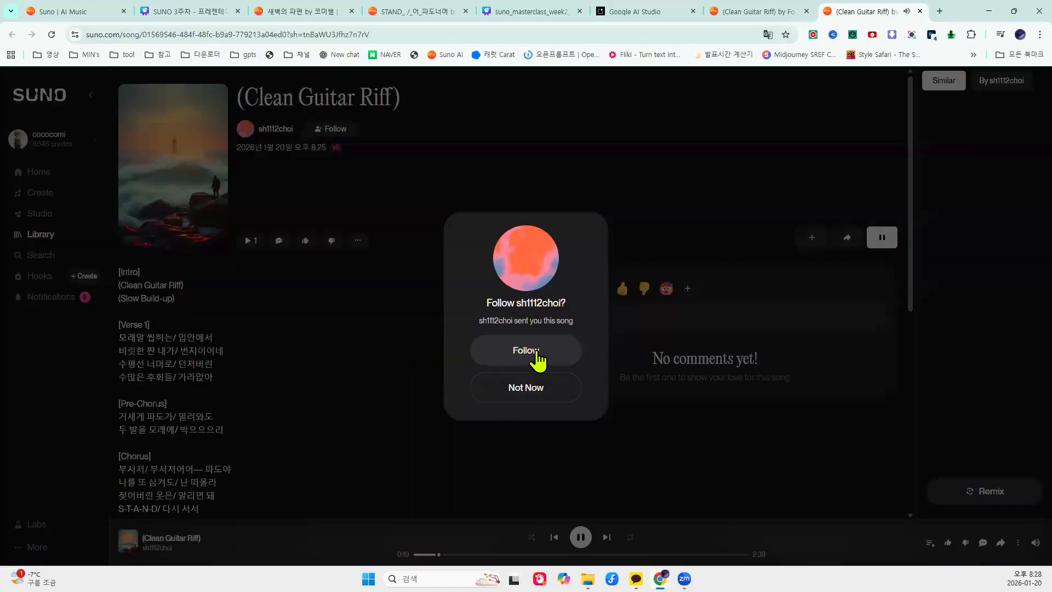
Follow the sender of the lighthouse-cover (Clean Guitar Riff) song and skip its playback ahead to the outro while viewing the lyrics.
click(535, 357)
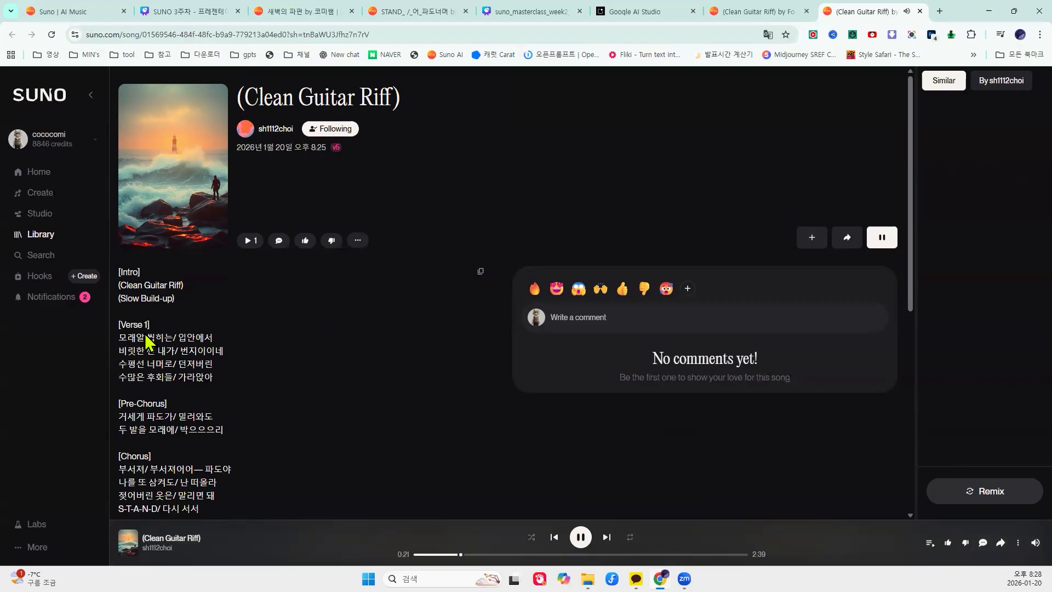
scroll(361, 394, down, 4)
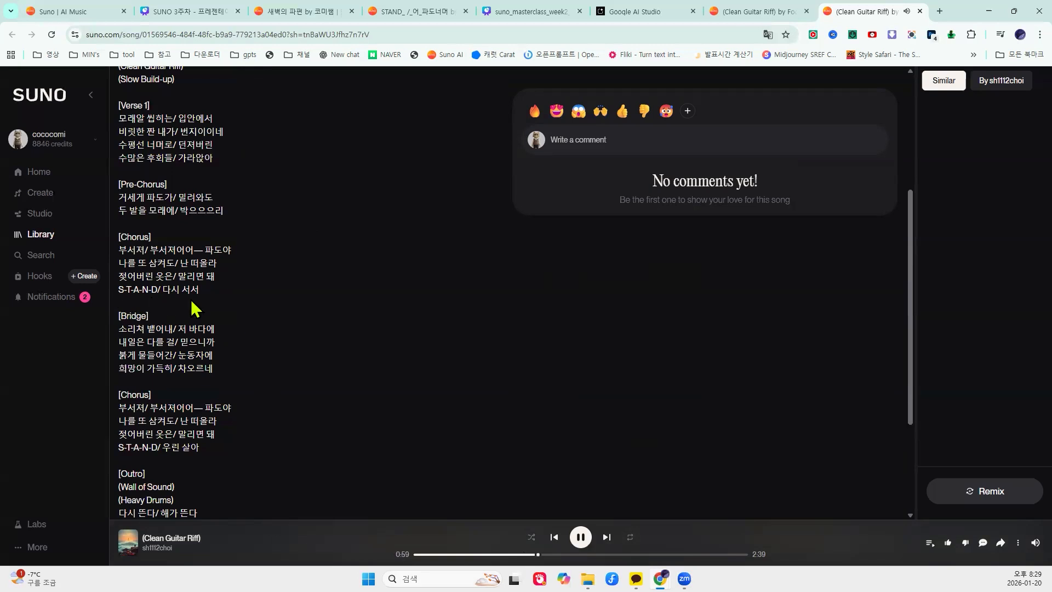
scroll(377, 422, down, 2)
scroll(373, 438, down, 1)
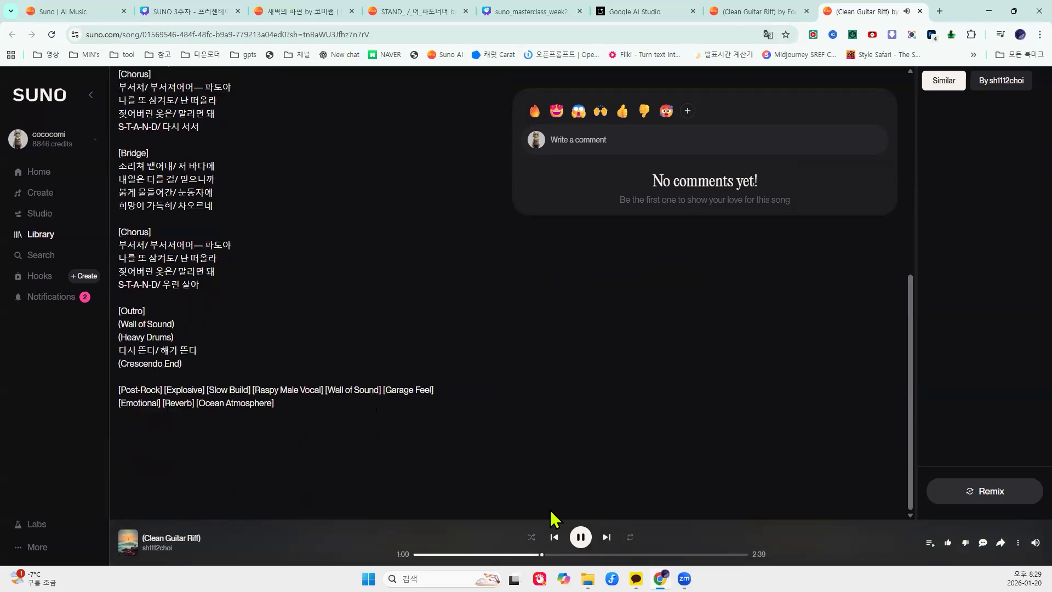
click(648, 554)
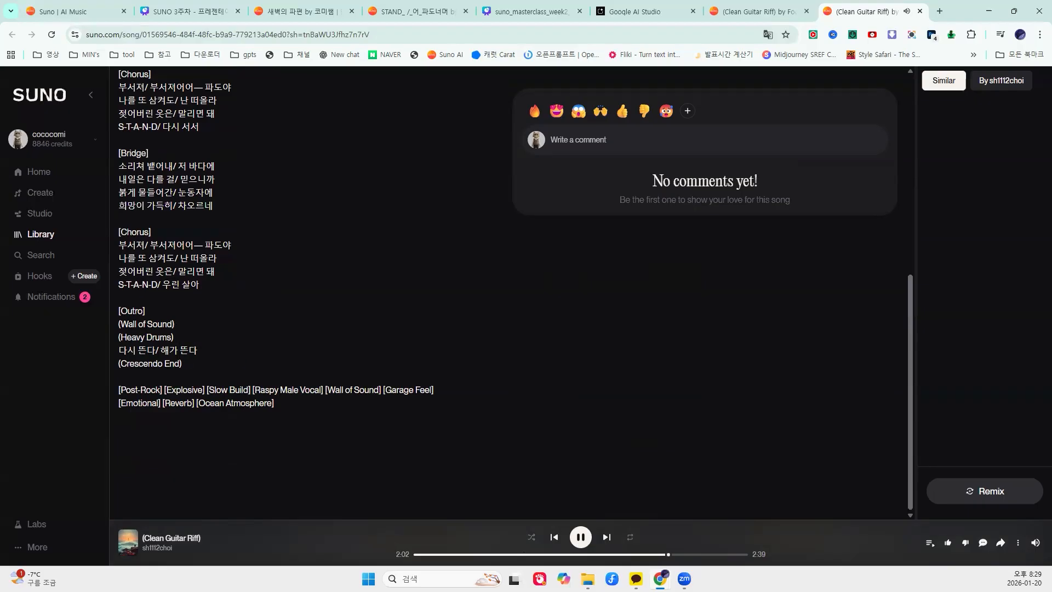
click(710, 555)
Open the shared (Clean Guitar Riff) song with the flag cover, dismiss the follow prompt, skip playback to about the middle, and pause it.
click(25, 273)
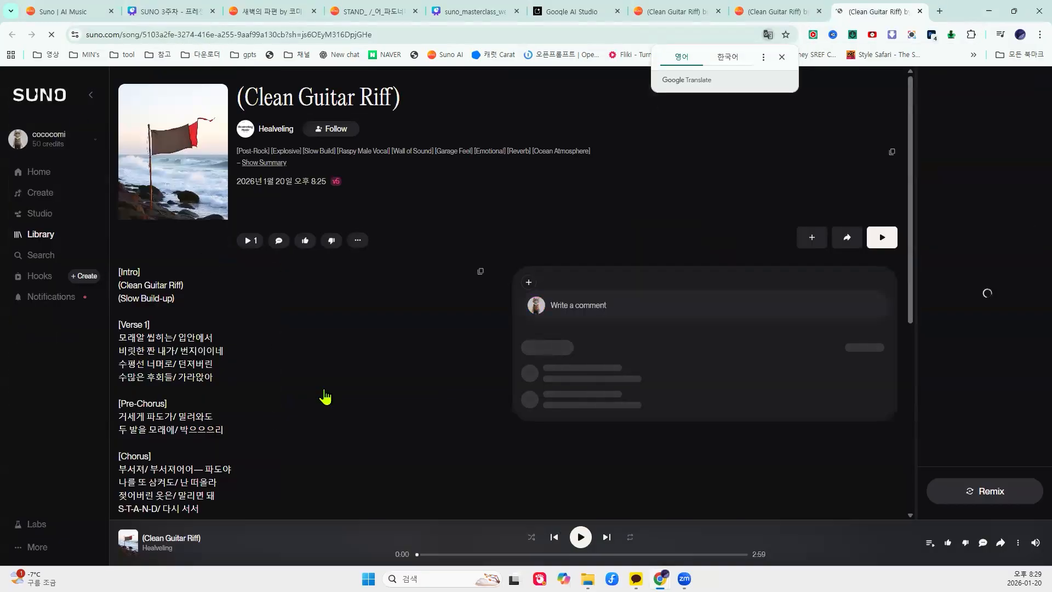
scroll(236, 307, down, 2)
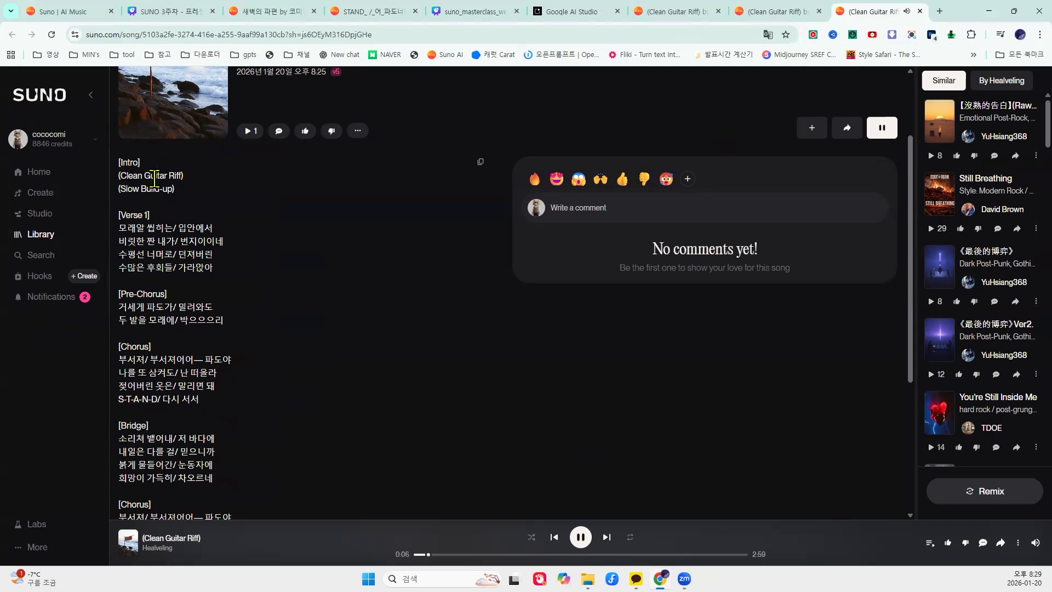
scroll(331, 345, down, 2)
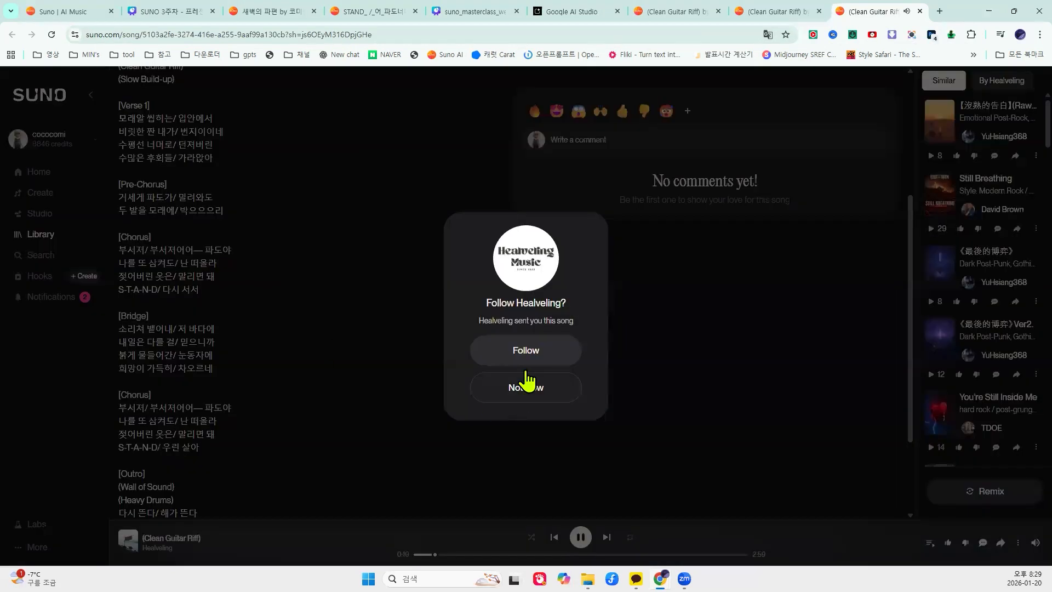
click(386, 305)
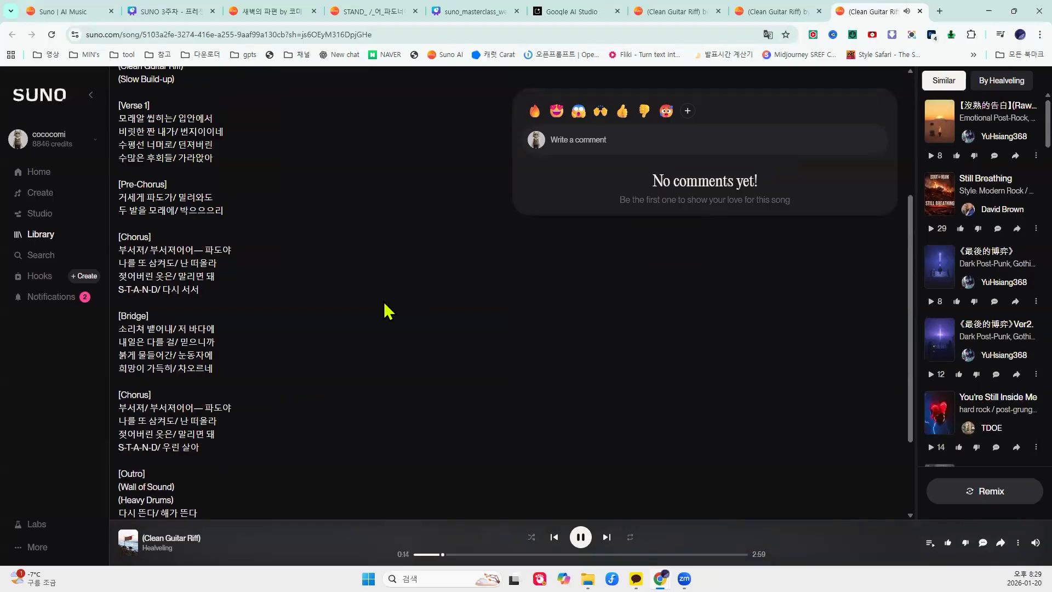
scroll(385, 311, up, 1)
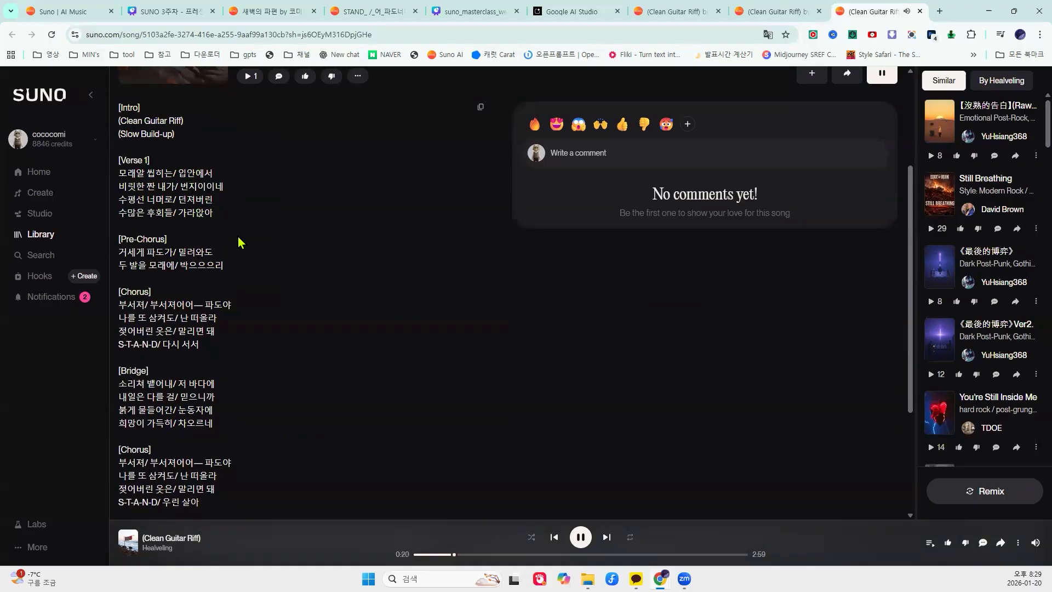
click(521, 555)
click(567, 555)
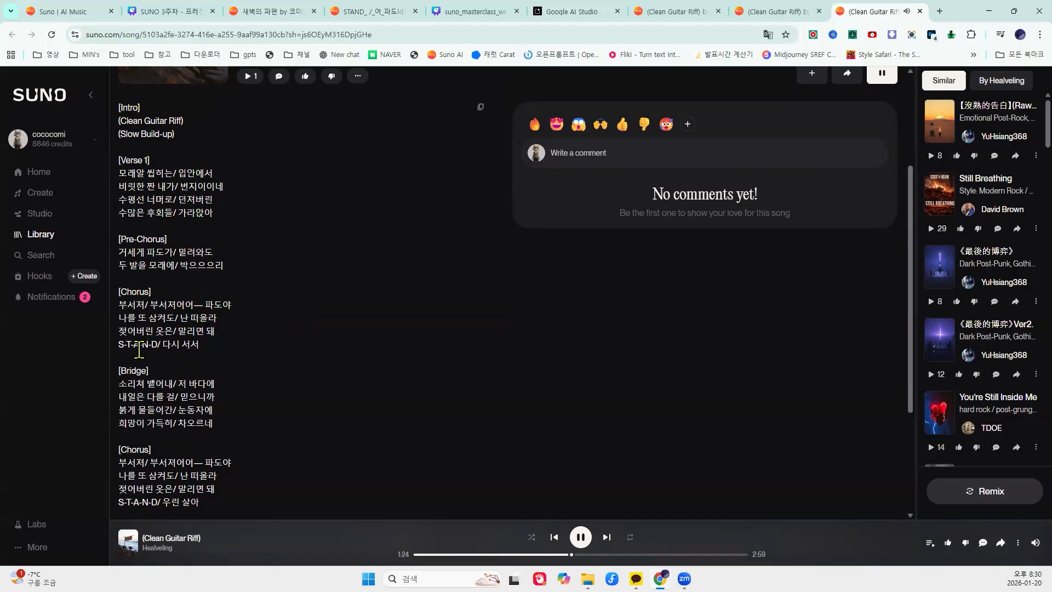
click(566, 554)
click(581, 538)
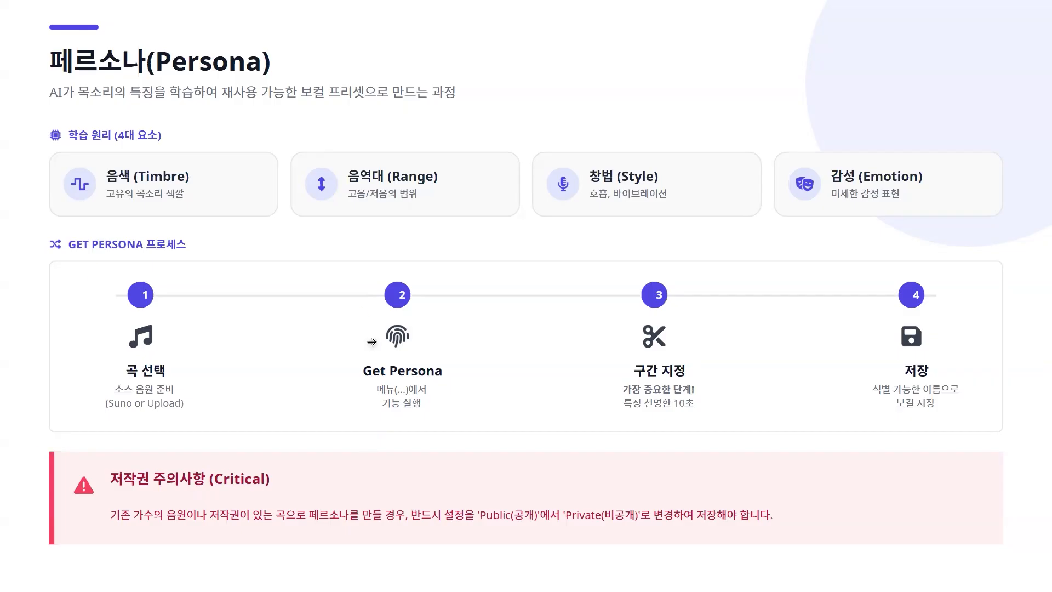
Exit the Persona slide presentation in Canva, close the 새벽의 파편 and STAND_ /_어_파도너머 song pages, and switch to Suno's Create page.
key(Escape)
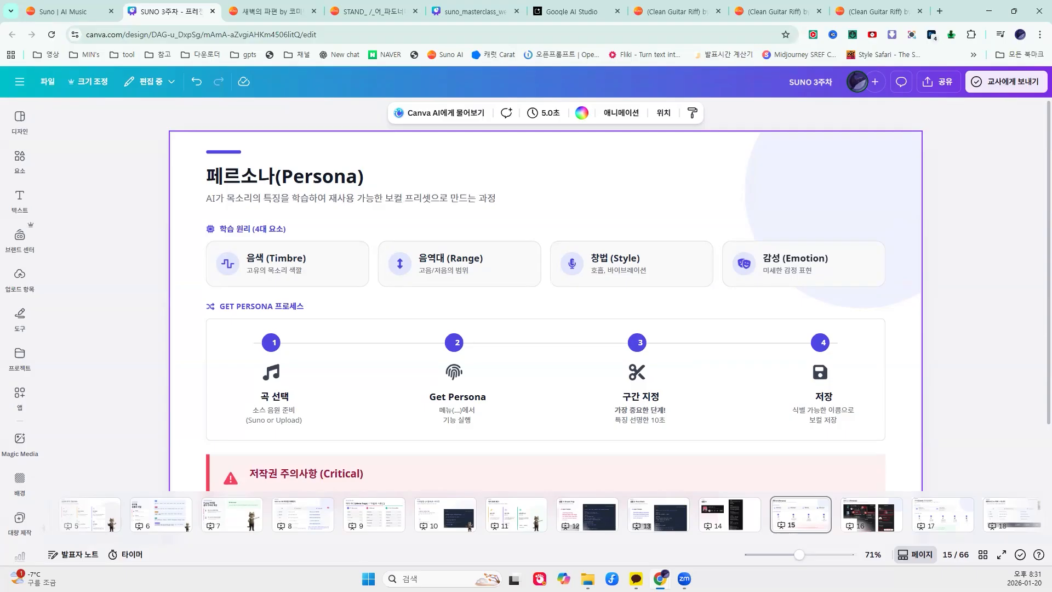
click(314, 11)
click(314, 11)
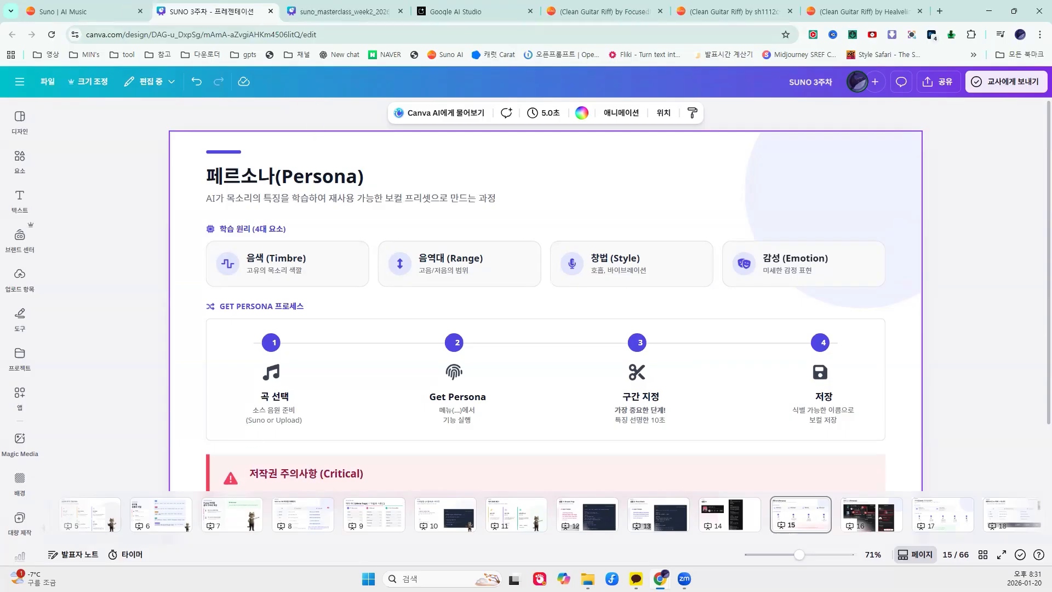
click(129, 11)
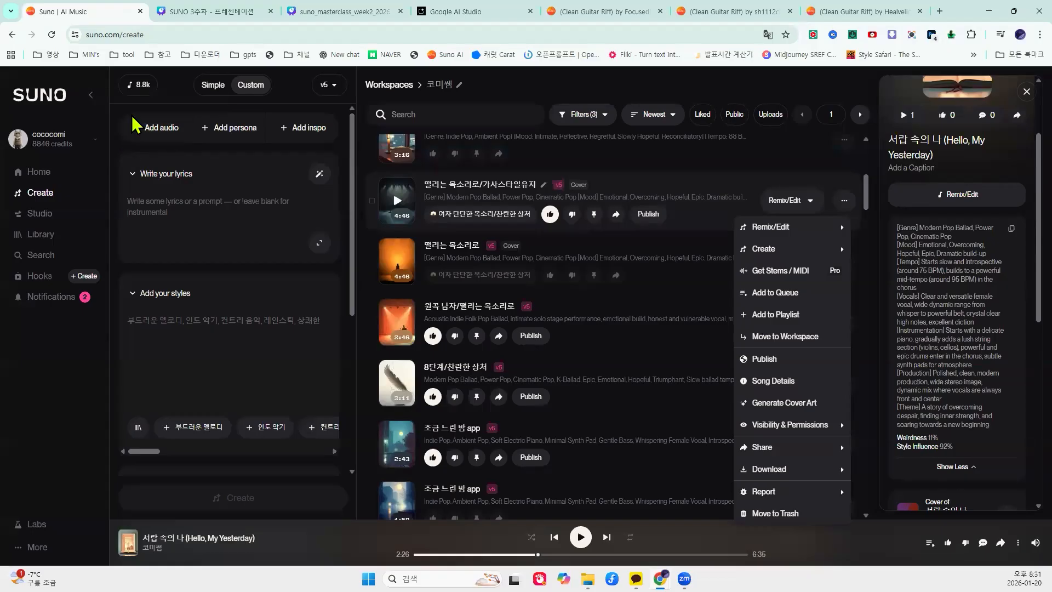
Upload the audio file 찬란한 상처_여자 단단한 목소리 from the Downloads folder, keep its full length, and save it to the library.
click(170, 132)
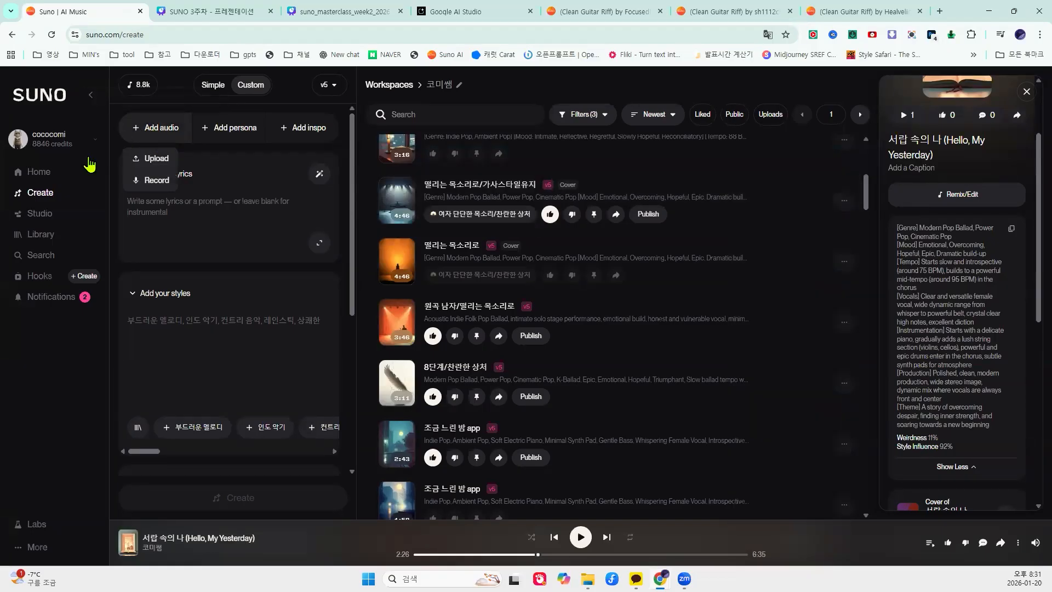
click(147, 160)
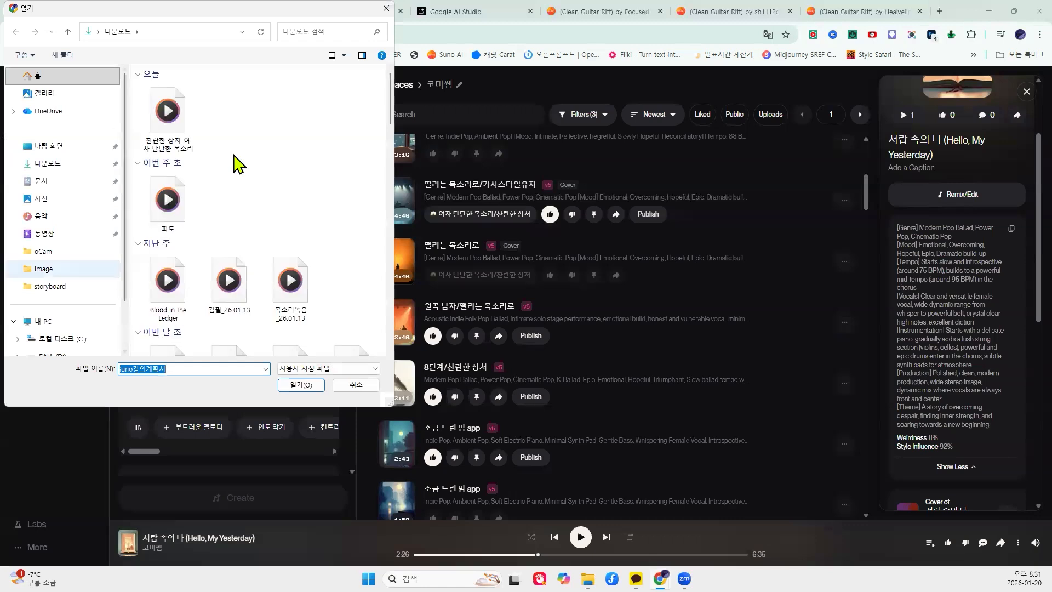
click(143, 141)
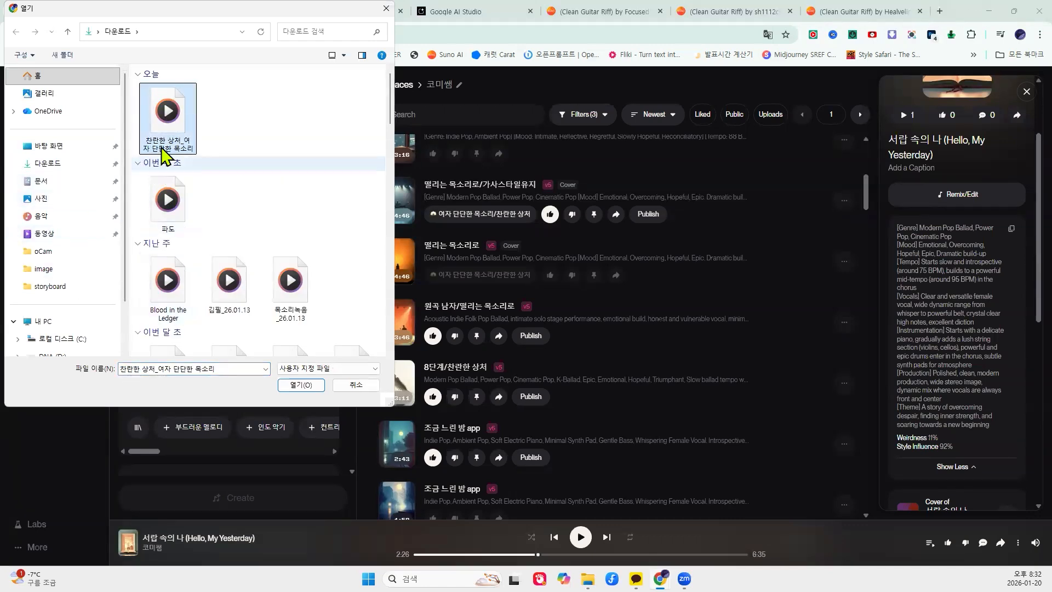
click(299, 386)
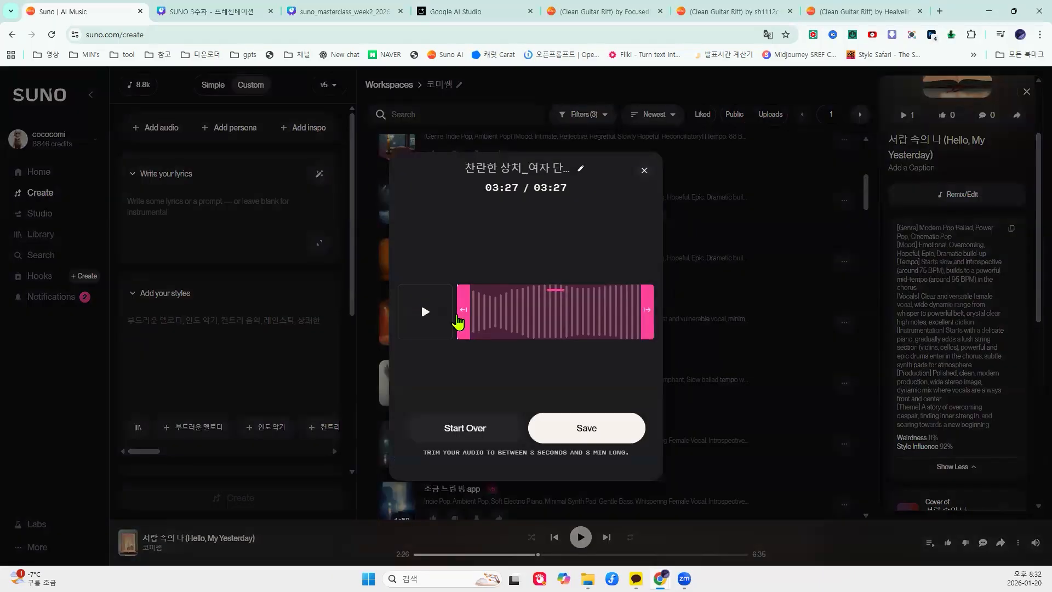
click(423, 315)
click(583, 437)
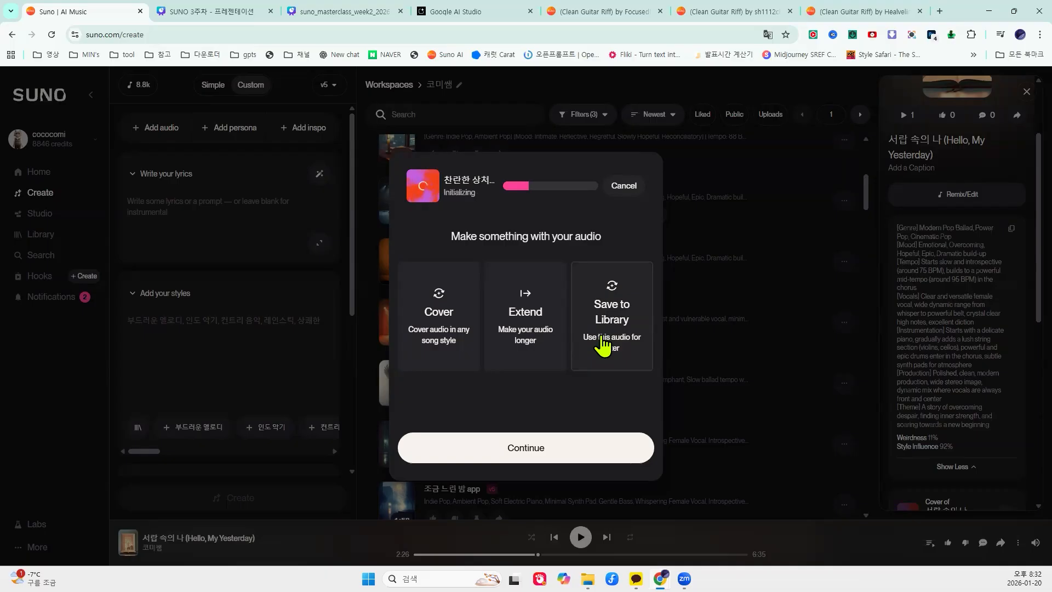
scroll(693, 270, up, 5)
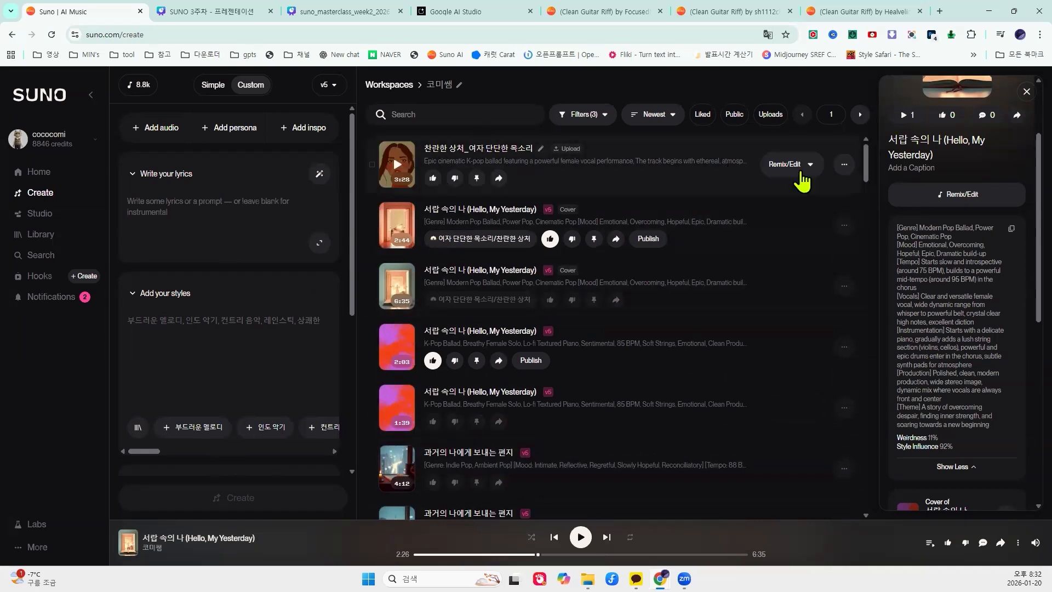
click(844, 165)
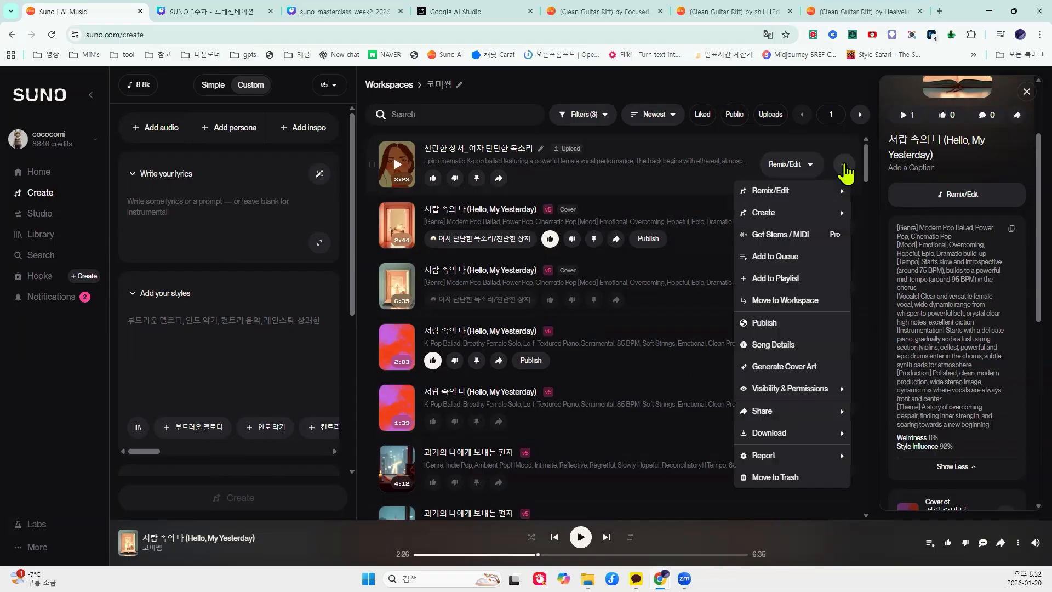
mouse_move(767, 215)
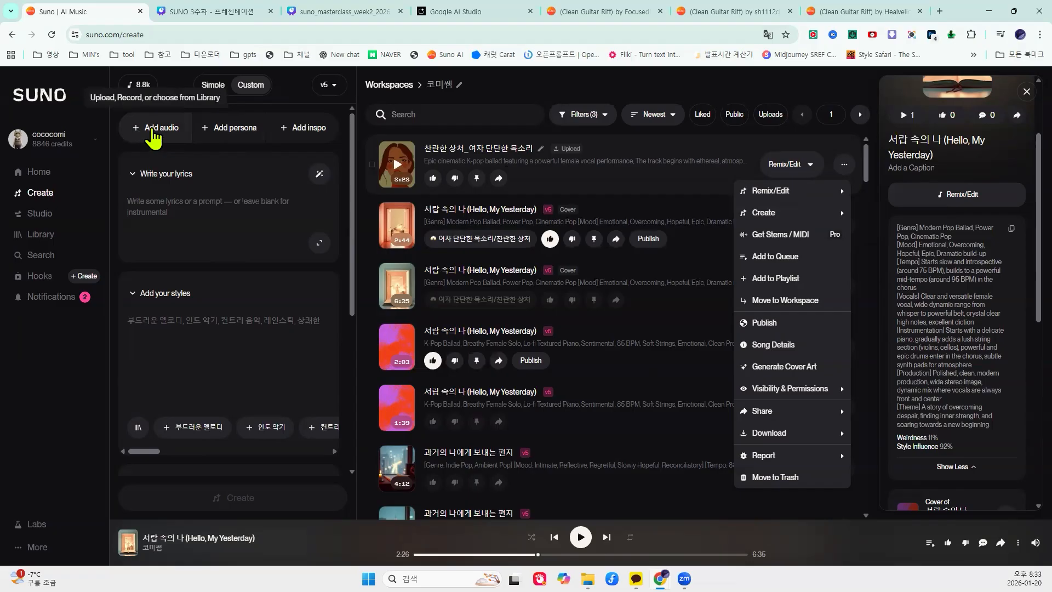
click(149, 130)
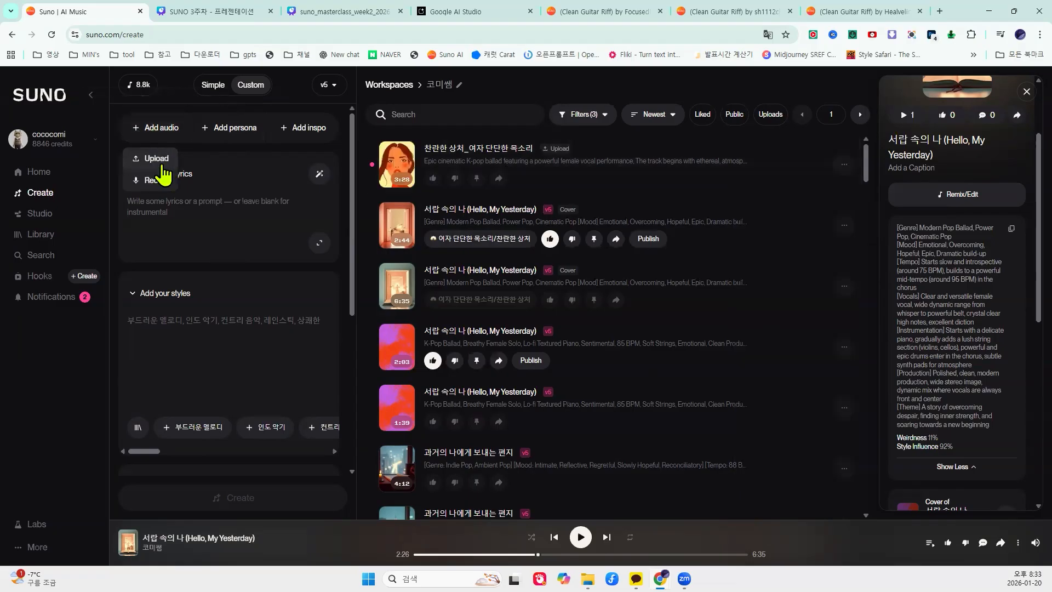
click(155, 160)
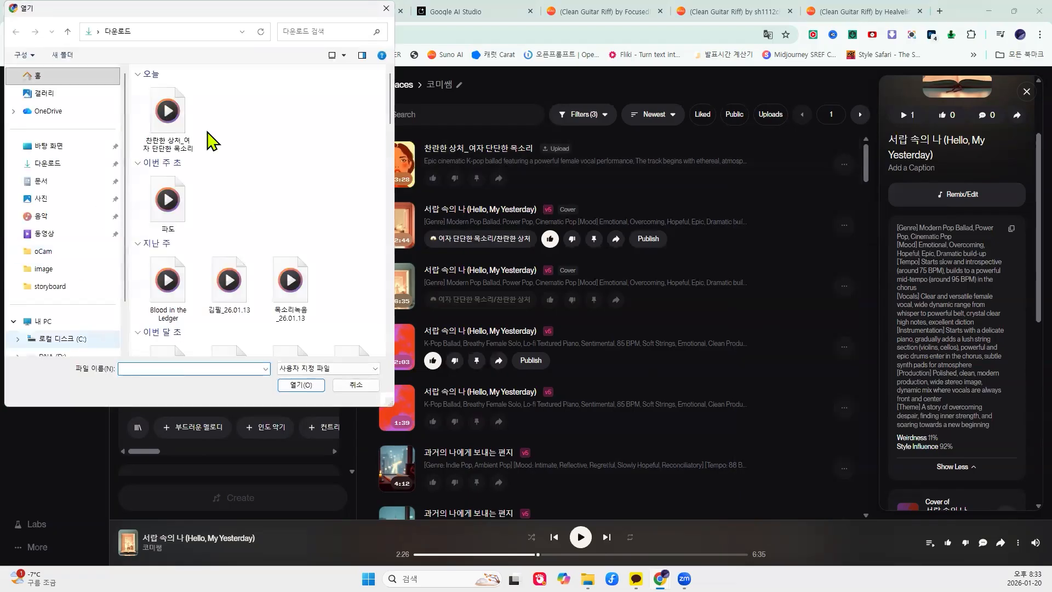
click(355, 385)
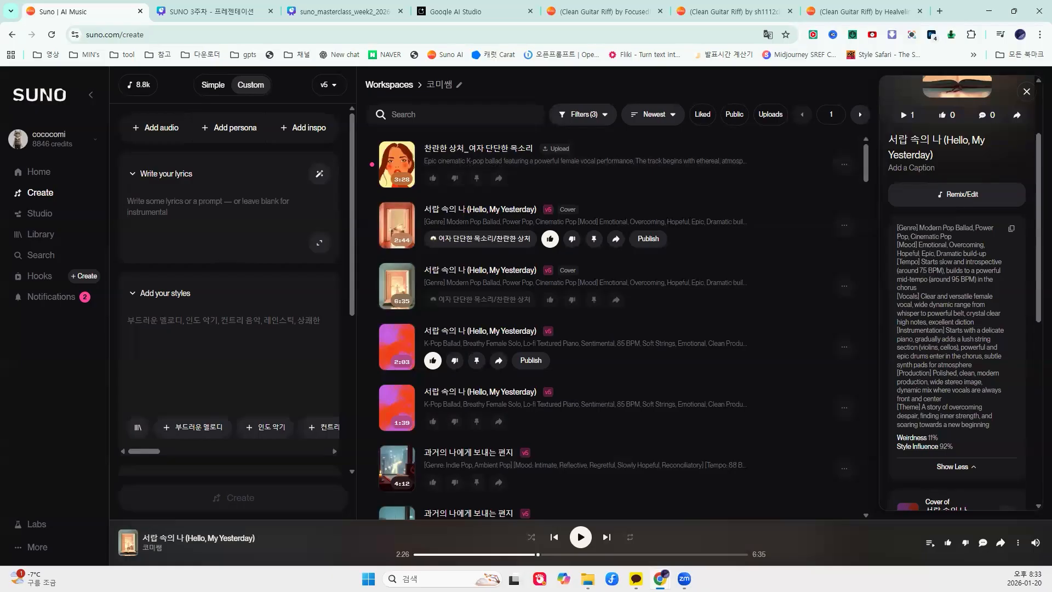
Load the uploaded 찬란한 상처_여자 단단한 목소리 track as a Cover source and briefly preview its audio.
click(844, 164)
mouse_move(763, 217)
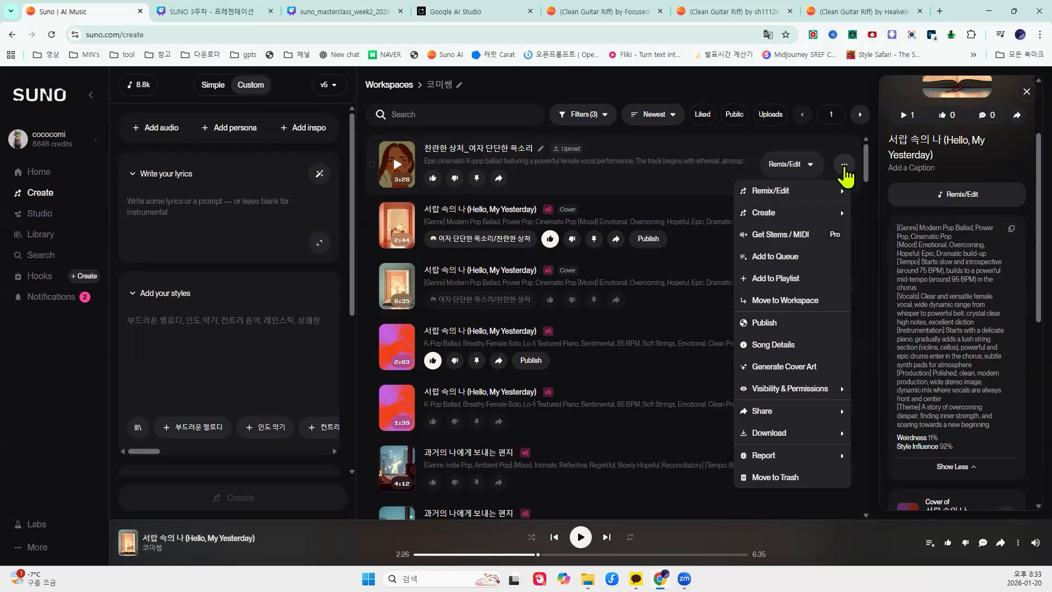
click(844, 168)
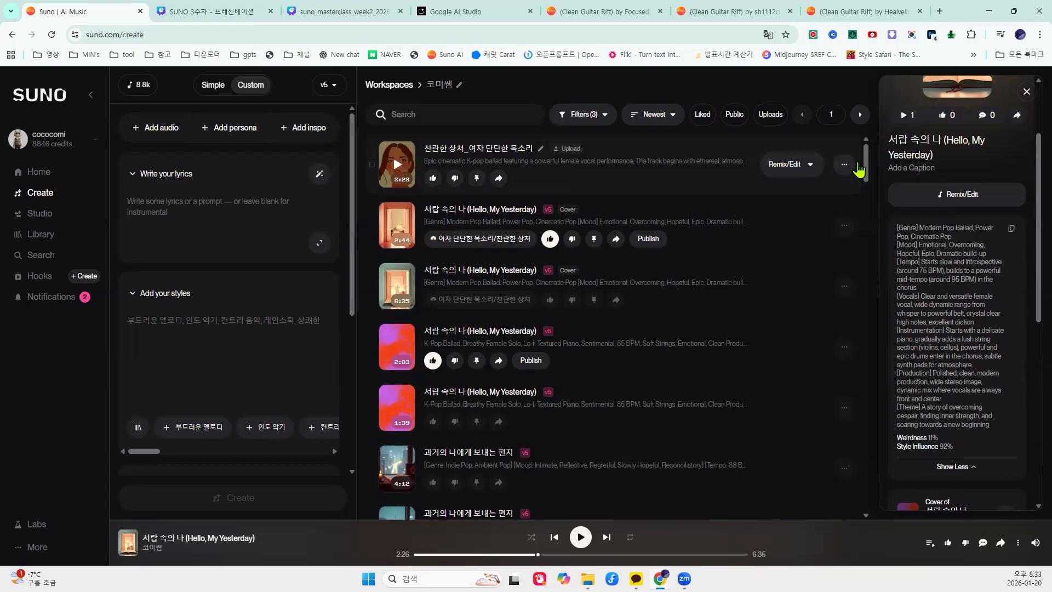
click(844, 165)
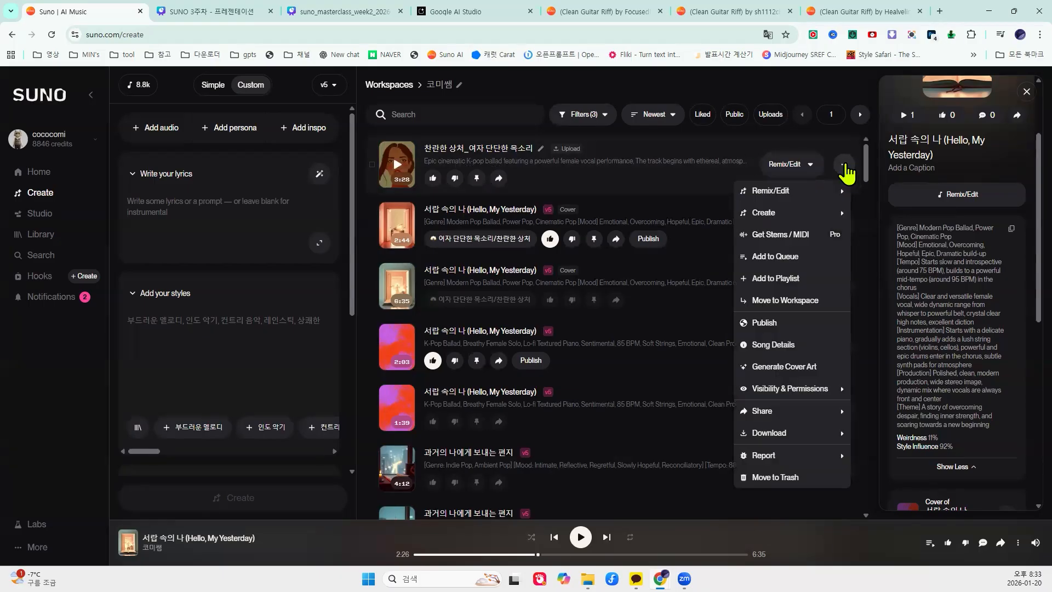
mouse_move(770, 189)
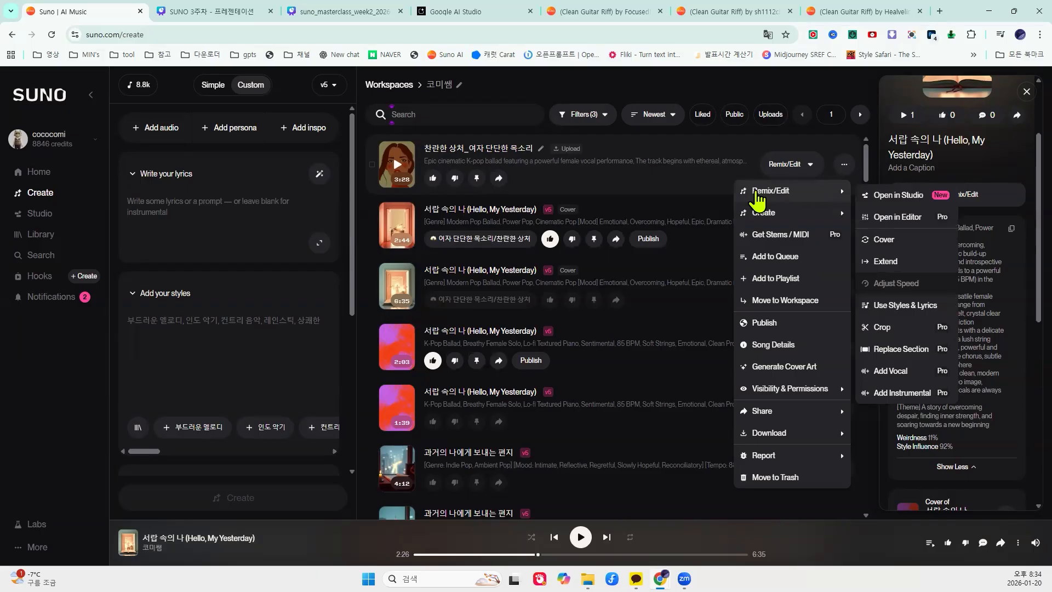
click(880, 241)
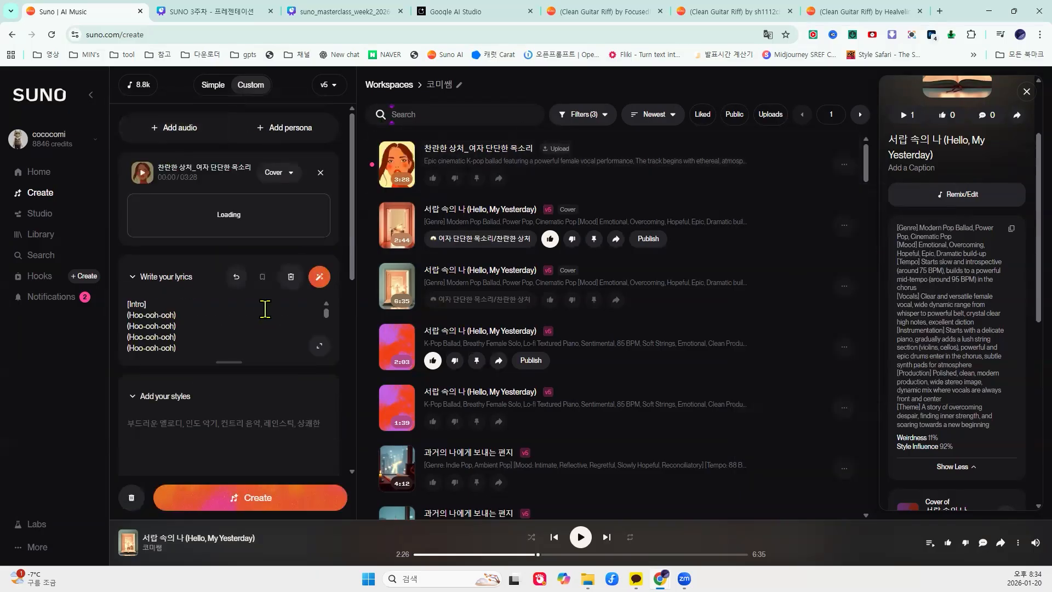
click(142, 177)
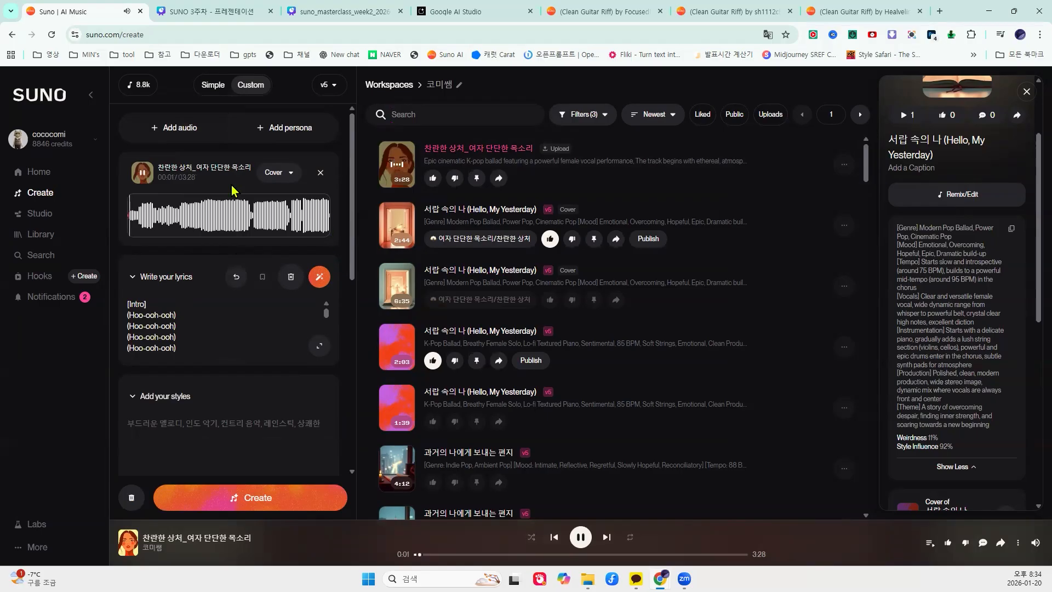
click(142, 176)
Set Weirdness to 11%, Style Influence to 90% and Audio Influence to 100%, and generate the cover.
scroll(277, 437, down, 5)
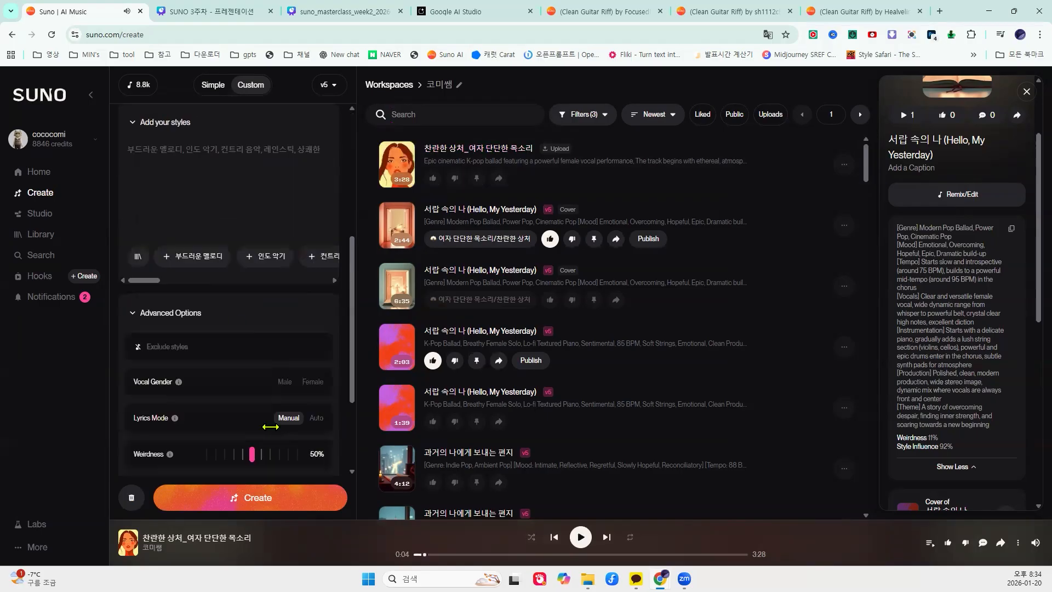
scroll(277, 430, down, 3)
drag(260, 304, 217, 309)
drag(275, 351, 289, 351)
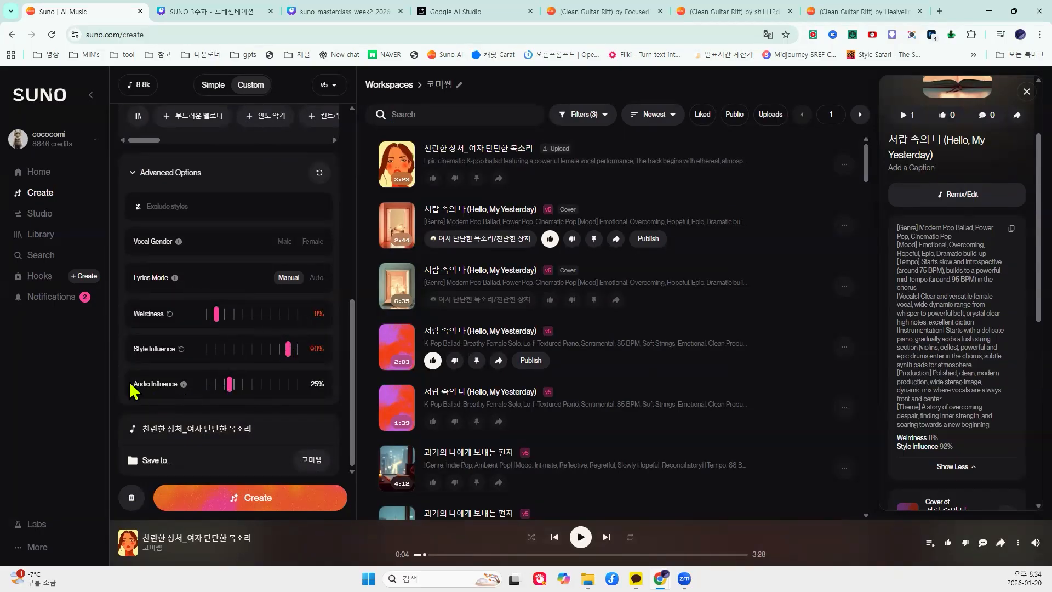
scroll(260, 391, up, 10)
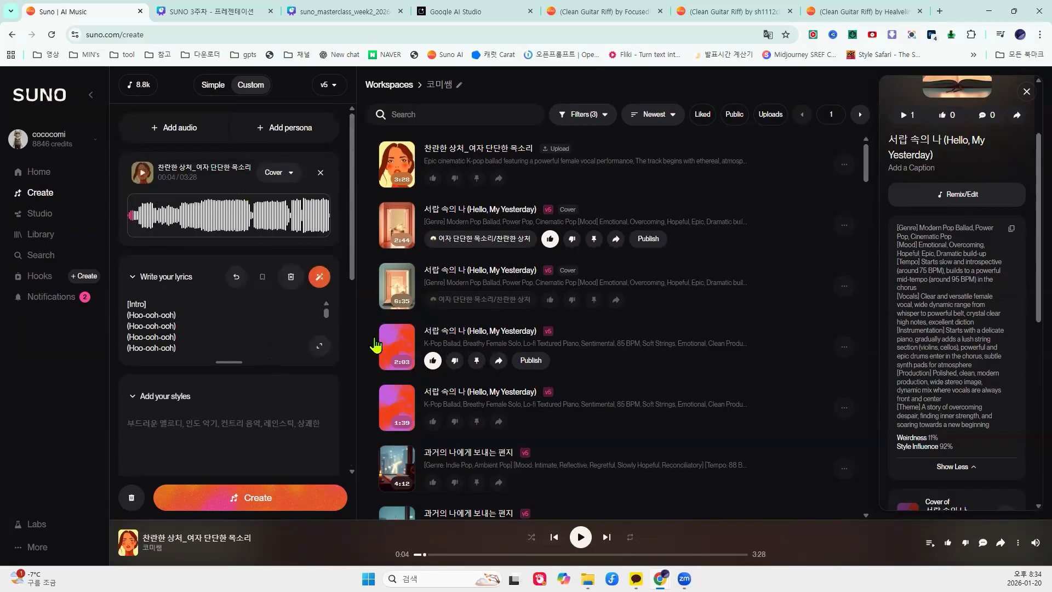
drag(352, 274, 348, 491)
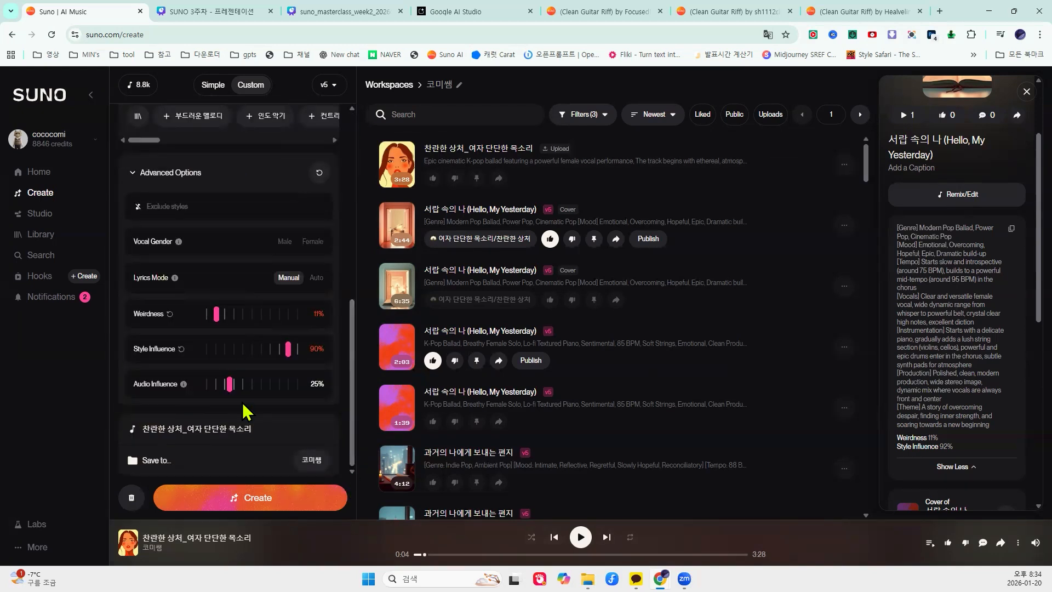
click(303, 388)
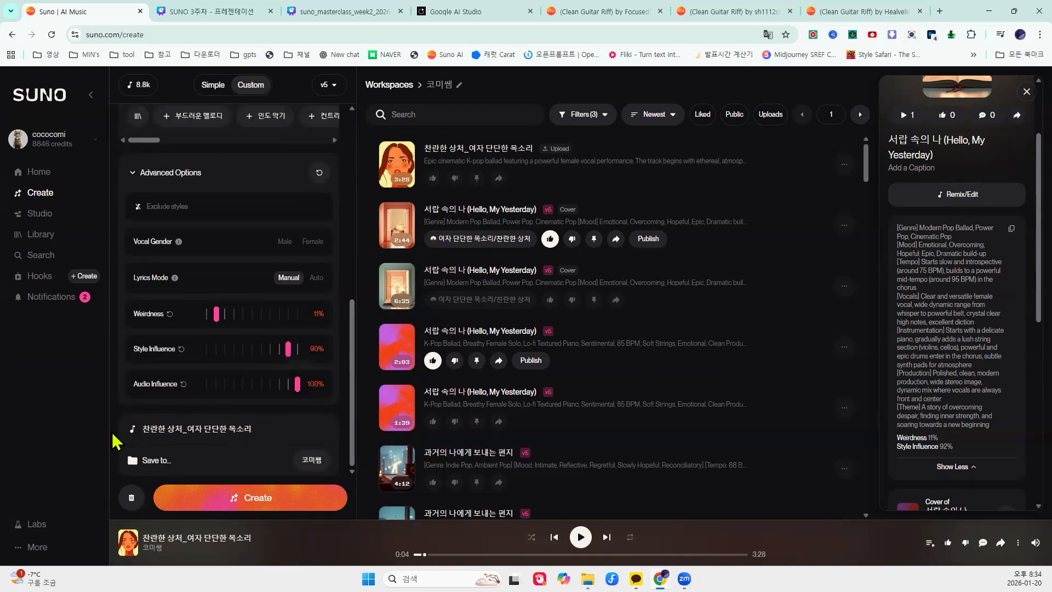
click(241, 497)
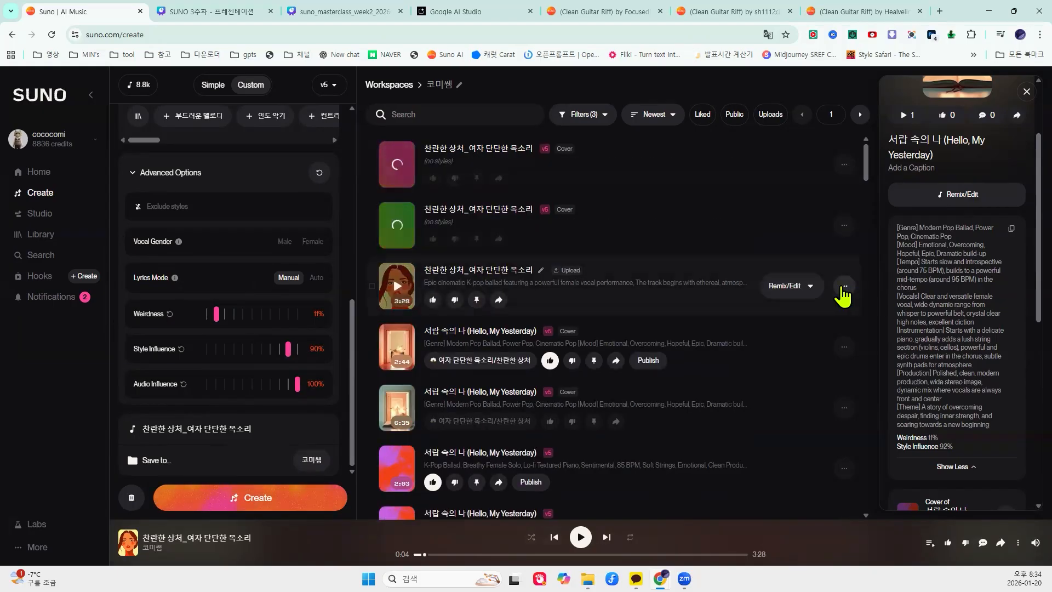
Open the uploaded 찬란한 상처_여자 단단한 목소리 track in the Song Editor.
click(843, 287)
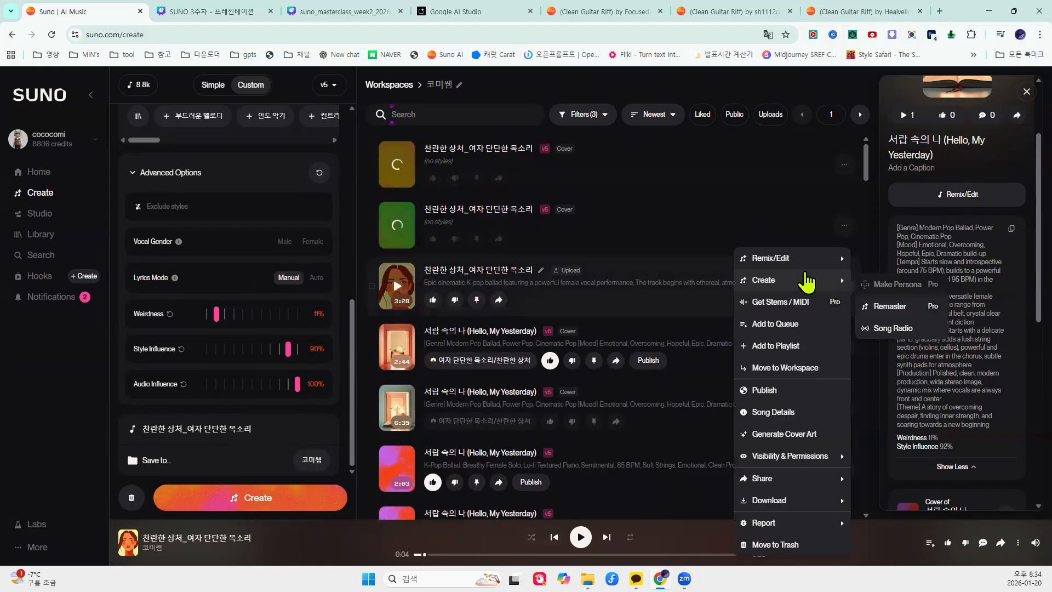
mouse_move(785, 264)
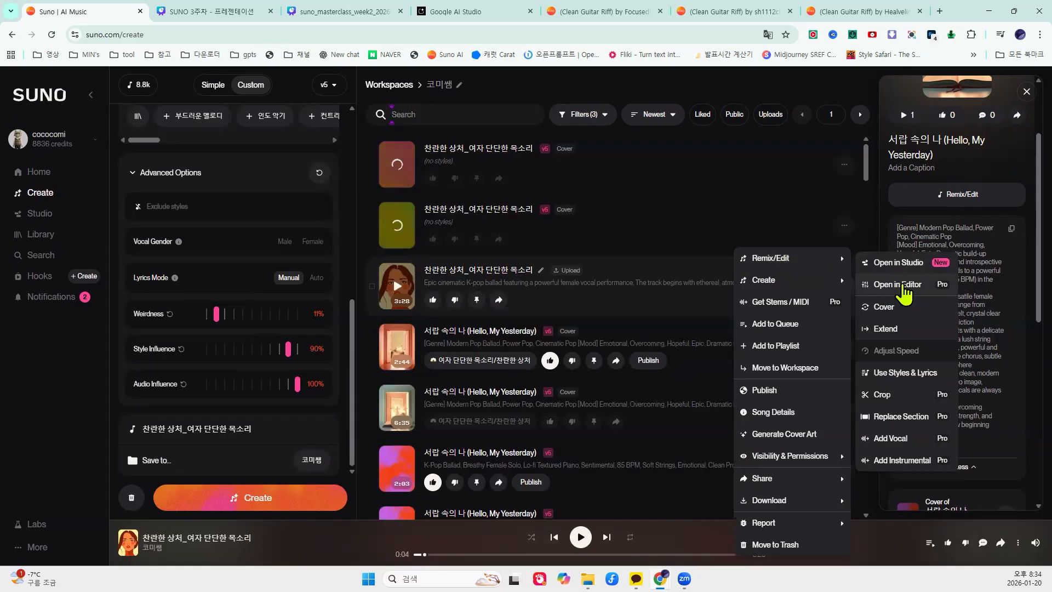
click(873, 288)
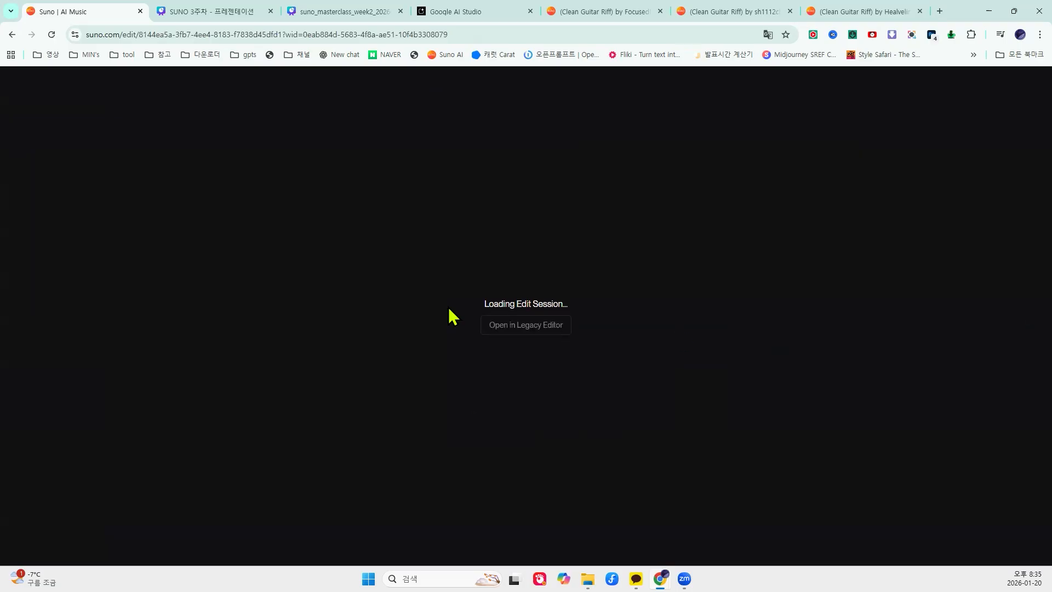
Open Suno's Create page in place of the first shared song page, play the newest cover and read through its lyrics.
key(ctrl+5)
click(40, 193)
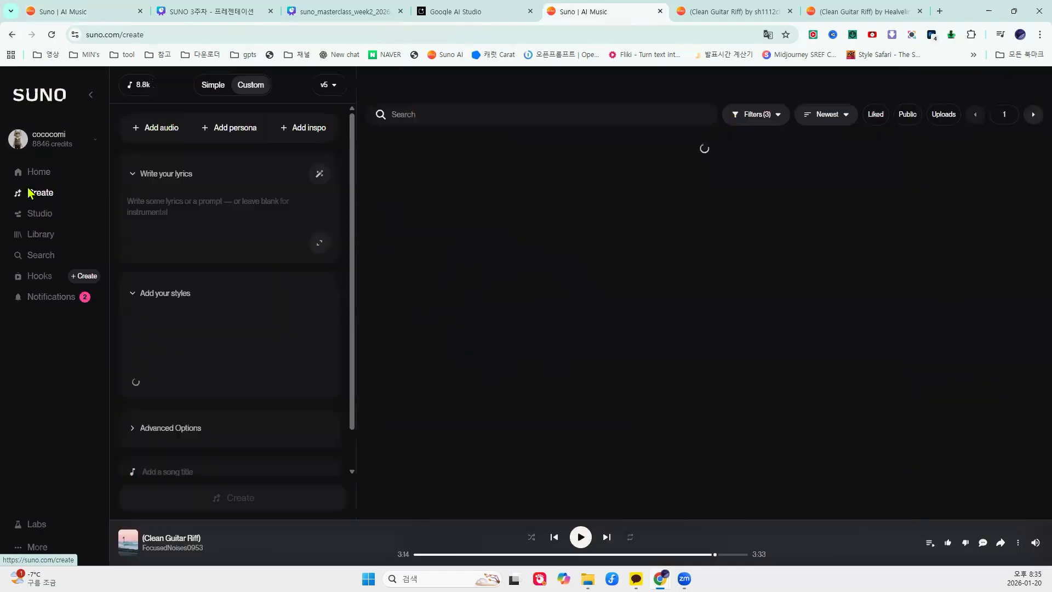
click(405, 167)
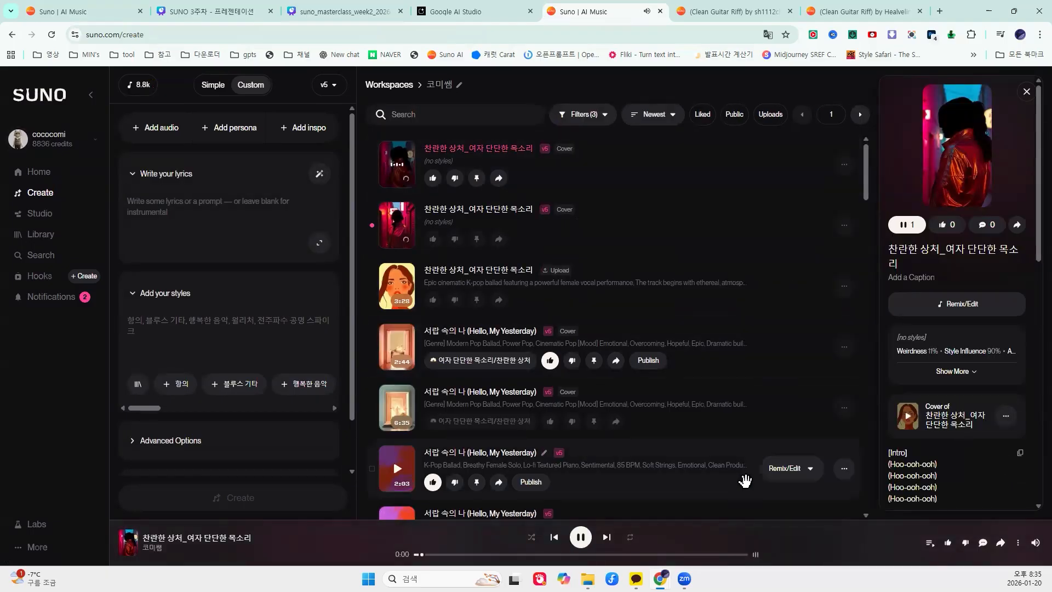
scroll(957, 449, down, 5)
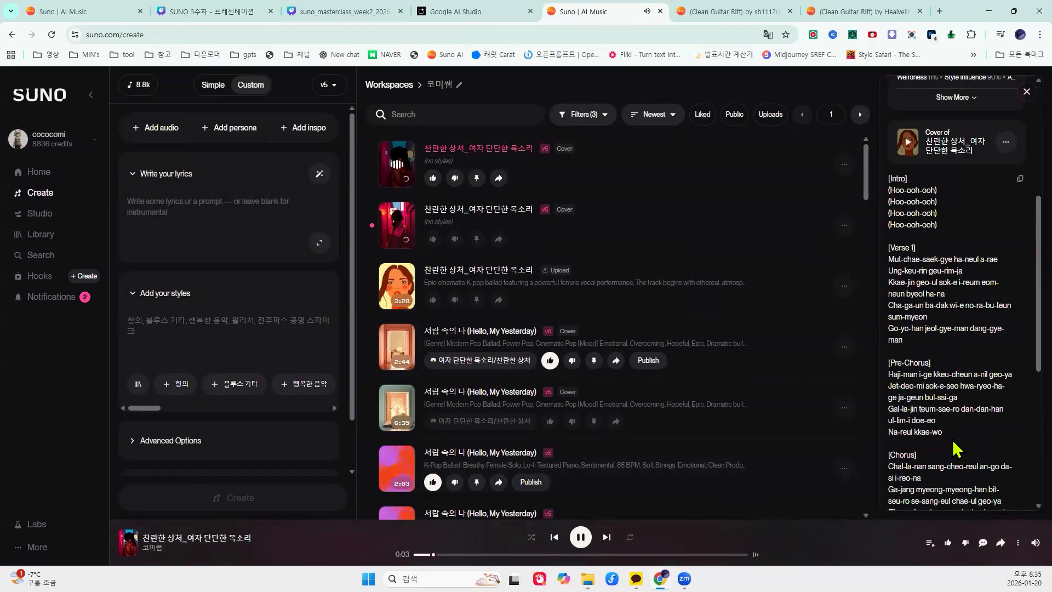
scroll(957, 449, down, 2)
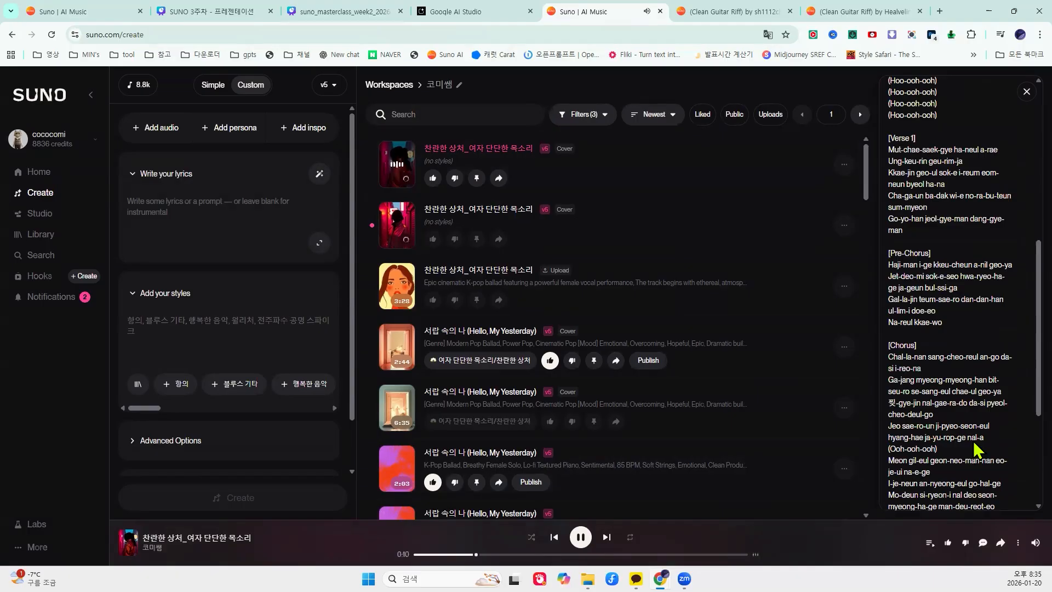
Skip the cover's playback ahead to its later part, pause it, listen to a bit more, and pause again.
click(514, 555)
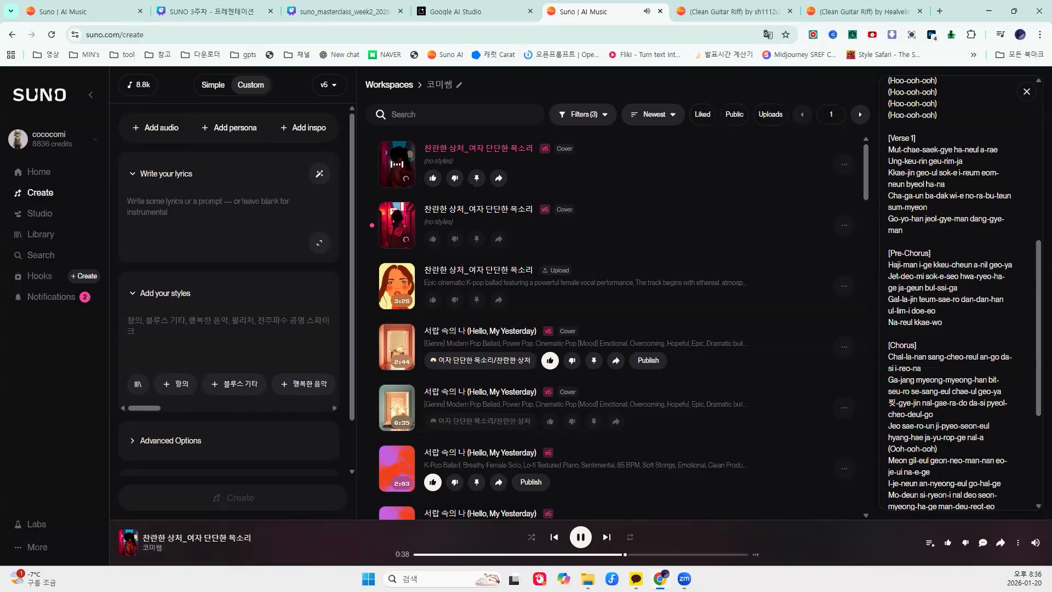
click(663, 554)
click(582, 540)
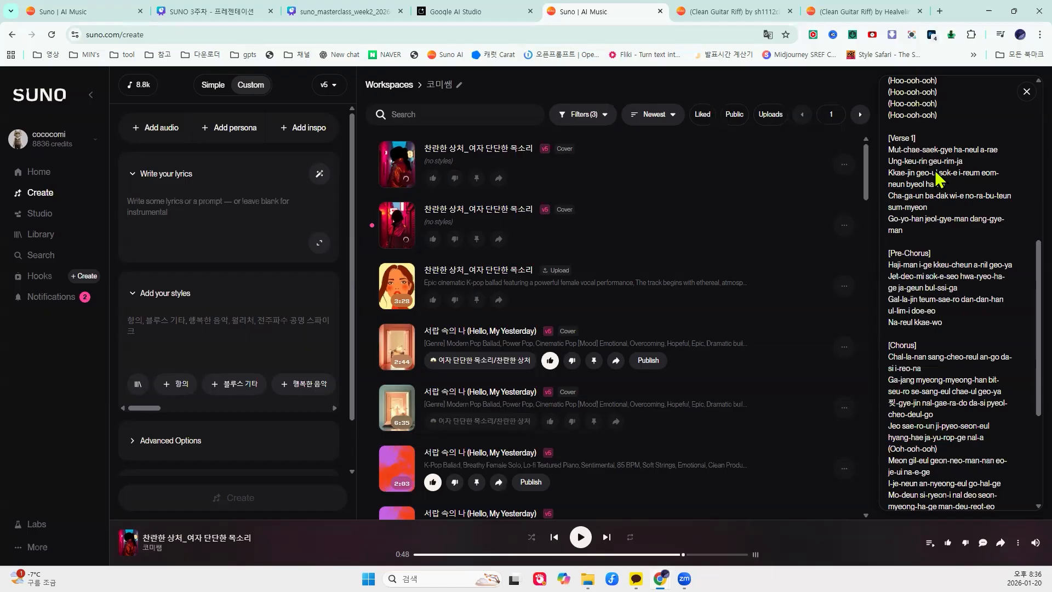
click(412, 236)
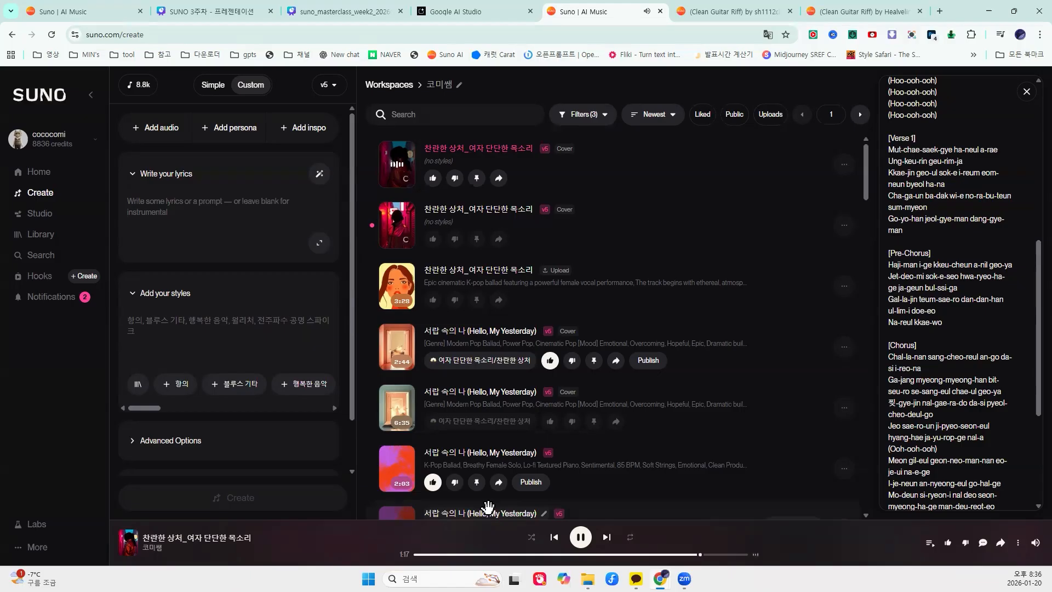
click(581, 537)
Return to the Song Editor, set the track's manual BPM to 76, and save it as a new song.
click(57, 11)
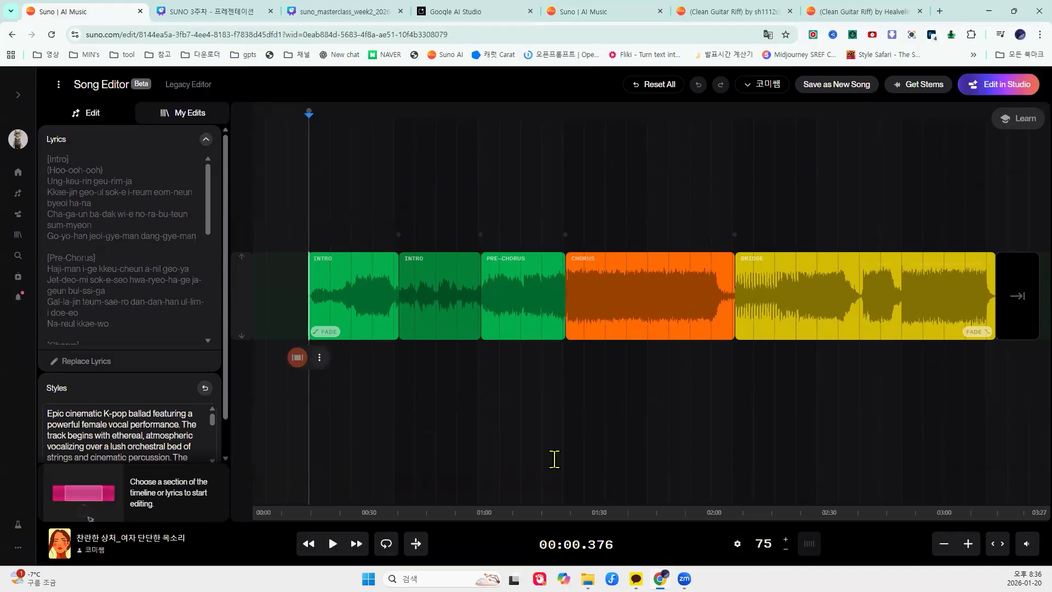
click(737, 545)
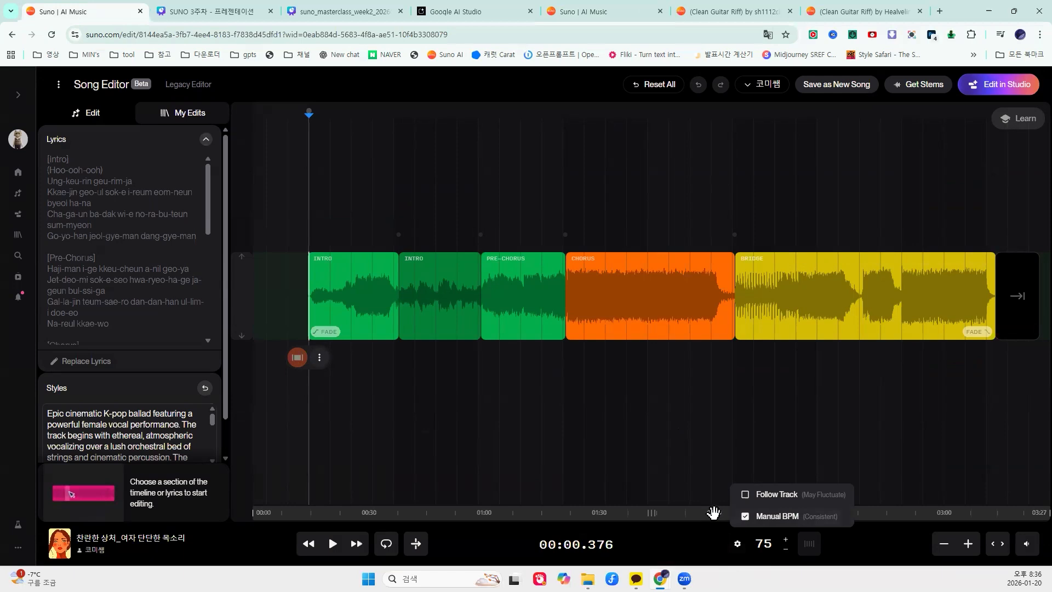
click(761, 545)
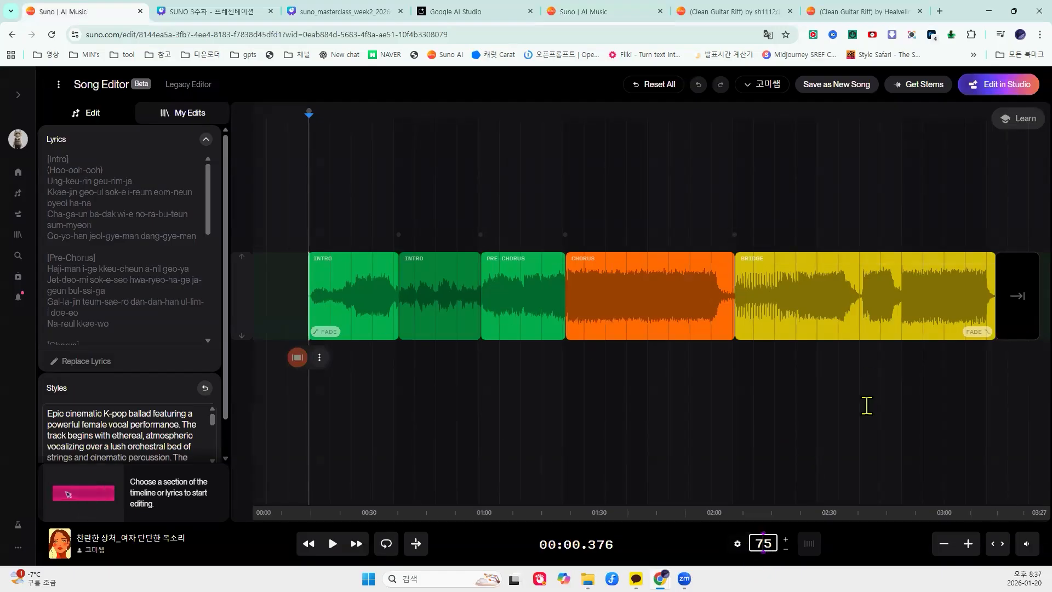
key(BackSpace)
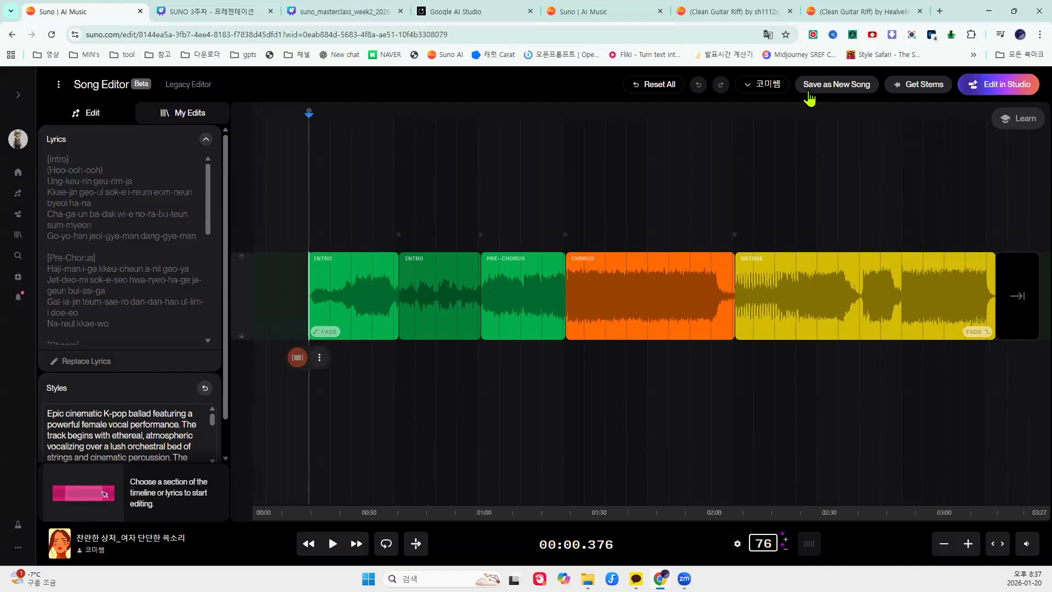
click(836, 88)
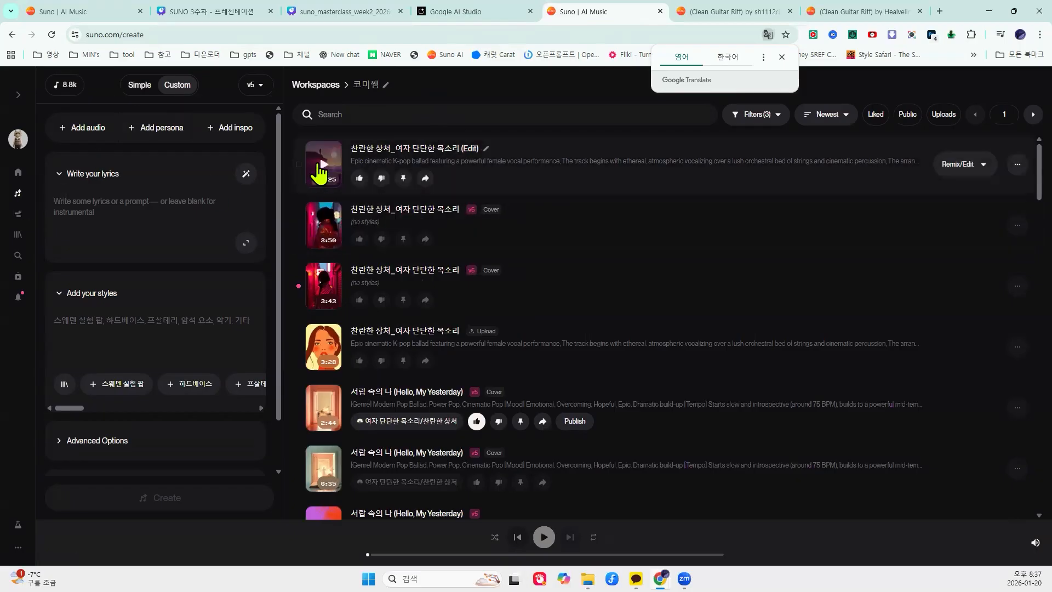
Play the (Edit) version of the song, skip ahead in stages to about 2:06, and pause it.
click(322, 167)
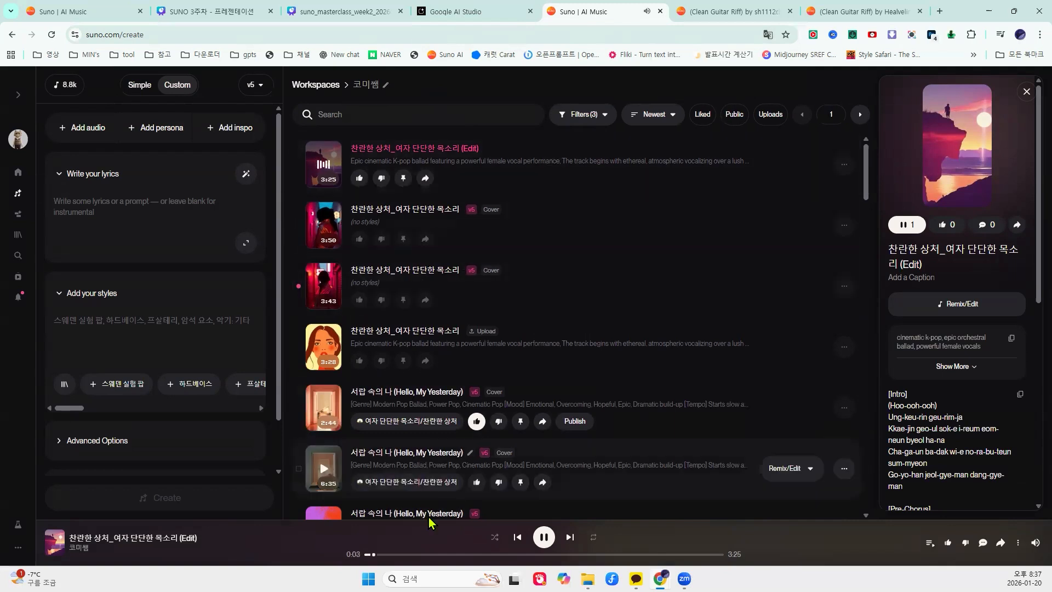
click(436, 554)
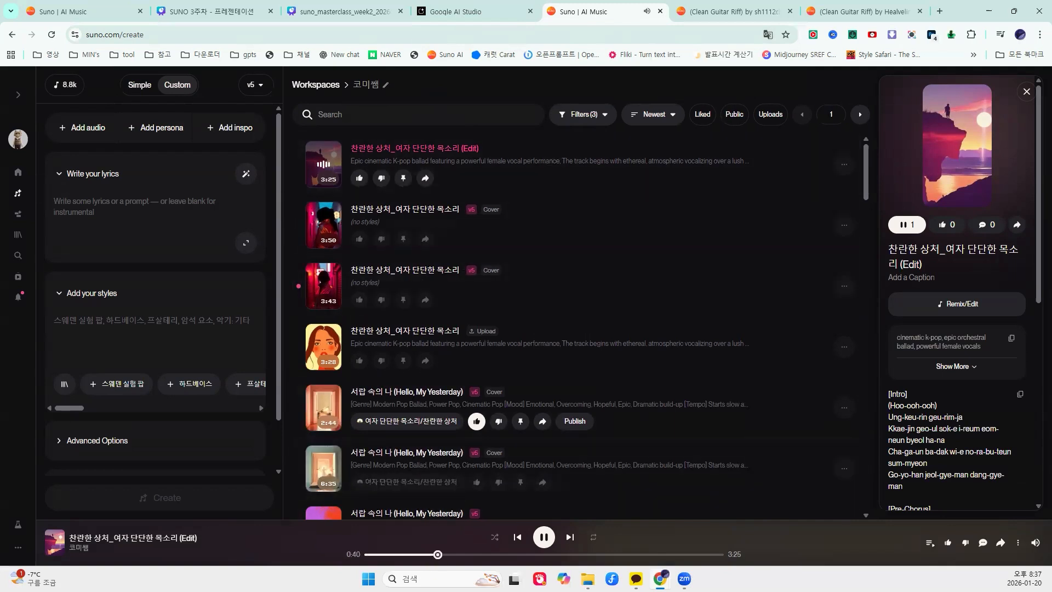
click(540, 554)
click(585, 555)
click(546, 539)
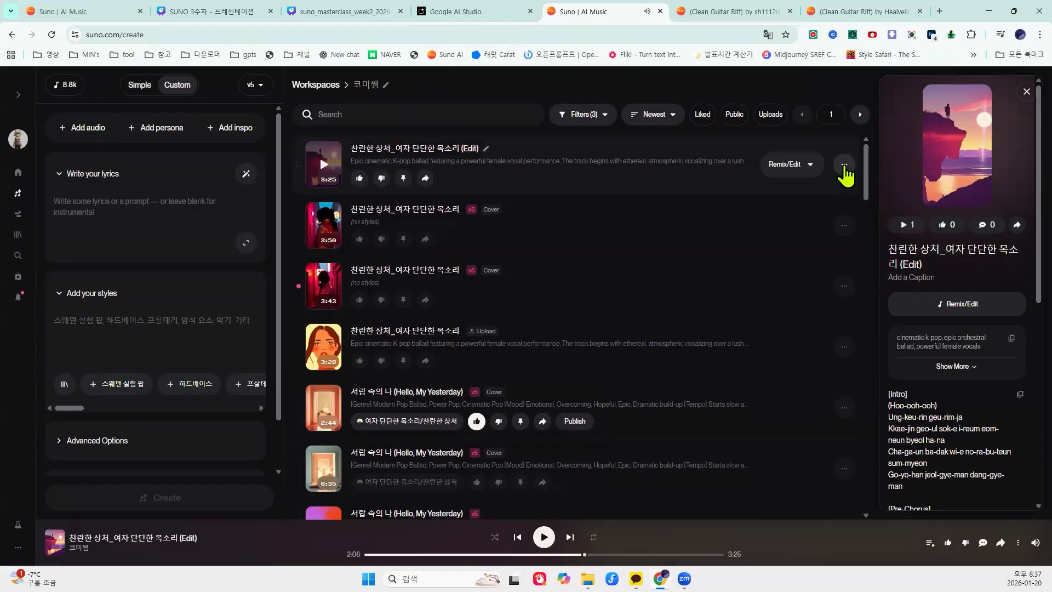
Start a persona from the (Edit) song, select the vocals from 00:56.9 to 01:26.9, and preview that selection.
click(844, 165)
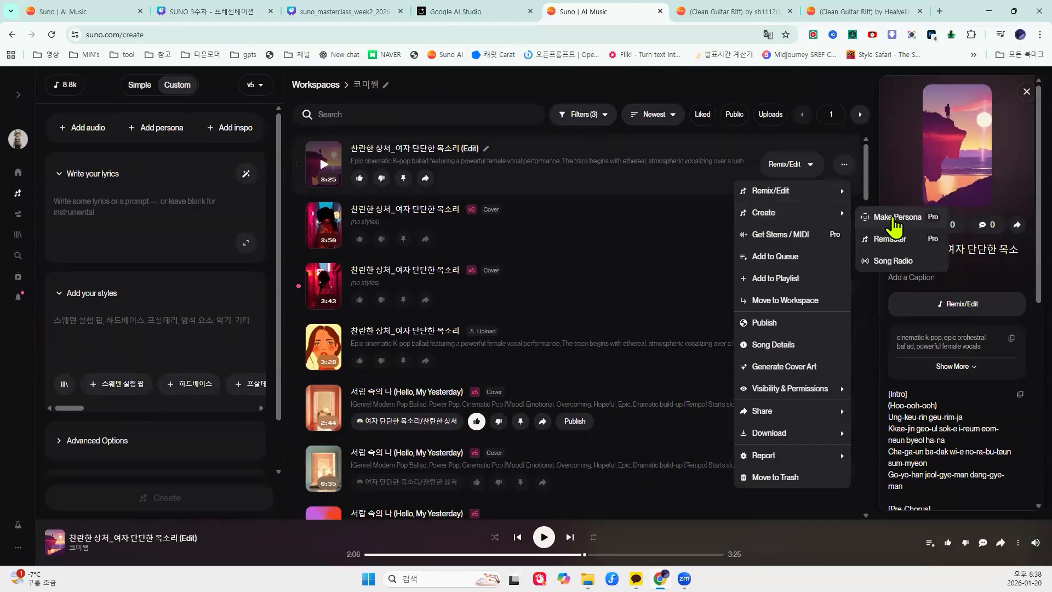
click(886, 218)
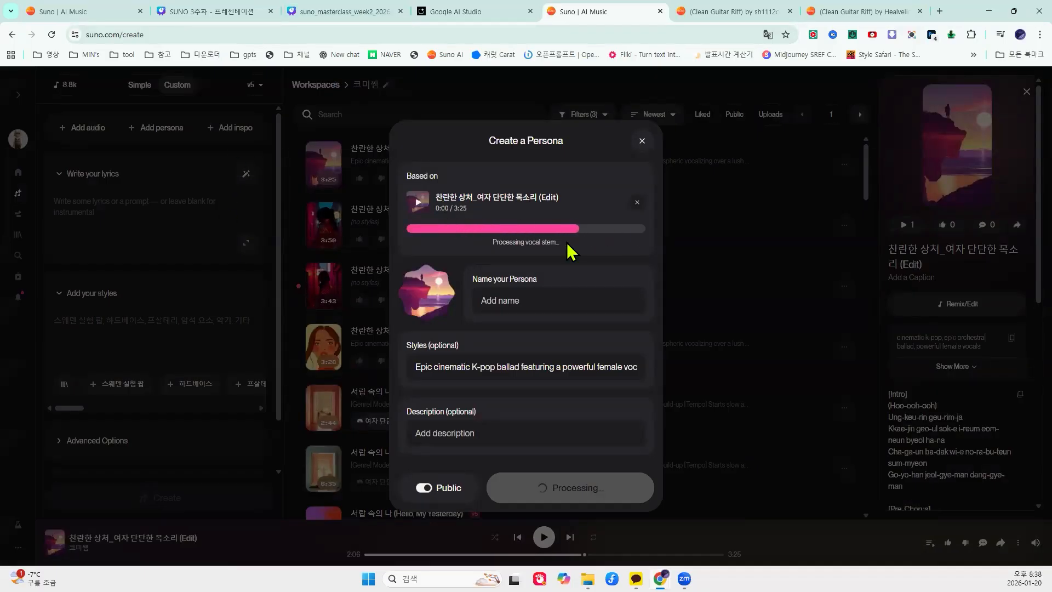
drag(427, 201, 508, 215)
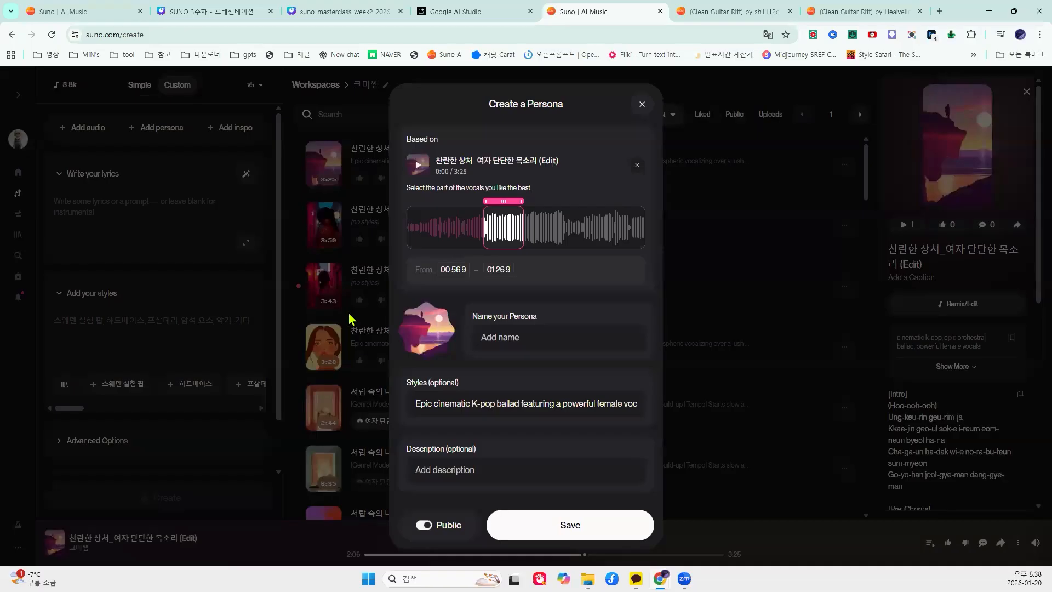
click(419, 167)
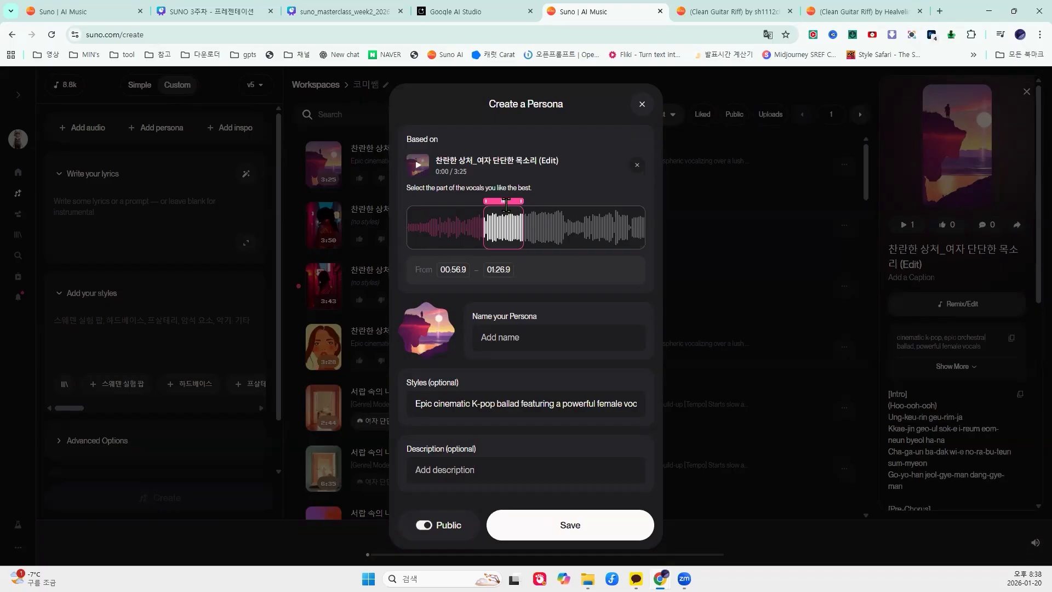
click(419, 166)
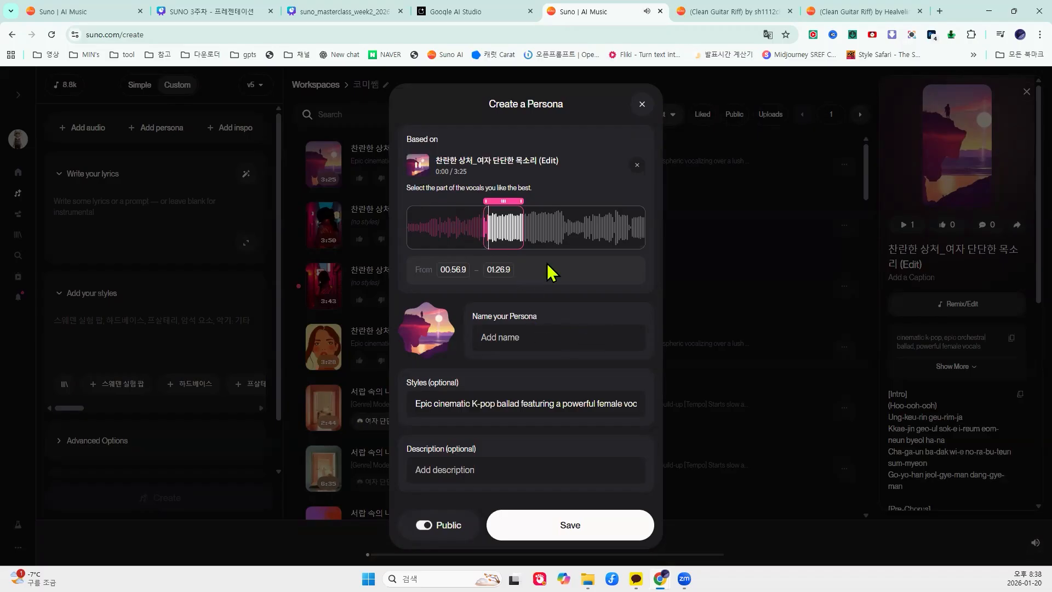
Move the persona's vocal selection to 01:18.9–01:48.9 and stop the preview.
drag(503, 201, 521, 202)
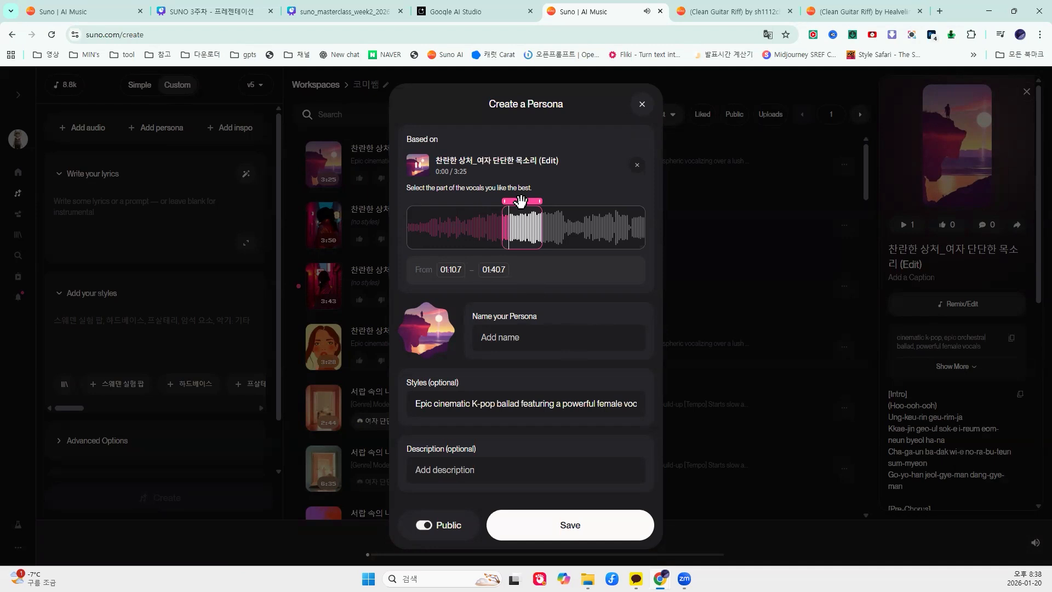
drag(522, 202, 533, 203)
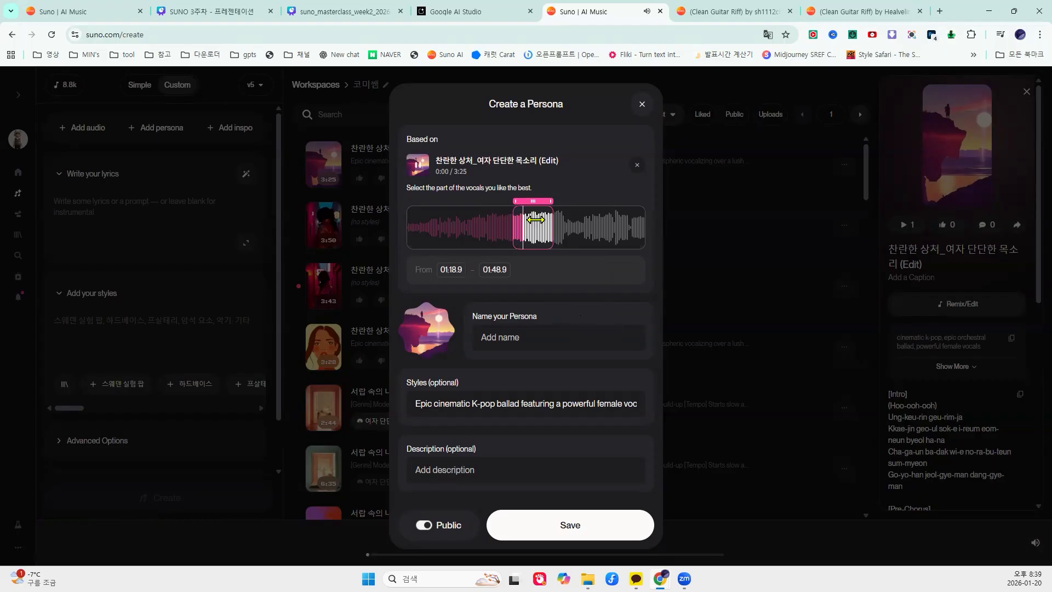
click(423, 167)
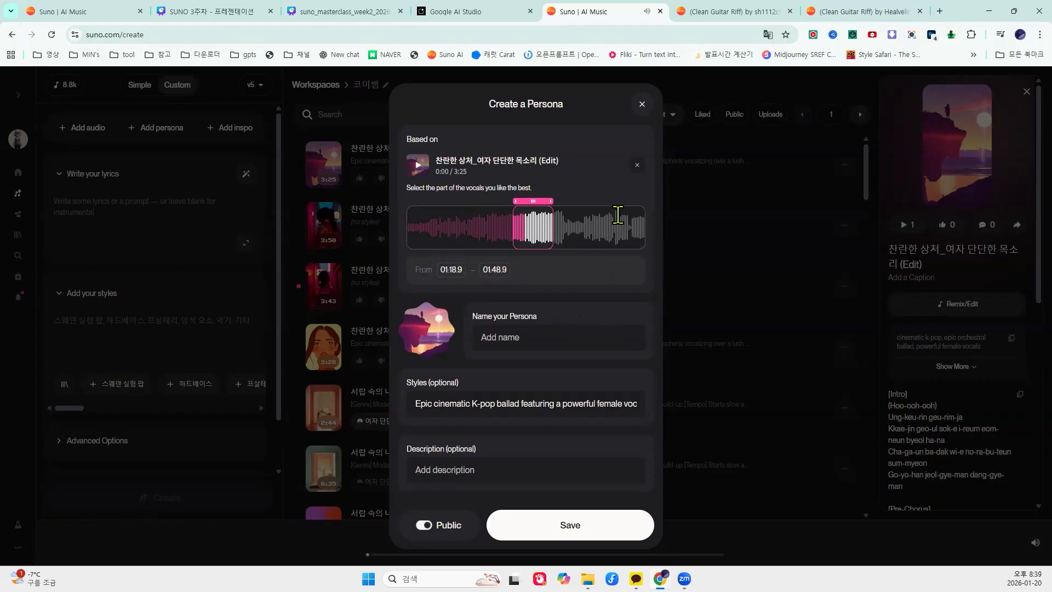
Name the persona 찬란한 상처_여자목소리, turn off its public visibility, and save it.
click(487, 344)
text(채)
text(란한 상처_여자목소리)
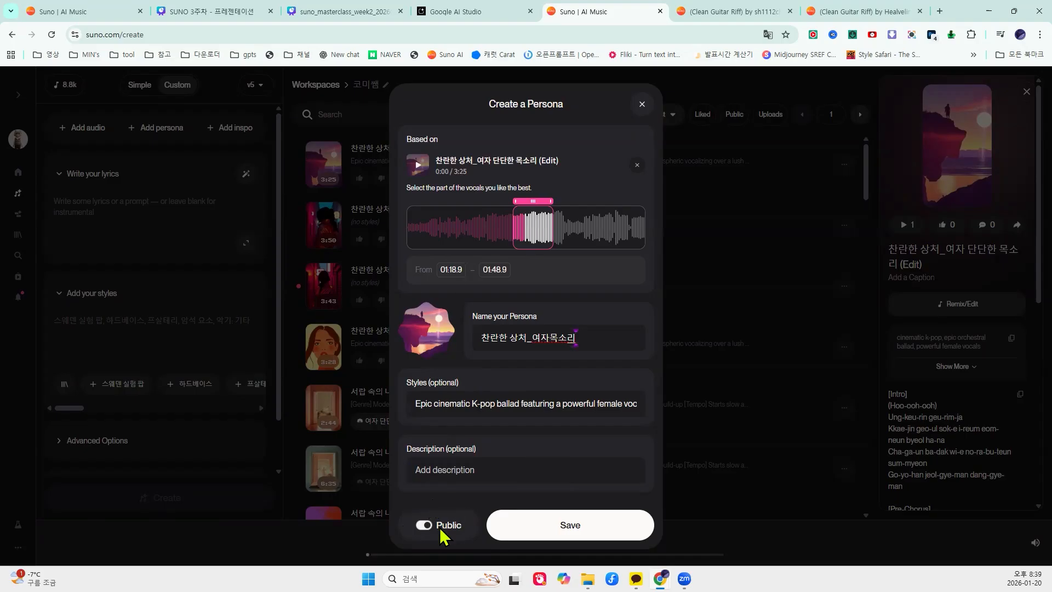
click(421, 531)
click(423, 527)
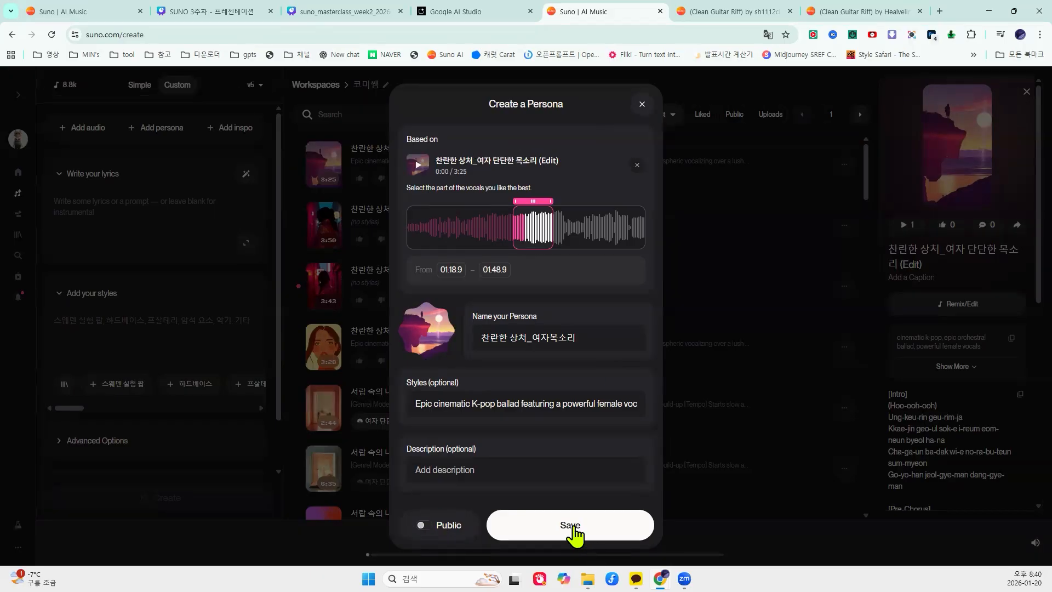
click(573, 527)
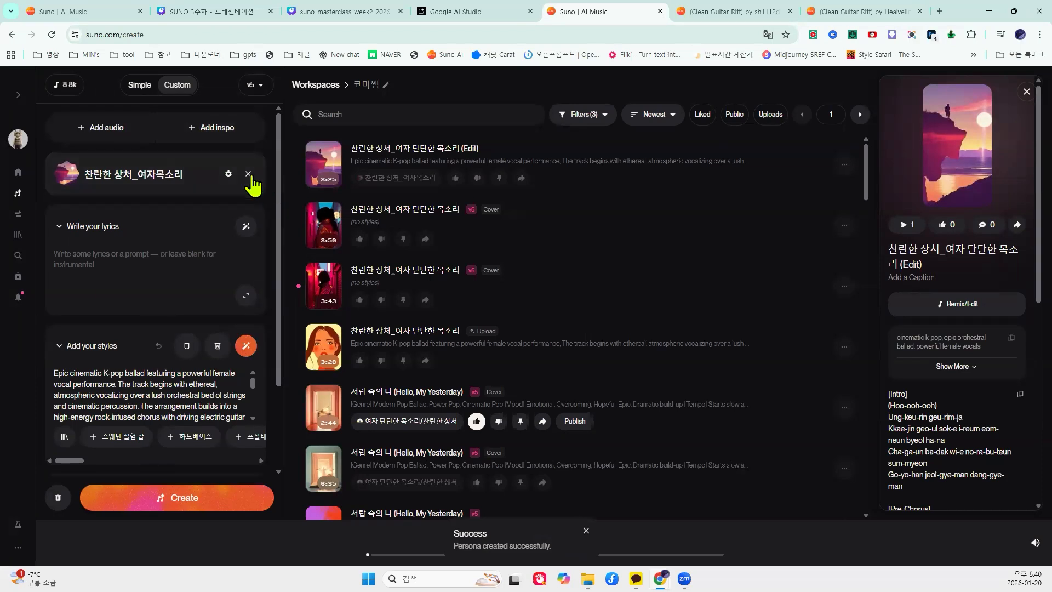
Remove the persona and styles from the song creation form and check the list of saved personas.
click(248, 175)
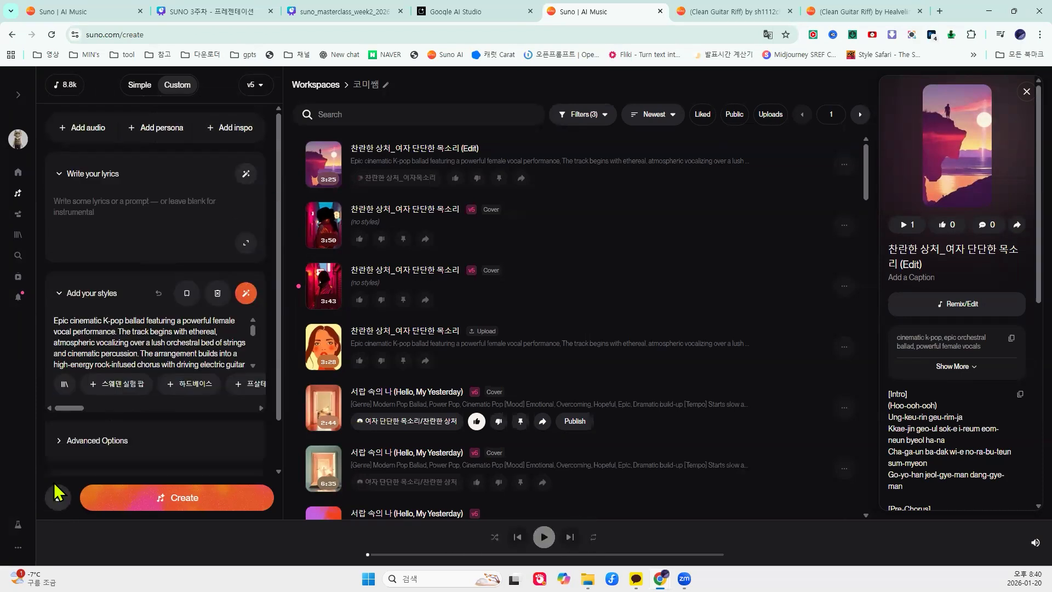
click(57, 498)
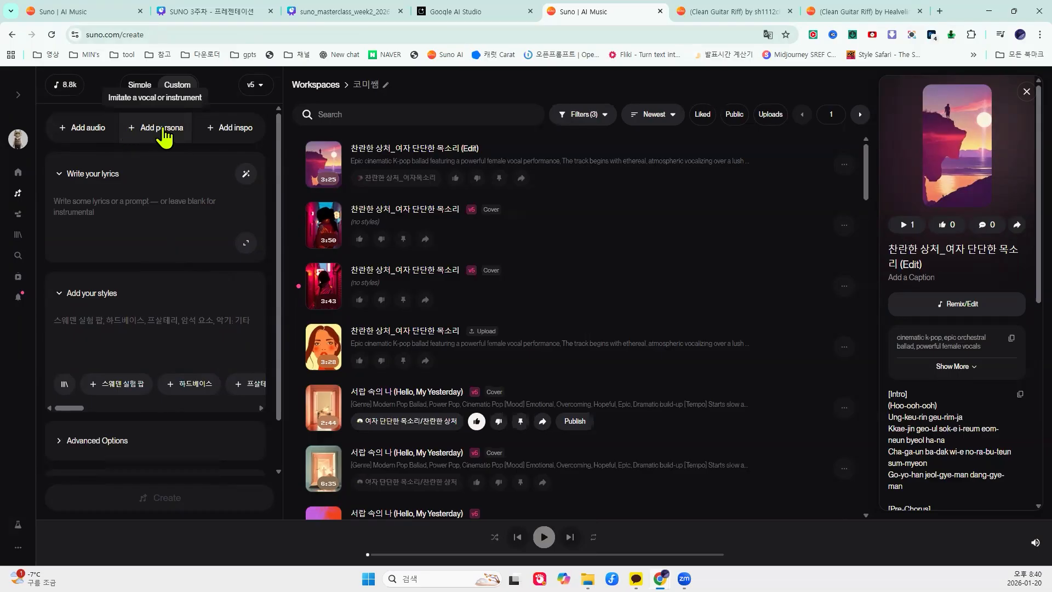
click(172, 132)
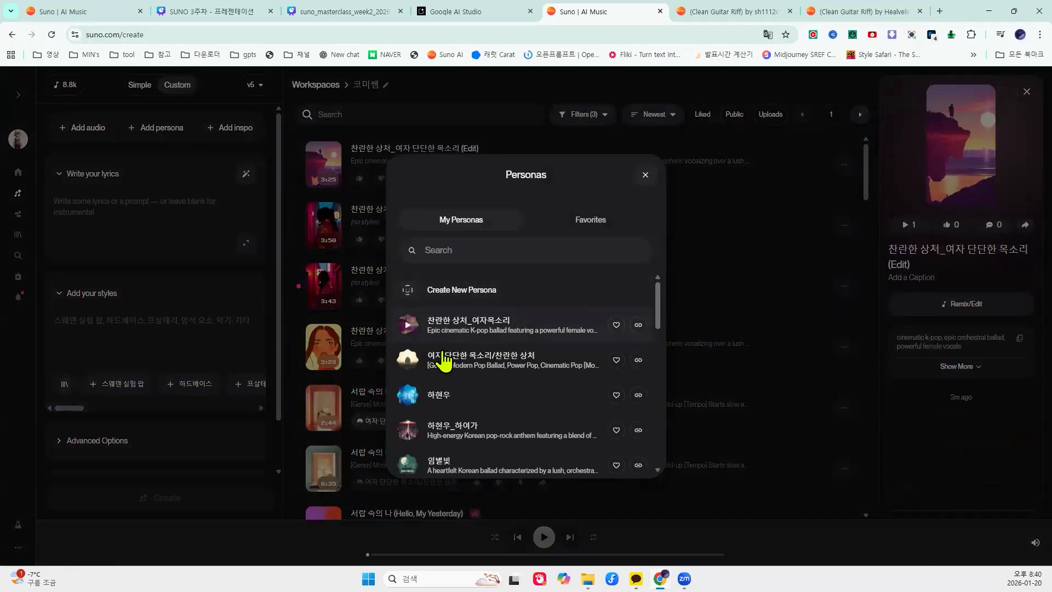
click(645, 174)
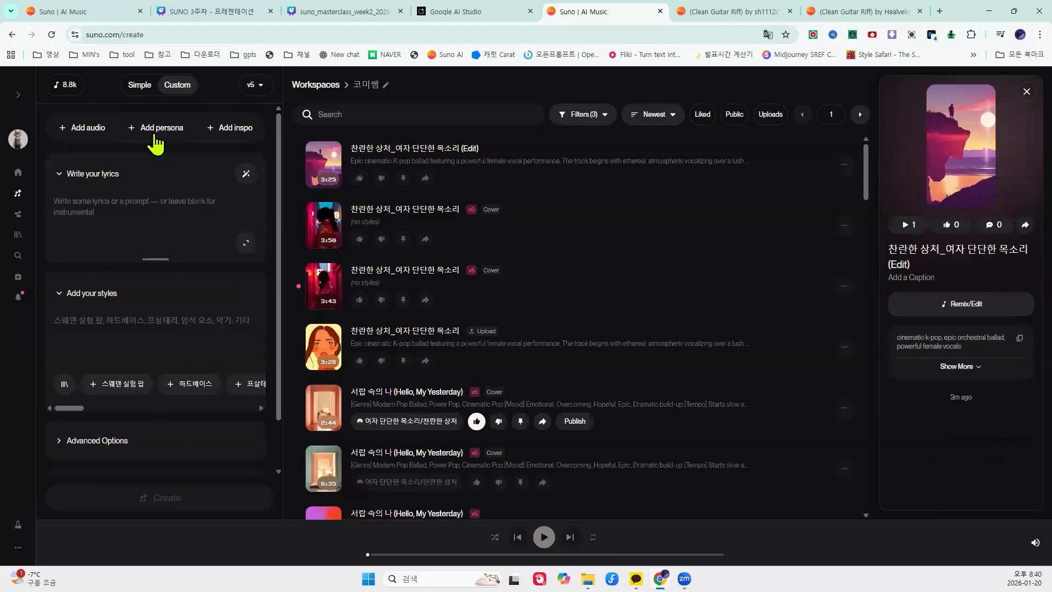
click(138, 129)
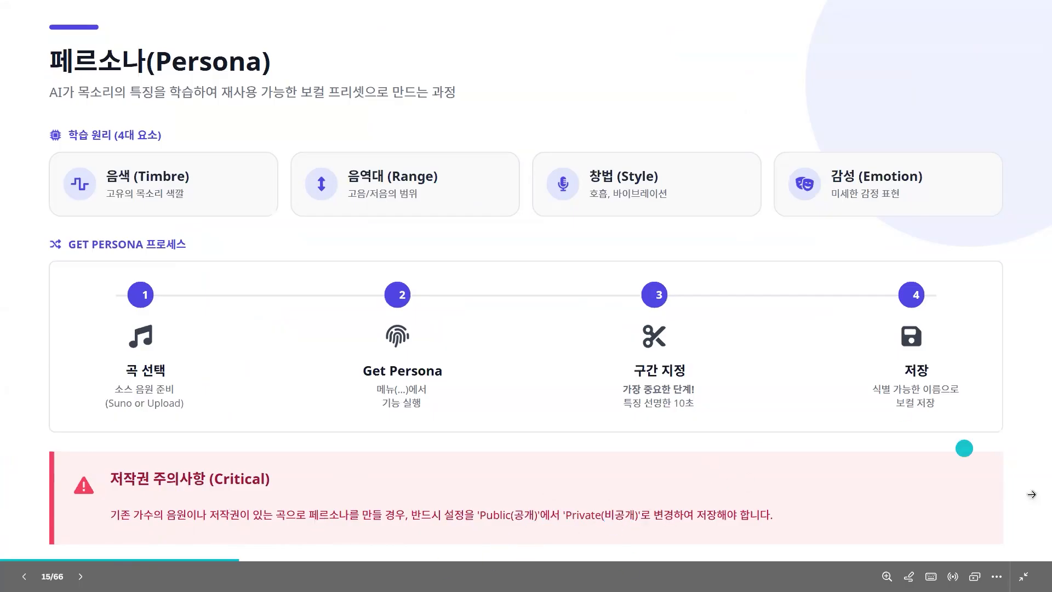
Advance the presentation from the Persona overview through the persona screenshots and the Cover definition slide.
key(Right)
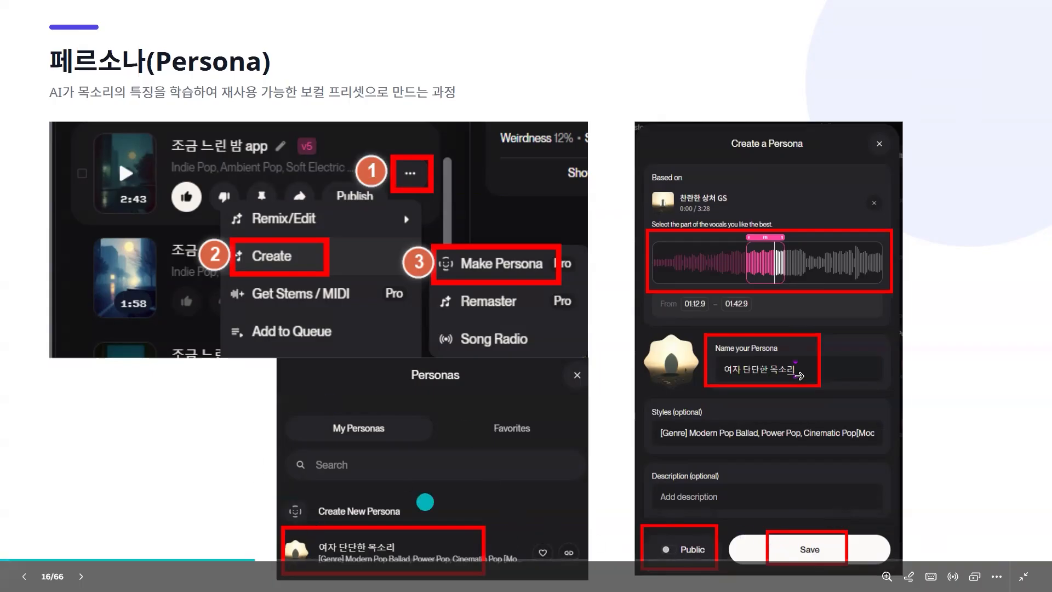
click(1035, 524)
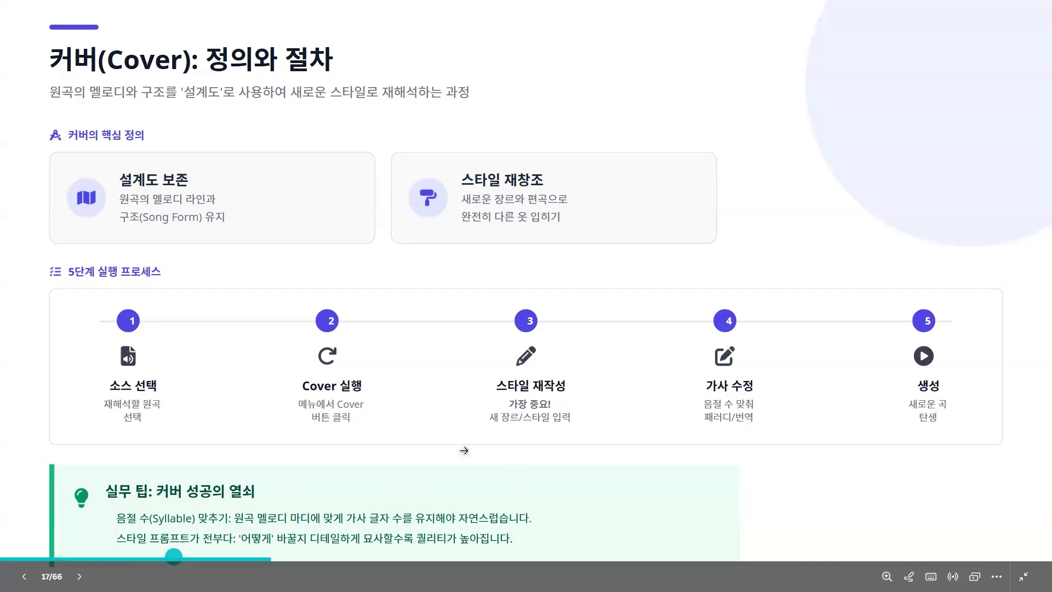
click(464, 451)
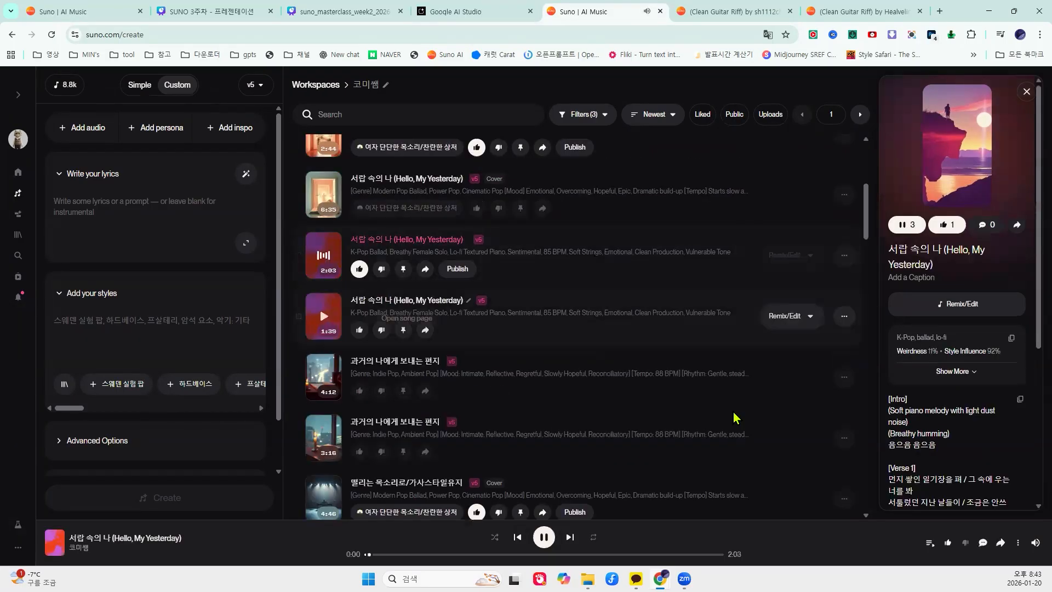
Look through the workspace songs while 서랍 속의 나 (Hello, My Yesterday) plays, pause it, and show its full style details.
scroll(957, 456, down, 3)
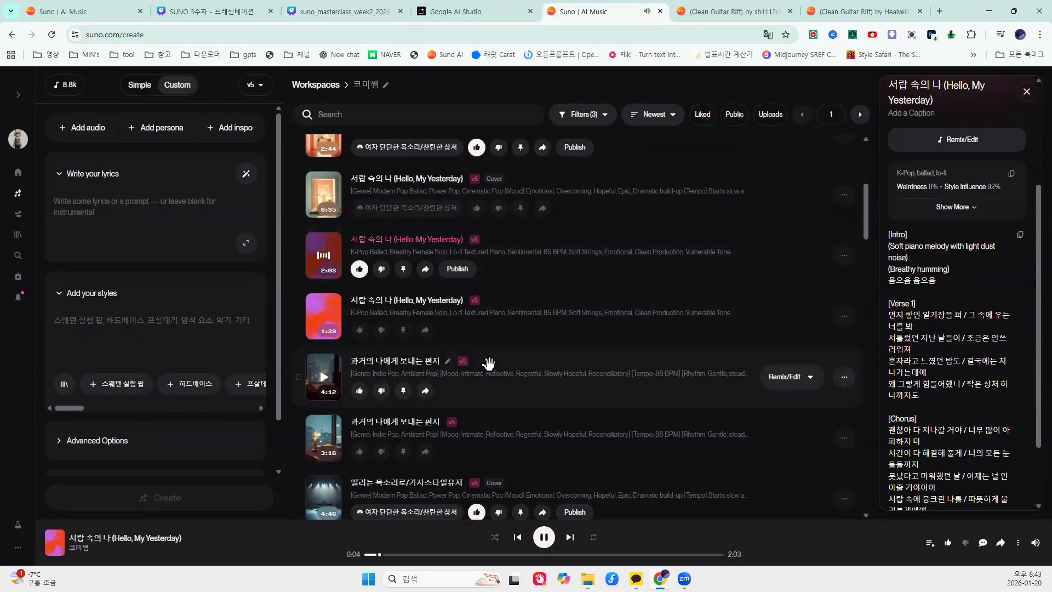
scroll(503, 390, down, 1)
scroll(502, 391, down, 3)
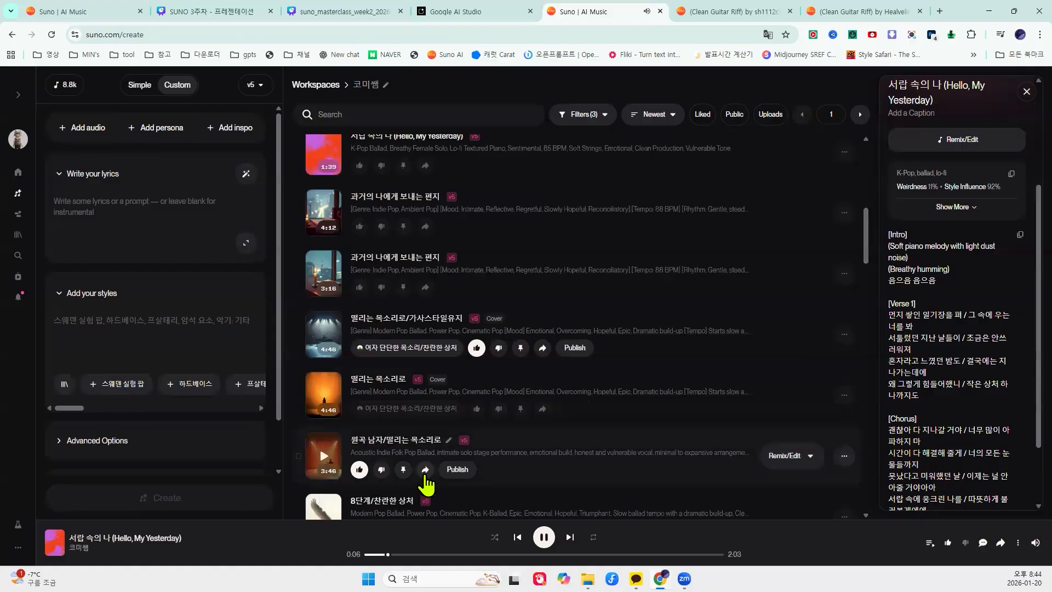
scroll(487, 447, up, 1)
scroll(517, 435, up, 3)
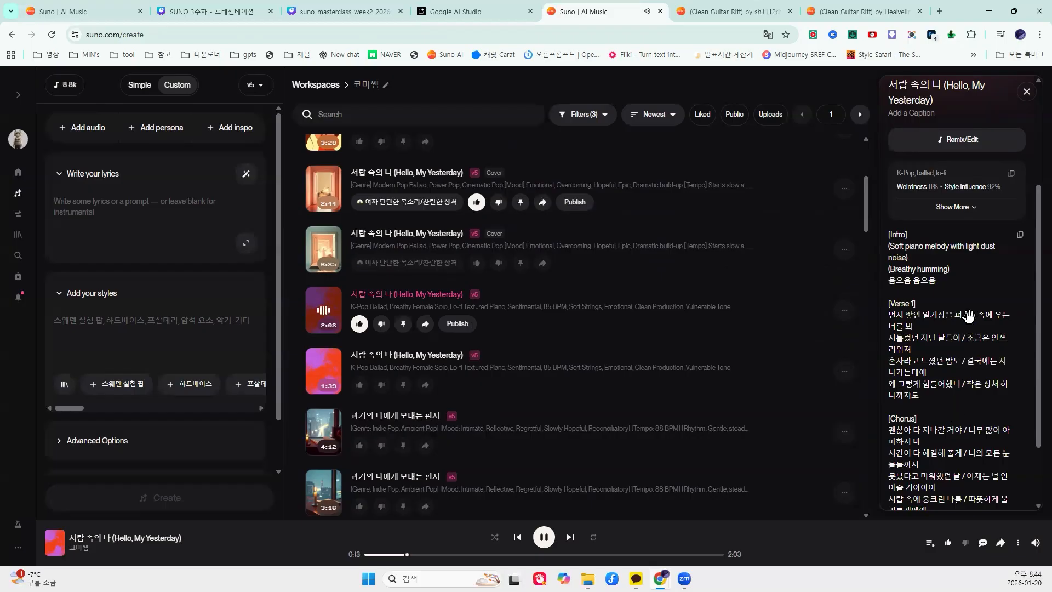
key(space)
scroll(329, 356, down, 5)
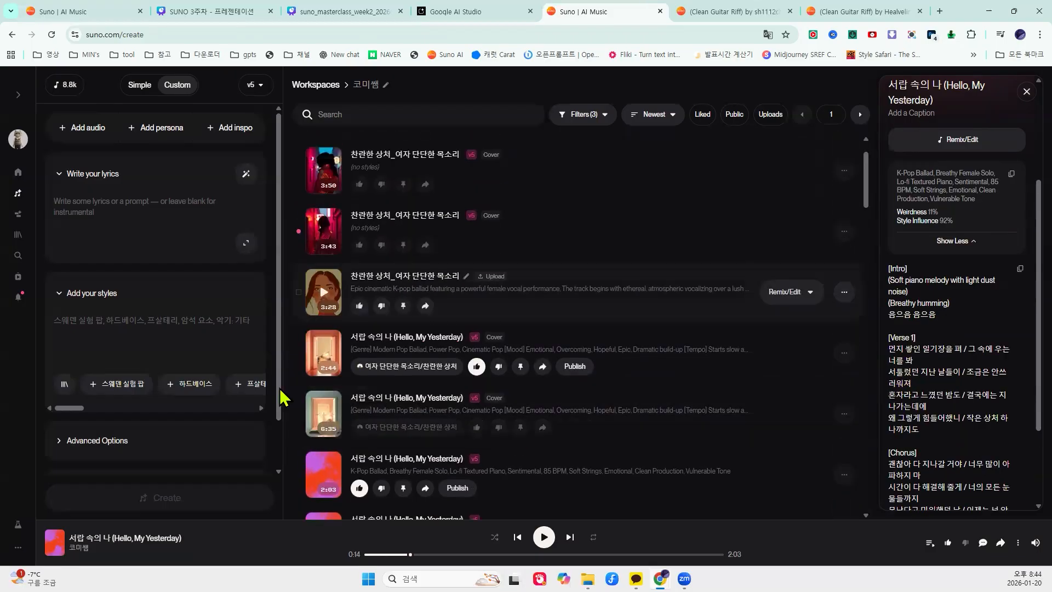
Play 8단계/찬란한 상처, examine its style details and lyrics, and pause it.
click(322, 299)
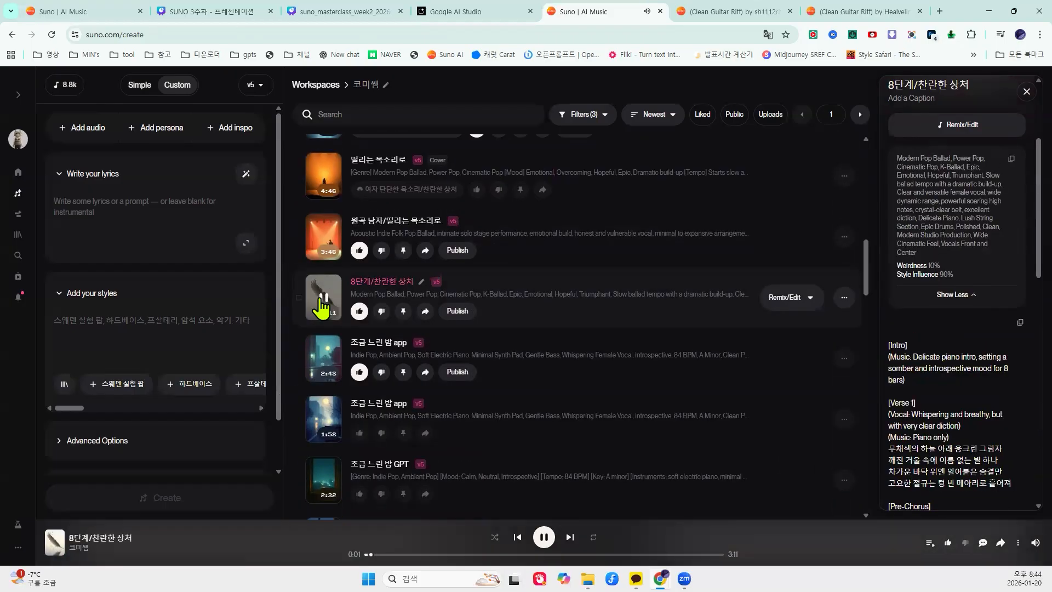
scroll(473, 373, up, 5)
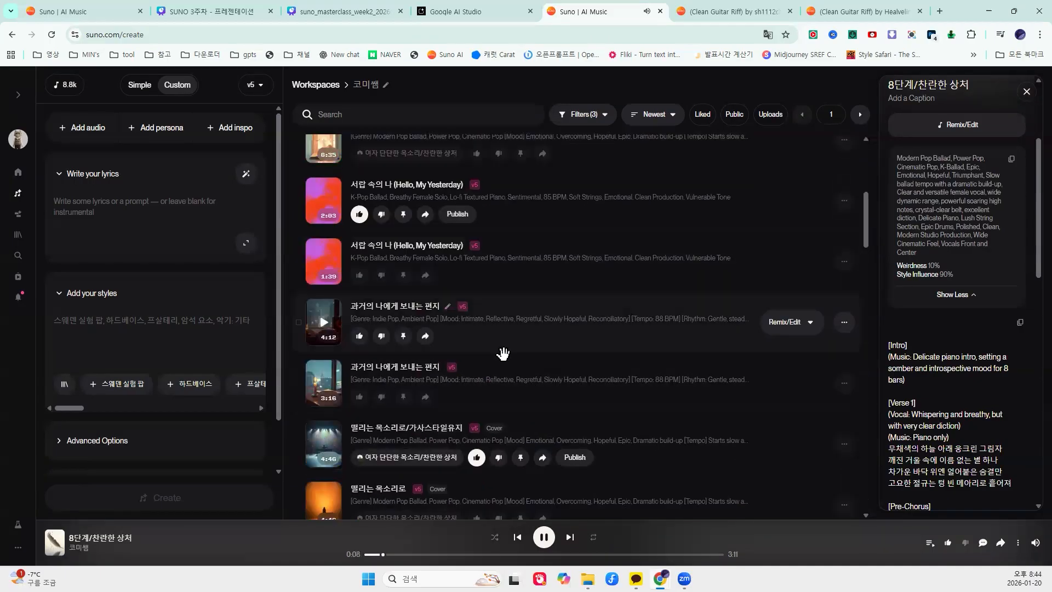
scroll(376, 430, up, 1)
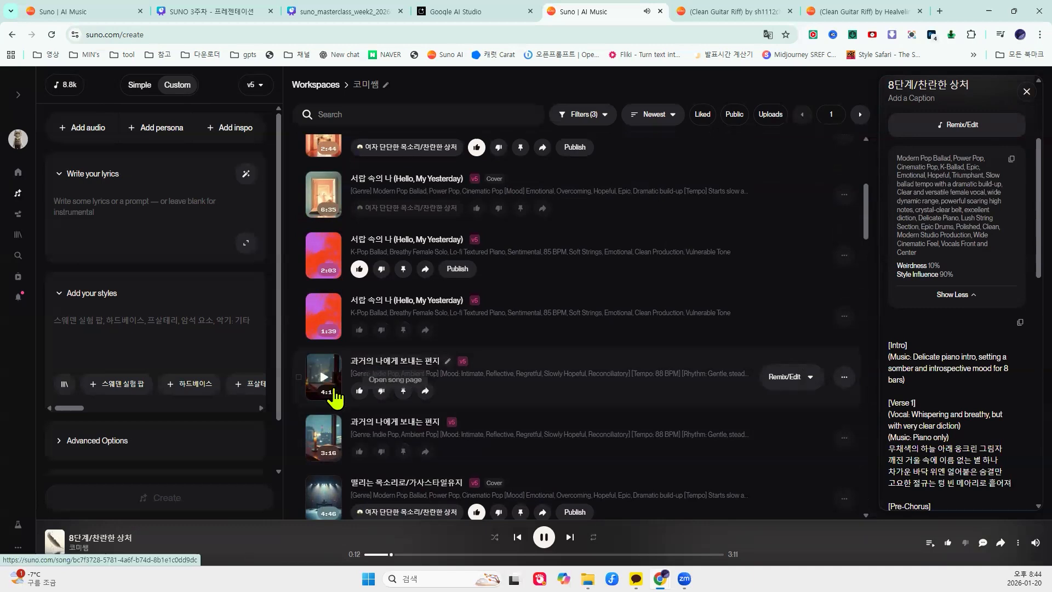
scroll(983, 488, down, 1)
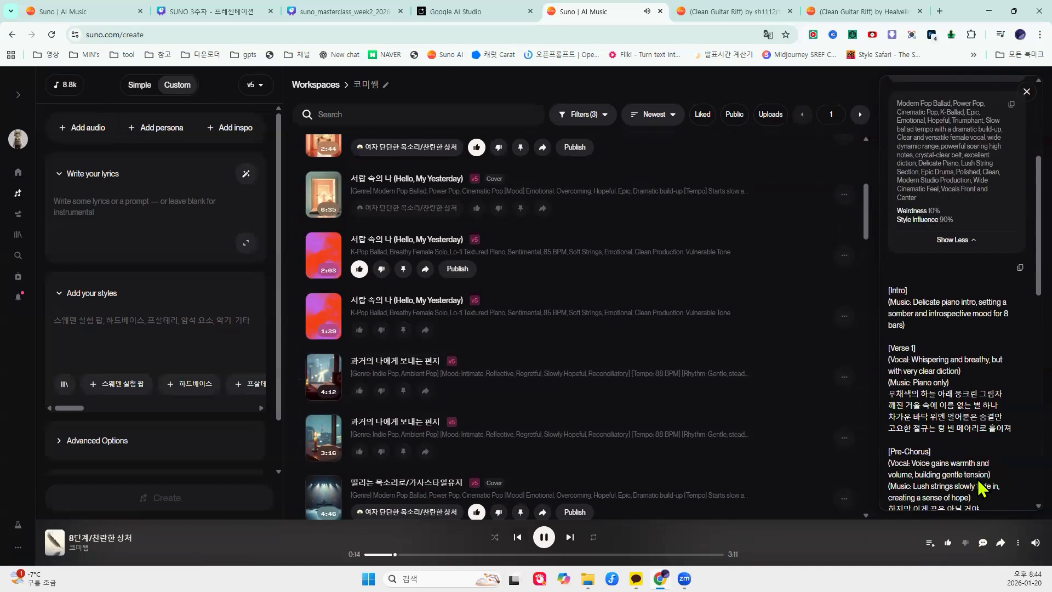
scroll(983, 488, up, 1)
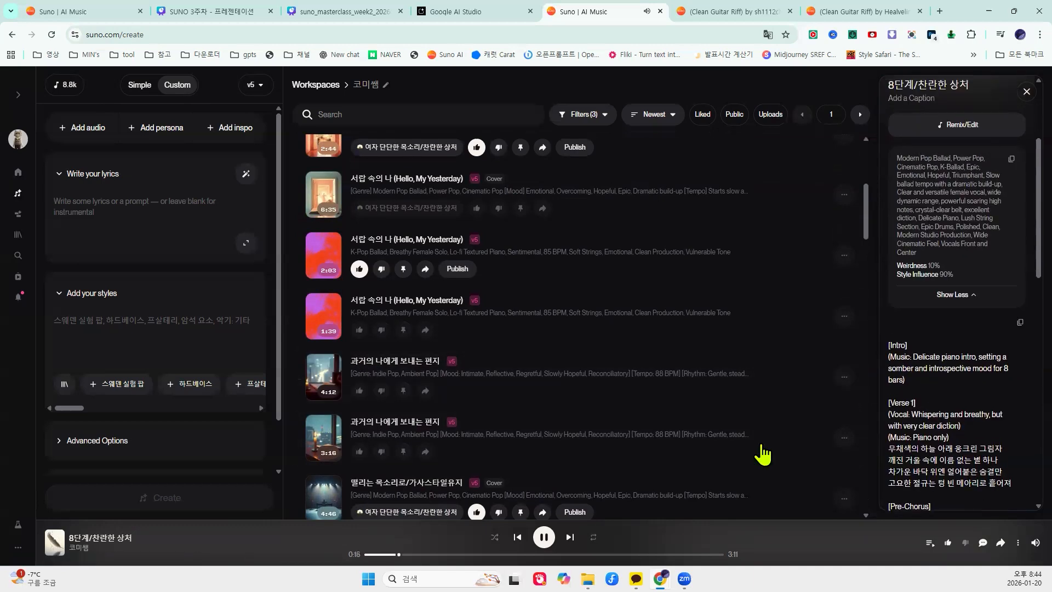
click(544, 536)
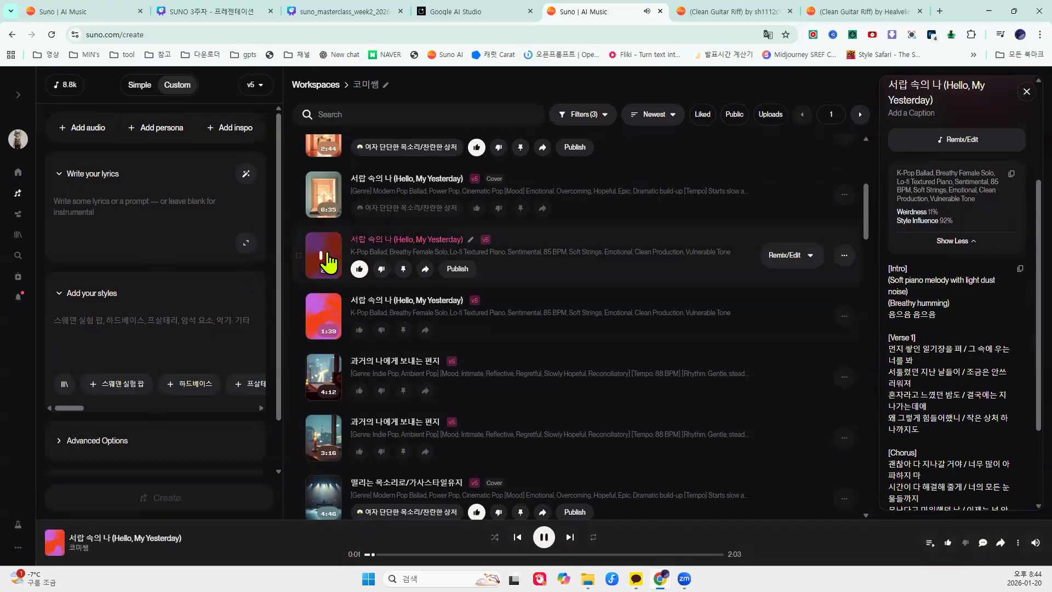
Briefly play the 2:03 version of 서랍 속의 나 (Hello, My Yesterday), pause it, and copy its lyrics.
click(324, 260)
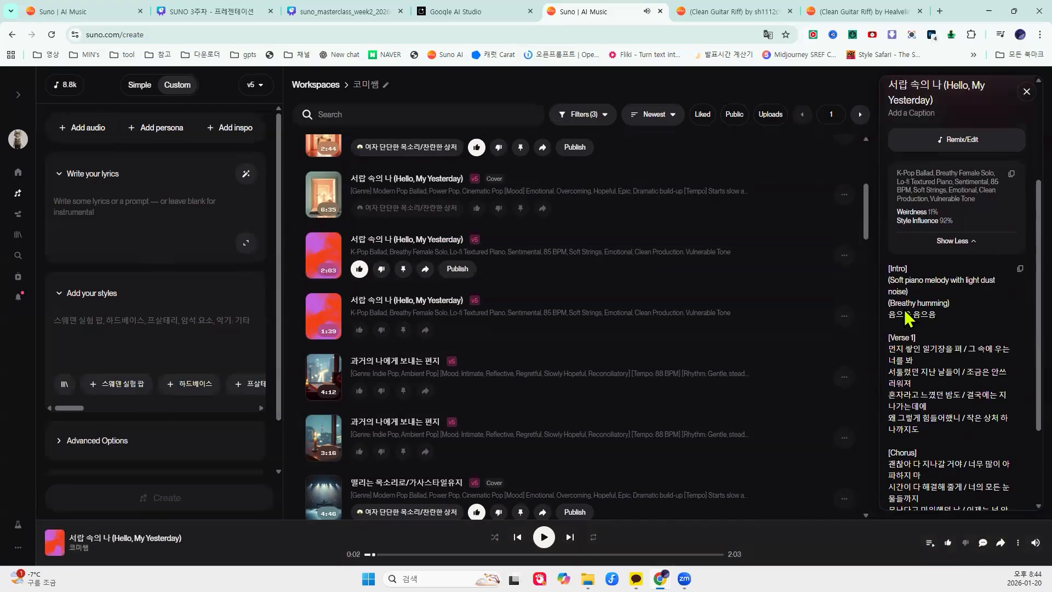
mouse_move(833, 298)
click(1020, 269)
Switch to the SUNO 3주차 presentation in Canva and review the persona versus cover comparison slide.
click(220, 12)
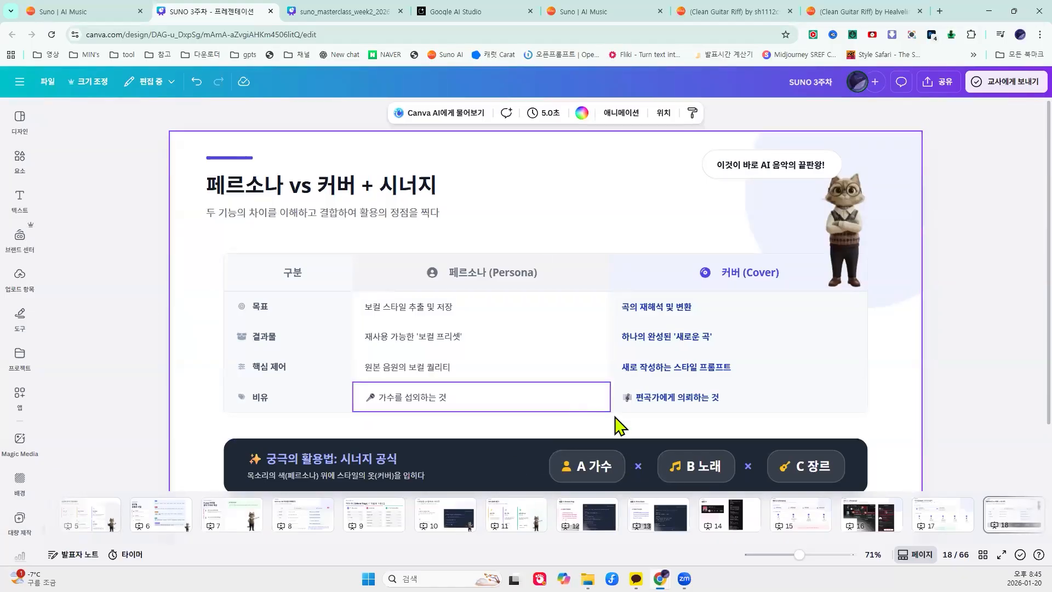
scroll(603, 442, down, 1)
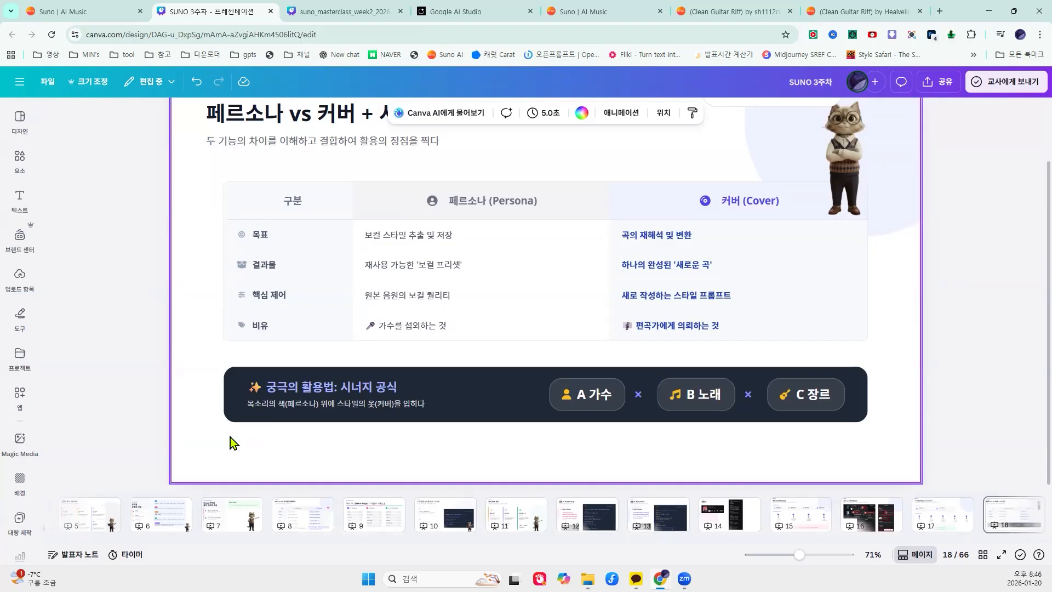
Close the browser tab holding the Song Editor and return to the Suno creation workspace.
key(ctrl+shift+Tab)
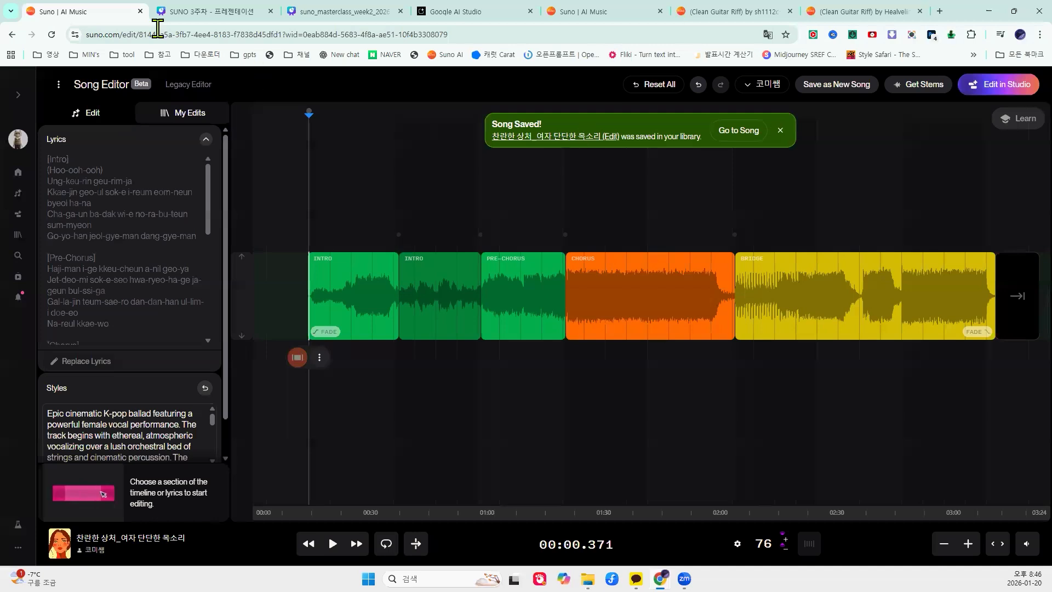
click(139, 11)
click(448, 13)
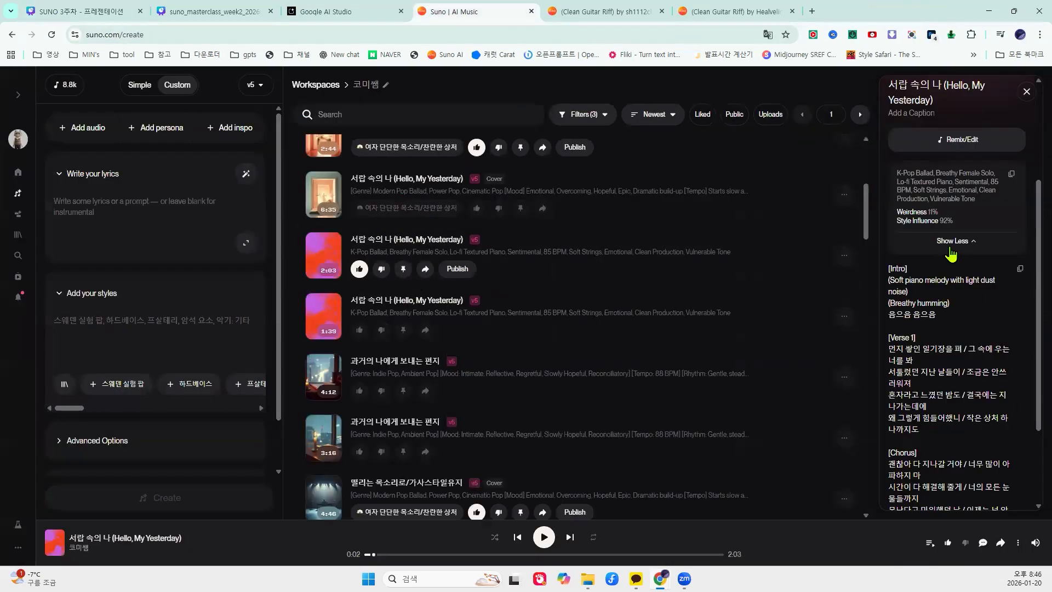
Reuse the styles and lyrics of the 2:03 version of 서랍 속의 나 (Hello, My Yesterday) in the creation form.
click(844, 255)
mouse_move(781, 267)
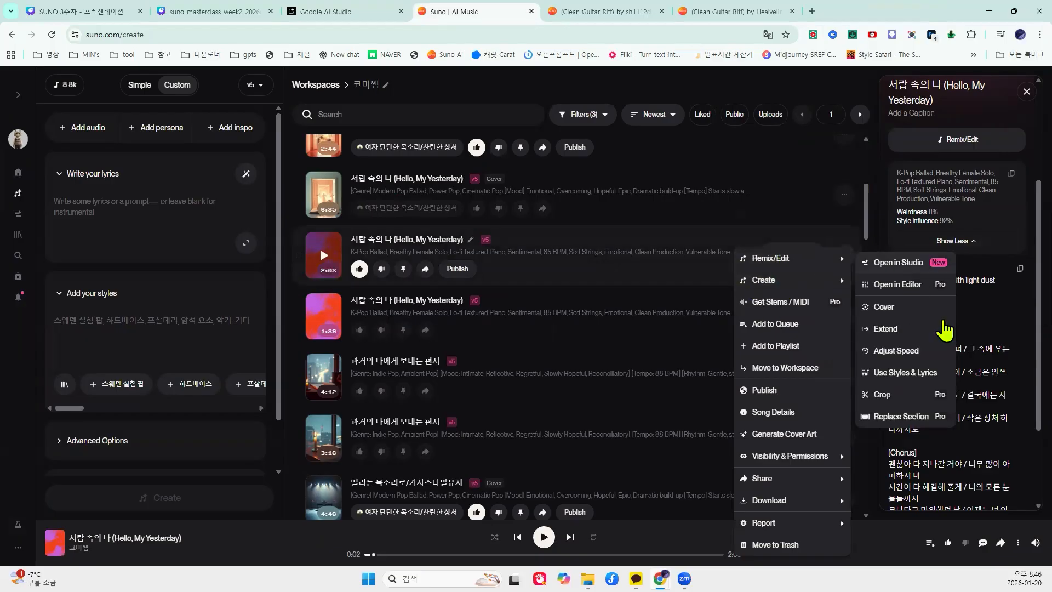
click(909, 379)
Set Weirdness to 11% and Style Influence to 89%, generate the song, and look over the new track's details.
scroll(189, 459, down, 1)
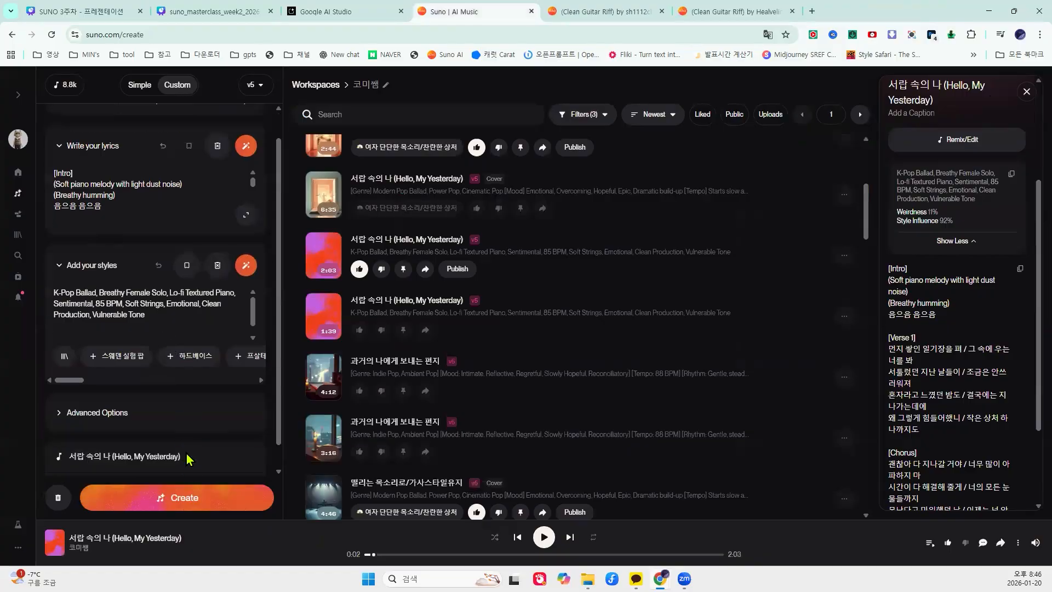
click(91, 389)
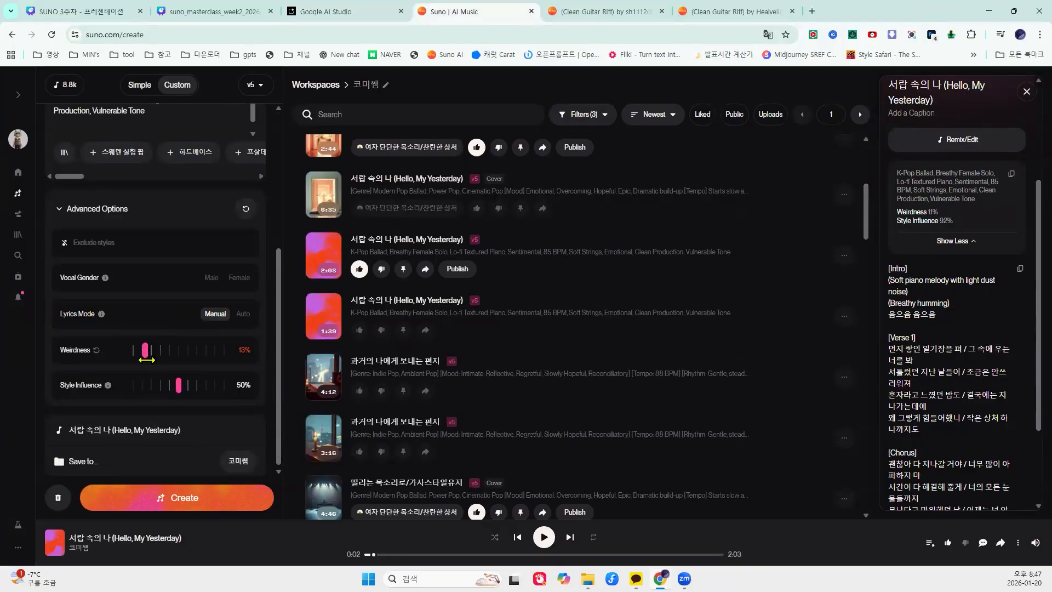
drag(141, 349, 139, 350)
drag(179, 384, 214, 385)
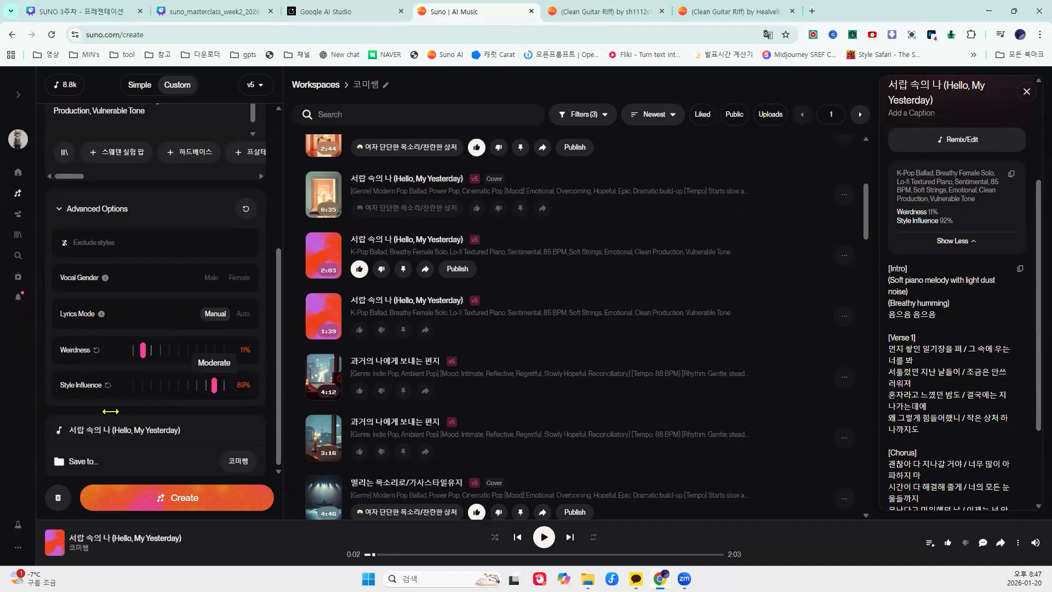
click(177, 498)
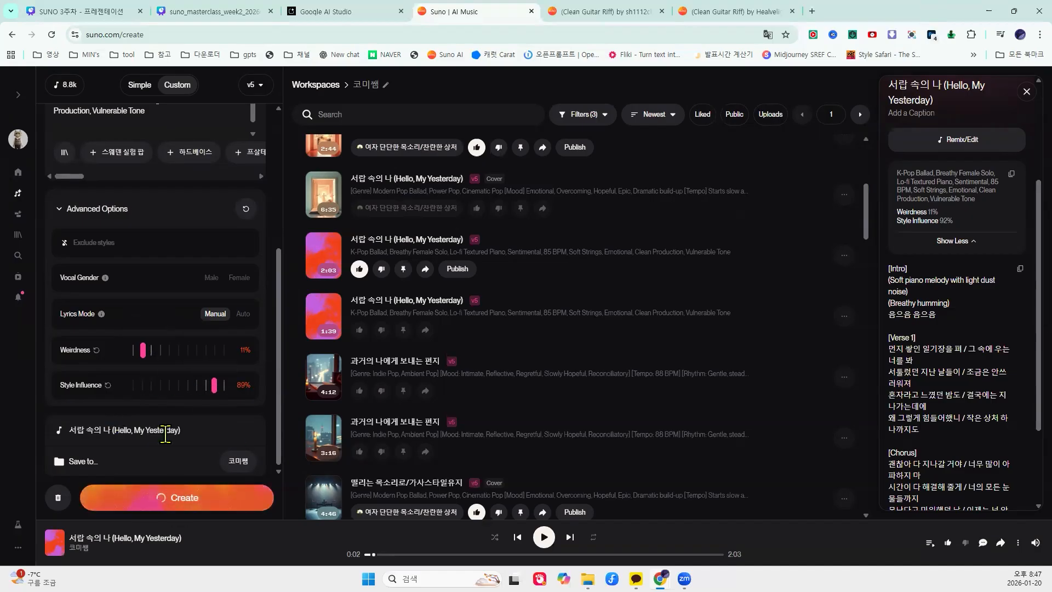
scroll(932, 414, down, 1)
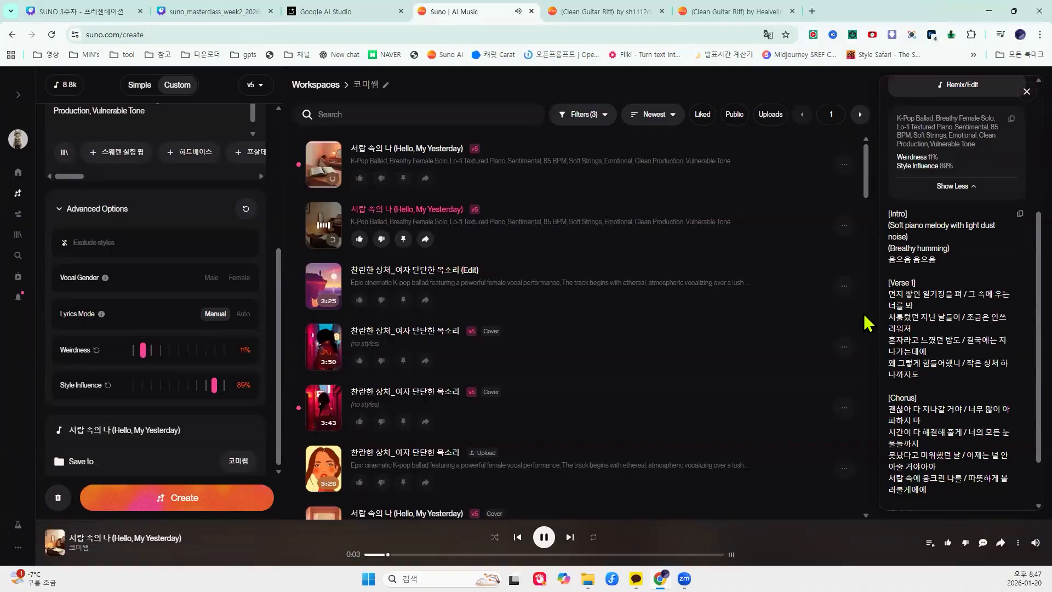
Play both newly generated versions of 서랍 속의 나 (Hello, My Yesterday), skipping ahead through them, and pause playback.
click(459, 555)
click(498, 555)
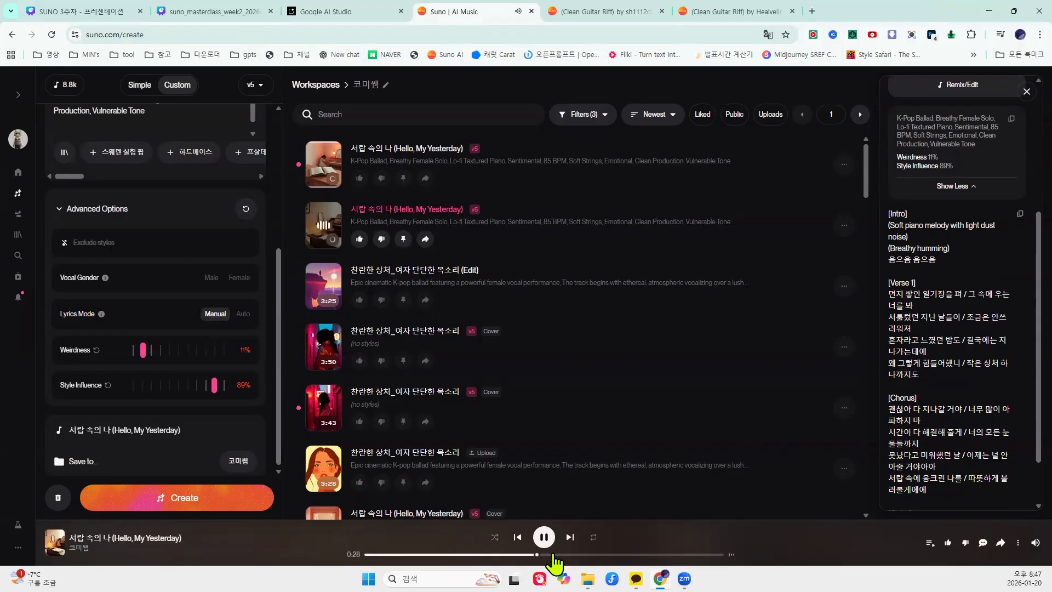
drag(552, 554, 589, 554)
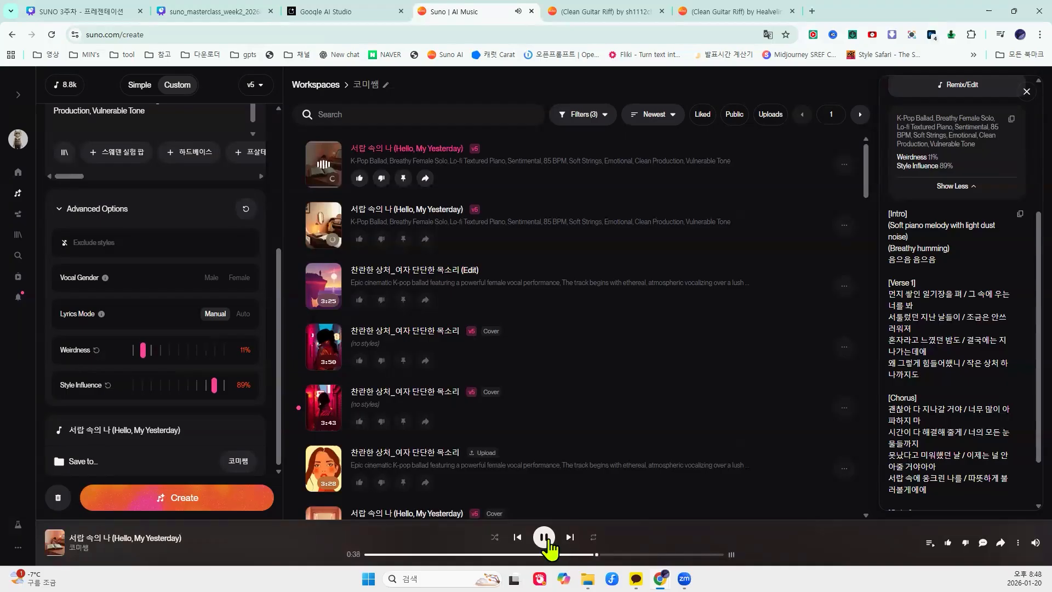
click(544, 537)
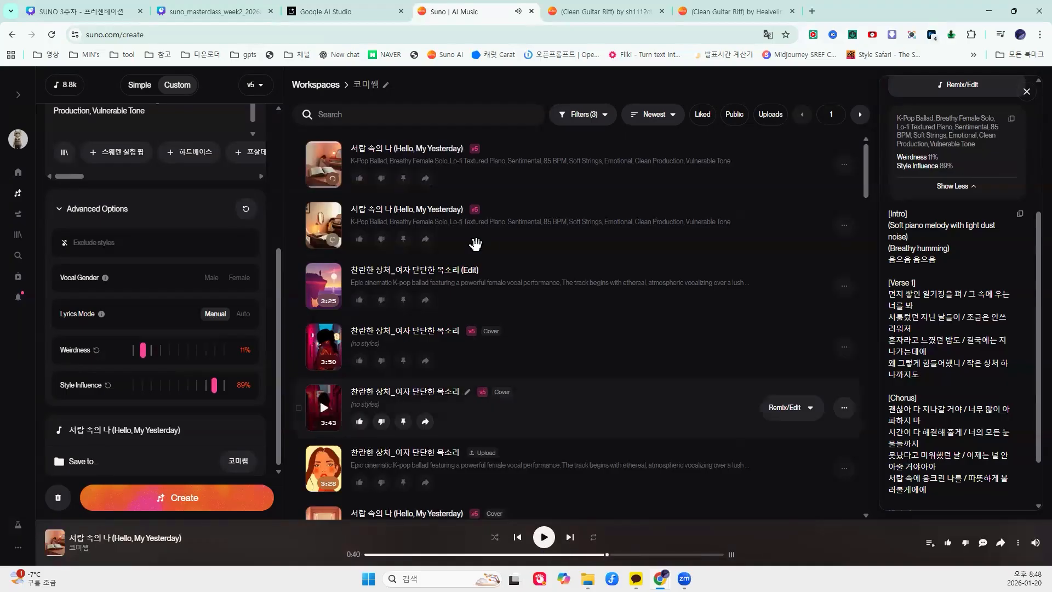
Load the 2:03 version of 서랍 속의 나 (Hello, My Yesterday) as a Cover source and review its other audio usage modes.
scroll(566, 333, down, 4)
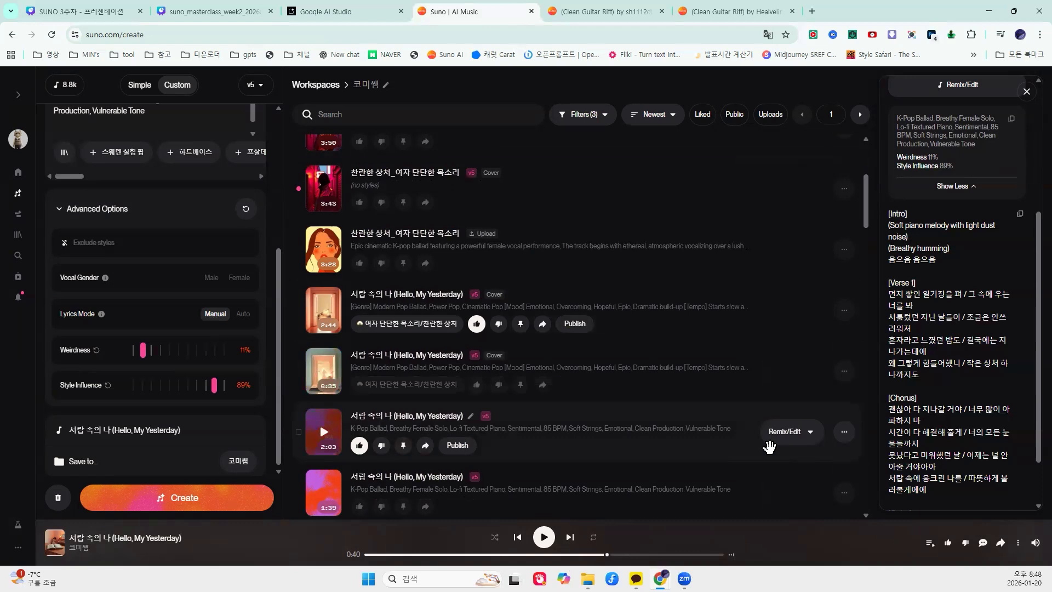
click(844, 439)
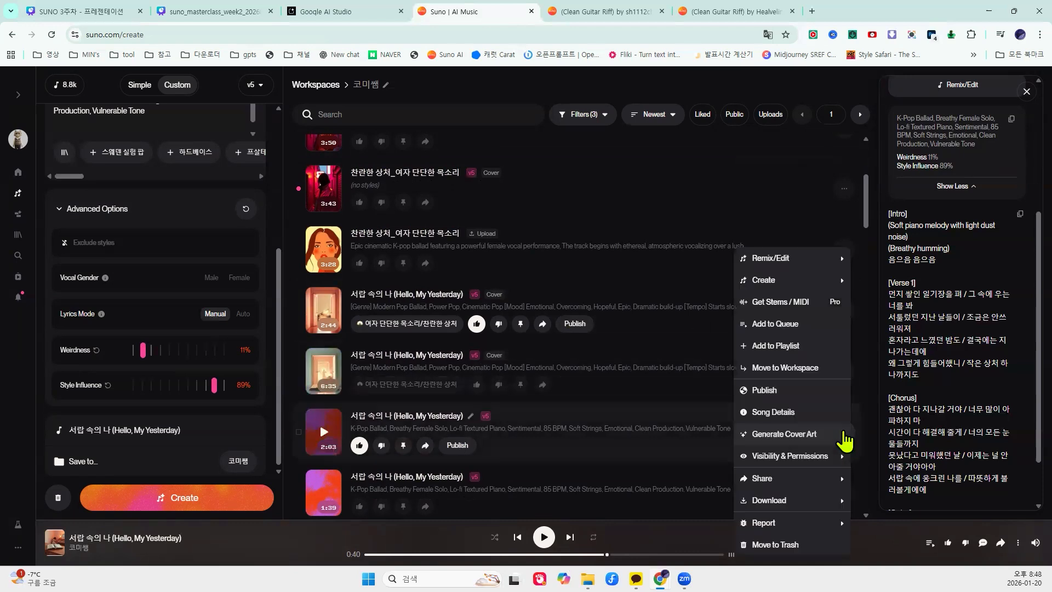
mouse_move(811, 258)
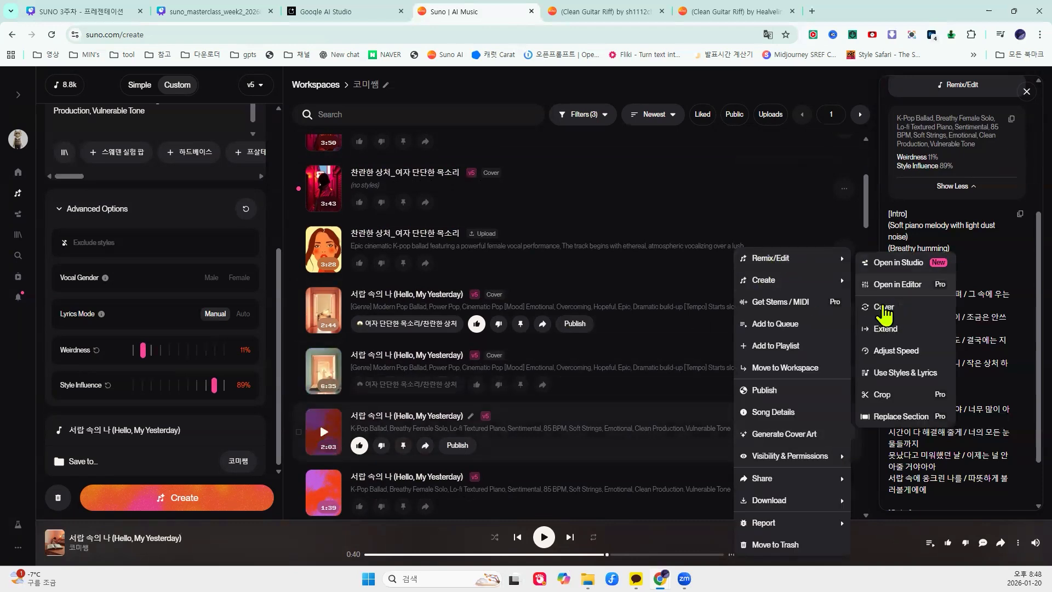
click(884, 310)
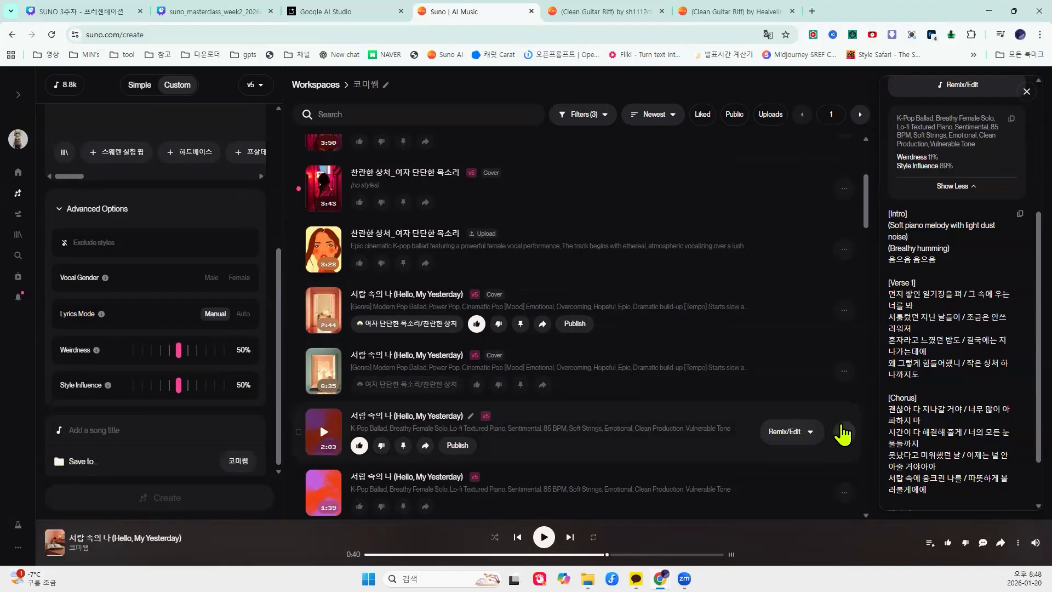
click(844, 432)
mouse_move(769, 261)
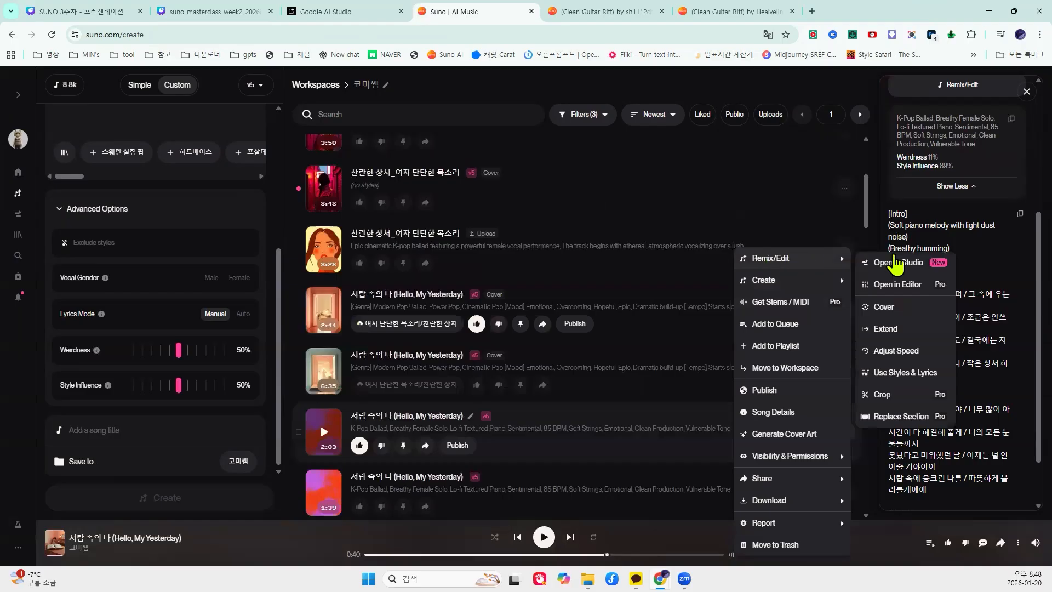
click(878, 308)
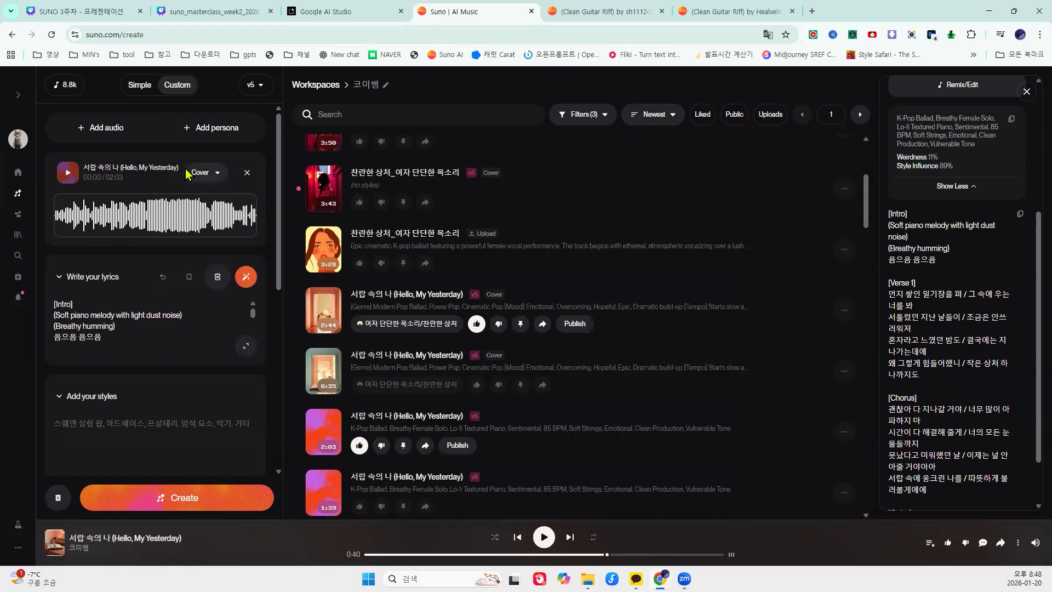
click(200, 172)
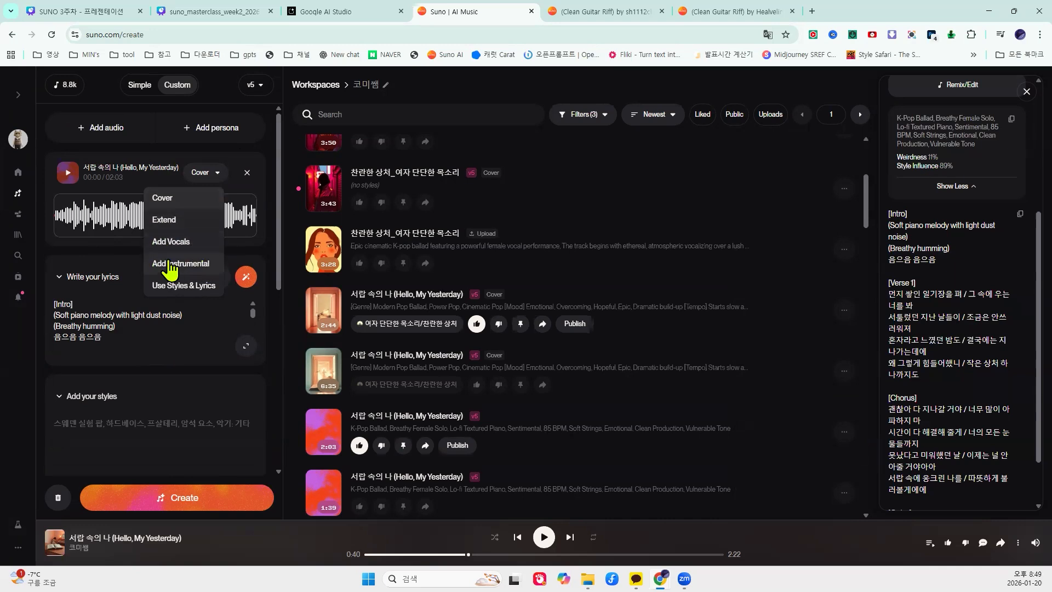
click(203, 174)
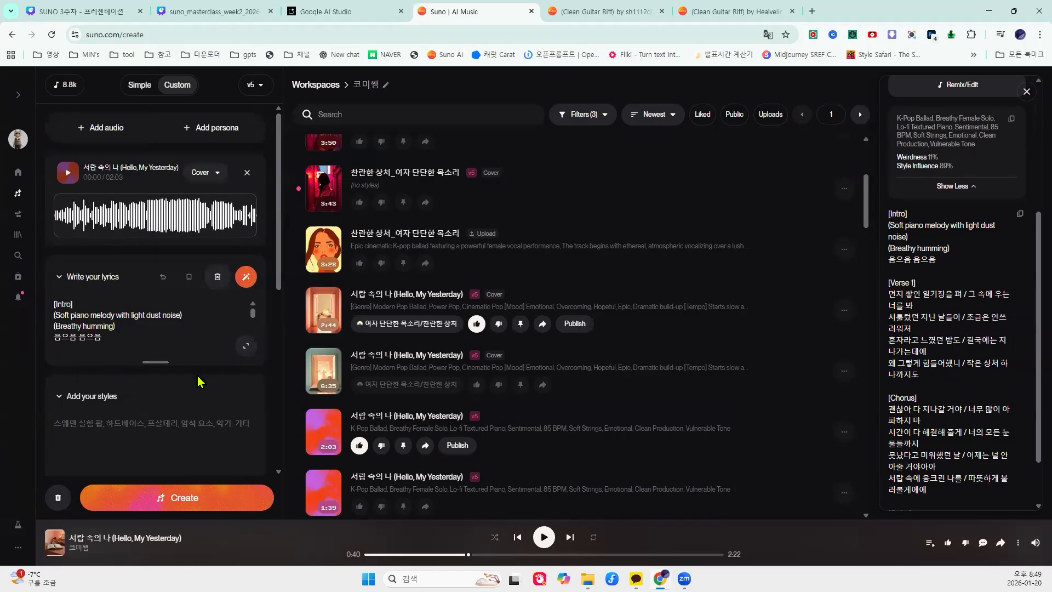
Enlarge the lyrics box in the creation form and look over the cover's lyrics and section tags.
scroll(197, 381, down, 1)
scroll(252, 273, down, 2)
scroll(252, 272, down, 5)
drag(251, 291, 250, 254)
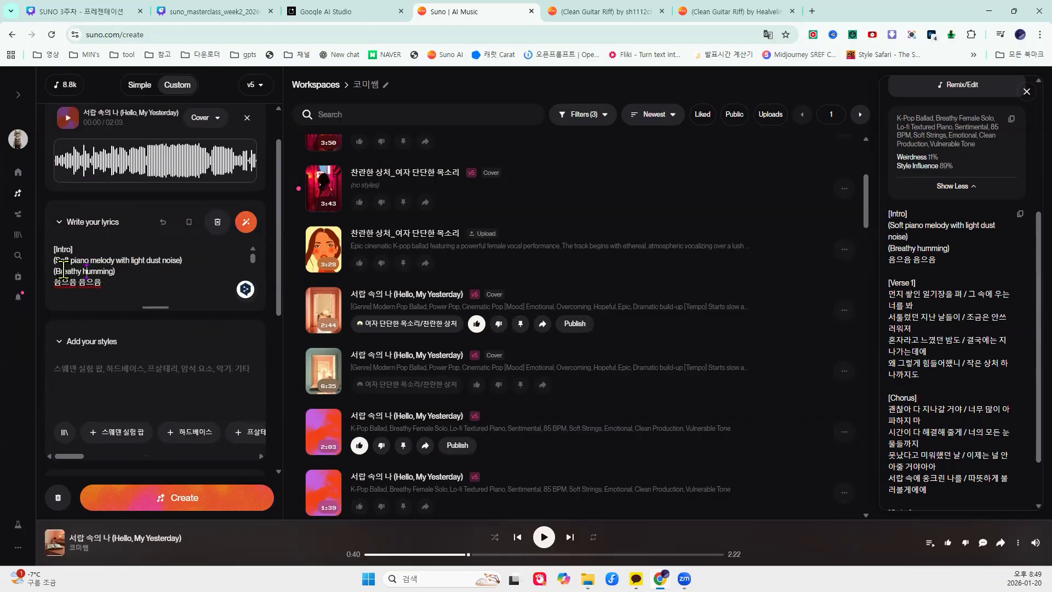
drag(150, 308, 155, 412)
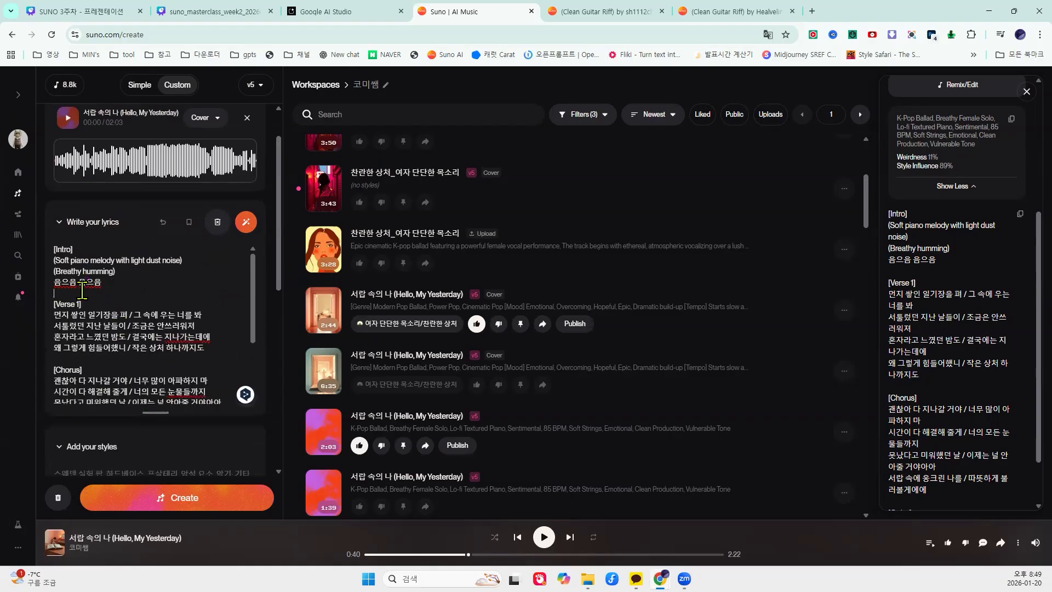
Set the cover's Weirdness to 10% and Style Influence to 91% in the advanced options.
scroll(110, 461, down, 5)
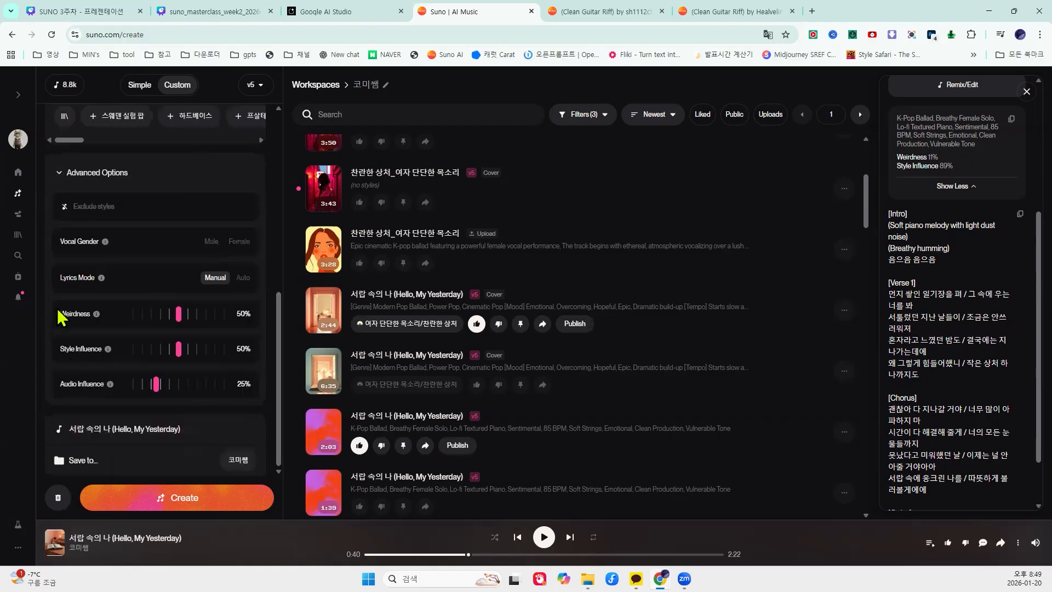
drag(179, 313, 143, 313)
click(210, 349)
drag(209, 349, 216, 349)
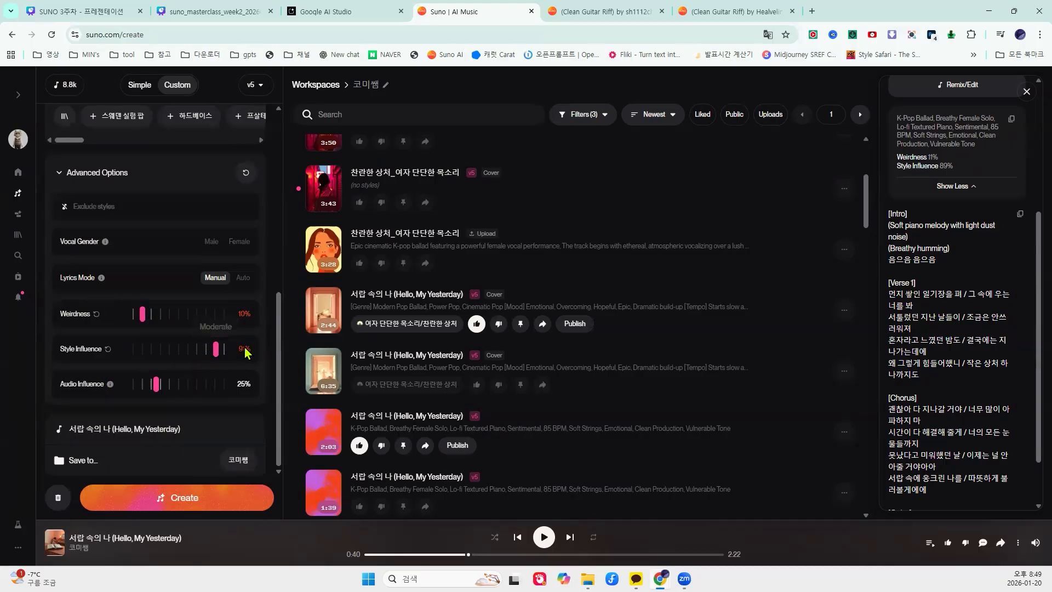
Review the cover source and lyrics, try Audio Influence at 100%, and set it to 20%.
drag(279, 424, 287, 265)
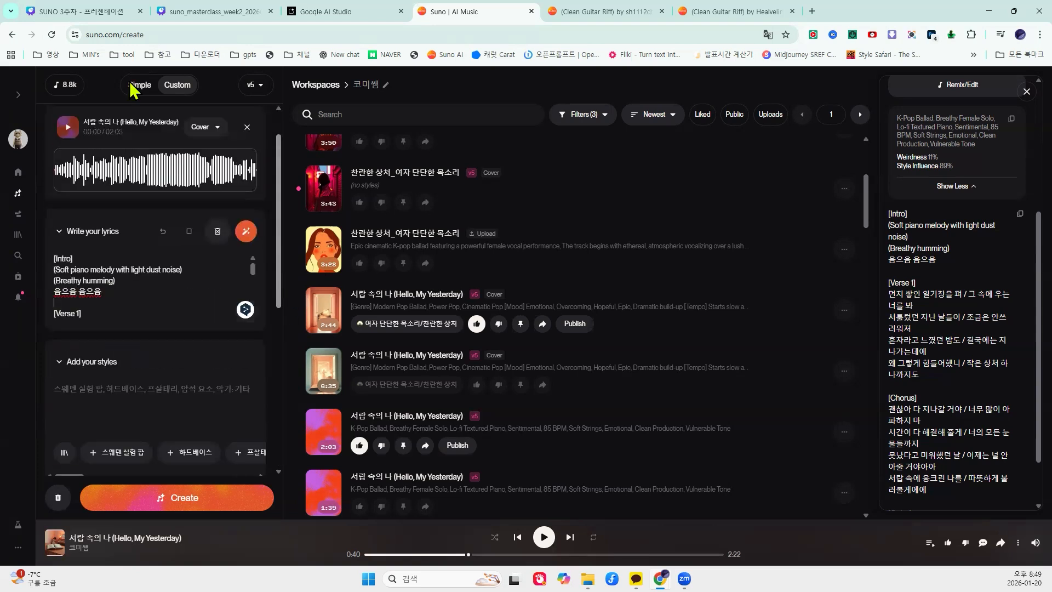
scroll(70, 159, up, 1)
drag(284, 284, 261, 458)
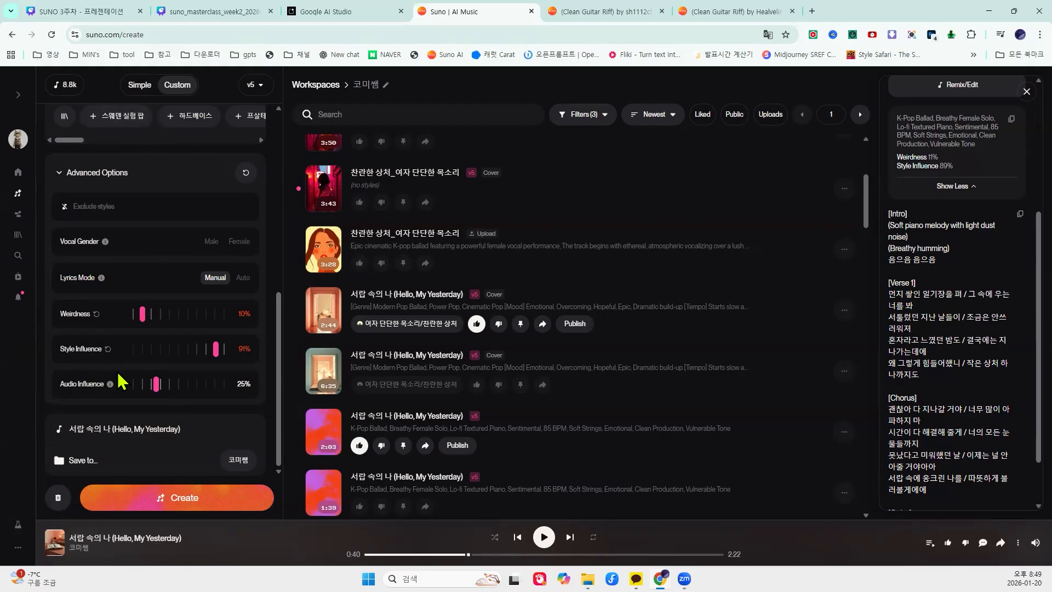
drag(156, 385, 245, 395)
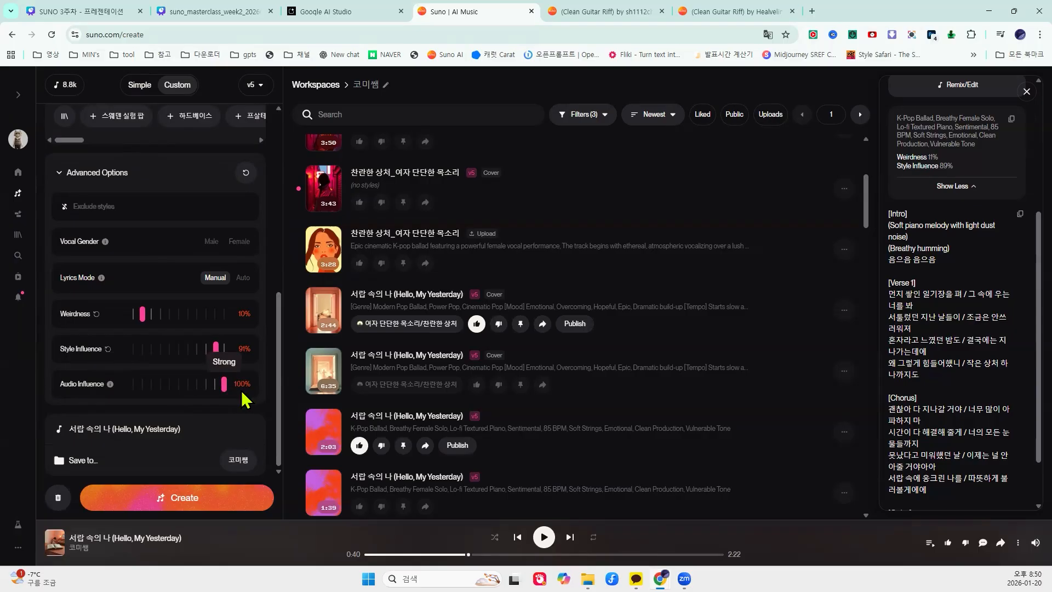
drag(224, 384, 157, 387)
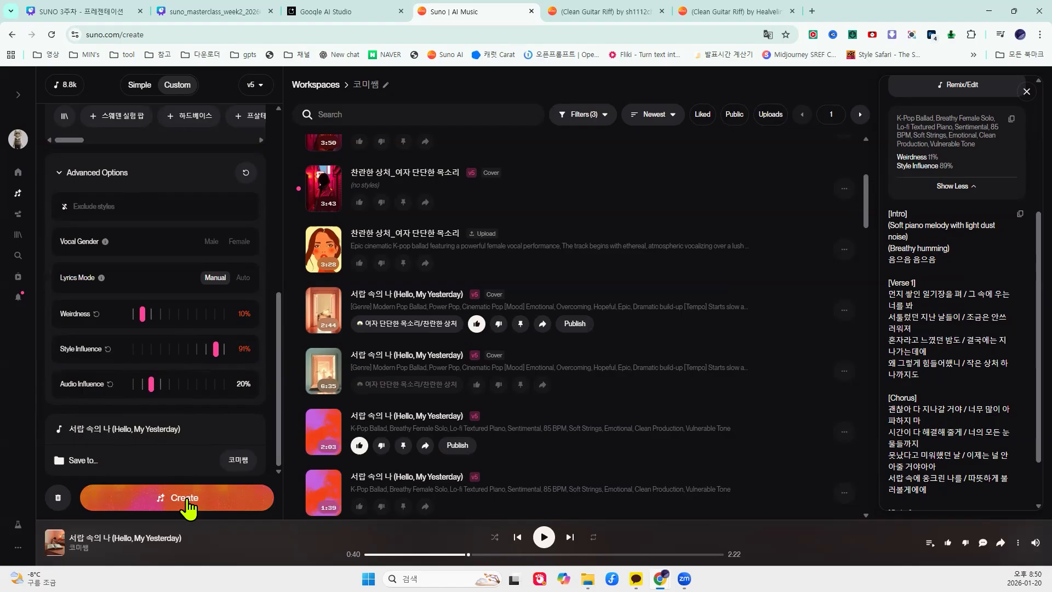
Add the persona 찬란한 상처_여자목소리 to the cover and briefly play its voice sample.
scroll(165, 411, up, 8)
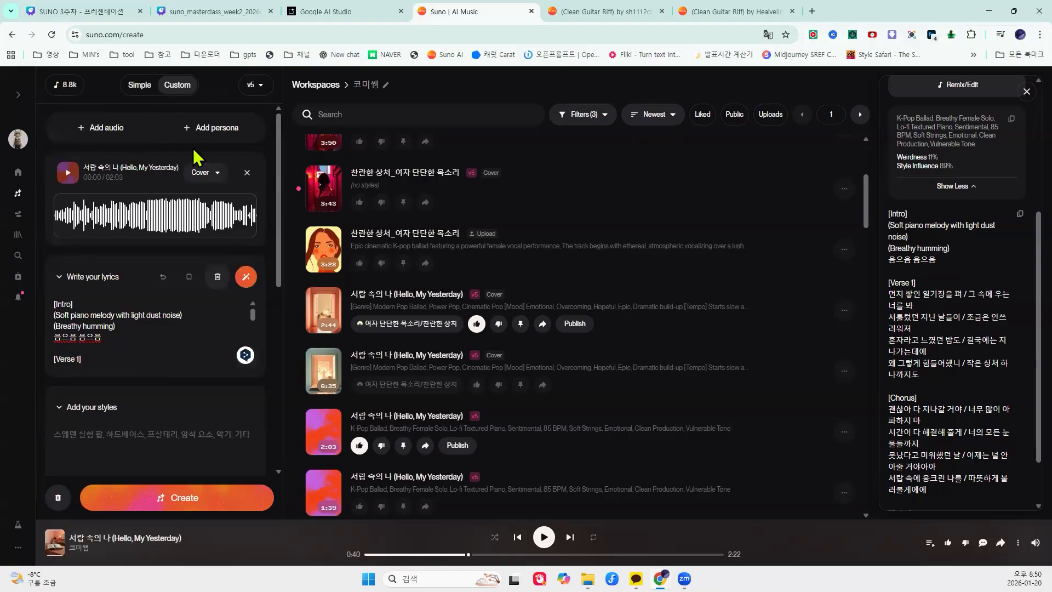
click(211, 130)
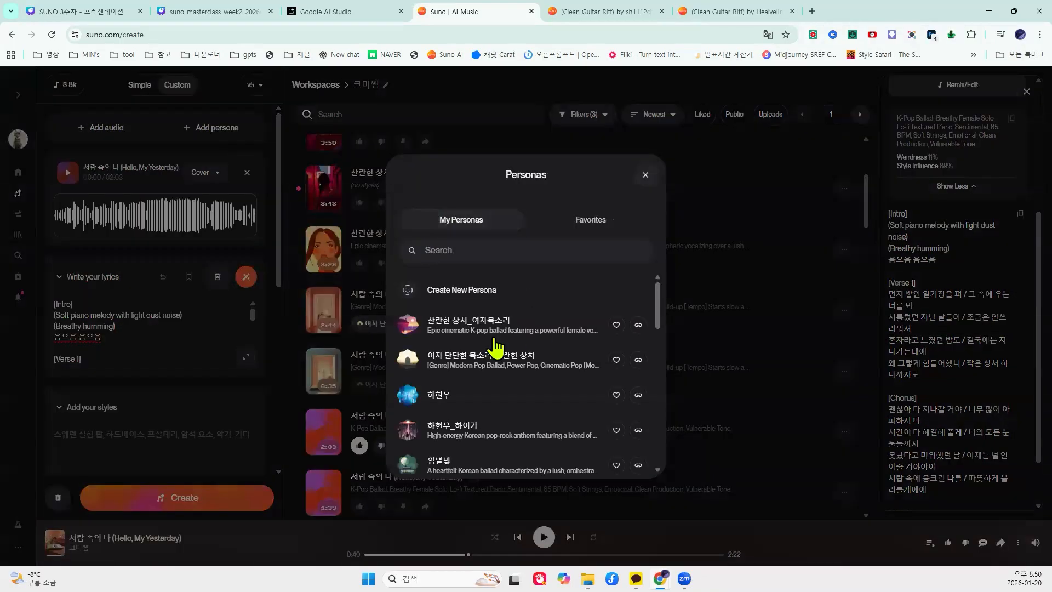
click(437, 326)
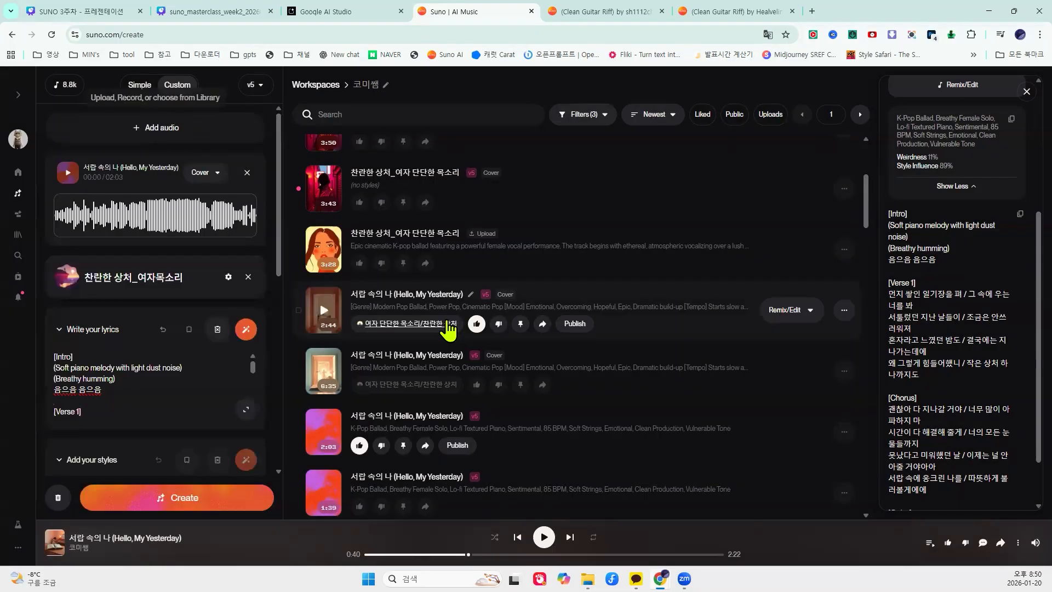
click(68, 284)
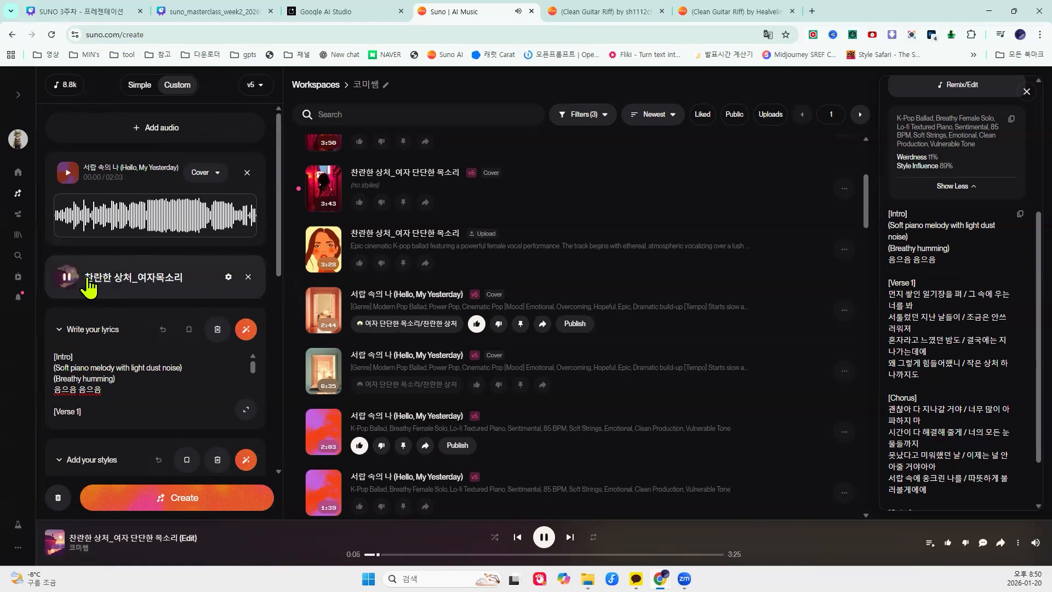
click(67, 278)
Shorten the song title to 서랍 속의 나, generate the persona cover, and review the form's lyrics, styles and settings.
scroll(164, 395, down, 10)
scroll(177, 434, down, 5)
drag(182, 429, 121, 429)
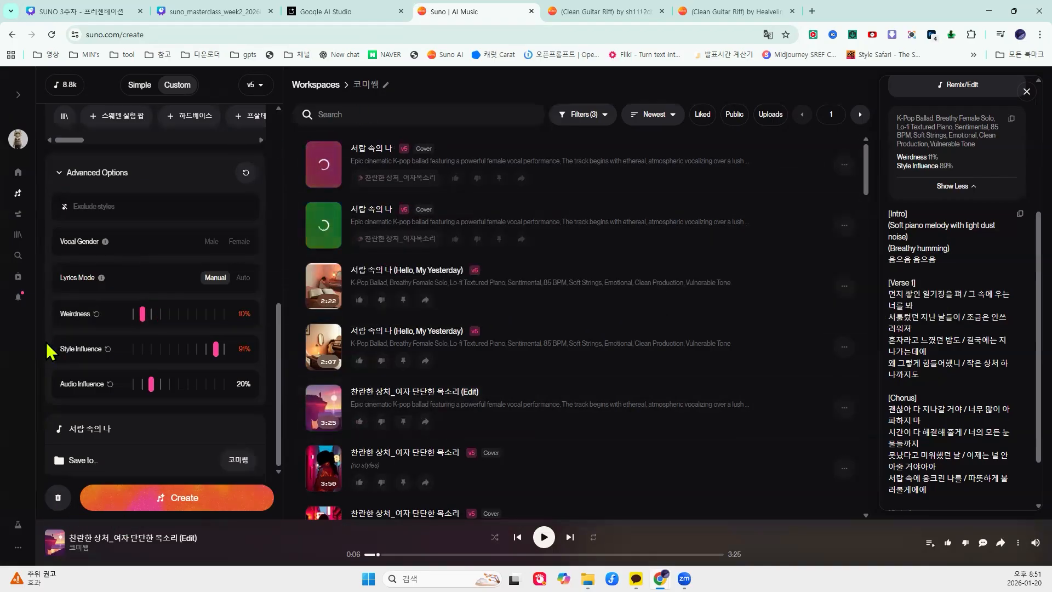
scroll(199, 376, up, 5)
scroll(164, 394, down, 3)
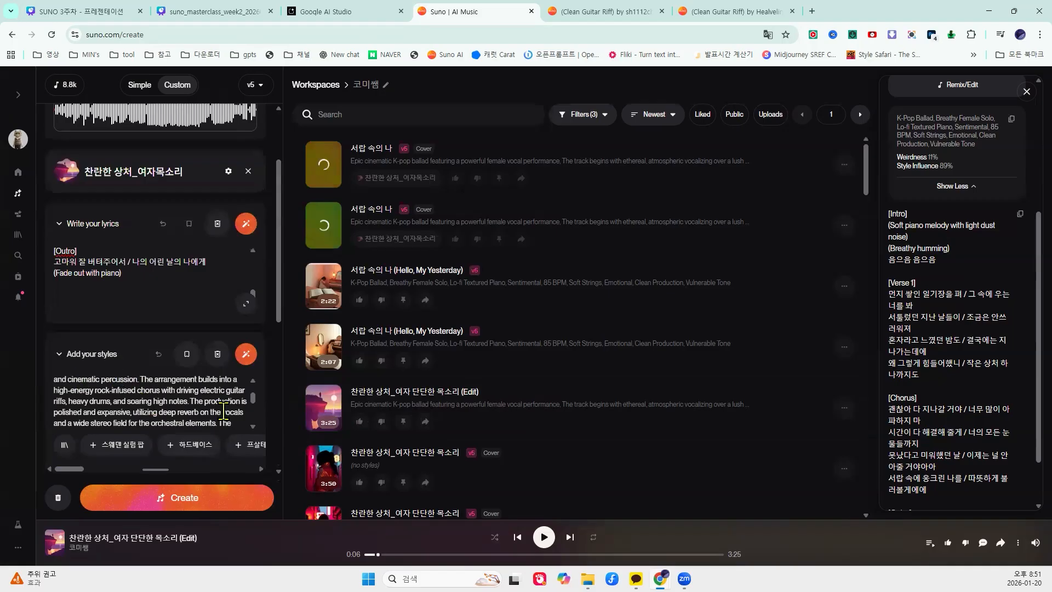
drag(278, 322, 270, 408)
scroll(266, 413, down, 3)
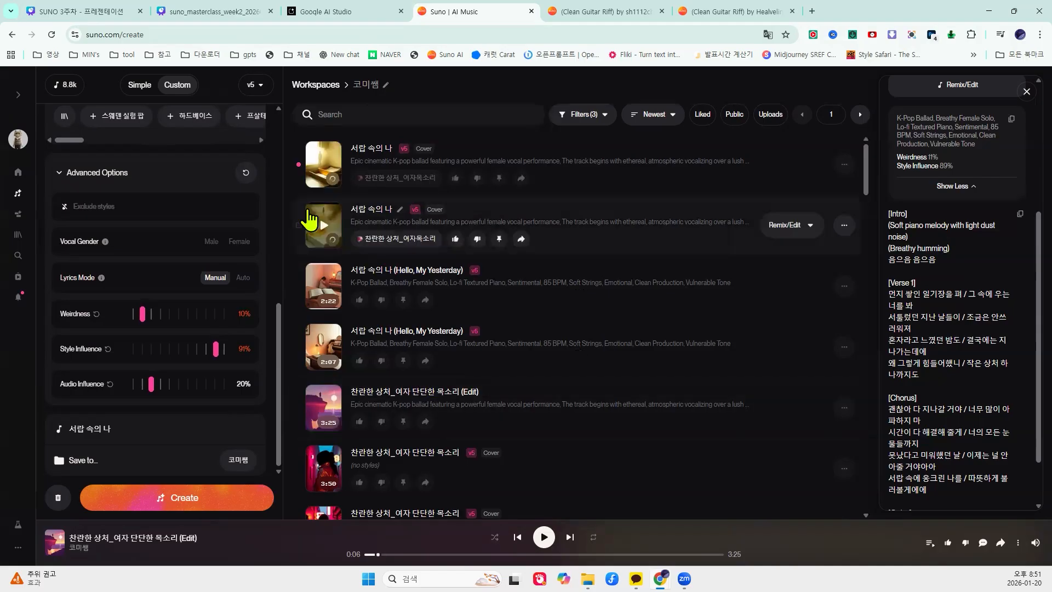
Play the second newly generated 서랍 속의 나 cover, skip toward its end while following the lyrics, and pause it.
click(340, 207)
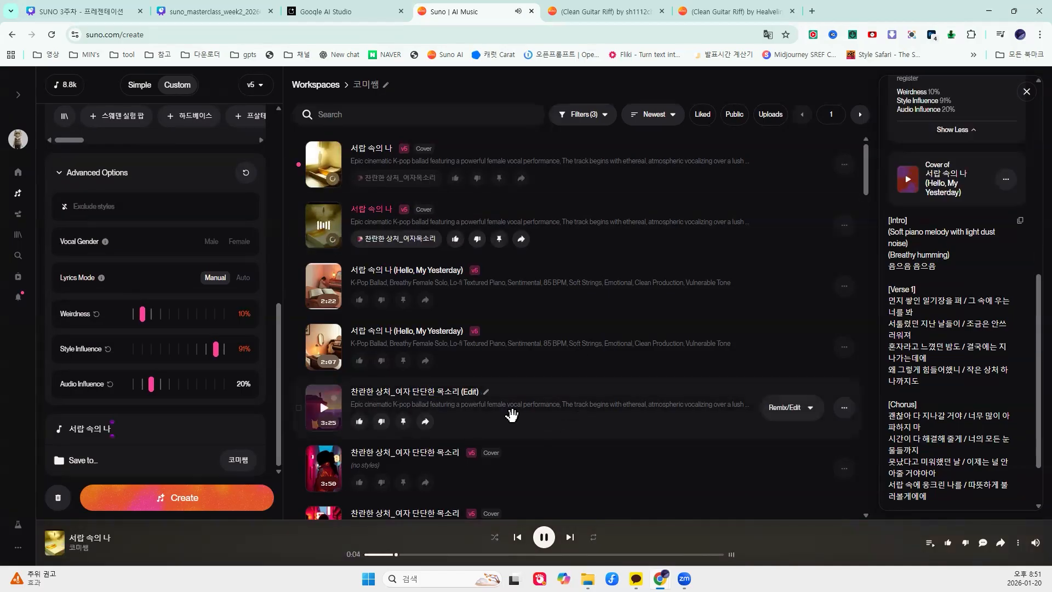
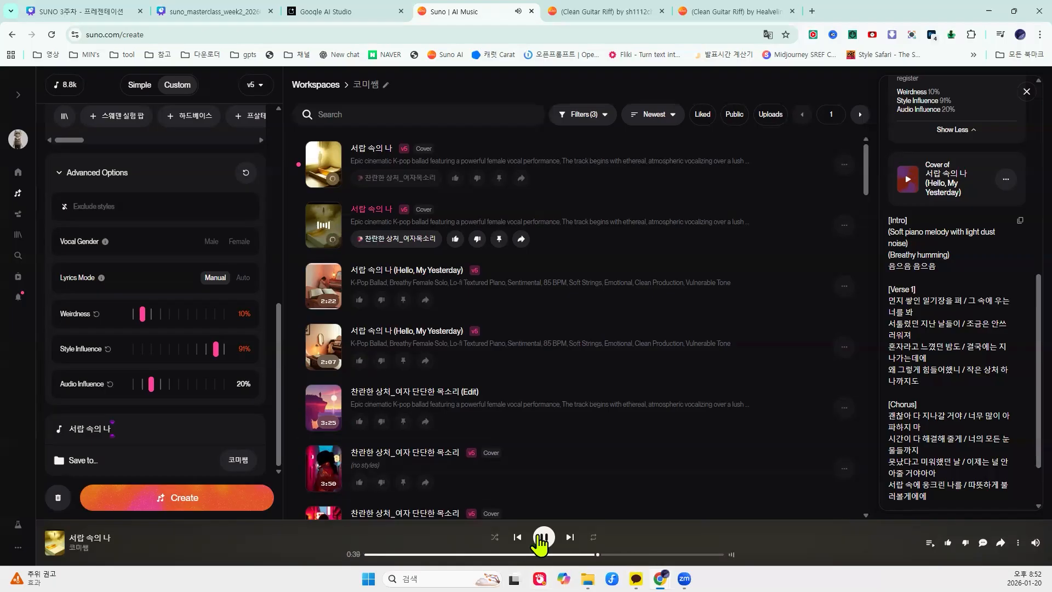
click(657, 555)
click(680, 555)
scroll(921, 447, down, 2)
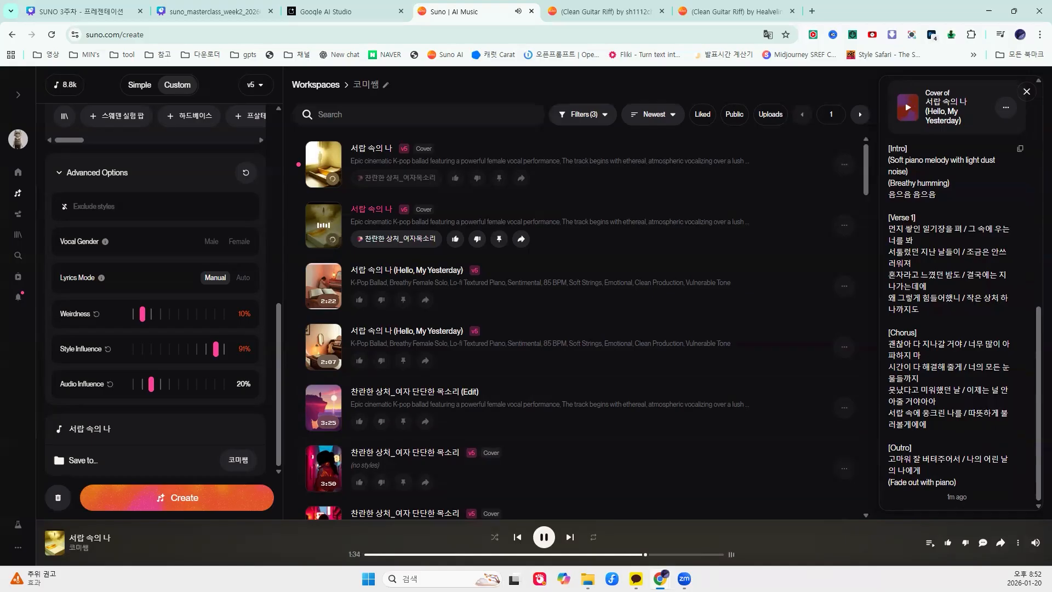
click(543, 537)
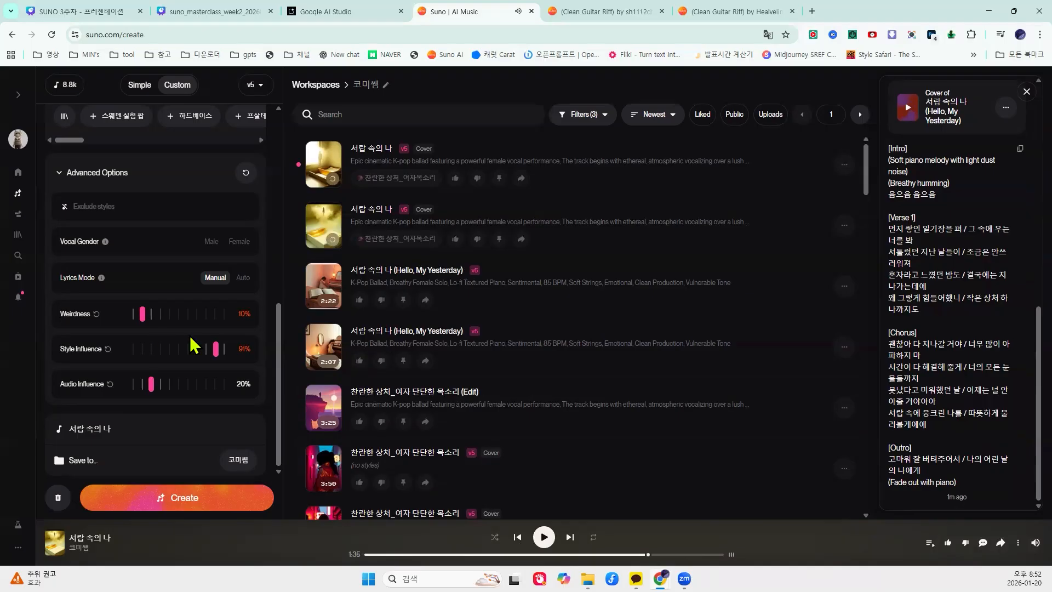
Play the middle of the 3:28 version of 찬란한 상처 GS to compare its voice, and pause it.
scroll(211, 331, up, 10)
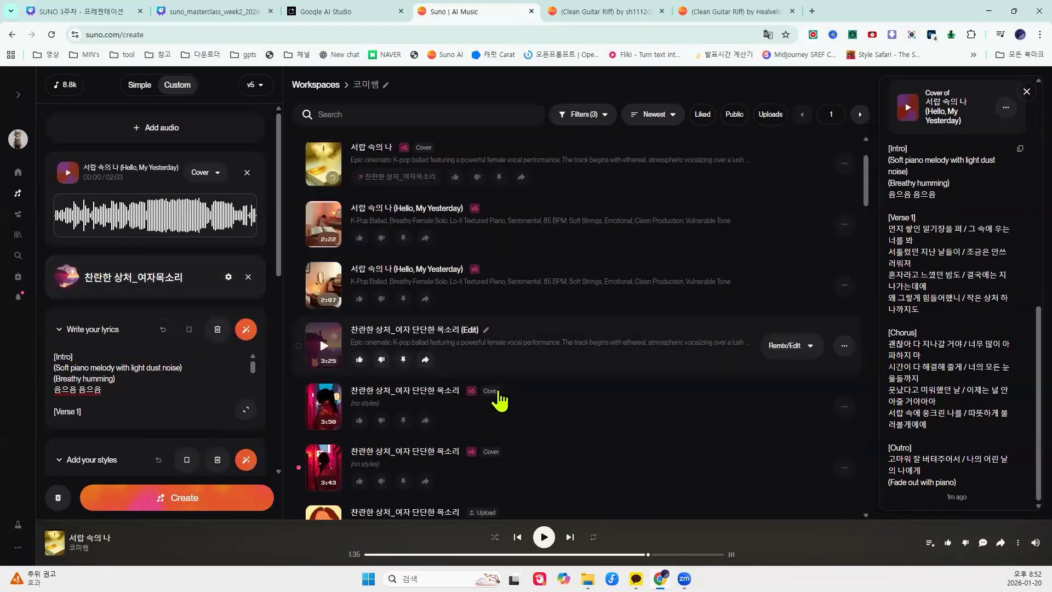
scroll(496, 386, down, 10)
click(323, 412)
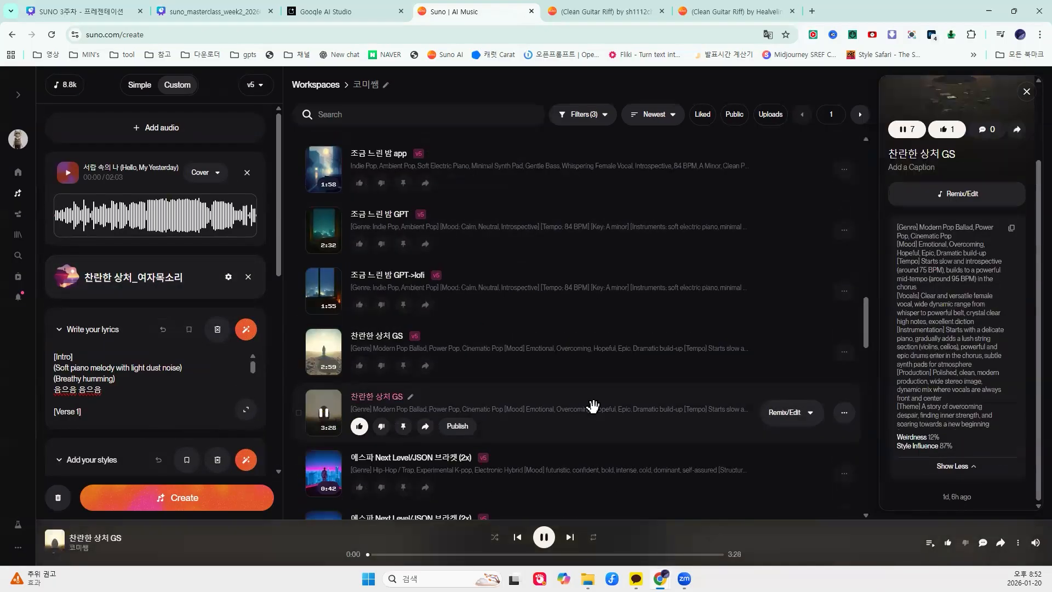
click(528, 555)
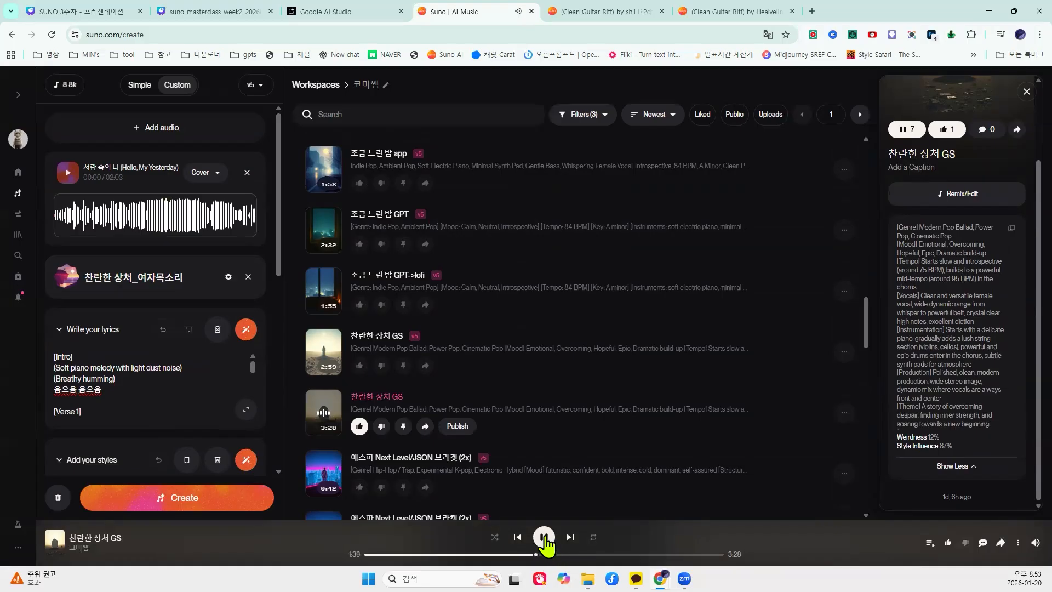
click(545, 538)
Play the 2:22 version of 서랍 속의 나 (Hello, My Yesterday) in the other Suno tab and sample its later parts while following the lyrics.
click(587, 12)
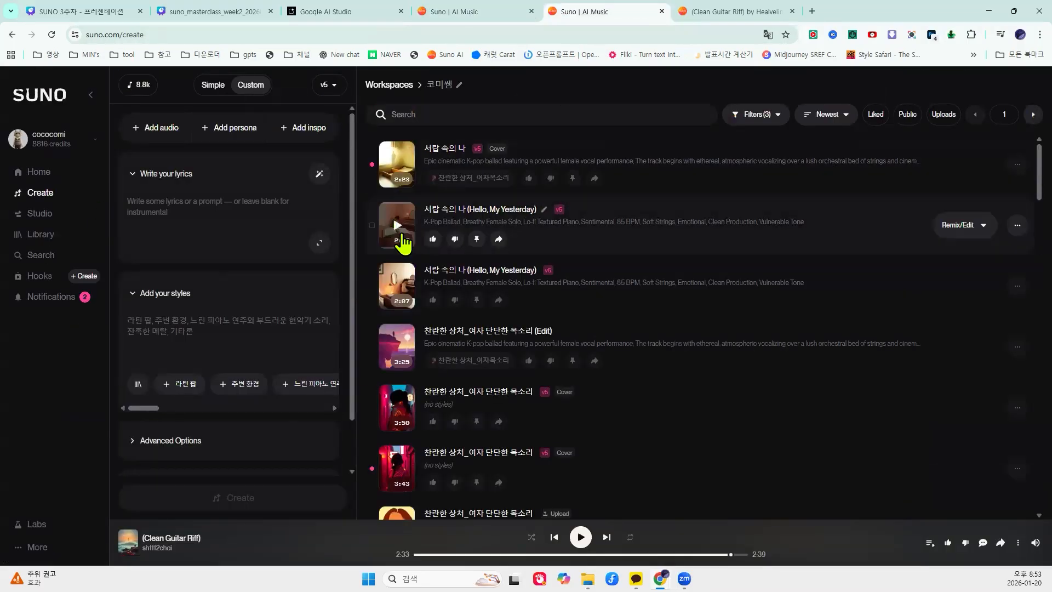
click(402, 240)
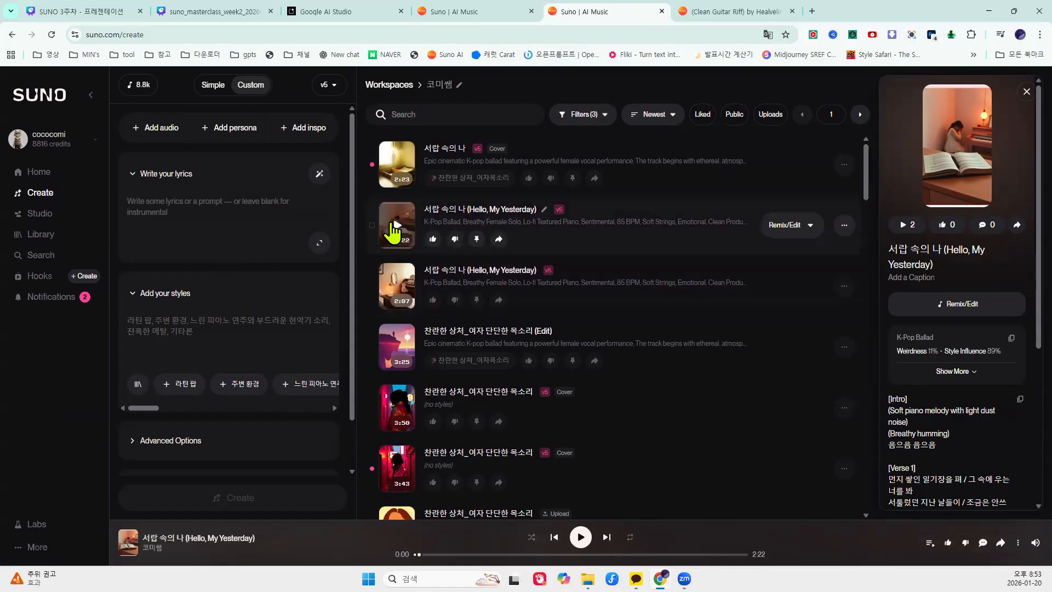
click(399, 246)
click(675, 554)
click(666, 555)
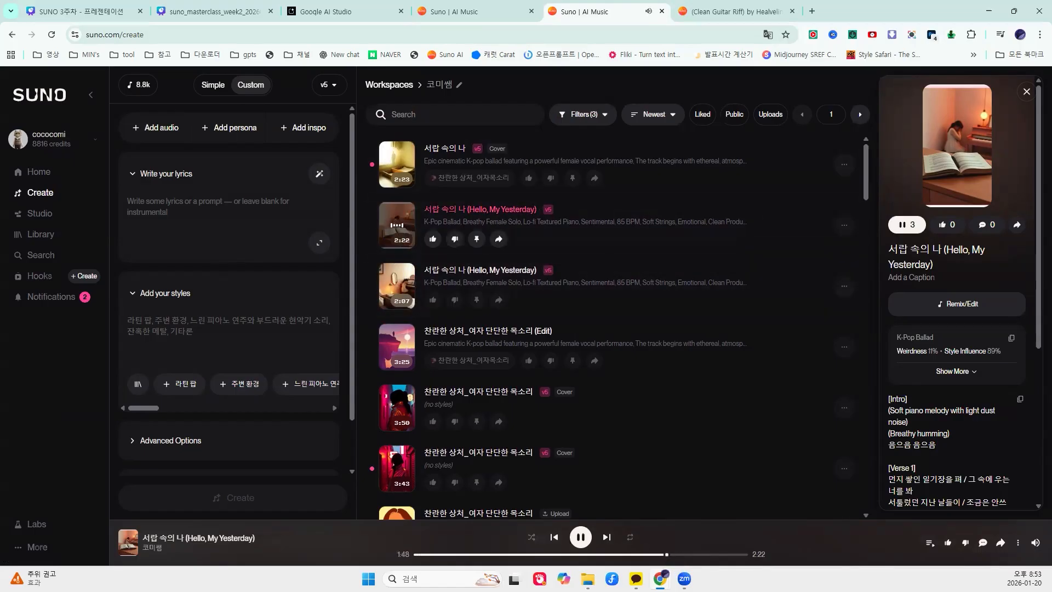
scroll(950, 431, down, 5)
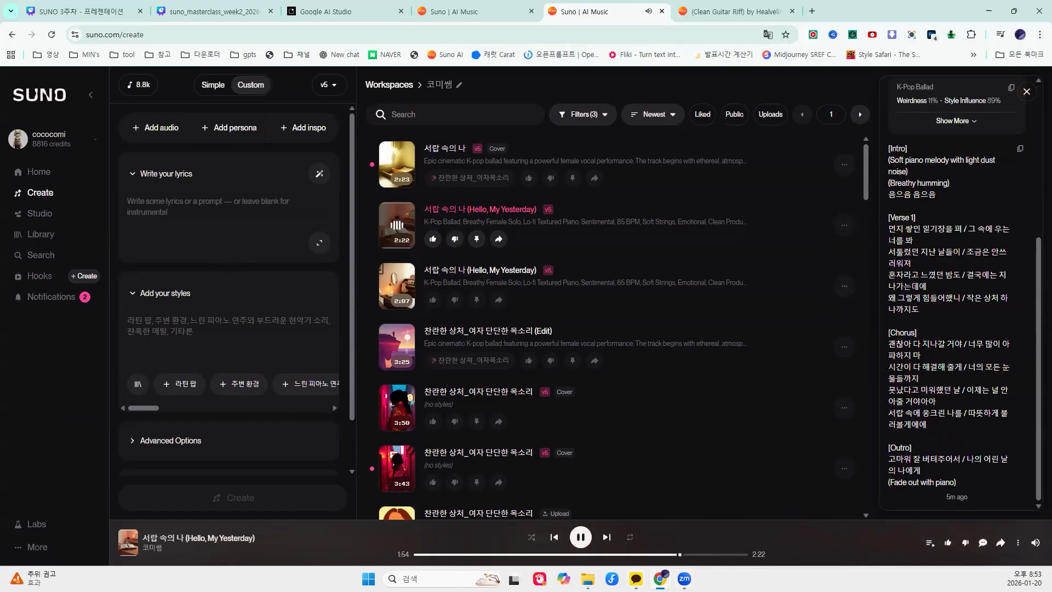
click(622, 554)
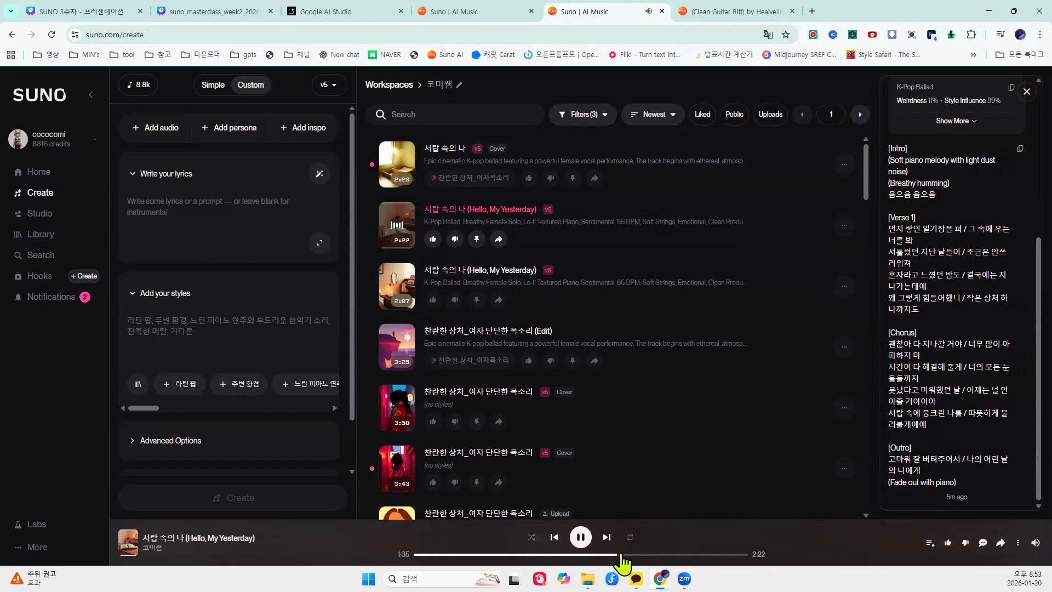
click(704, 555)
click(720, 554)
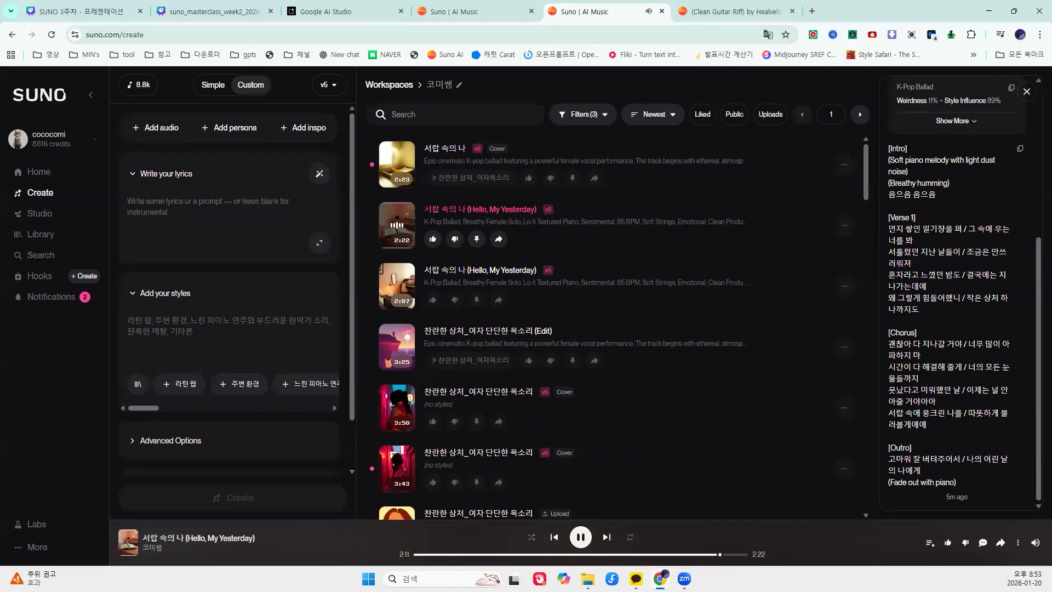
click(627, 554)
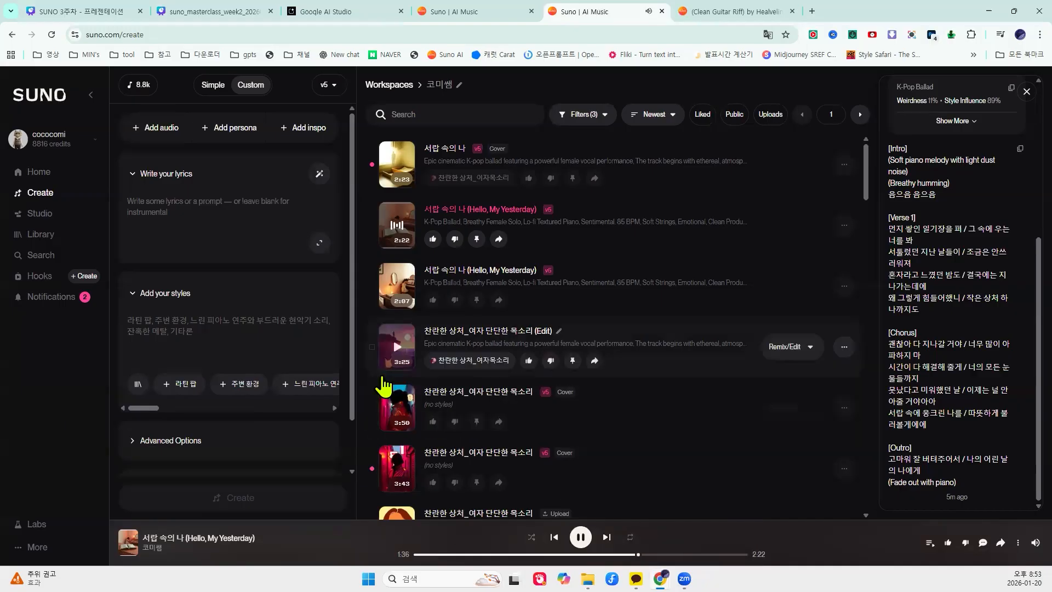
Play the 2:23 서랍 속의 나 persona cover and 찬란한 상처 GS alternately to compare their voices, and pause both.
click(396, 162)
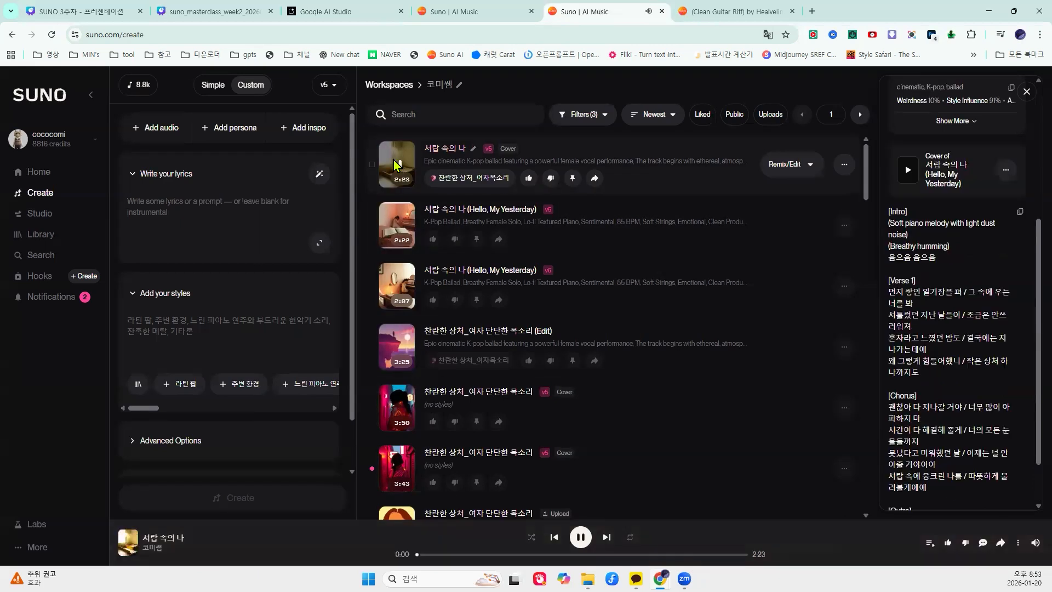
click(581, 538)
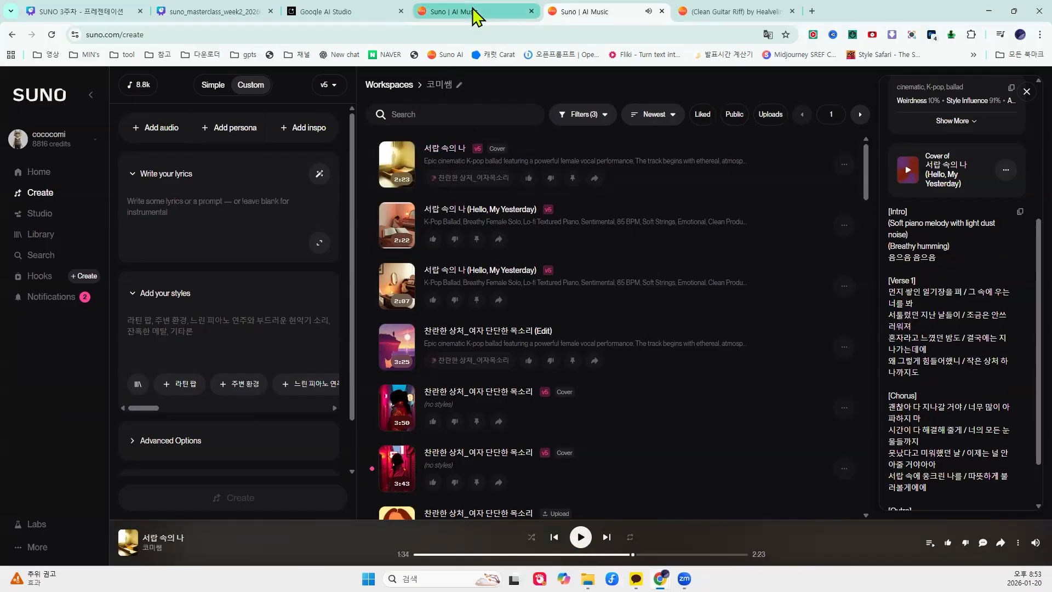
click(476, 11)
key(space)
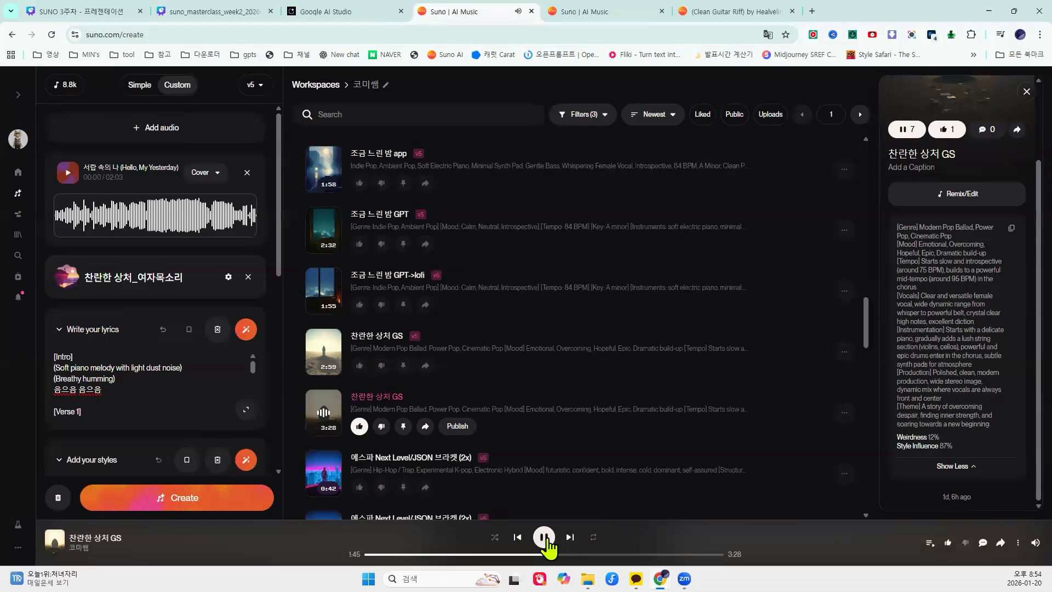
click(606, 11)
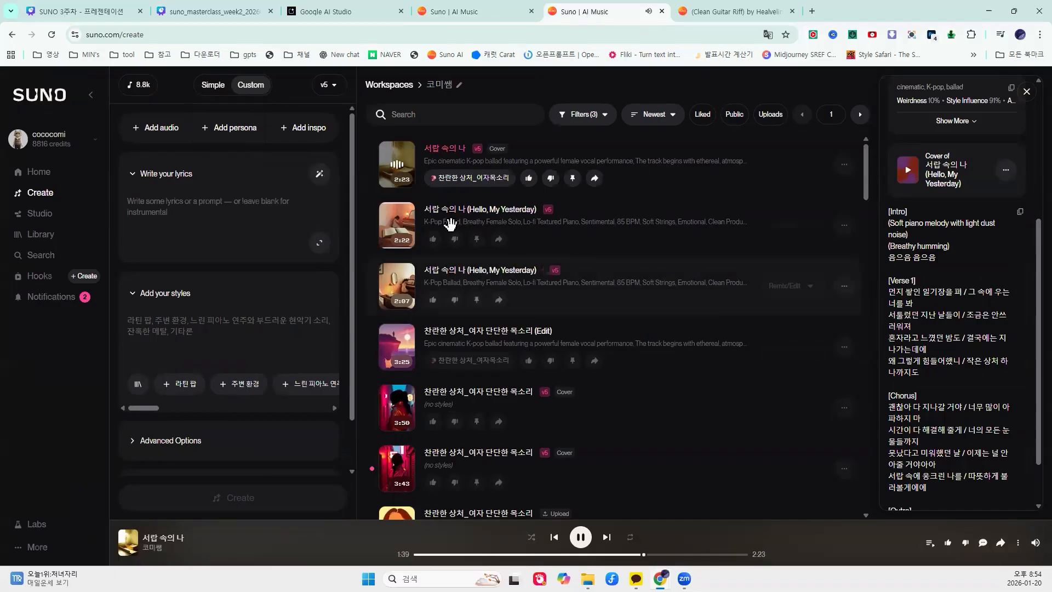
click(581, 537)
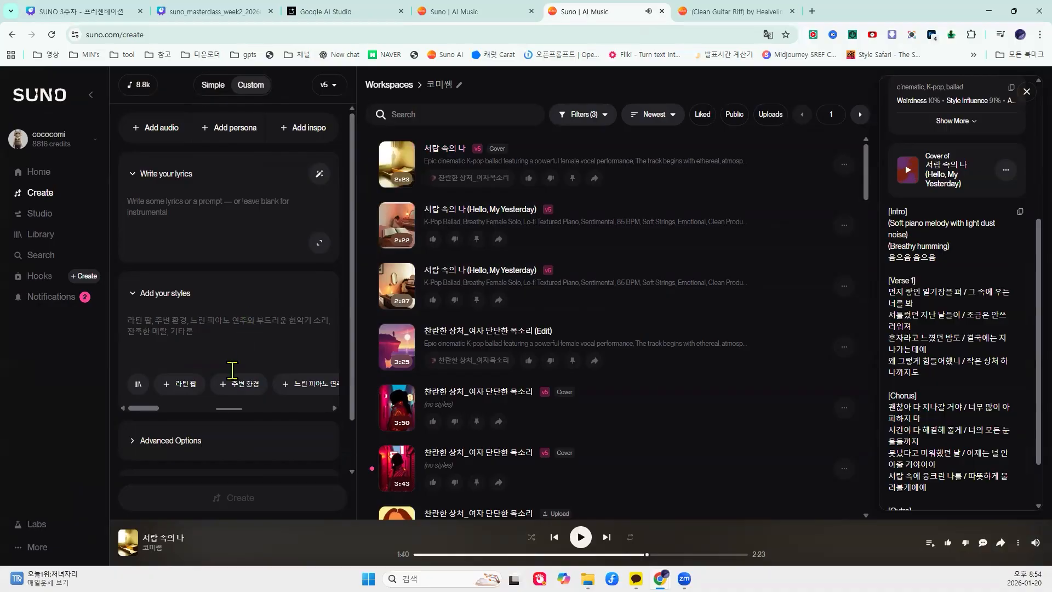
scroll(294, 418, down, 1)
scroll(294, 418, up, 1)
Replace the persona cover's styles with the Acoustic Indie Folk Pop Ballad prompt, including its genre and close, dry vocal mixing tags.
click(470, 14)
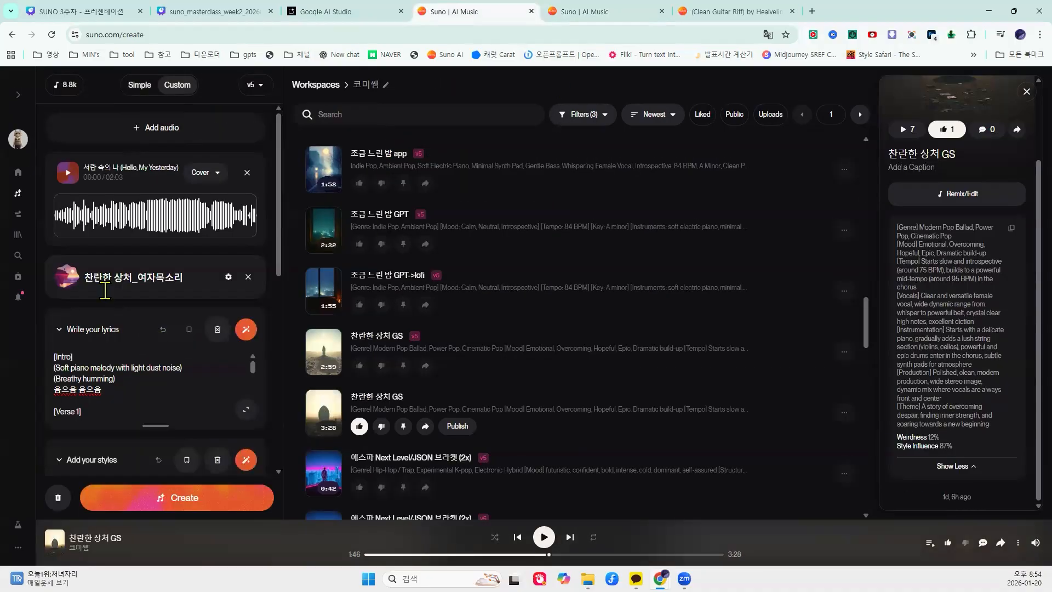
scroll(135, 386, down, 5)
scroll(142, 382, down, 5)
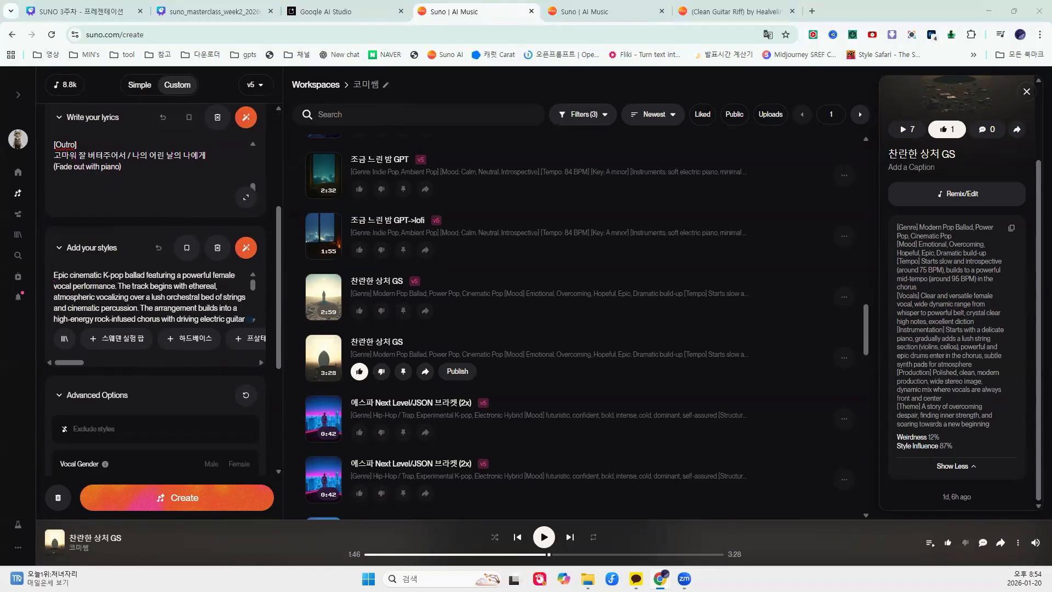
drag(68, 275, 196, 277)
click(154, 286)
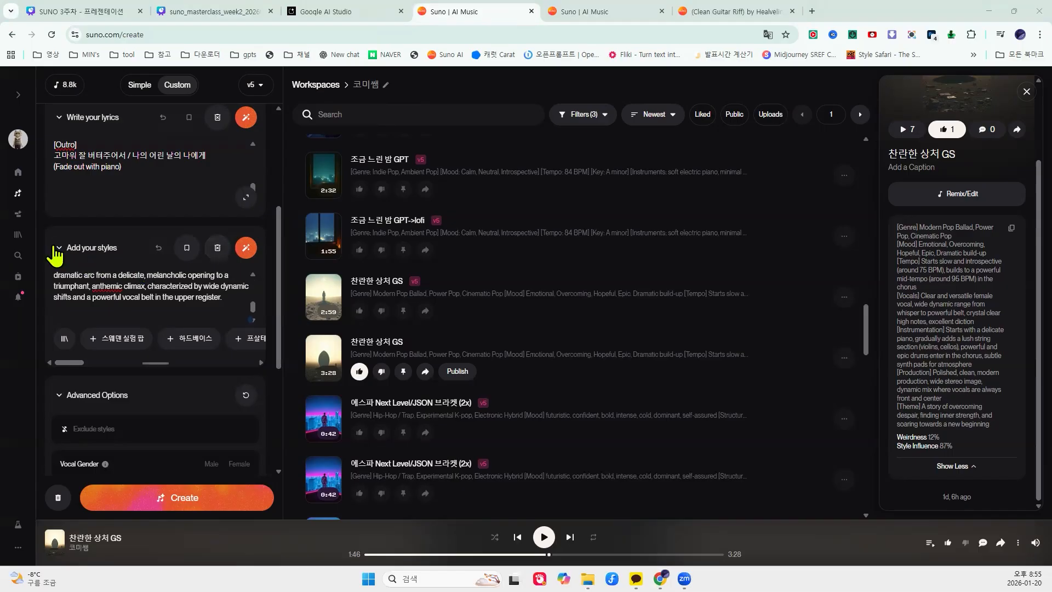
click(218, 250)
click(110, 272)
text([Mixing: Vocal very close and dry at the start with audible breath; instruments narrow and centered; stereo image gradually widens; reverb blooms gently in chorus; dynamics grow naturally without heavy compression])
scroll(148, 298, up, 5)
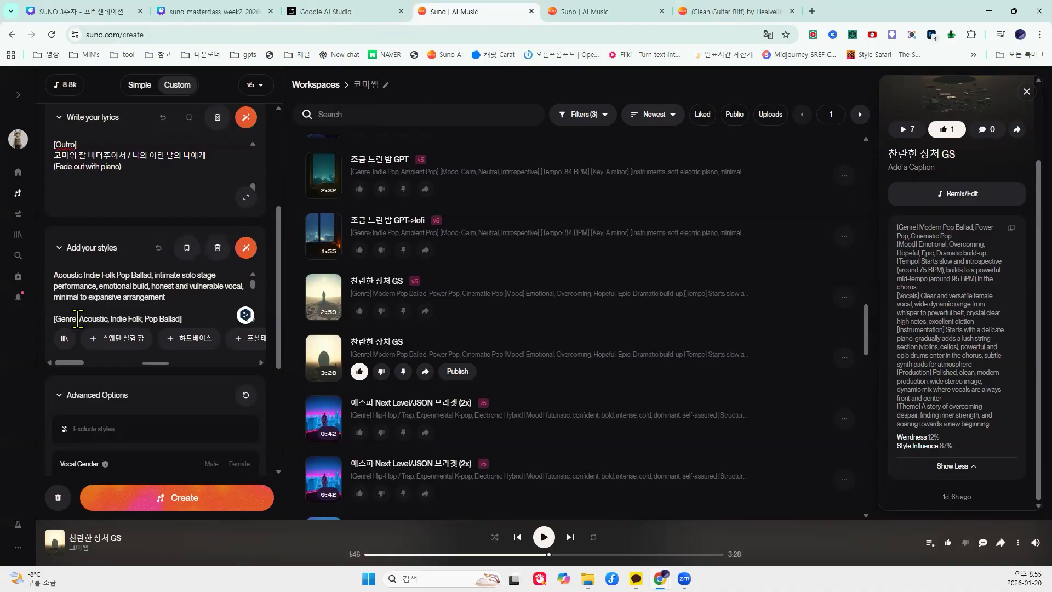
drag(58, 274, 194, 277)
click(110, 285)
drag(66, 277, 190, 282)
click(77, 277)
Append /스타일 변경 to the song title 서랍 속의 나, and generate the restyled persona cover.
scroll(171, 431, down, 3)
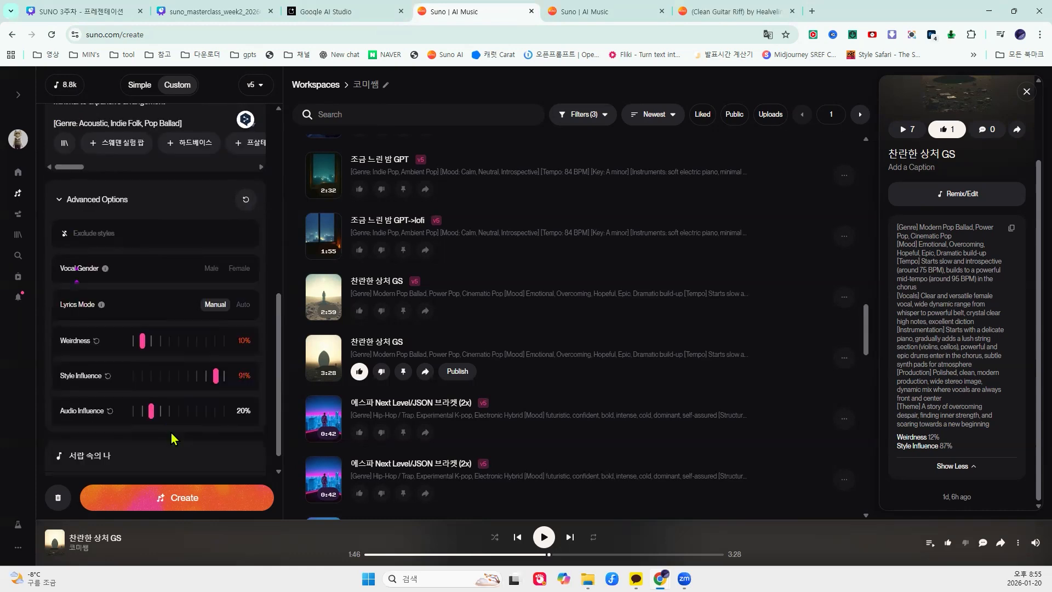
scroll(171, 433, down, 1)
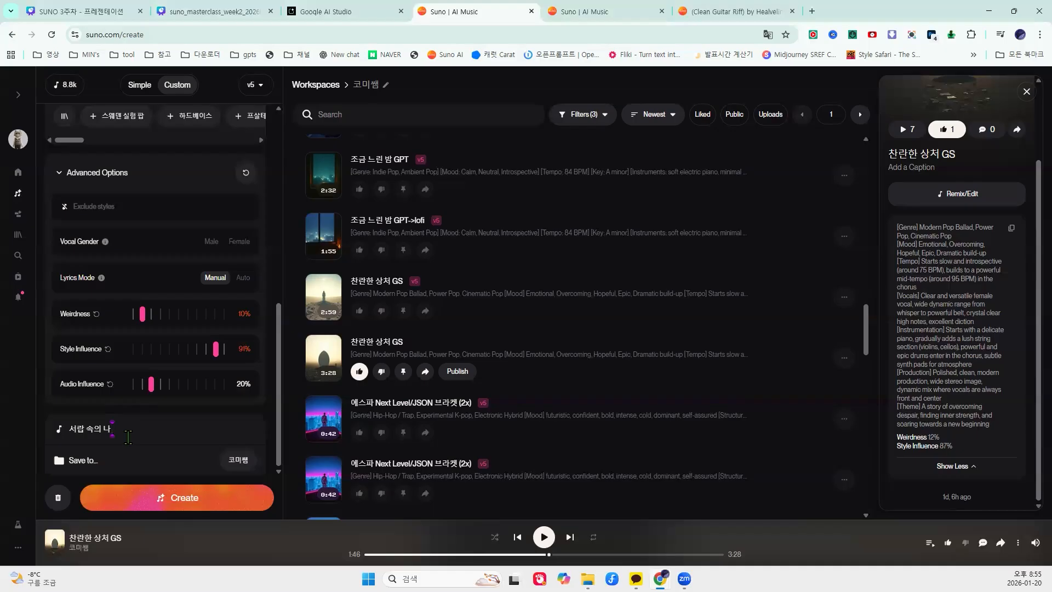
text(/스타일 변경)
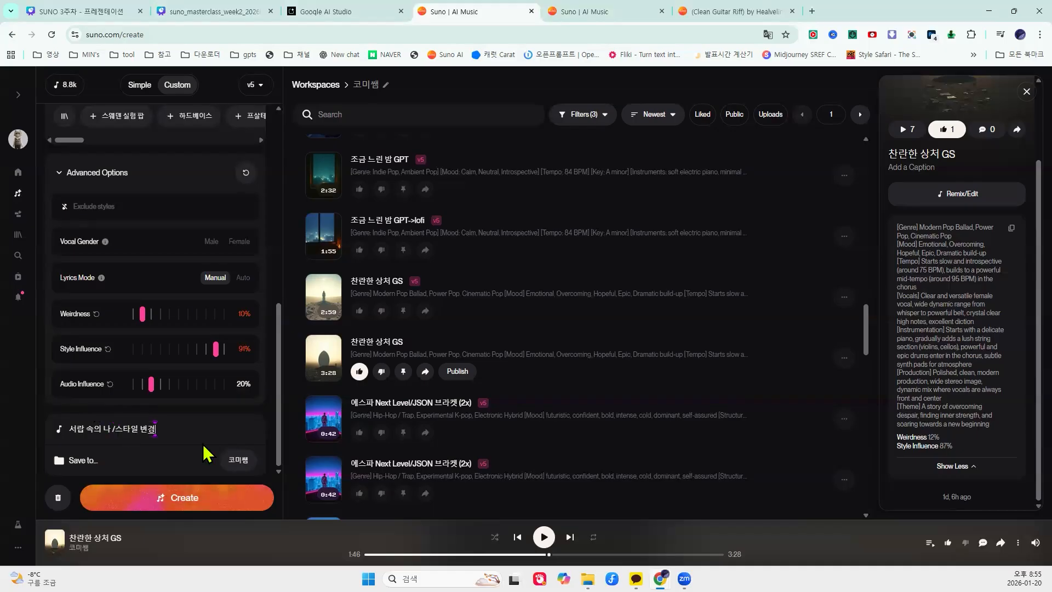
scroll(206, 453, up, 7)
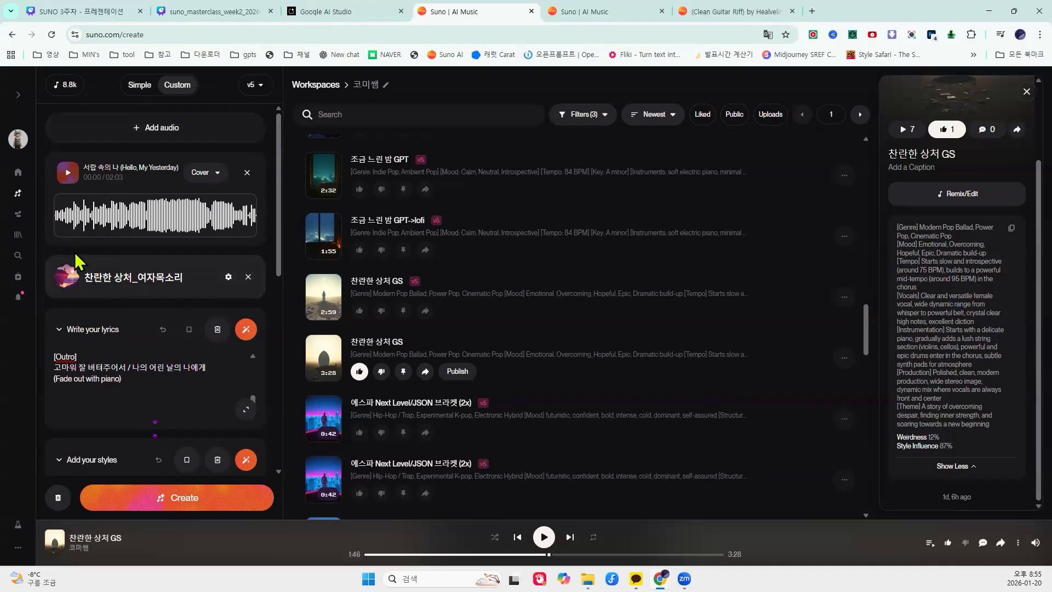
scroll(110, 329, down, 6)
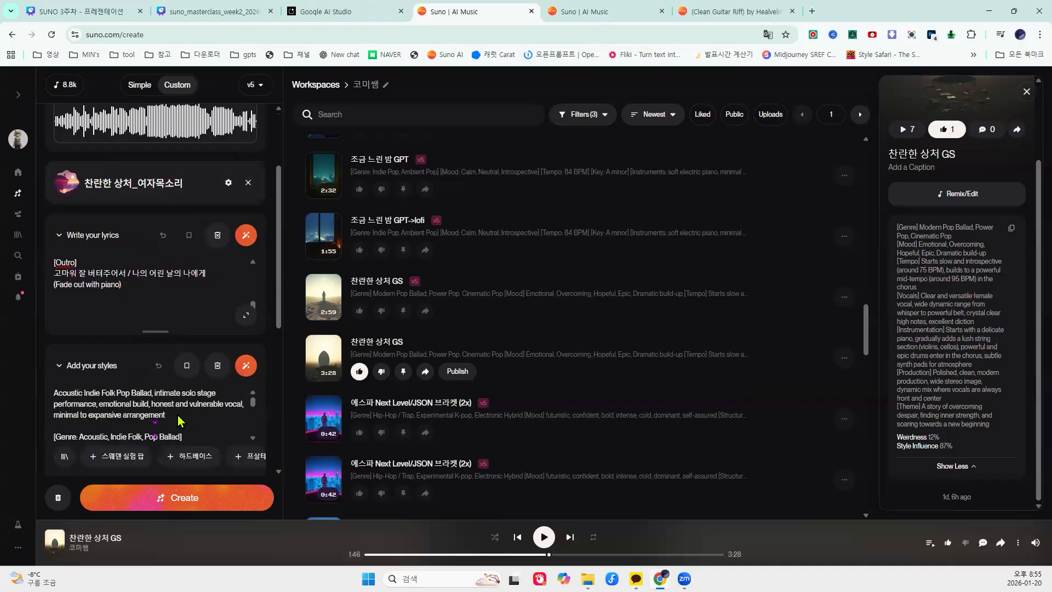
scroll(153, 287, up, 2)
click(230, 499)
scroll(175, 471, down, 2)
scroll(477, 378, up, 5)
scroll(483, 391, up, 10)
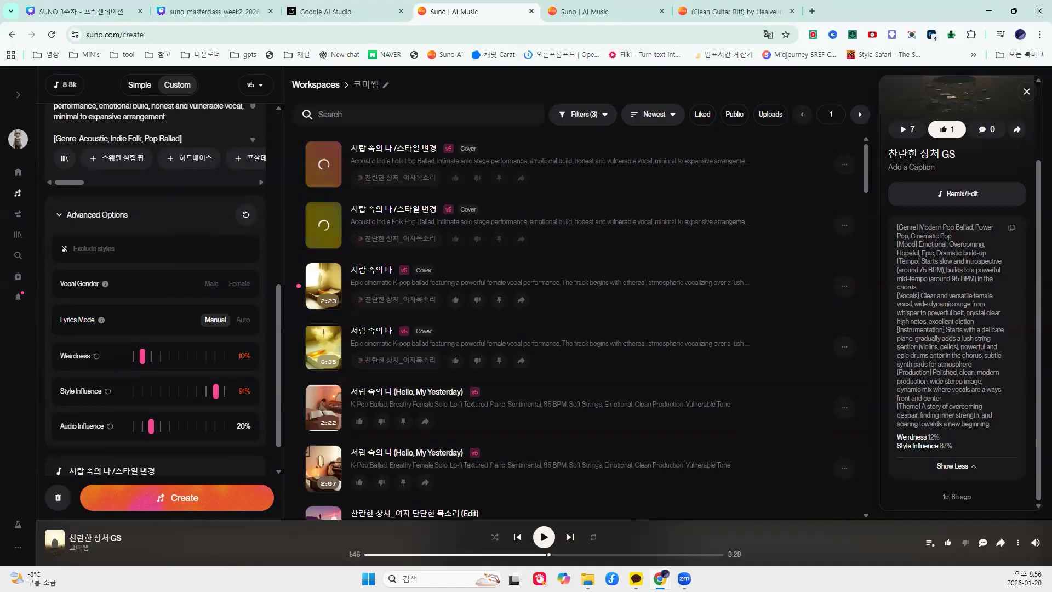
Play both new 서랍 속의 나 /스타일 변경 covers in turn, skip ahead in each, and pause.
click(315, 227)
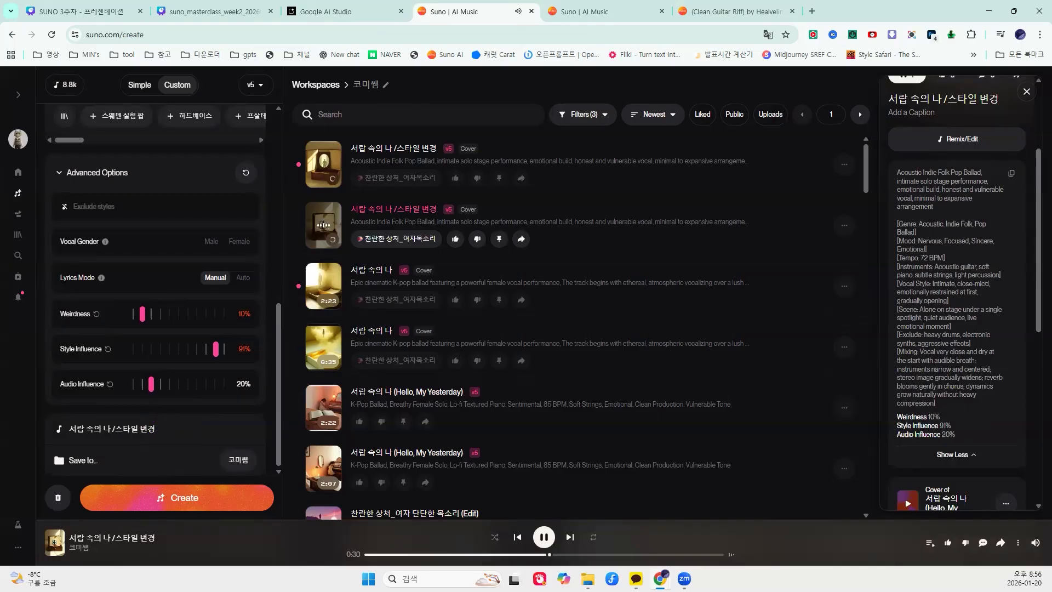
click(590, 554)
click(543, 537)
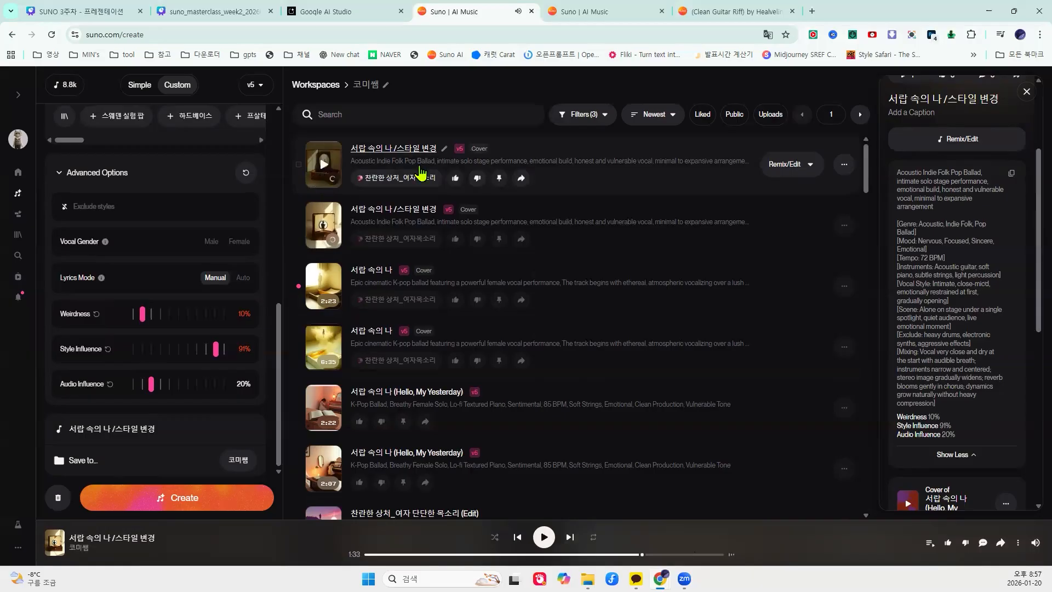
click(322, 164)
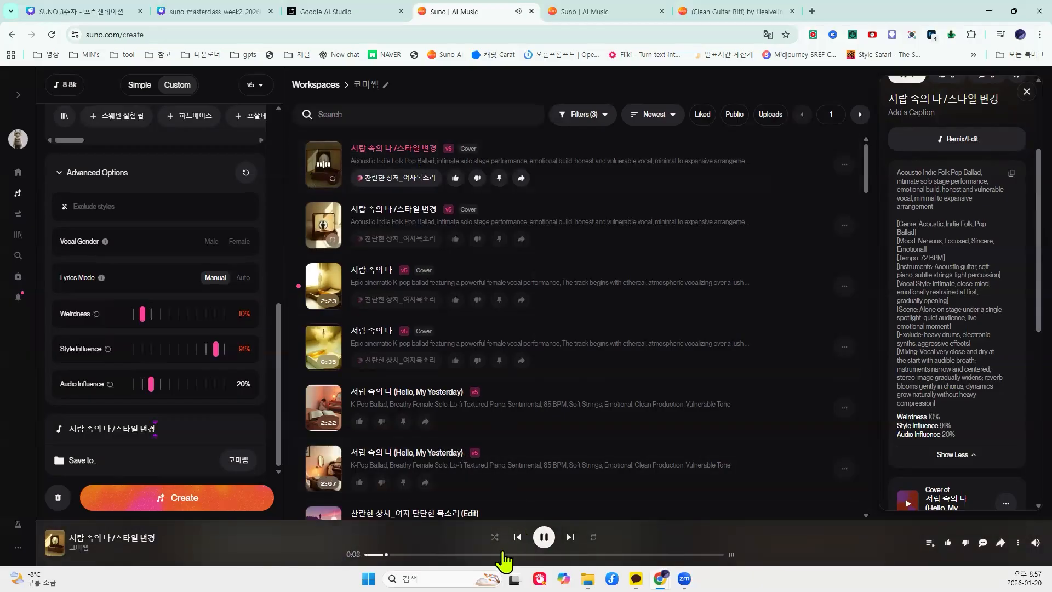
click(547, 554)
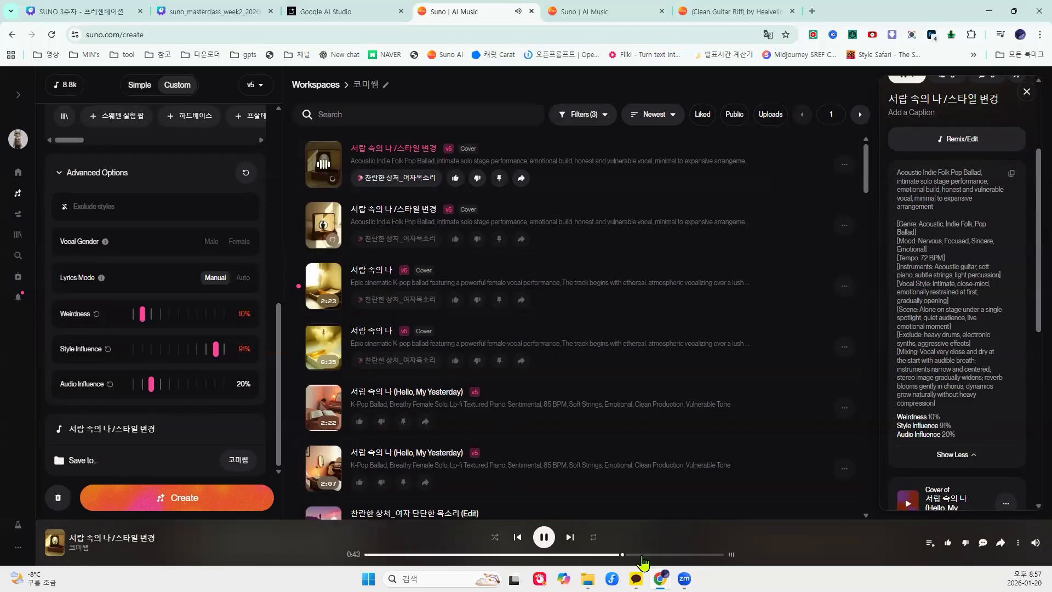
click(544, 537)
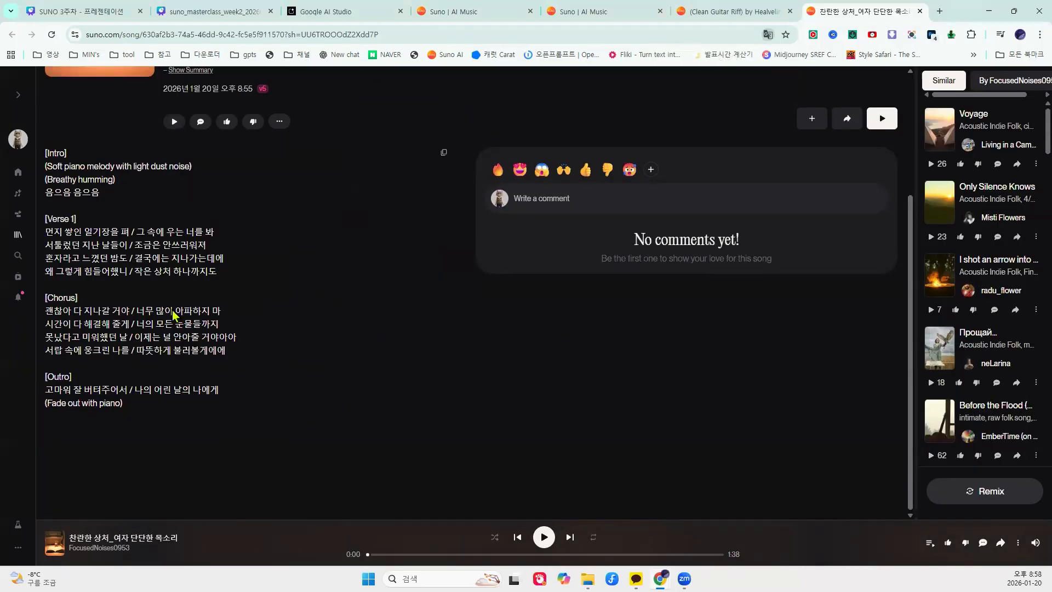
Play the shared song 찬란한 상처_여자 단단한 목소리, skip to its middle while reviewing its lyrics and styles, and pause it.
scroll(164, 318, up, 3)
click(173, 287)
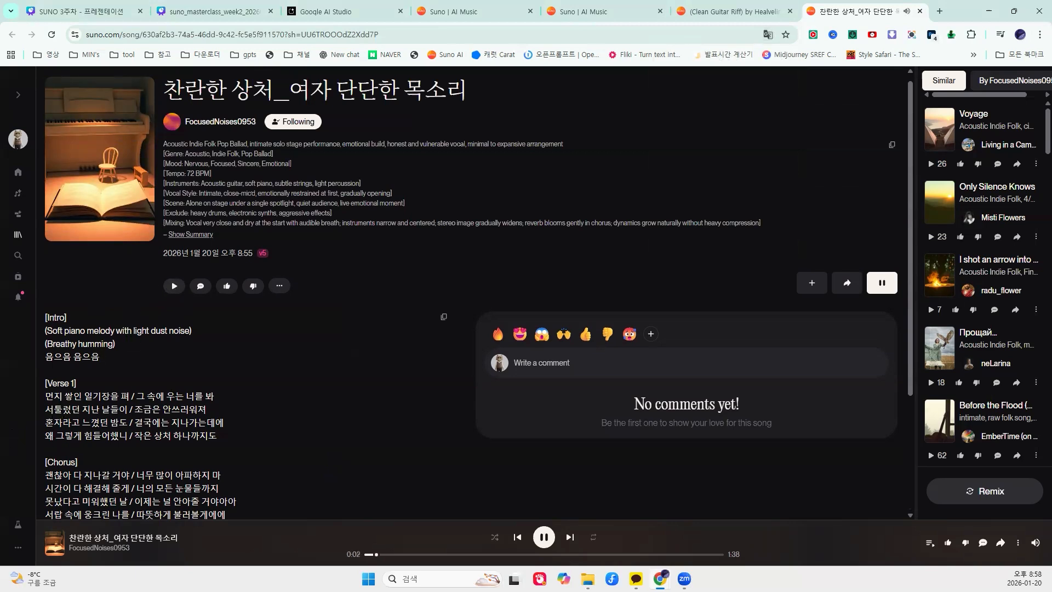
scroll(359, 400, down, 3)
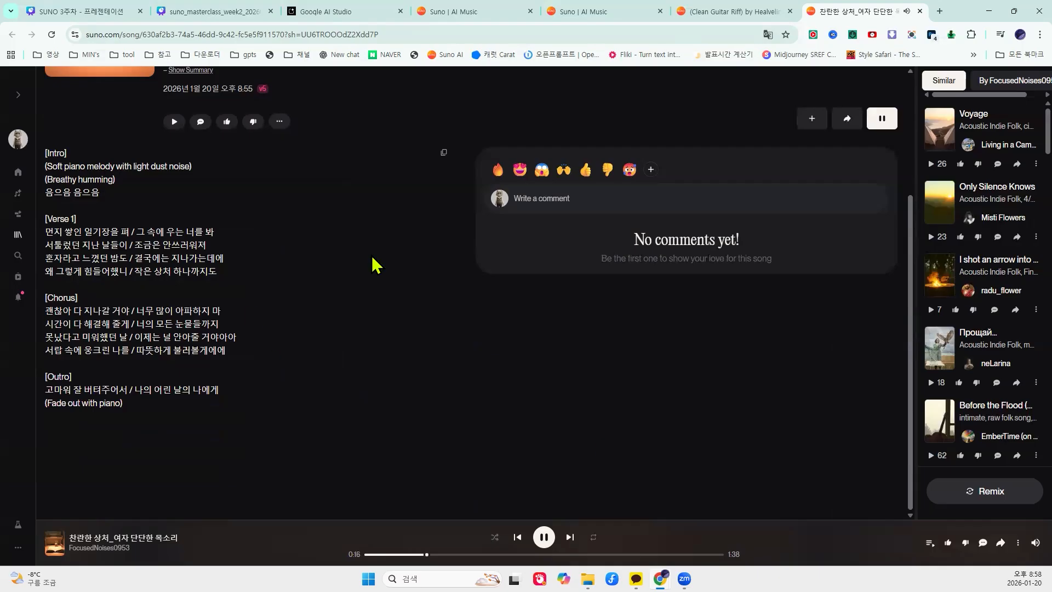
click(552, 554)
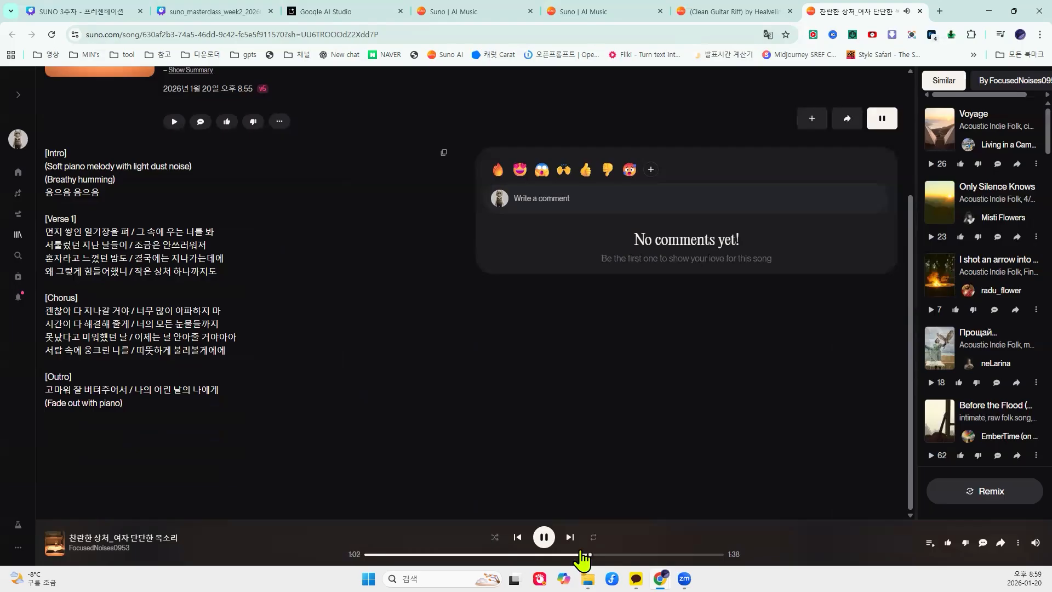
scroll(479, 432, up, 3)
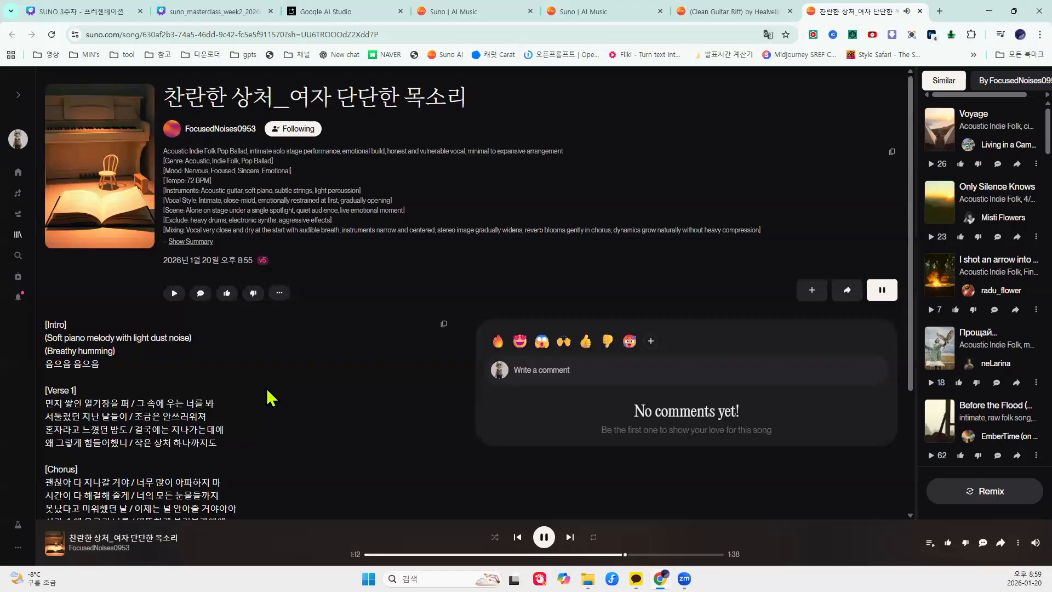
click(544, 538)
Start a new cover of the 2:03 song 서랍 속의 나 (Hello, My Yesterday) and apply the persona 찬란한 상처_여자목소리.
key(ctrl+4)
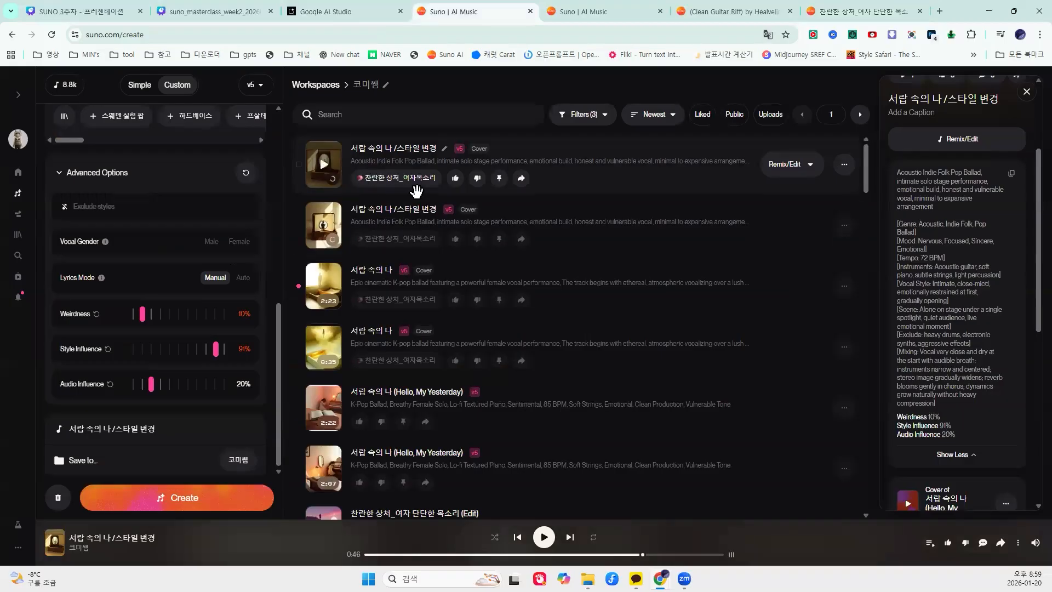
scroll(174, 384, up, 7)
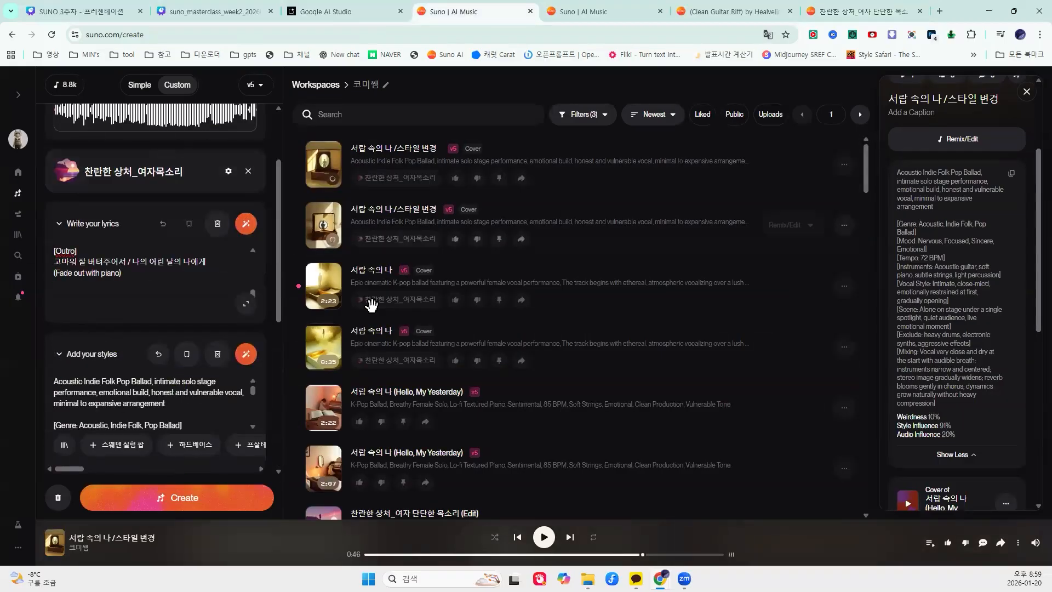
scroll(164, 296, up, 6)
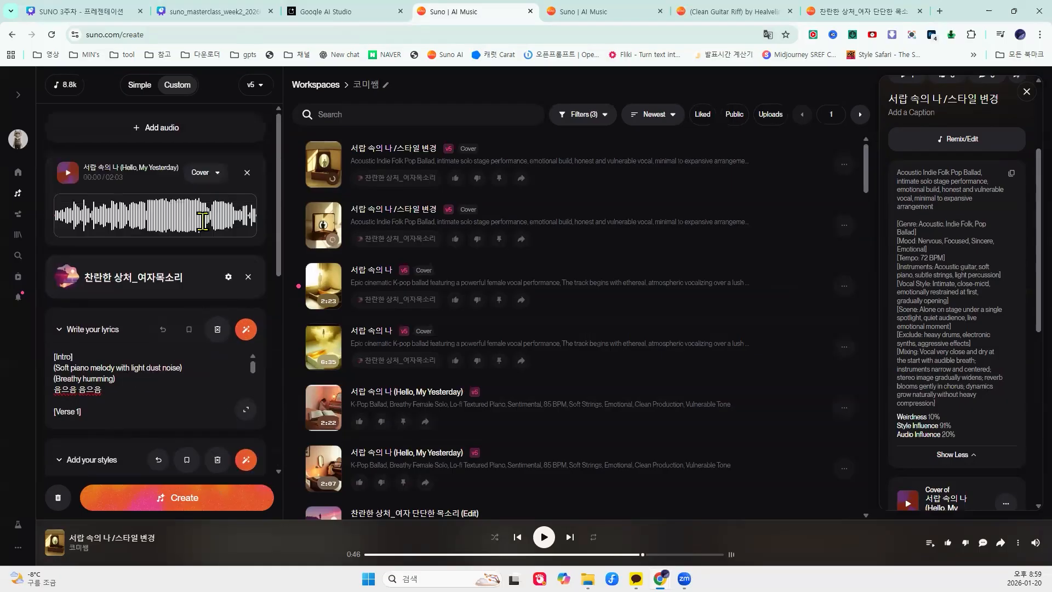
click(845, 236)
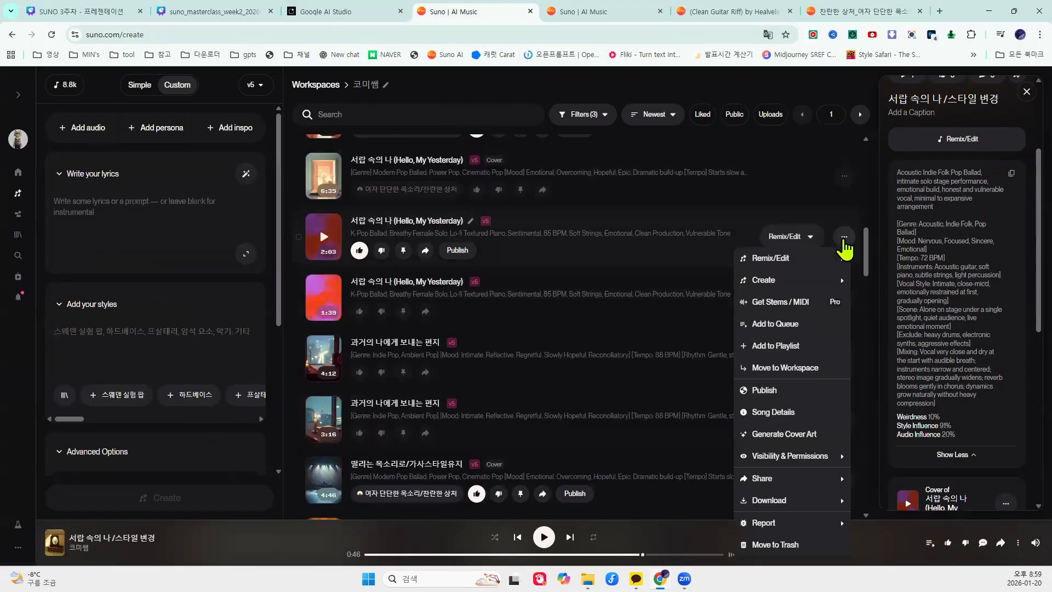
mouse_move(789, 258)
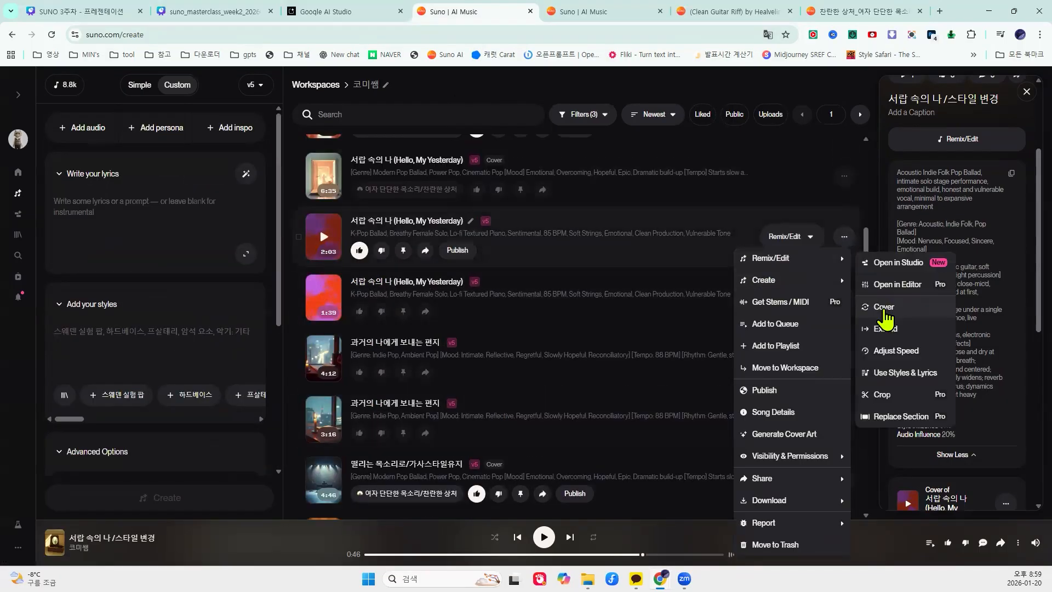
click(884, 308)
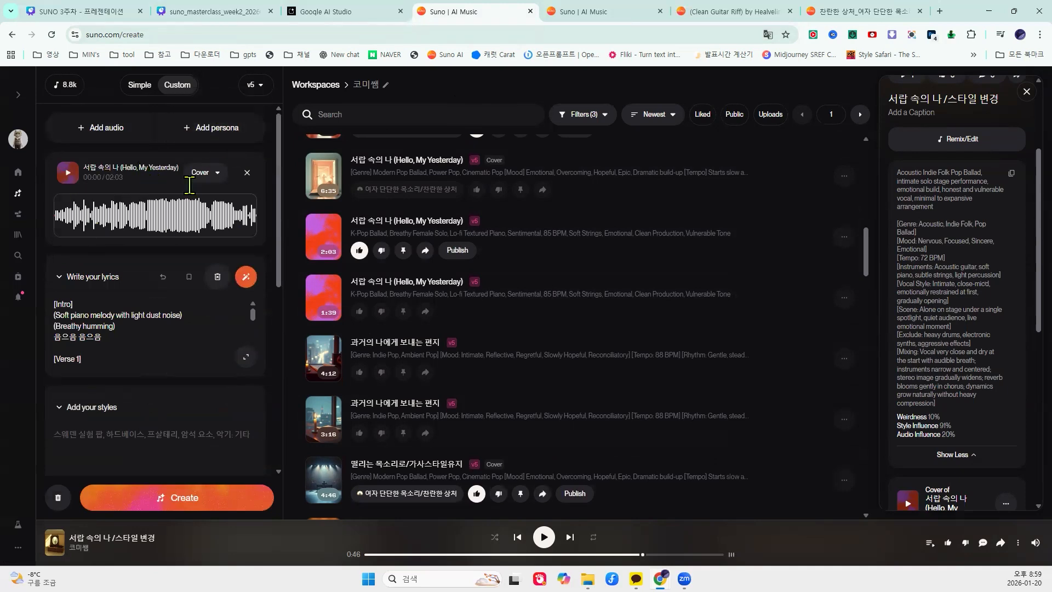
click(219, 131)
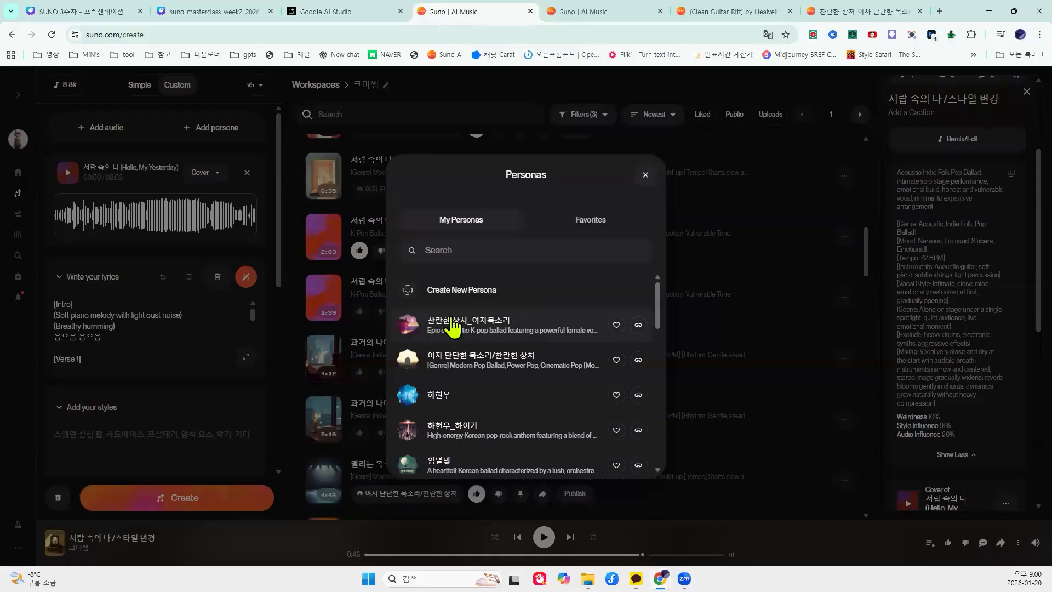
click(446, 331)
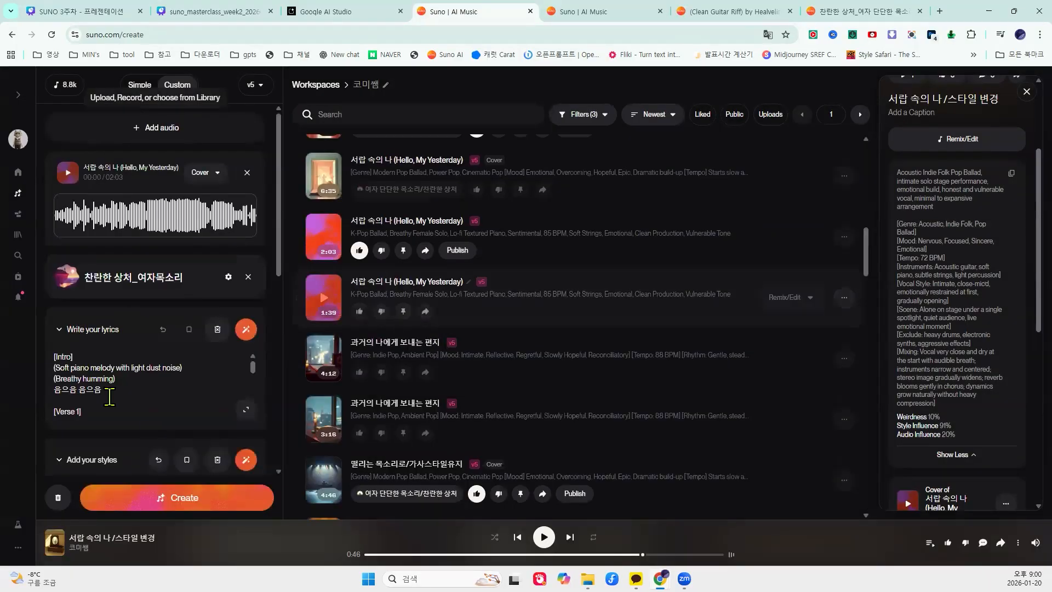
Clear the cover's styles and set Weirdness to 10%, Style Influence to 89% and Audio Influence to 12%.
scroll(242, 418, down, 5)
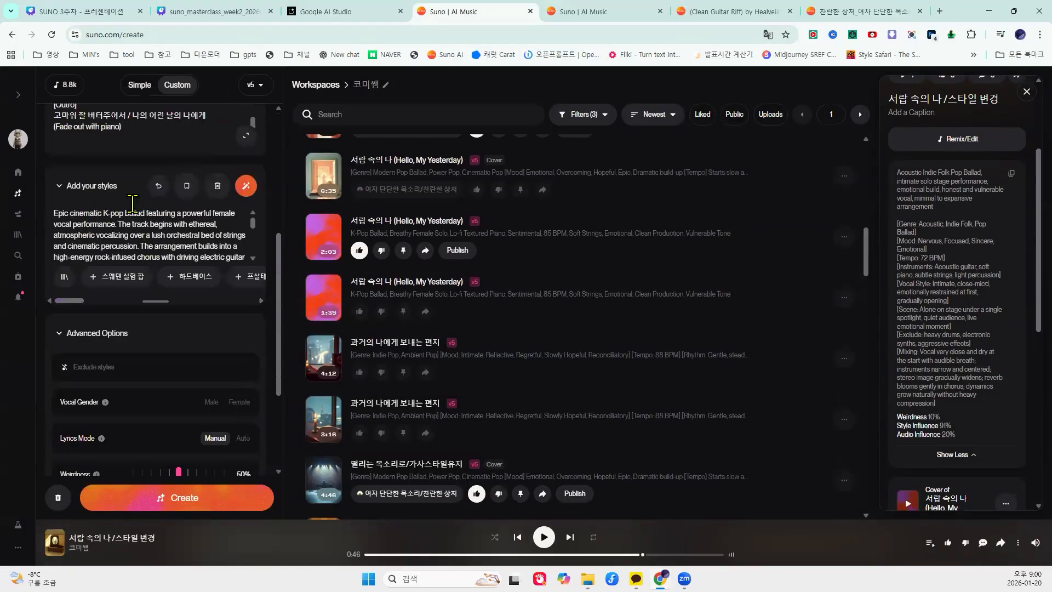
click(217, 185)
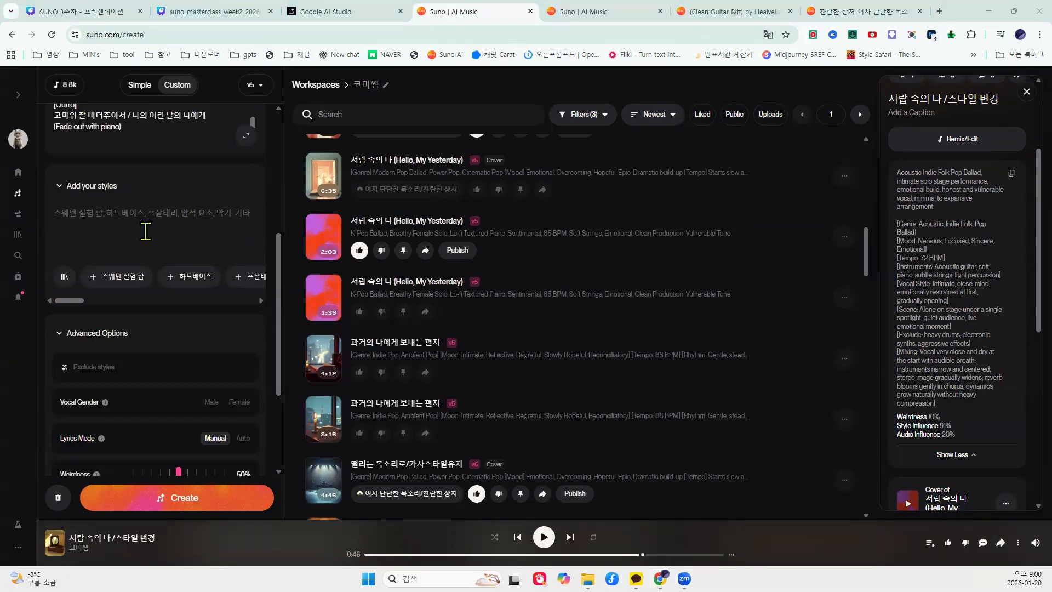
scroll(71, 293, down, 3)
drag(179, 313, 140, 313)
drag(179, 349, 214, 349)
drag(156, 384, 149, 383)
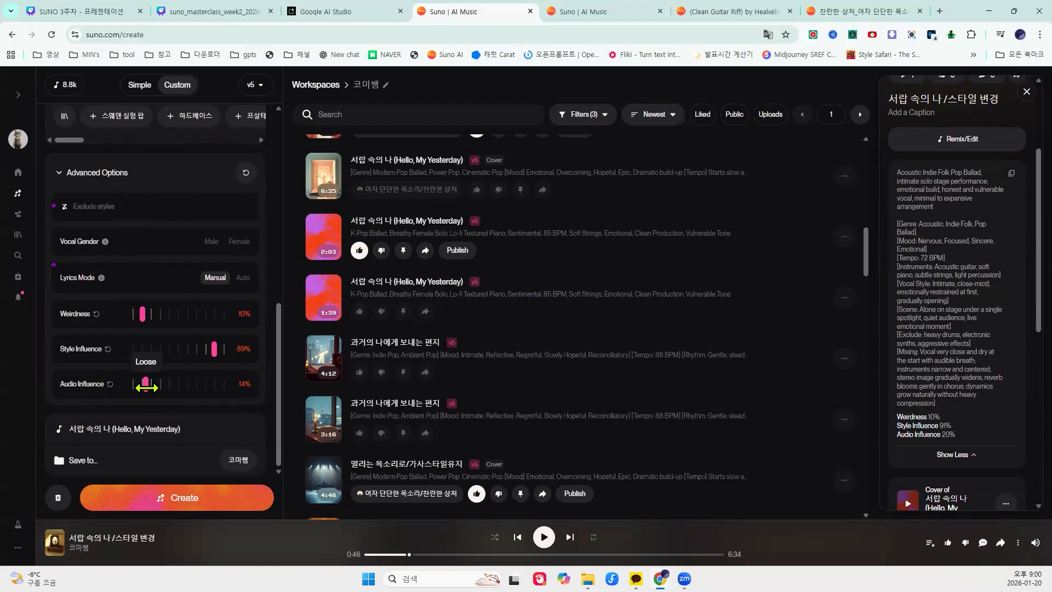
mouse_move(144, 391)
mouse_down()
mouse_move(282, 403)
mouse_move(144, 384)
mouse_up()
Browse the Suno home feed, review the lyrics of 귤의 노래 (Song of Tangerine), and return to the song creation page.
scroll(445, 314, up, 12)
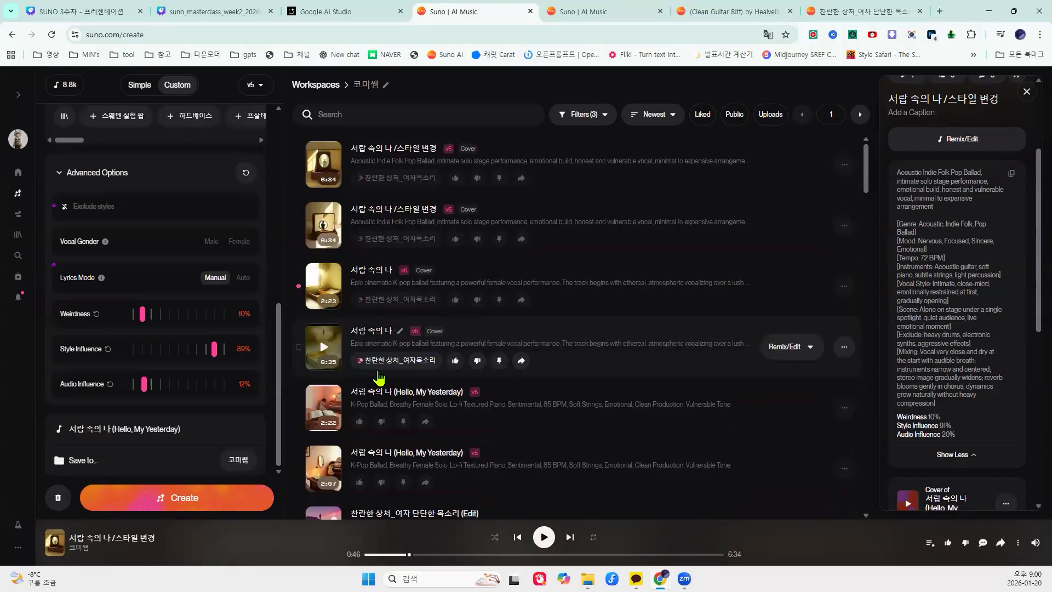
click(19, 174)
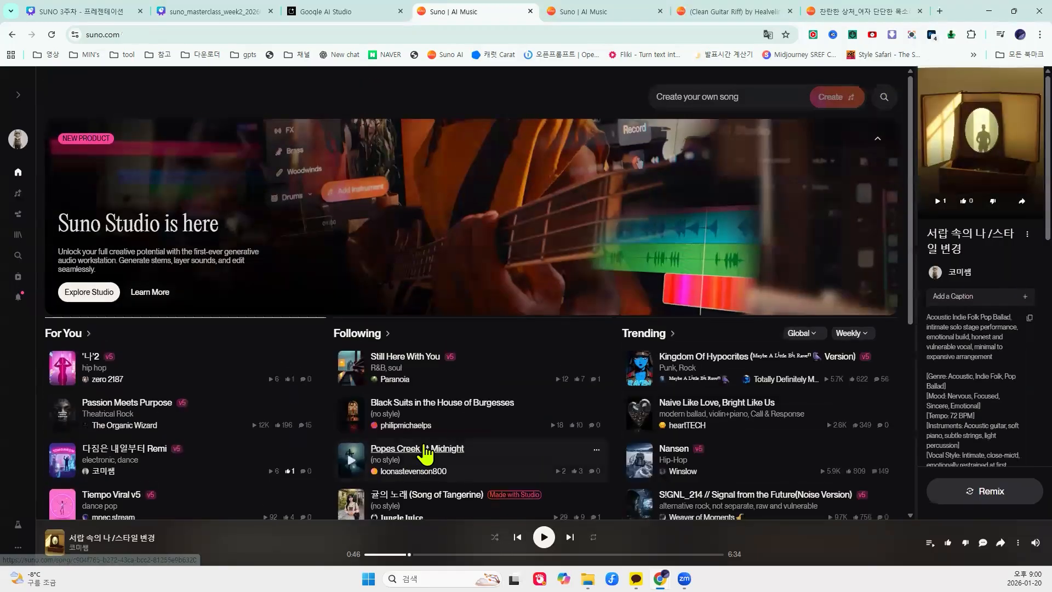
scroll(395, 364, down, 2)
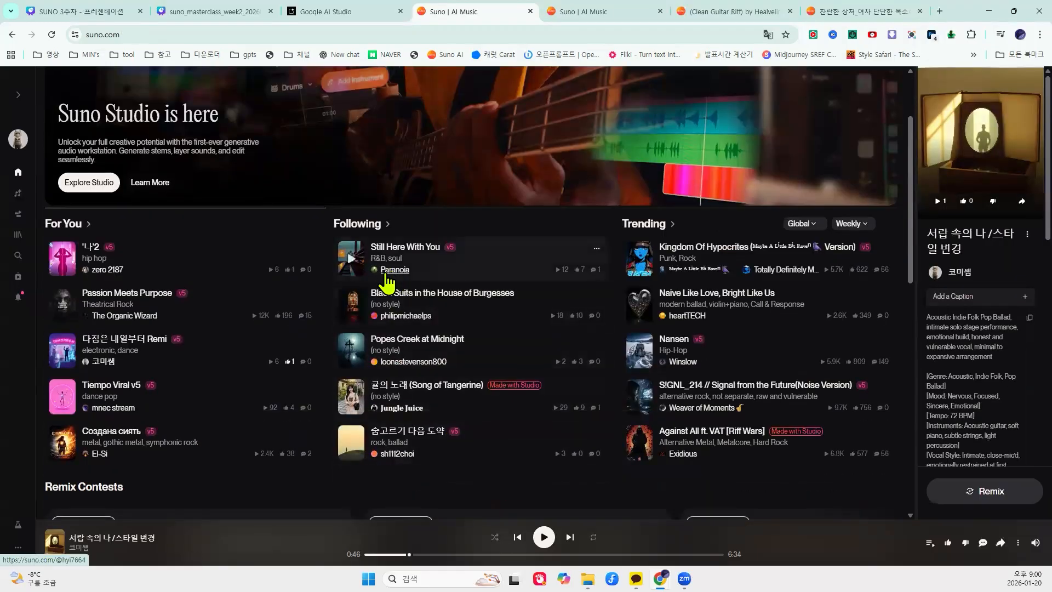
click(375, 414)
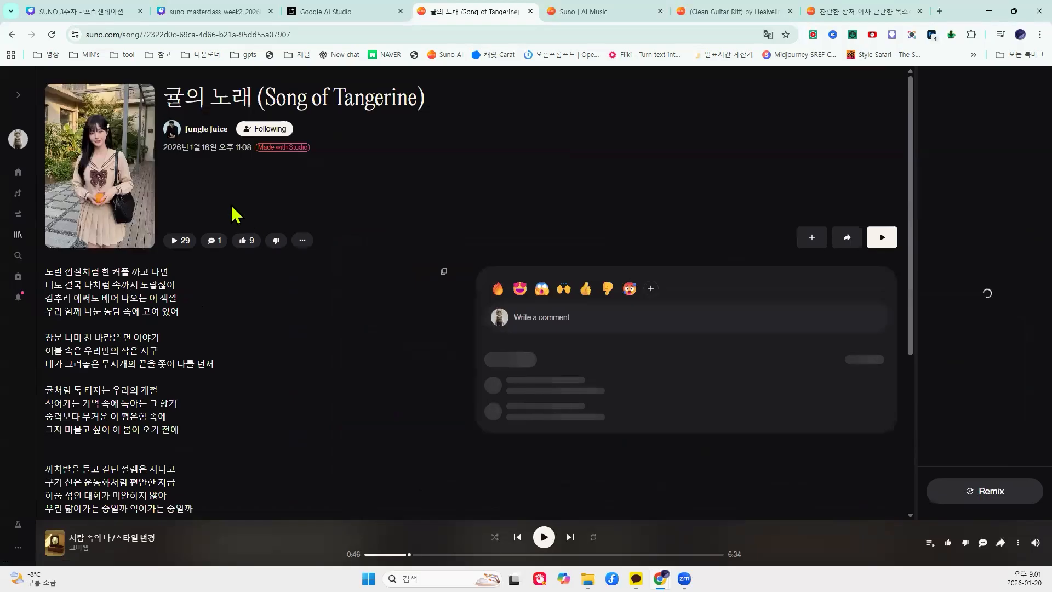
scroll(518, 372, down, 3)
scroll(255, 438, down, 1)
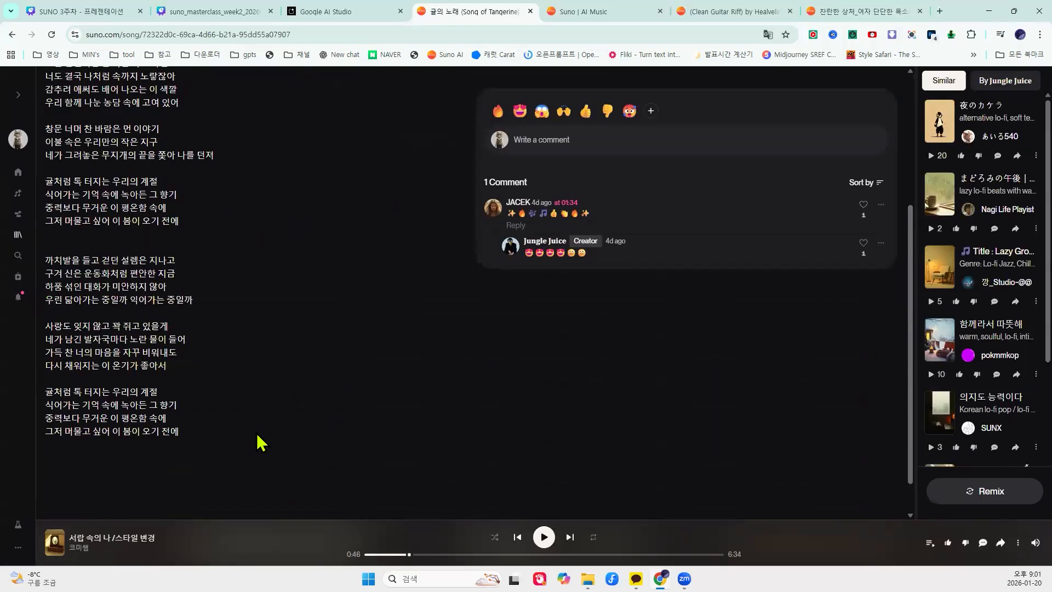
key(alt+Left)
scroll(526, 437, down, 8)
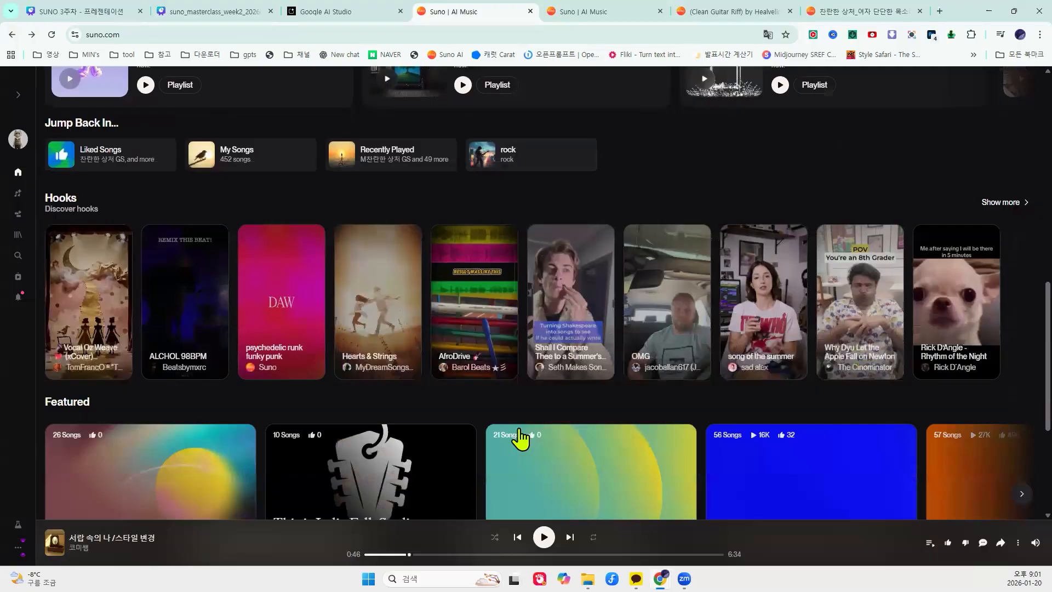
click(18, 193)
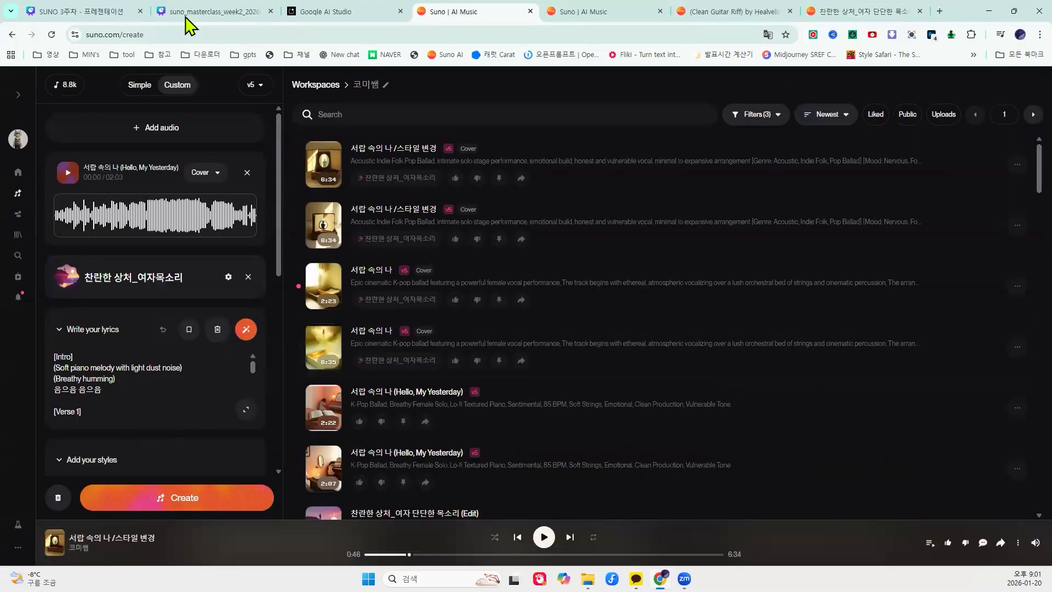
Switch to the SUNO 3주차 presentation in Canva and present slide 19, 커버 → 페르소나 → 장르 변경, in full screen.
click(85, 13)
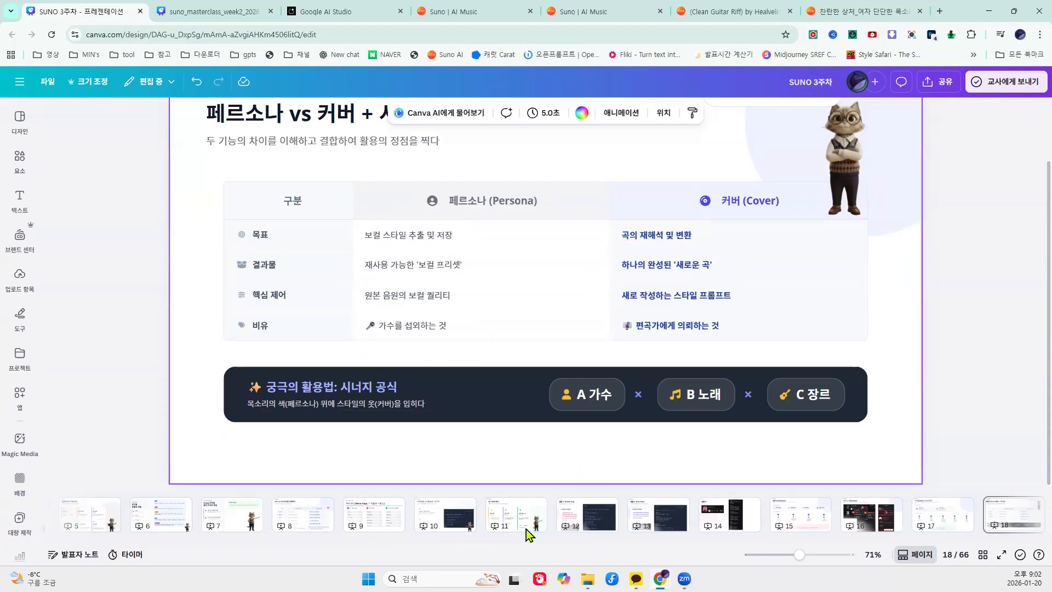
scroll(695, 529, down, 5)
click(811, 516)
click(1001, 554)
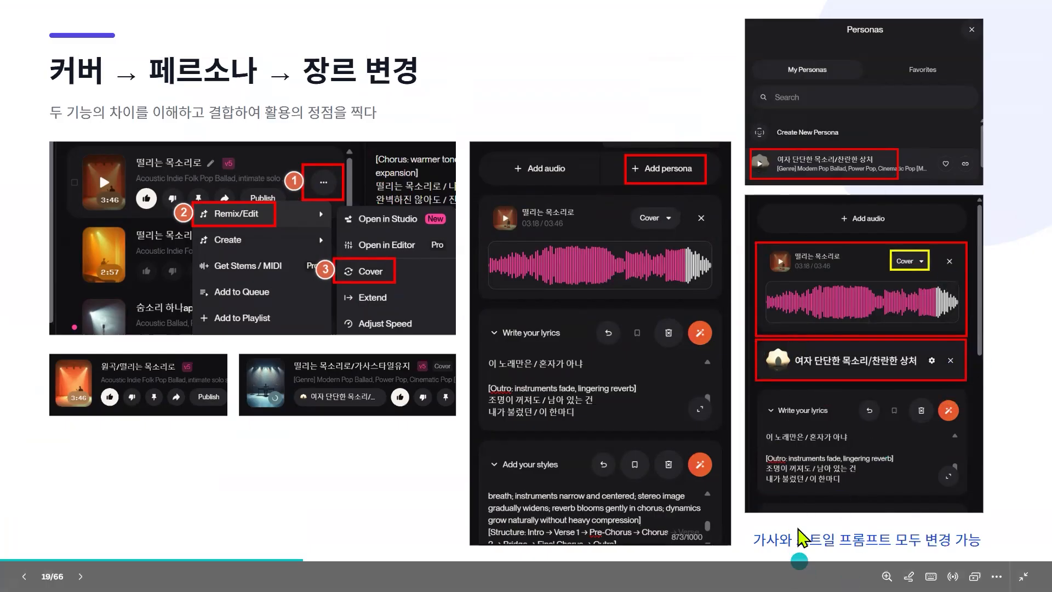
Present the deck from slide 20 and show the V4.5 vs V5 comparison slide, checking the Suno create page in between.
key(Escape)
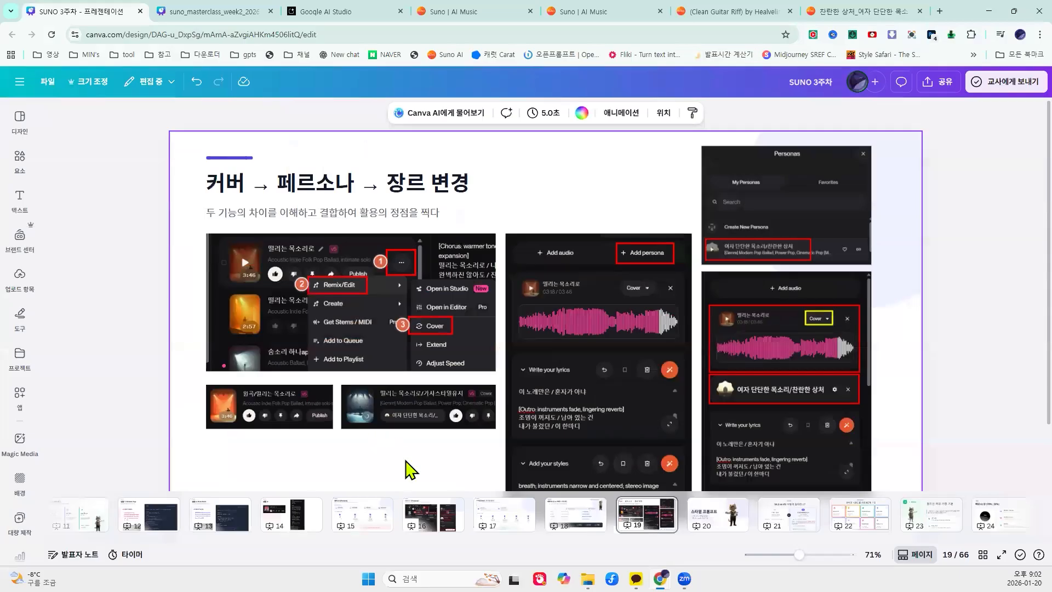
click(717, 527)
key(ctrl+alt+p)
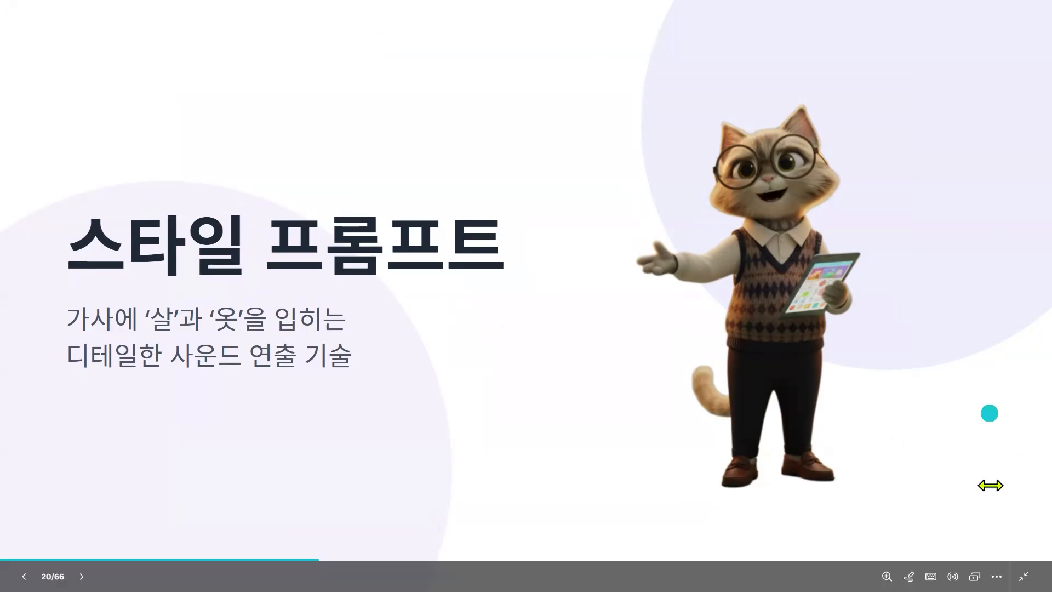
click(652, 342)
key(Escape)
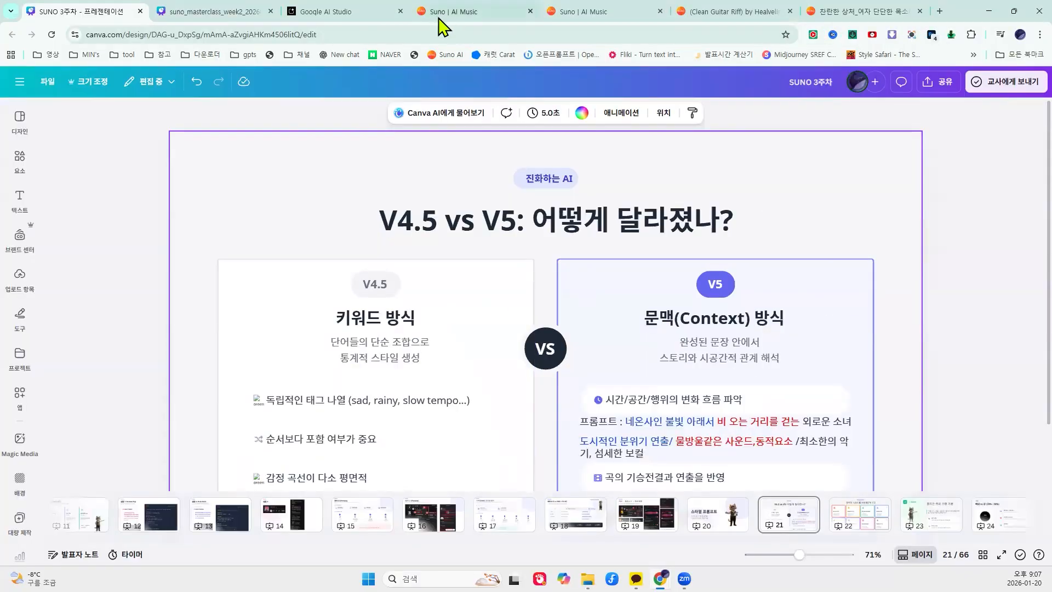
click(439, 12)
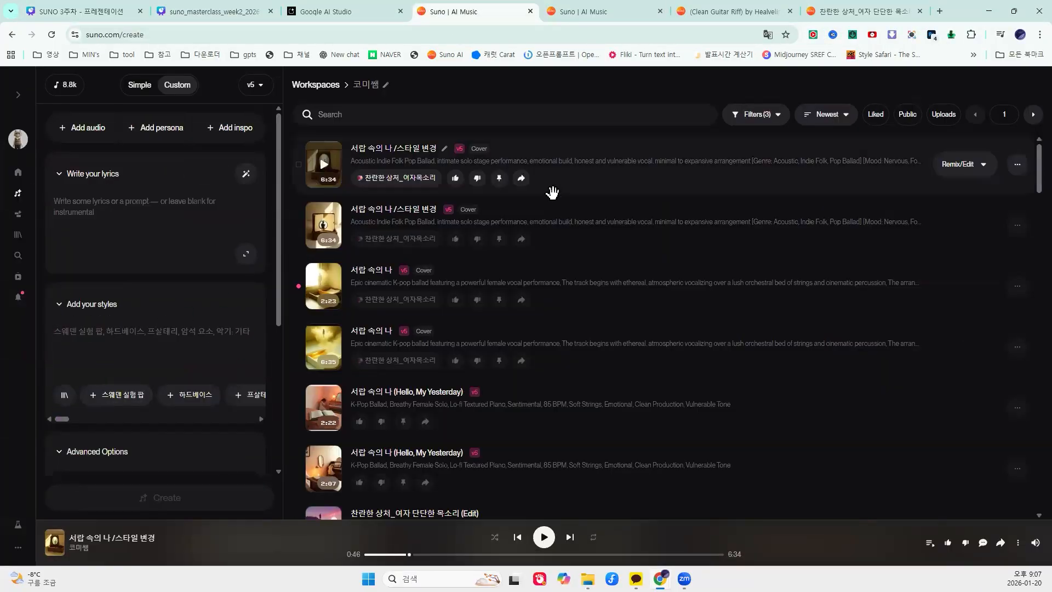
click(115, 12)
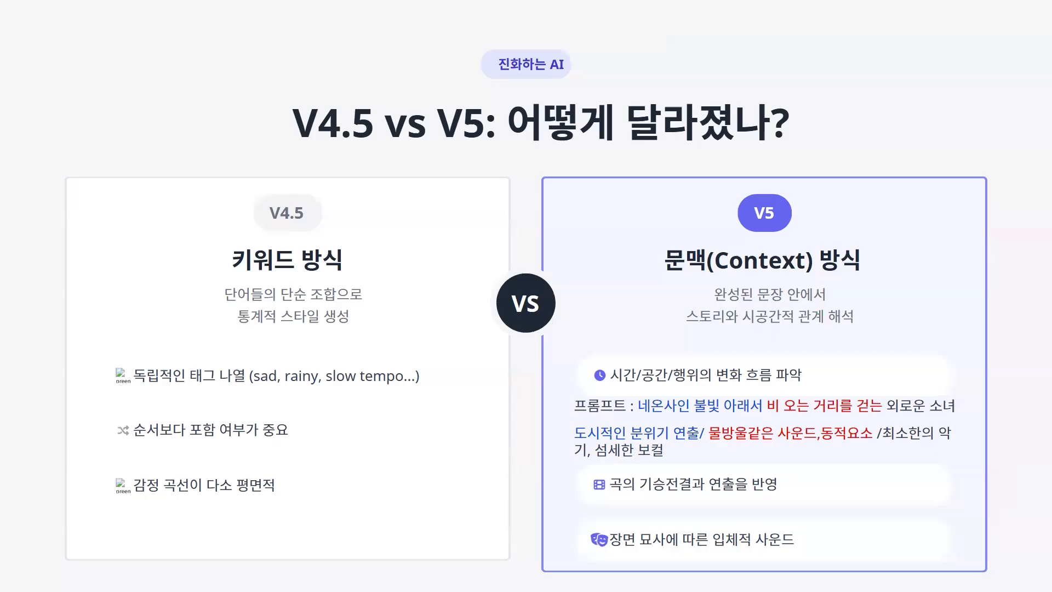
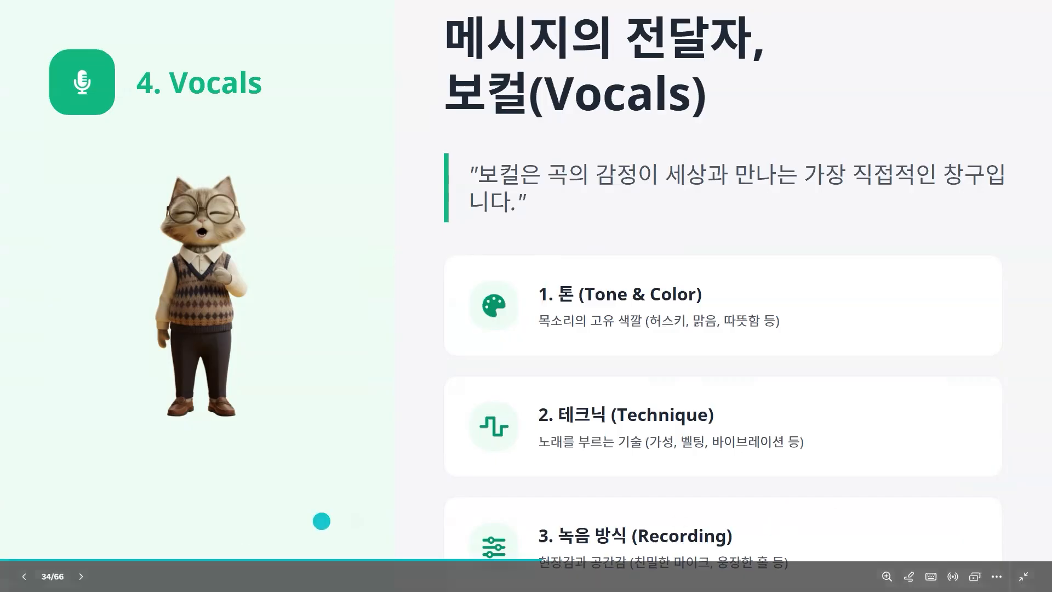
Page through the slides from Vocals on slide 34 to the Suno AI '더보기' menu guide on slide 45.
click(964, 433)
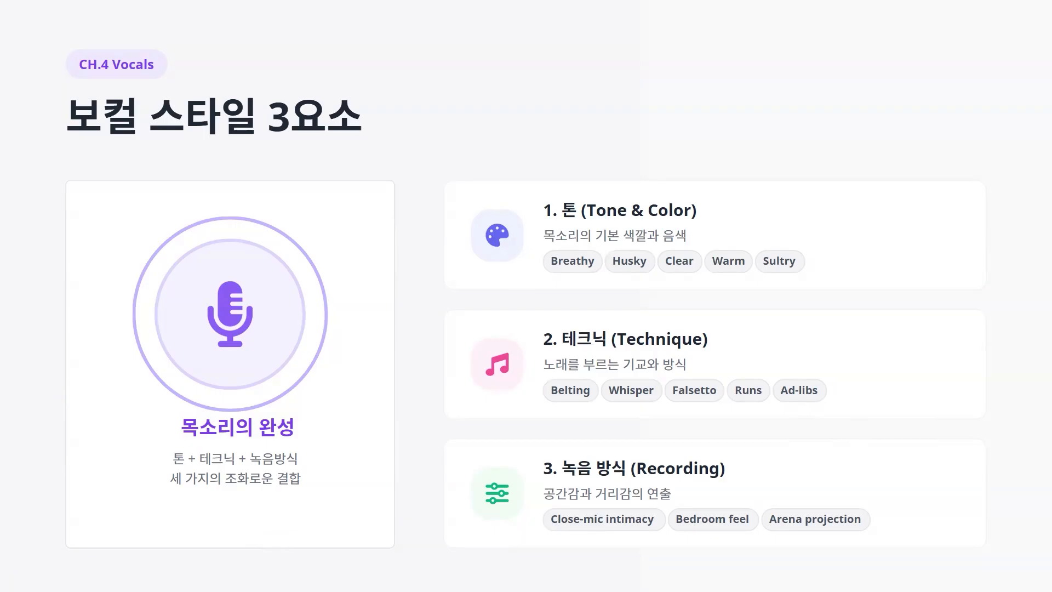
mouse_move(656, 486)
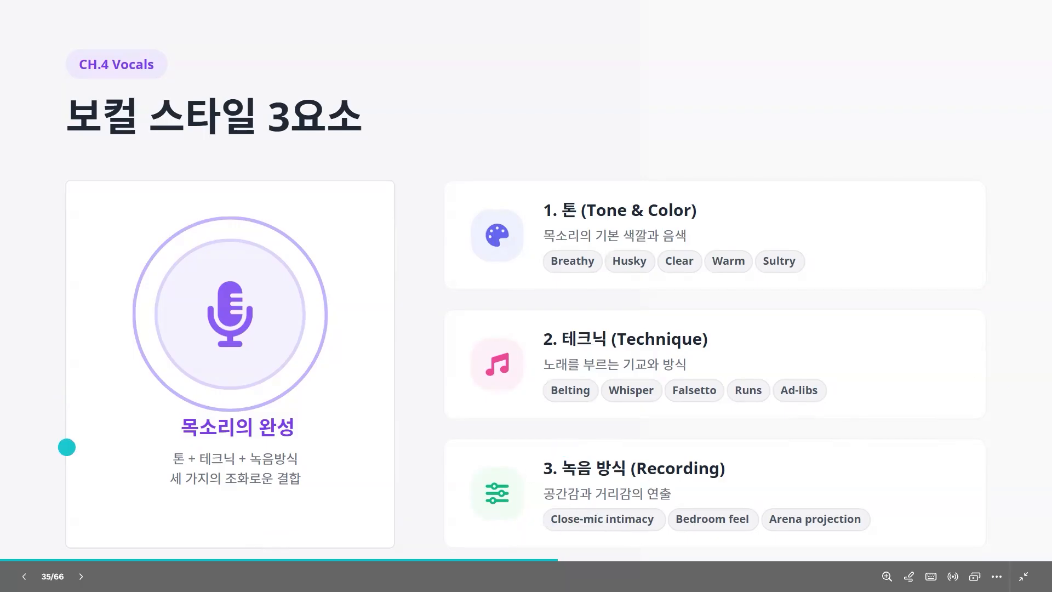
click(975, 382)
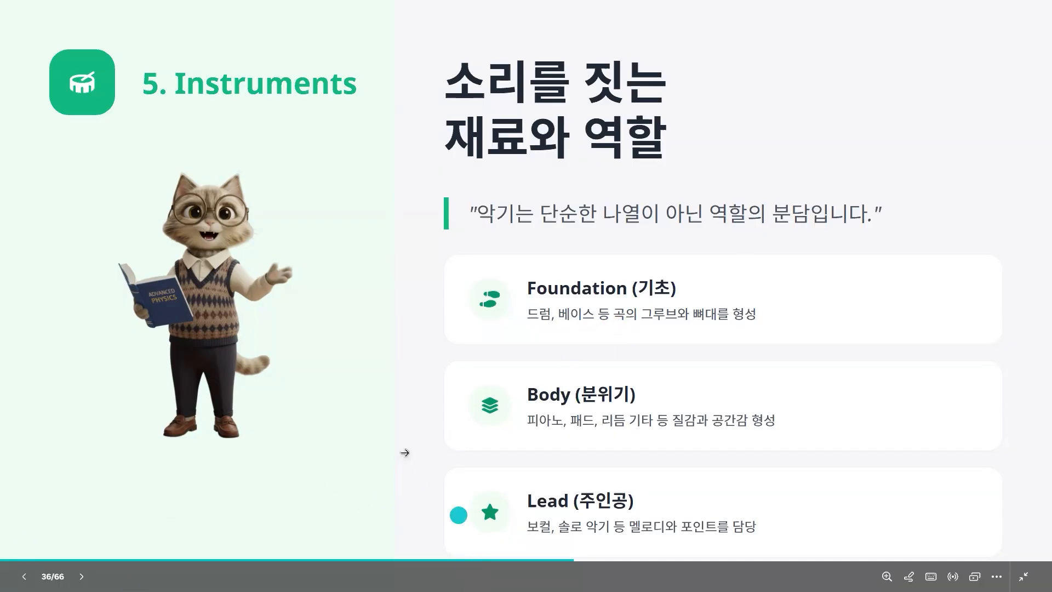
key(Right)
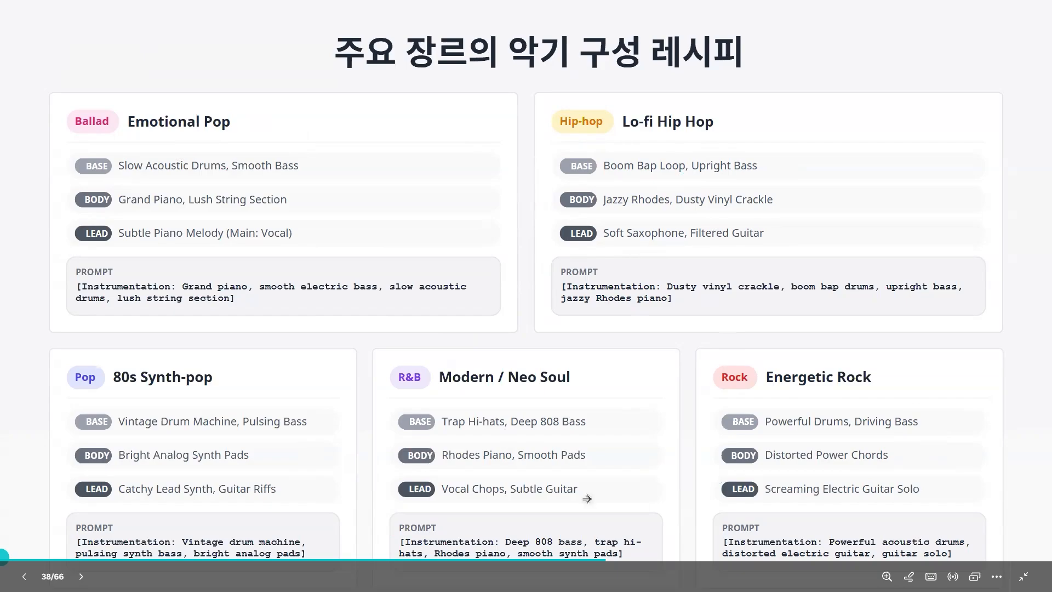
click(994, 415)
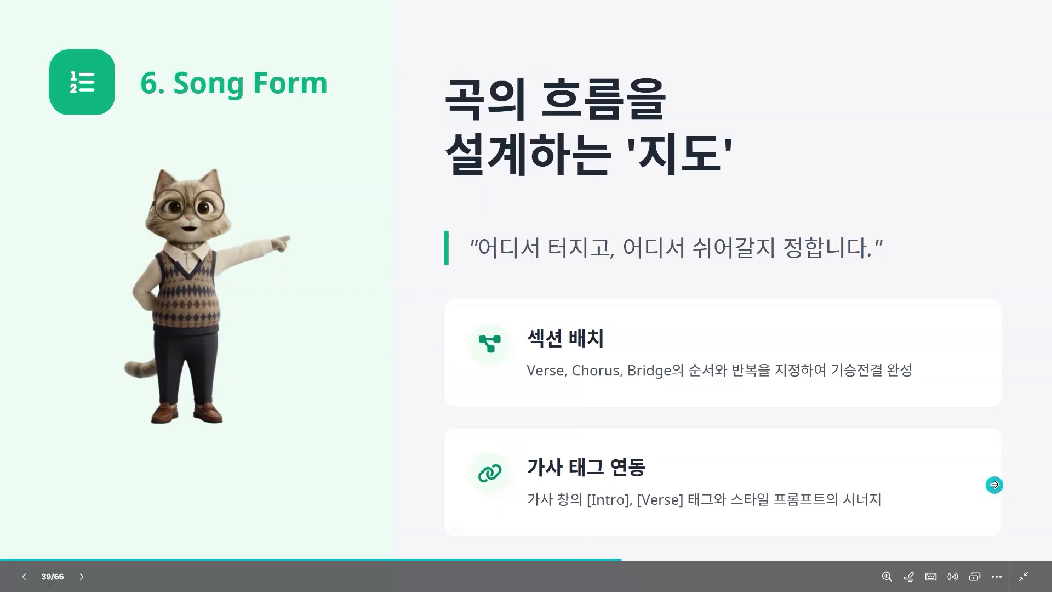
click(995, 485)
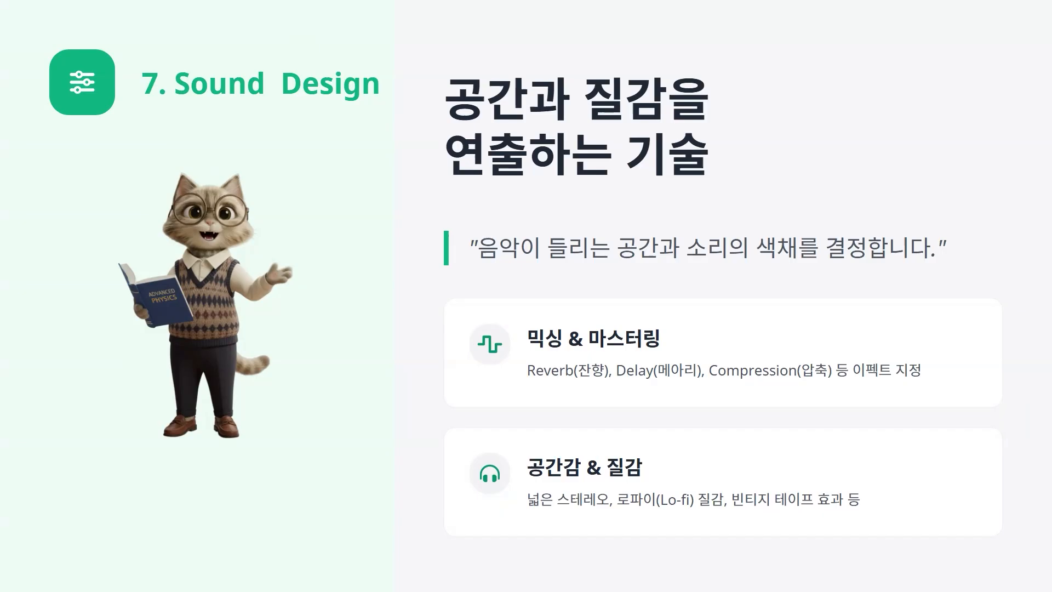
mouse_move(379, 585)
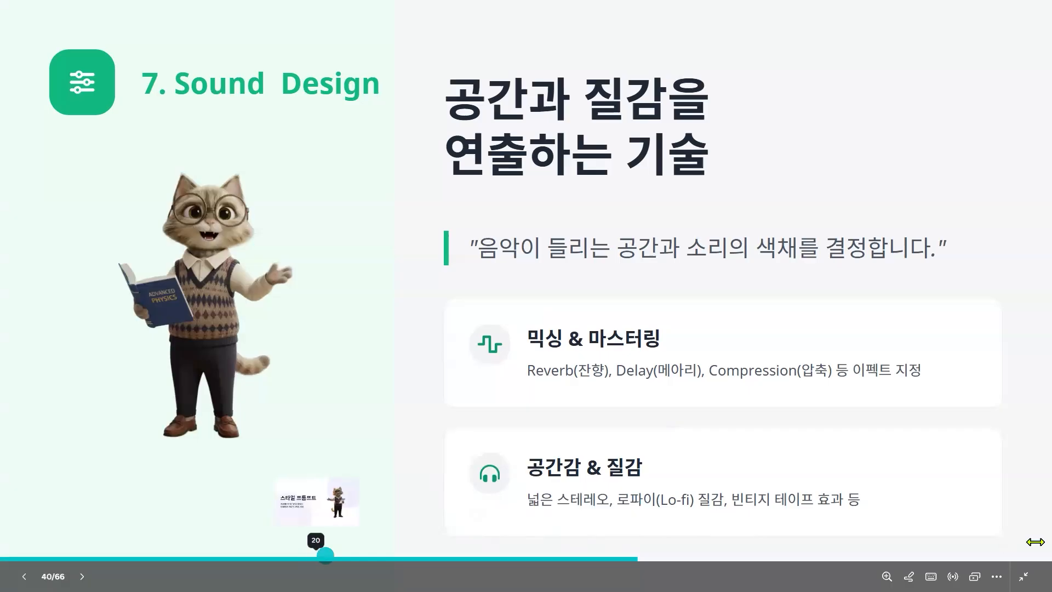
click(973, 488)
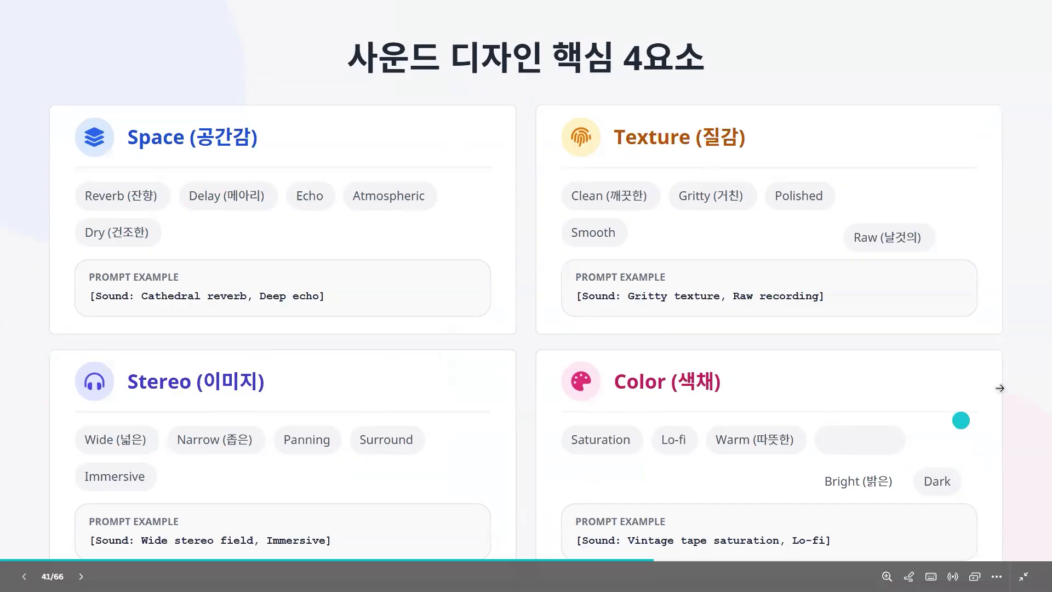
click(996, 360)
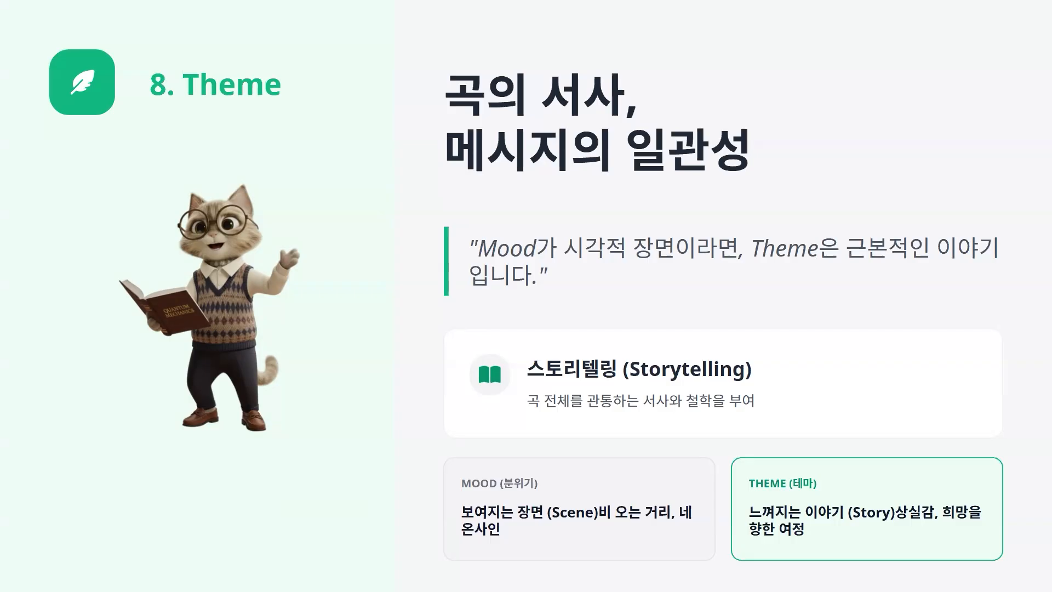
key(Right)
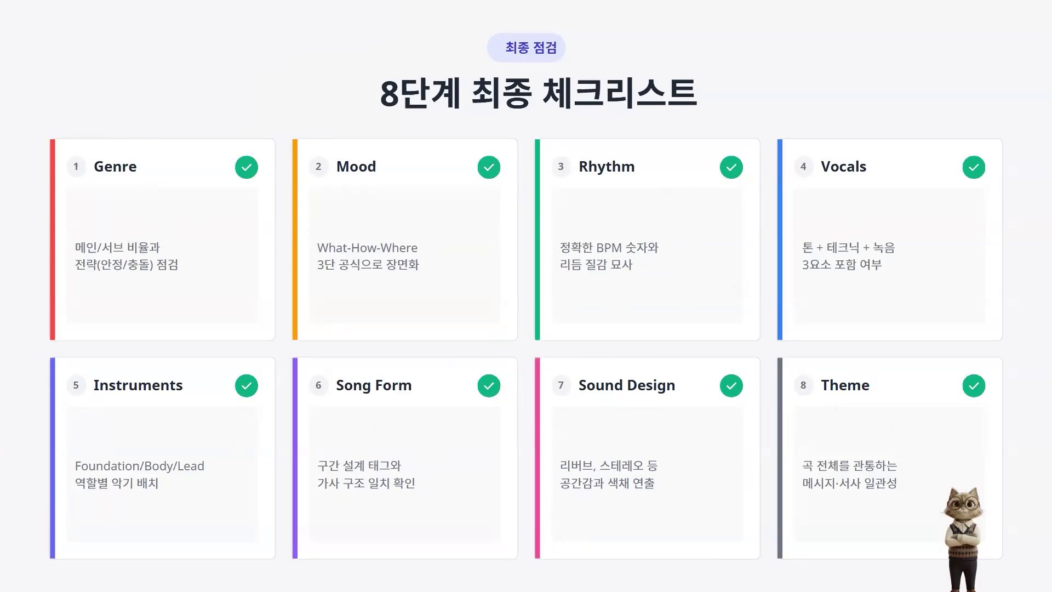
click(935, 437)
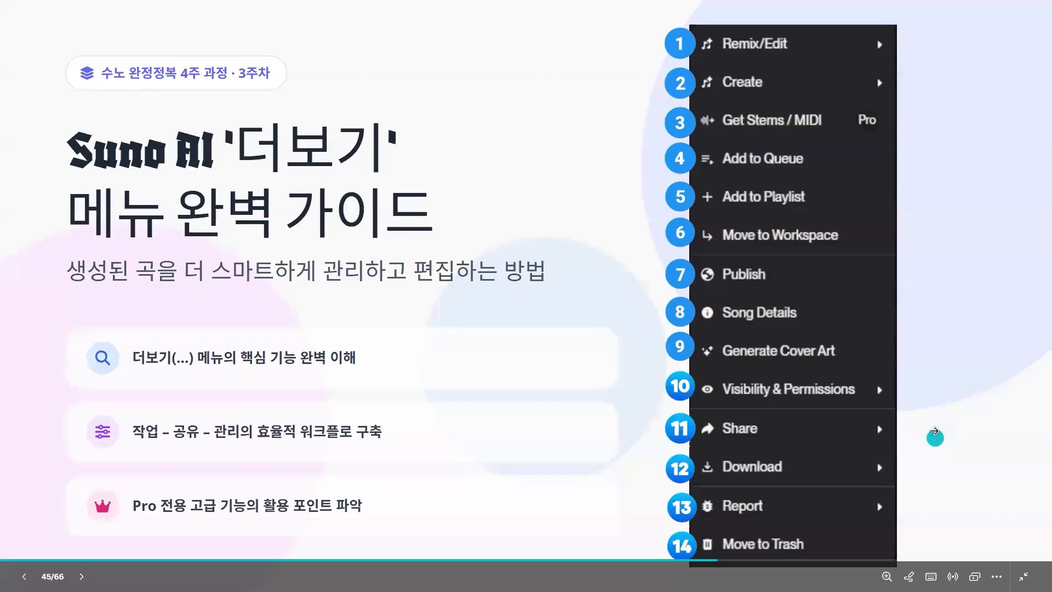
Switch to Google AI Studio and submit the prompt "과거의 나에게 보내는 편지 → 반성, 성장, 화해 에 어울리는 단어와 표현 30개를 작성해줘".
key(Escape)
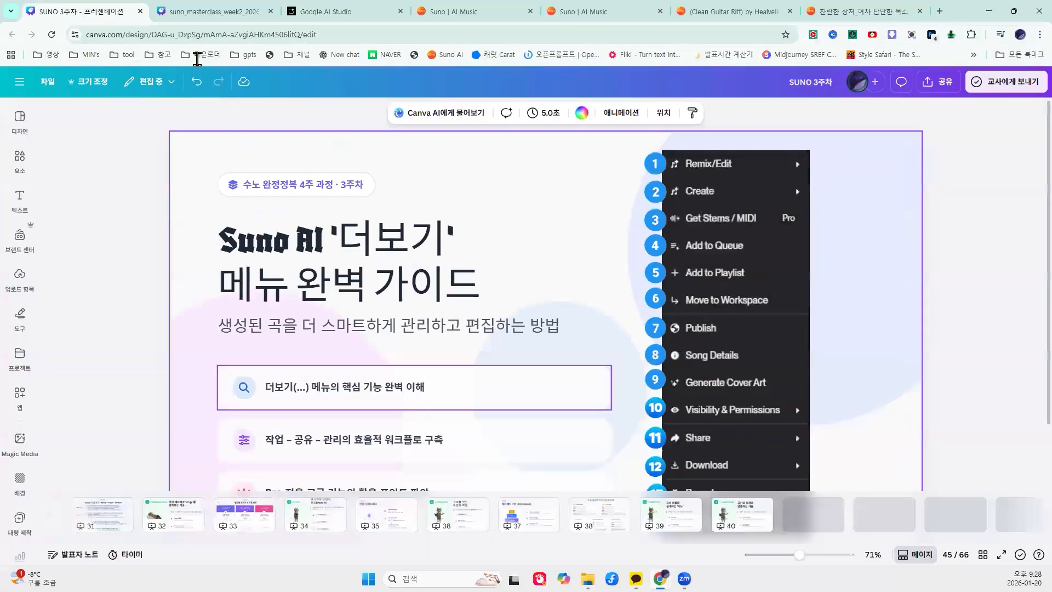
click(340, 13)
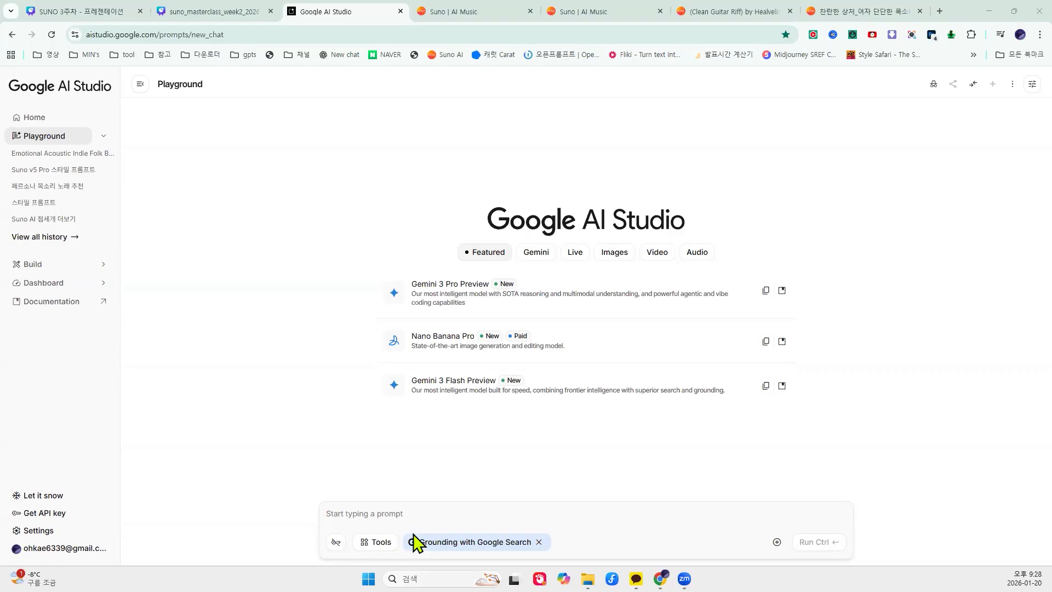
click(383, 513)
text(과거의 나에게 보내는 편지 → 반성, 성장, 화해  에 어울리는 단어와 표현 30개를 작성해줘)
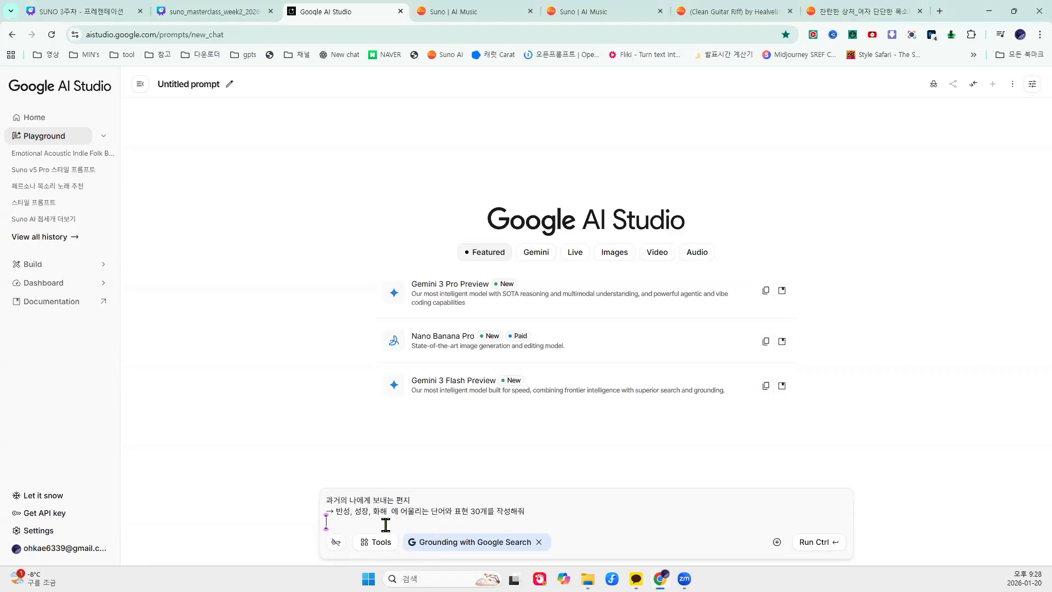
click(818, 543)
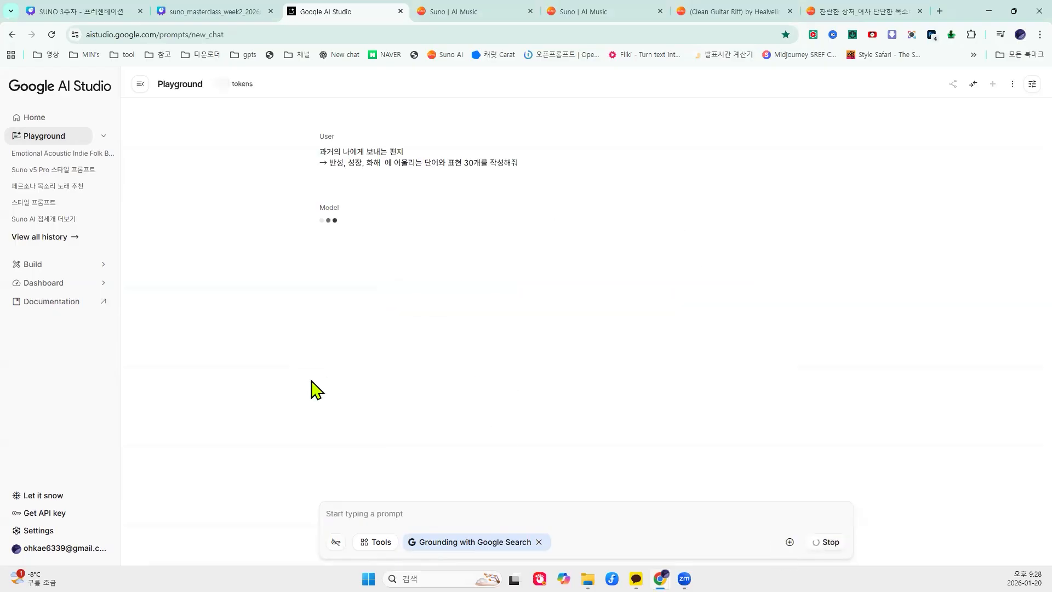
Draft a follow-up prompt repeating the 30-expression request, prefixed with "수노에서 노래를 만들거야. 아래 주제로 만들려고 해.".
click(383, 509)
text(ㅅ)
text(과거의 나에게 보내는 편지 → 반성, 성장, 화해  에 어울리는 단어와 표현 30개를 작성해줘)
text(노에서 노래를 만들거야.)
key(Return)
key(Left)
text(아래 주제로 만들려고 해.)
scroll(415, 373, up, 8)
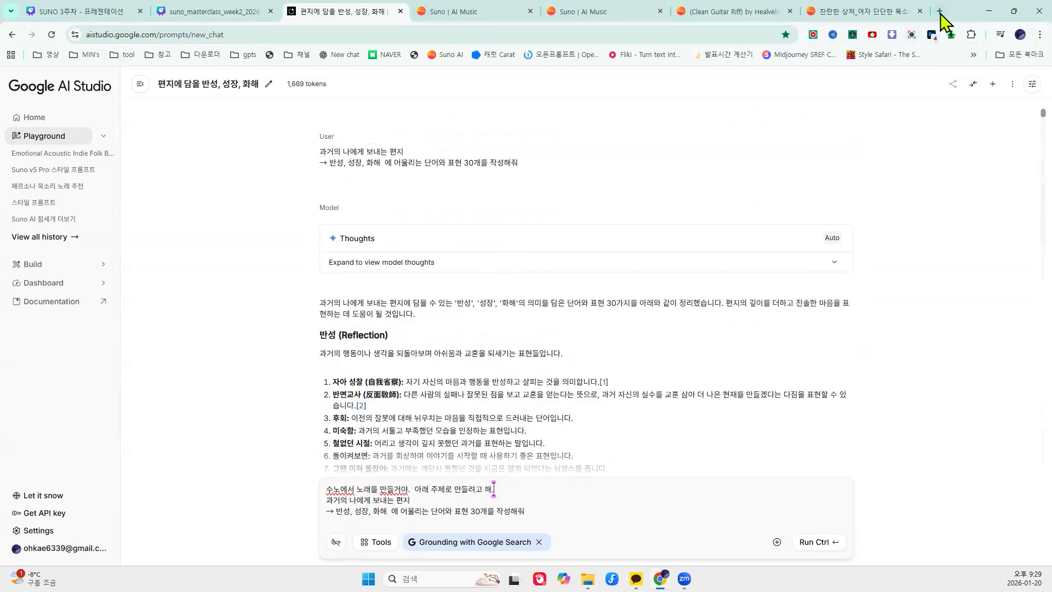
Open ChatGPT in a new tab and submit the song prompt copied from the Google AI Studio draft.
key(ctrl+t)
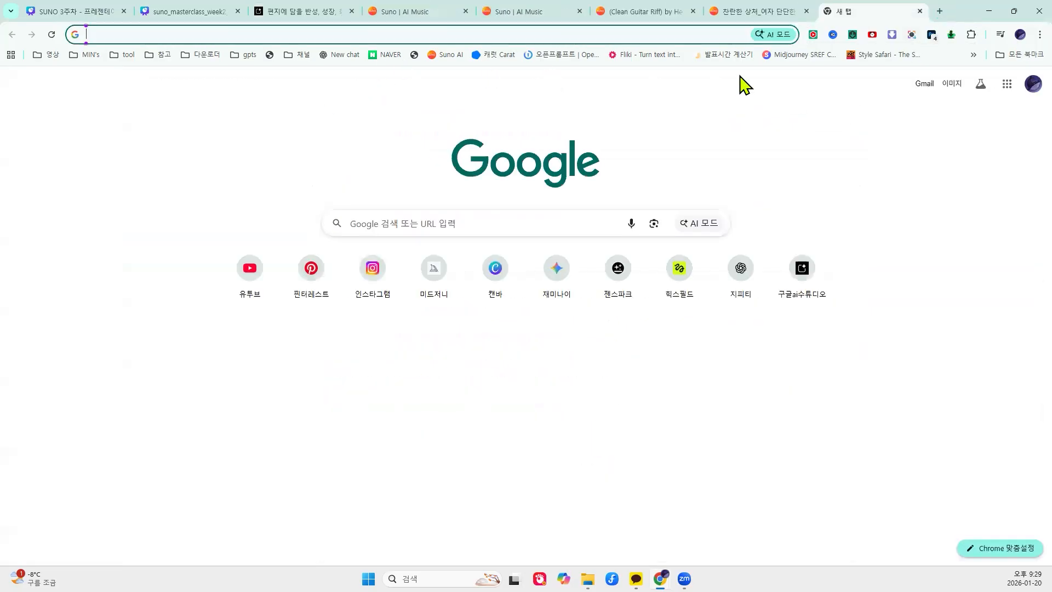
click(330, 53)
click(312, 11)
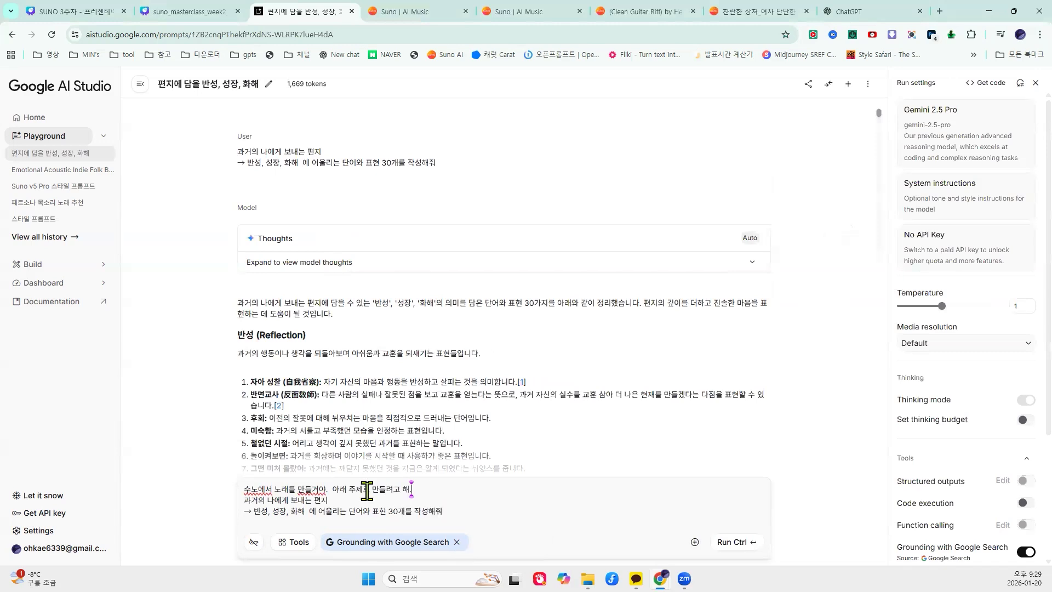
key(ctrl+a)
key(ctrl+c)
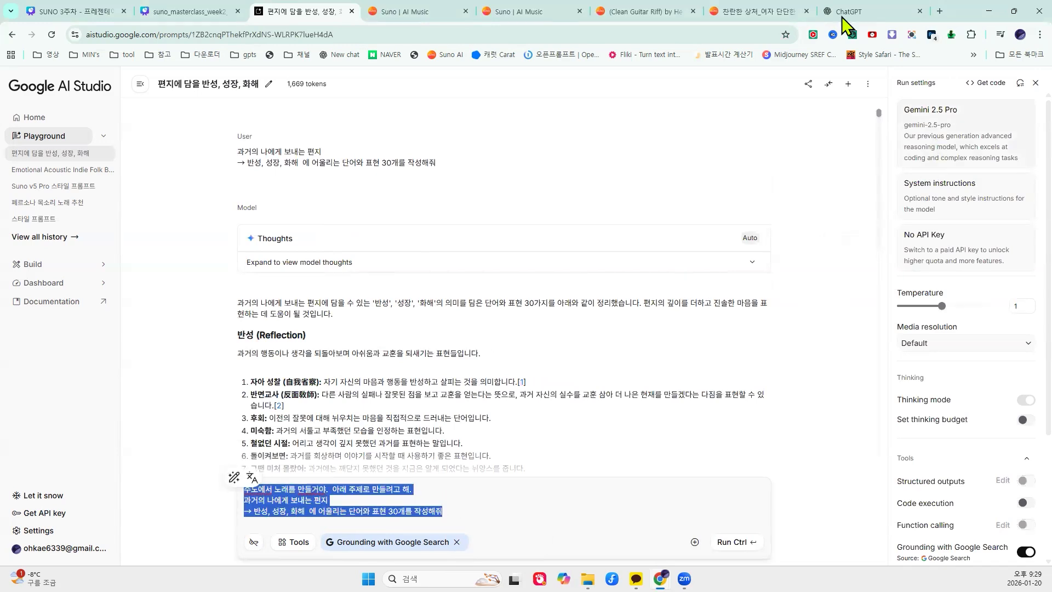
click(844, 16)
key(ctrl+v)
click(792, 345)
Return to Google AI Studio, glance over the first answer and run the drafted song prompt.
click(281, 11)
click(188, 427)
scroll(188, 427, down, 3)
drag(267, 133, 437, 140)
click(735, 543)
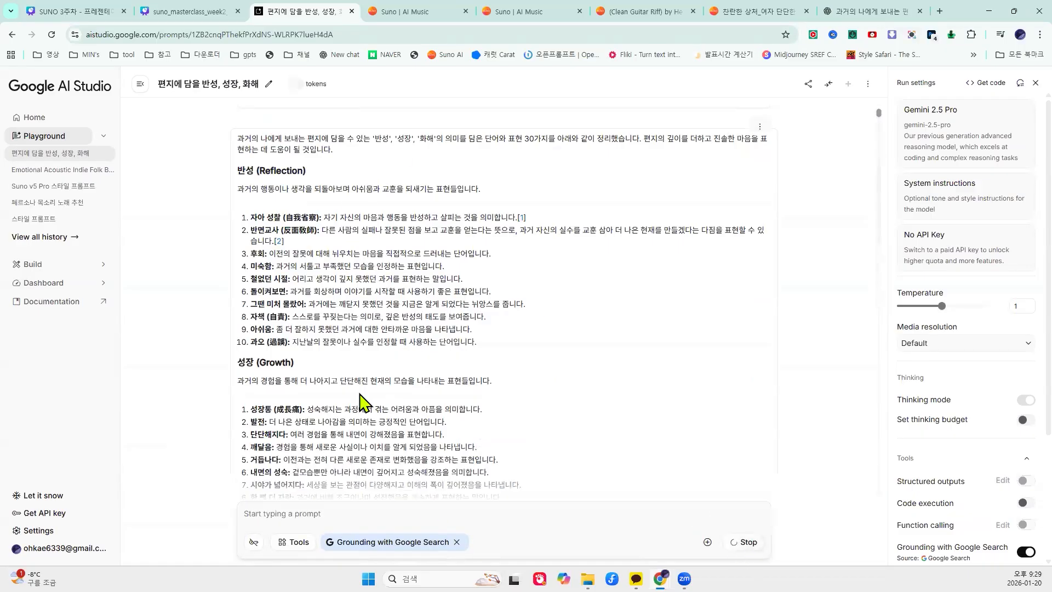
Review ChatGPT's lists of words and expressions for reflection, growth and reconciliation.
click(866, 12)
drag(404, 129, 597, 160)
drag(388, 207, 490, 273)
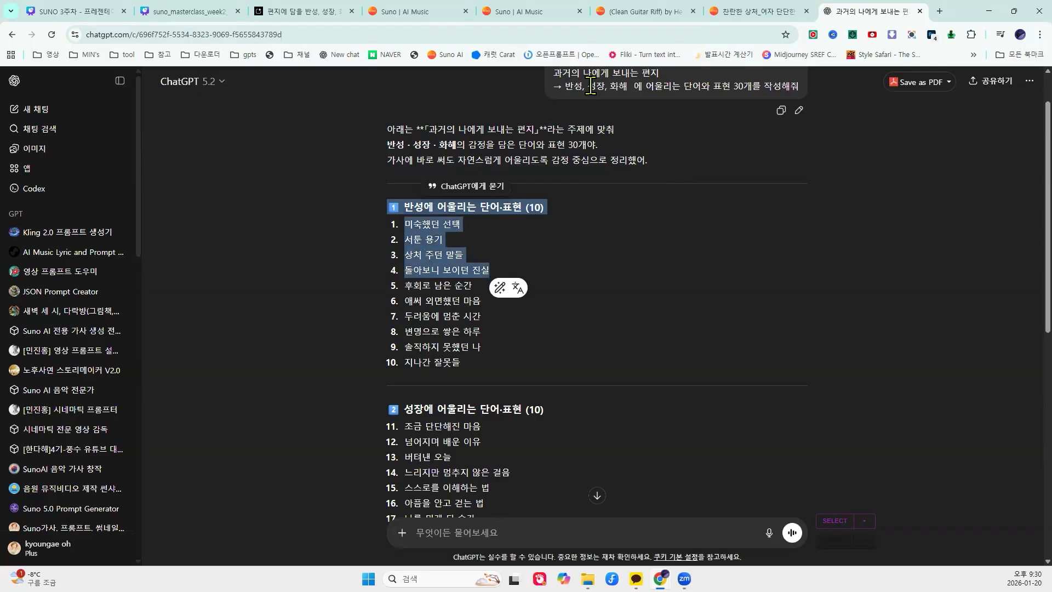
click(367, 233)
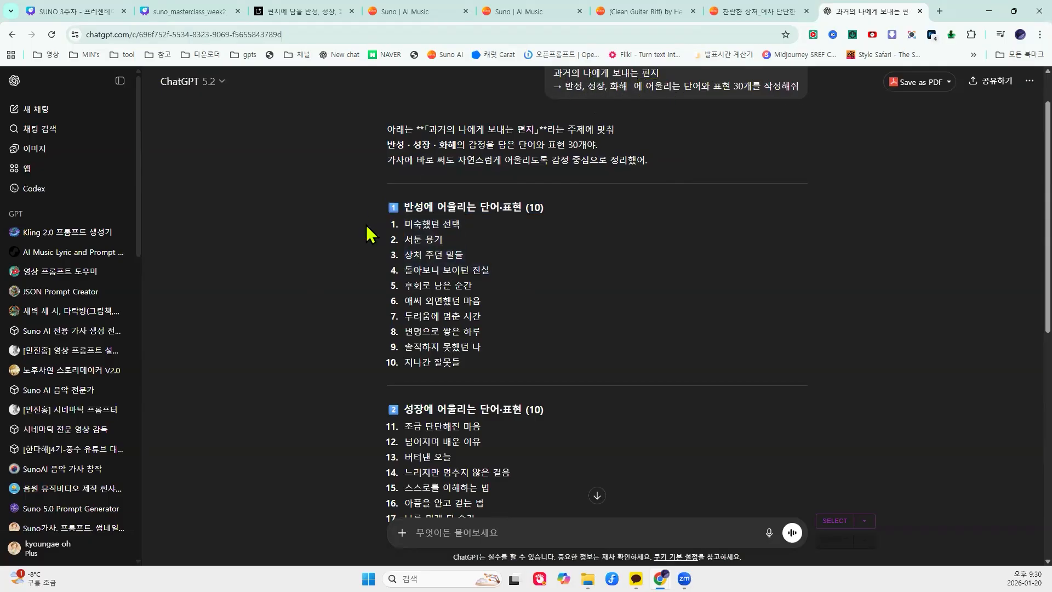
drag(437, 207, 482, 351)
scroll(428, 204, down, 4)
scroll(428, 205, down, 3)
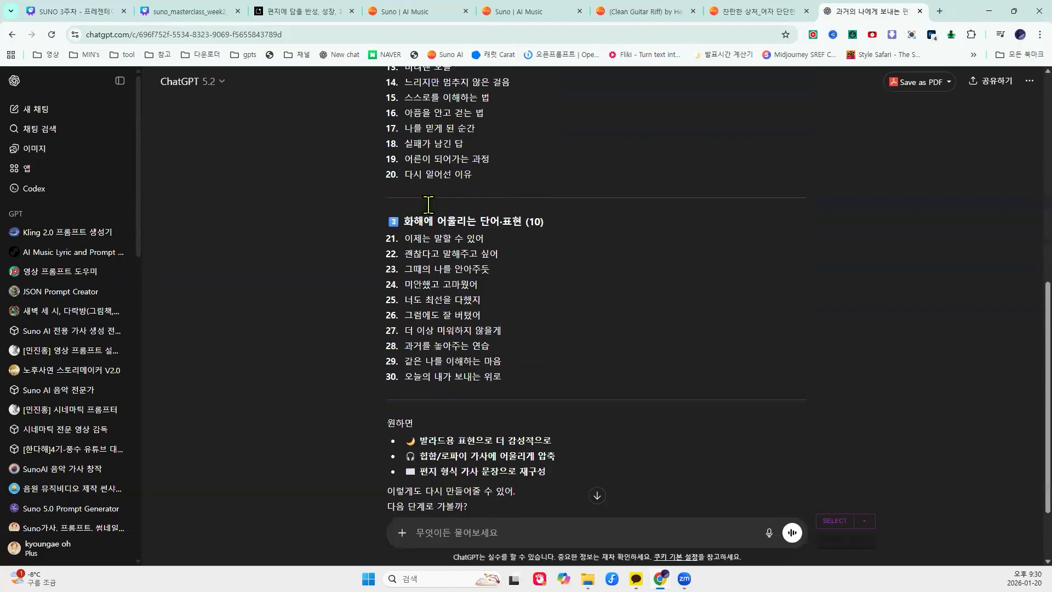
scroll(428, 204, down, 1)
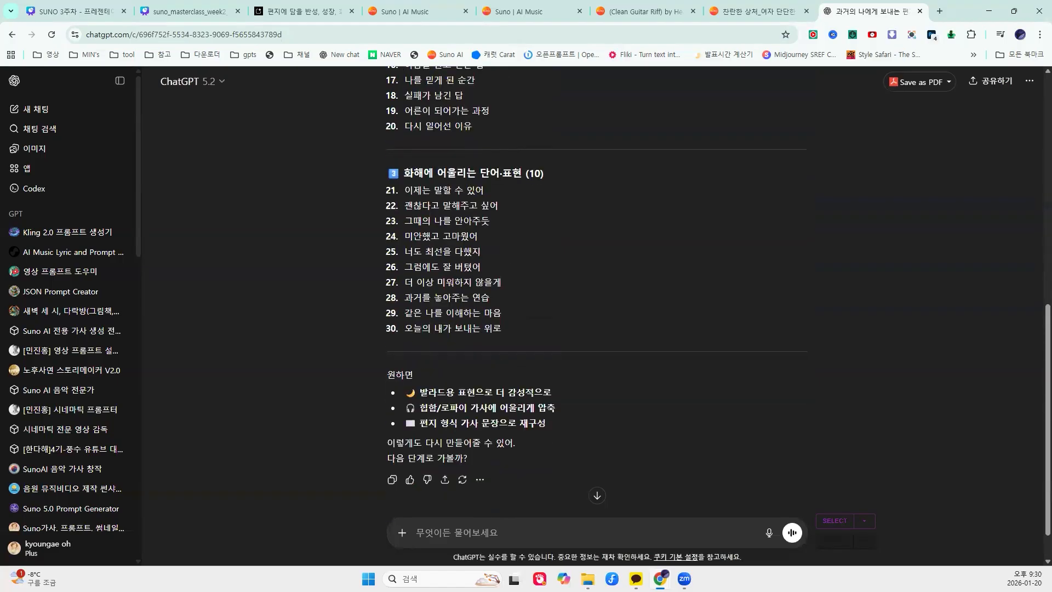
Ask both ChatGPT and Google AI Studio "이 주제에 어울리는 음악 스타일과 분위기를 영어 / 한글로 5가지 추천해줘".
text(이 주제에 어울리는 음악 스타일과 분위기를 영어 / 한글로 5가지 추천해줘)
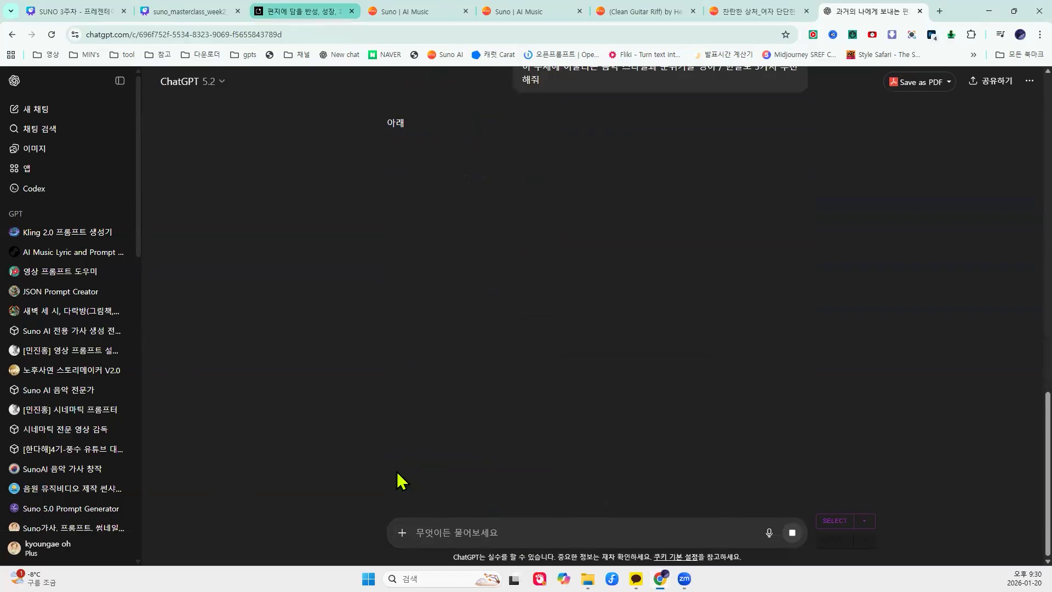
click(305, 12)
click(281, 510)
scroll(336, 444, down, 8)
key(ctrl+v)
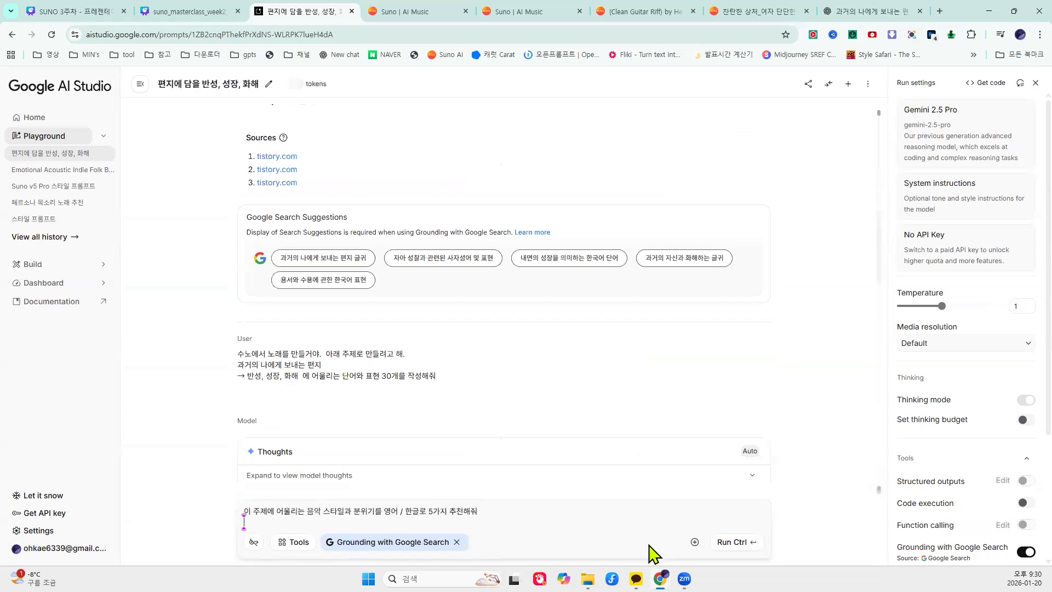
key(ctrl+Return)
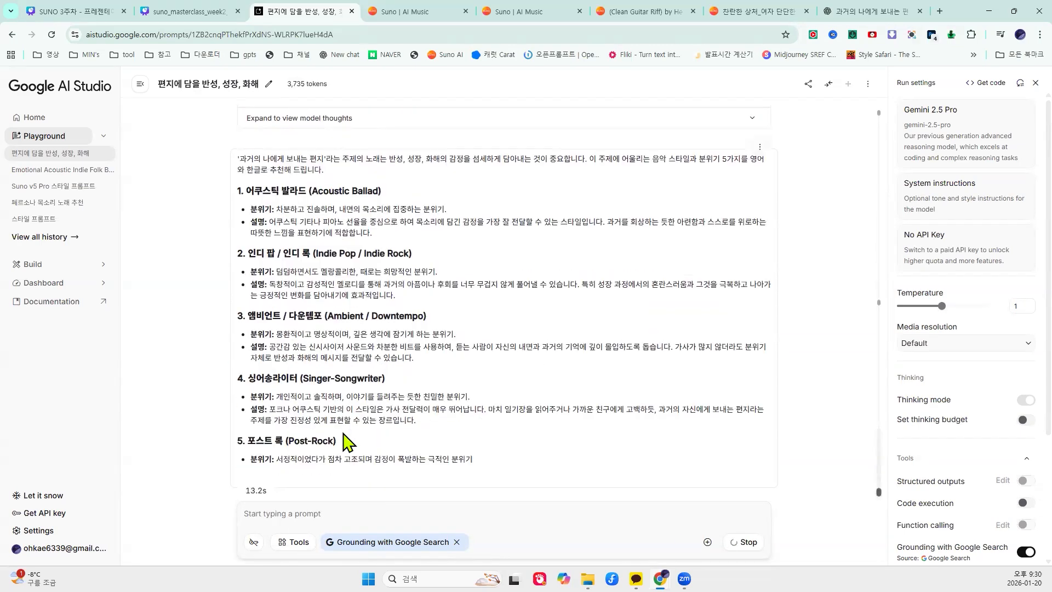
Compare the five music style and mood recommendations given by Google AI Studio with those given by ChatGPT.
scroll(415, 361, up, 5)
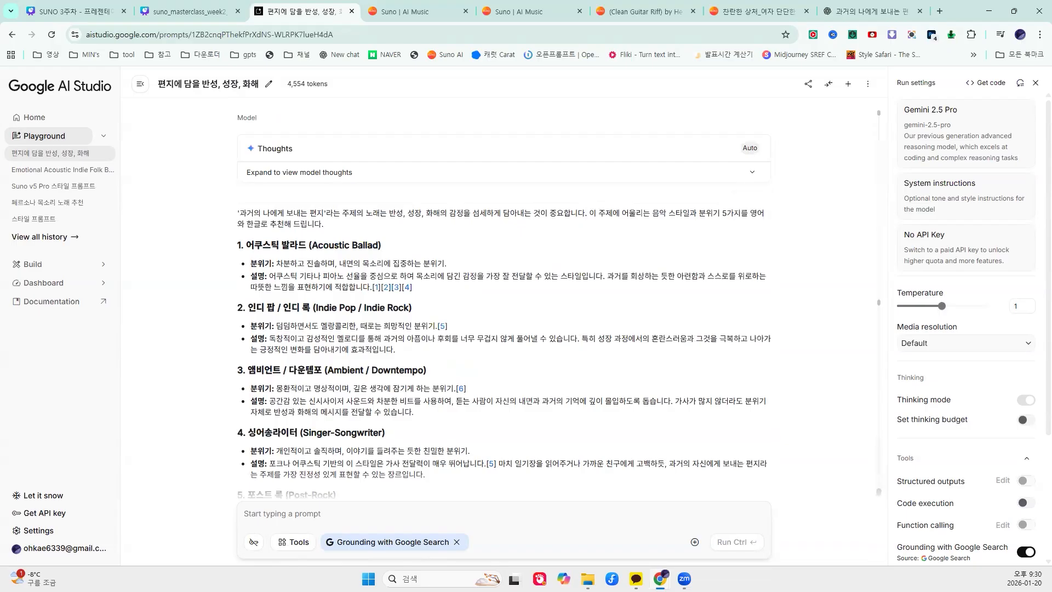
click(871, 11)
scroll(380, 228, up, 1)
scroll(394, 192, down, 2)
drag(404, 165, 517, 185)
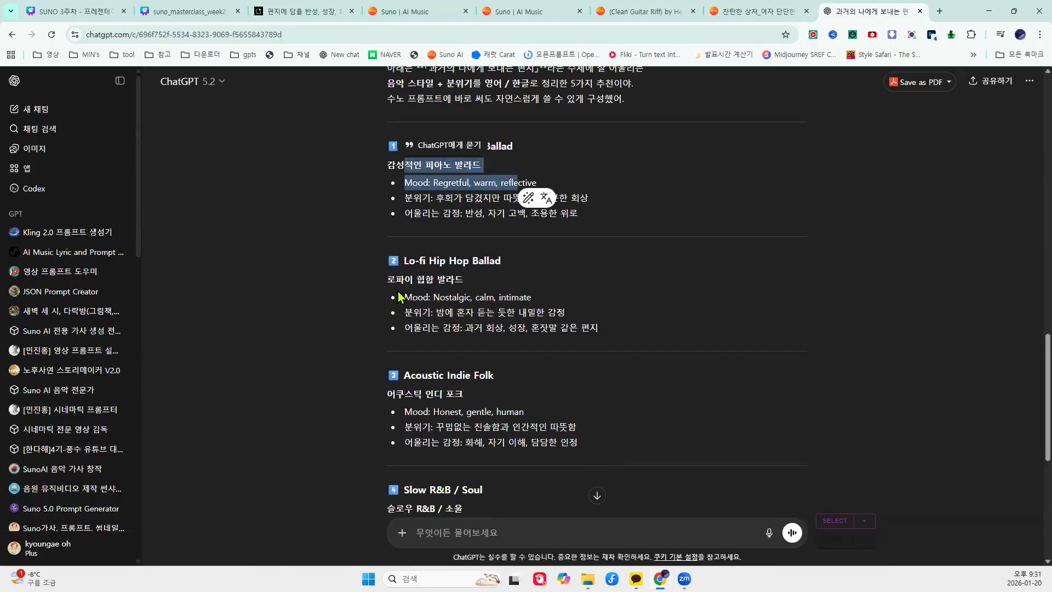
click(329, 388)
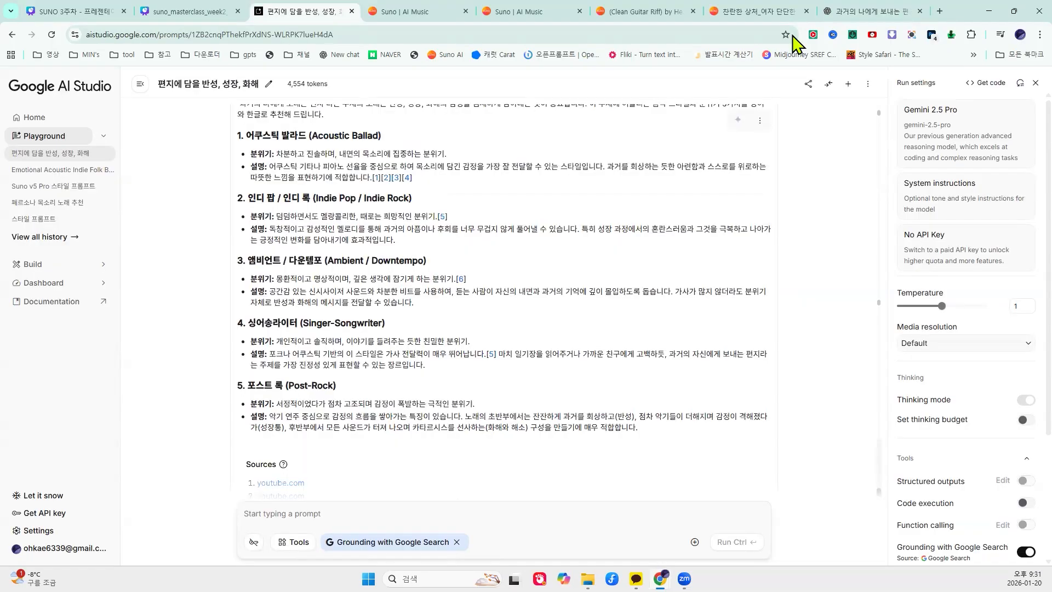
click(839, 17)
click(348, 263)
scroll(347, 263, up, 3)
scroll(348, 264, down, 4)
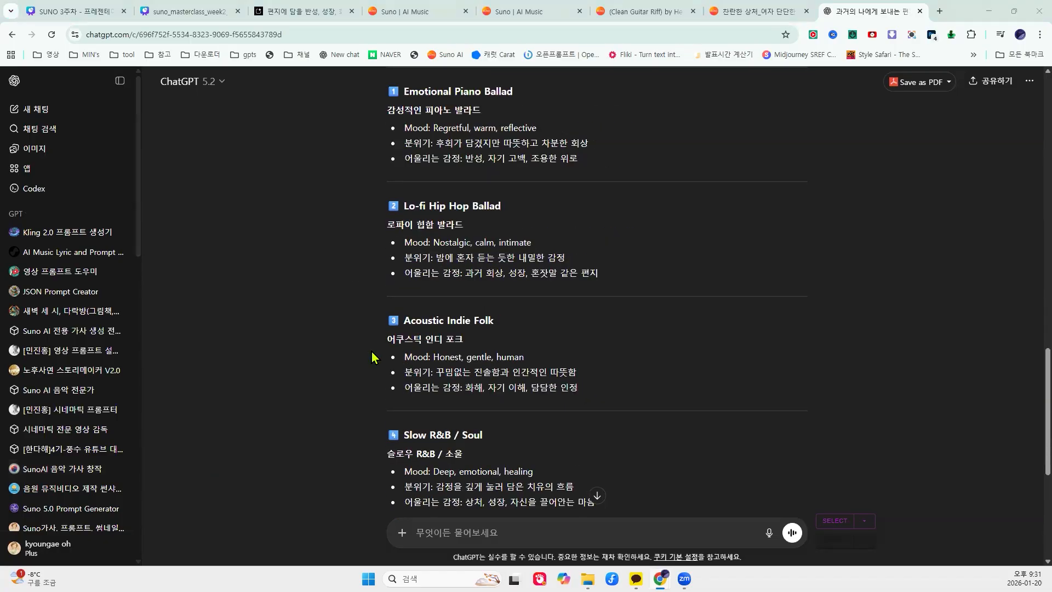
scroll(392, 375, down, 1)
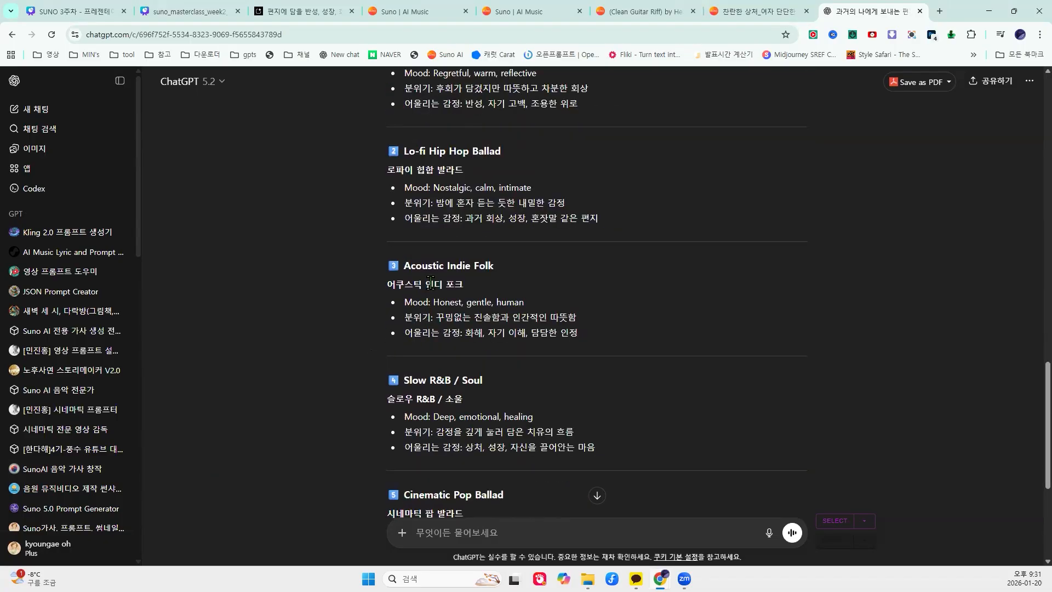
Draft a ChatGPT prompt reading "아래 내용으로 수노에서 음악을 만들려고 해. 가사를 작성해줘" above the copied Acoustic Indie Folk recommendation.
drag(581, 337, 401, 262)
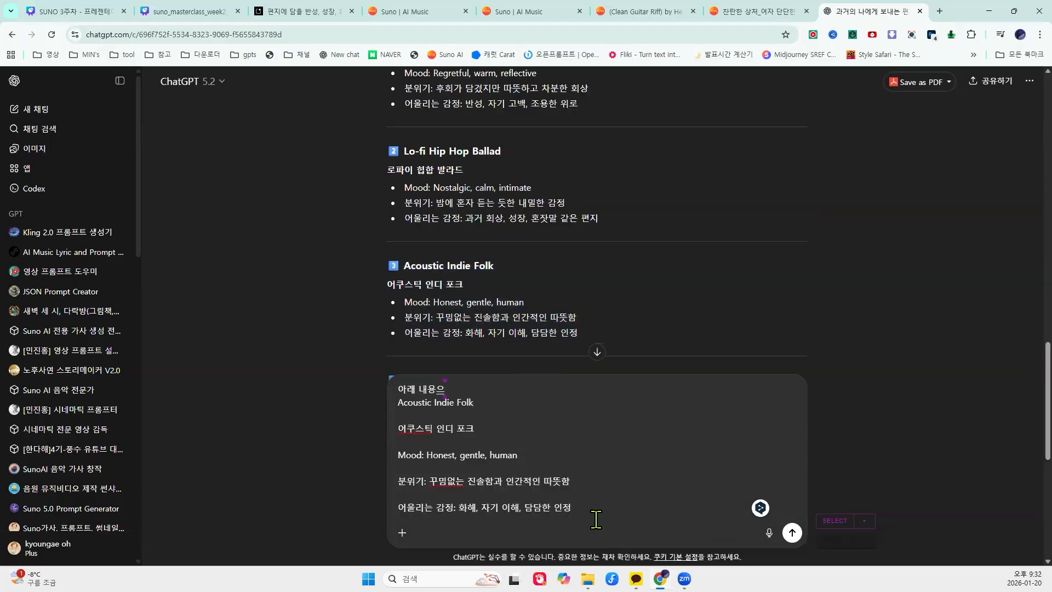
text(수노에서 음악을 만드)
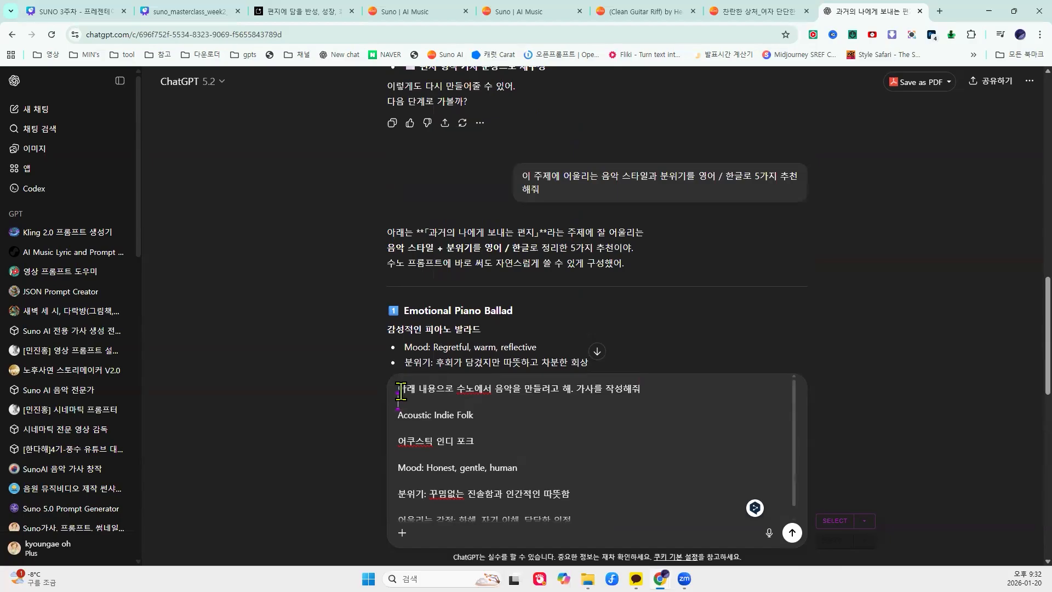
triple_click(570, 392)
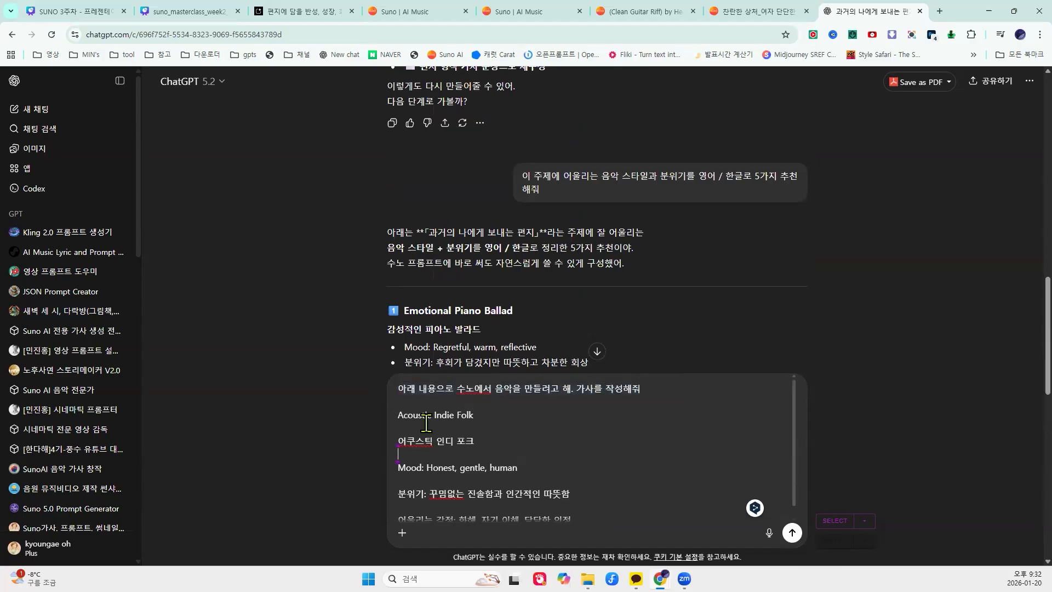
Copy the Acoustic Indie Folk description from the ChatGPT draft into the prompt of Suno's Write Full Song lyrics generator.
drag(398, 415, 606, 535)
key(ctrl+c)
click(400, 12)
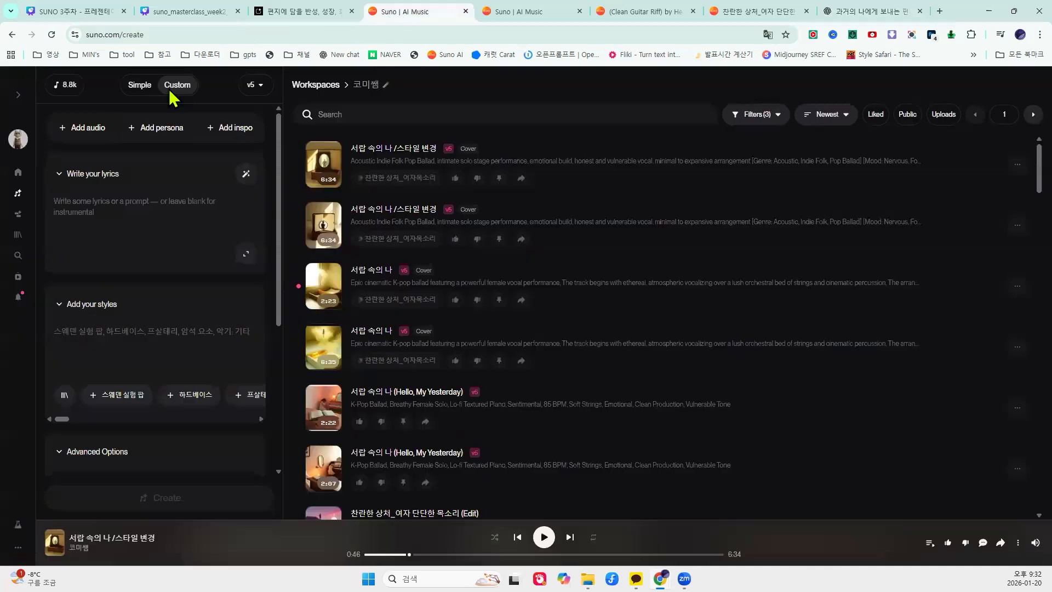
click(246, 174)
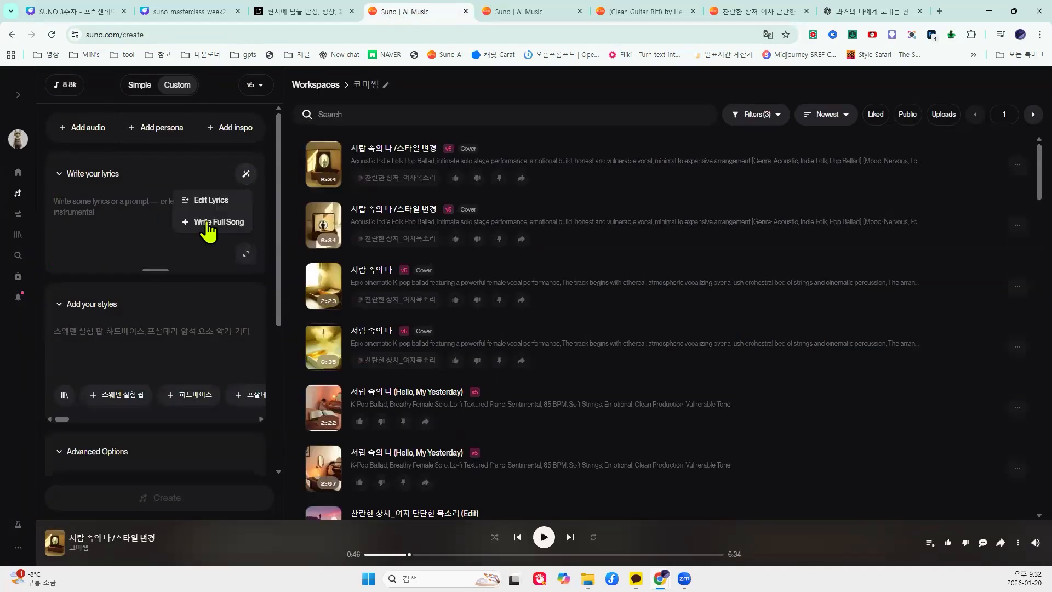
click(210, 221)
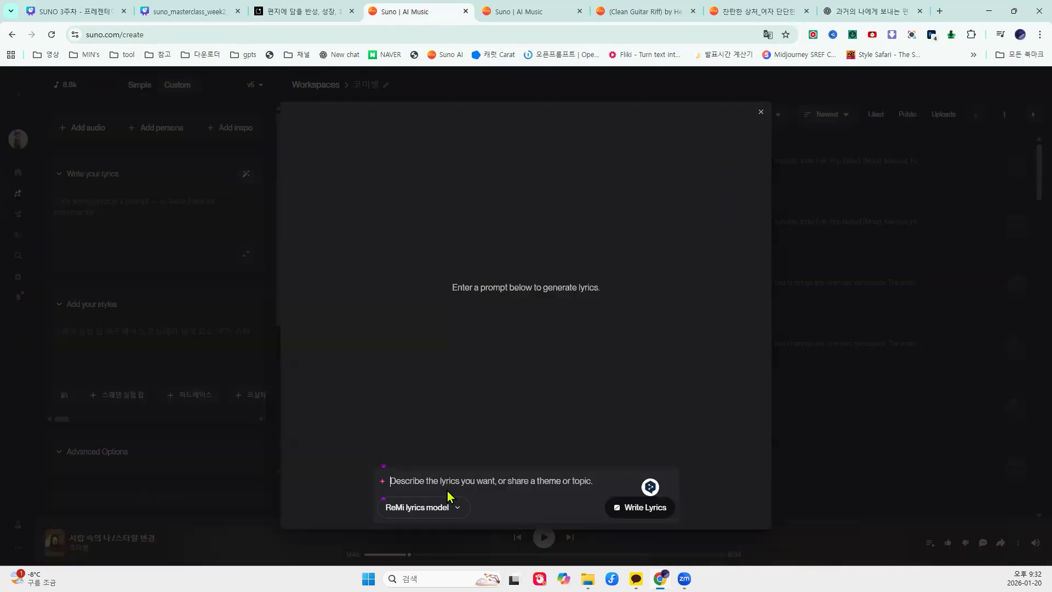
key(ctrl+v)
double_click(547, 481)
click(503, 455)
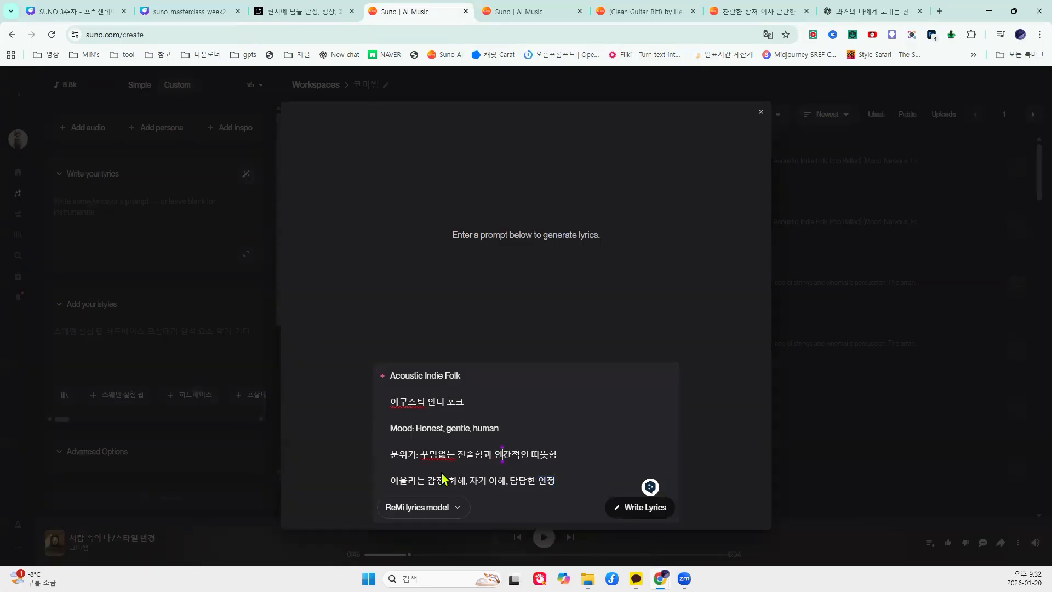
Generate lyrics from the Acoustic Indie Folk description with the ReMi lyrics model and read through the second option.
click(403, 510)
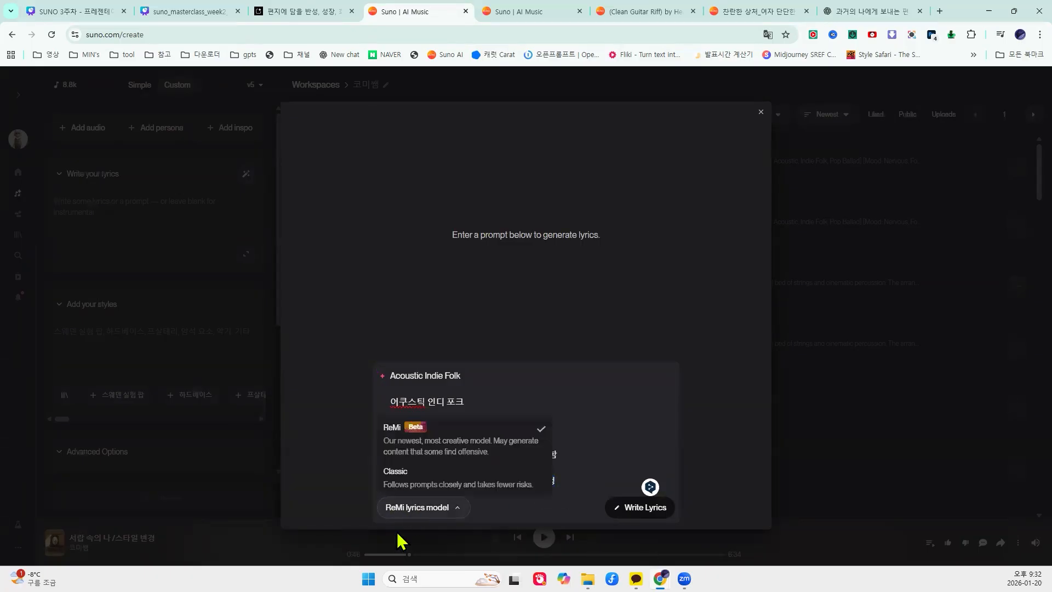
click(395, 450)
click(639, 509)
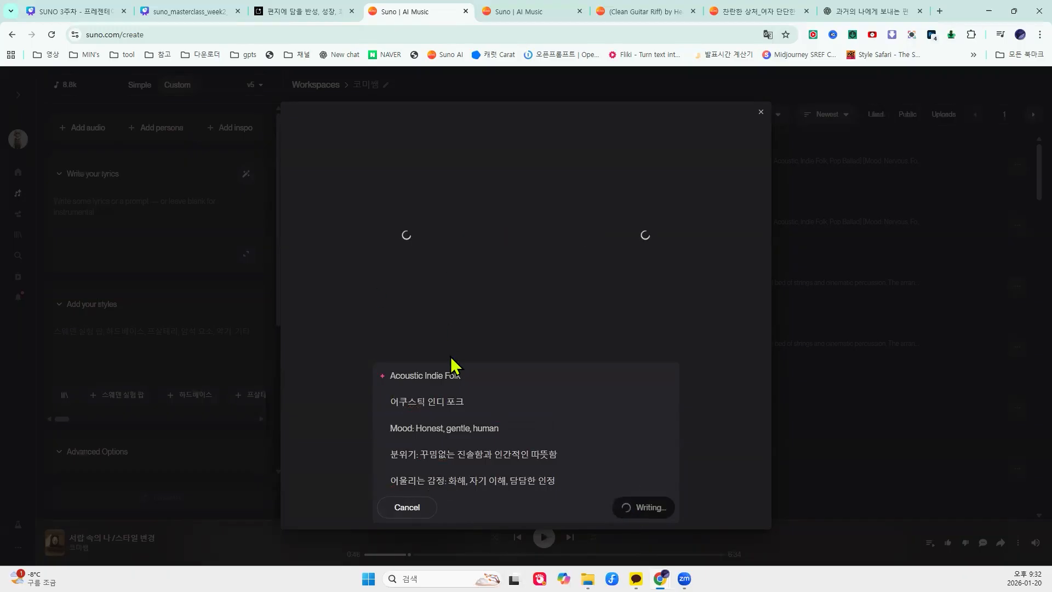
drag(555, 165, 613, 215)
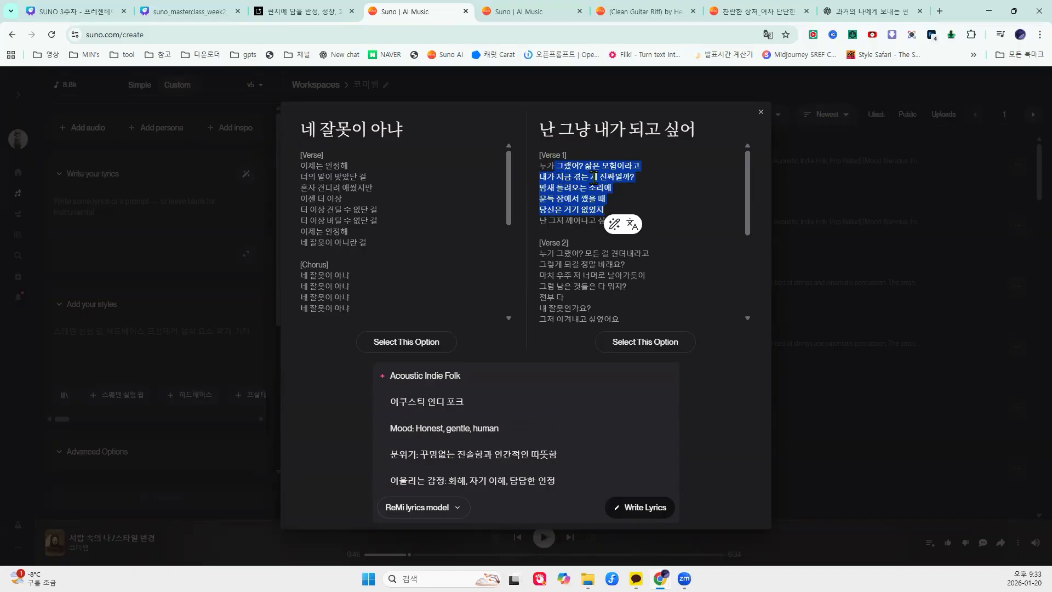
click(556, 187)
drag(557, 188, 590, 252)
click(588, 220)
scroll(593, 256, up, 5)
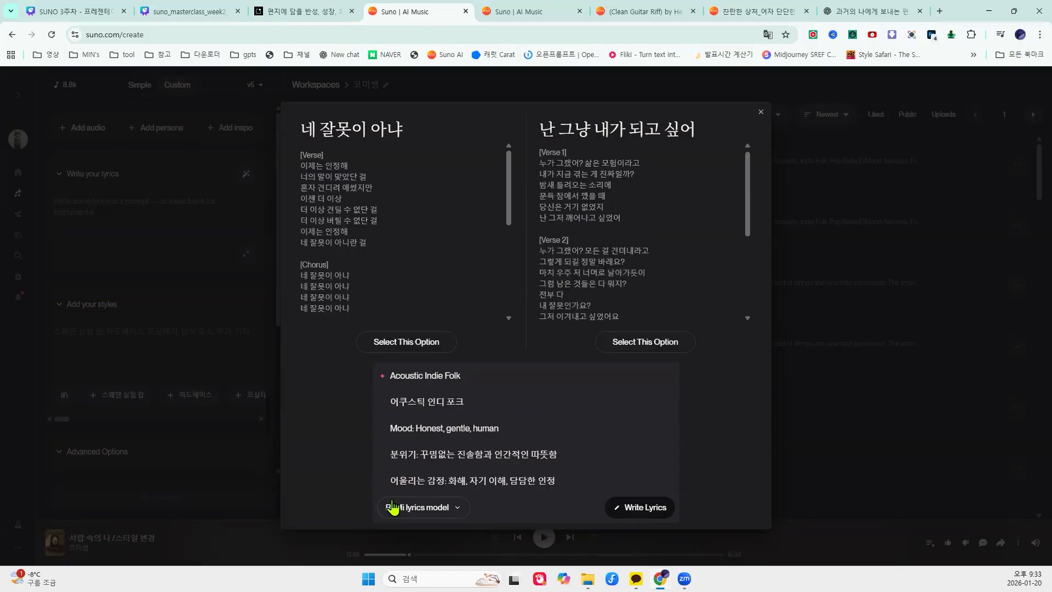
Generate the lyrics again with the Classic lyrics model, choose the option "다시 말해도 괜찮아" and expand the lyrics editor.
click(404, 509)
click(403, 485)
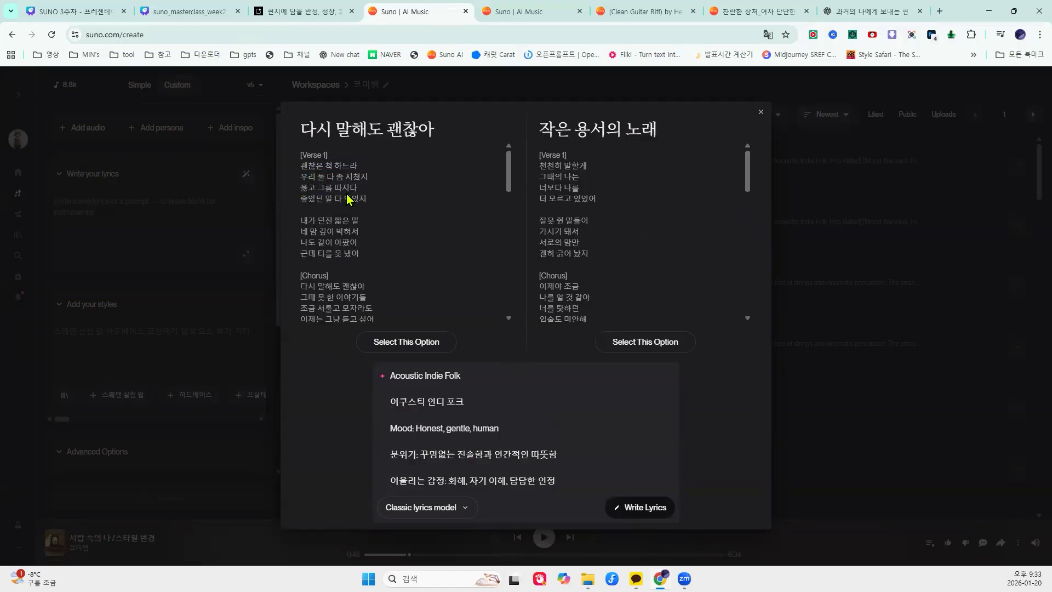
drag(301, 188, 359, 222)
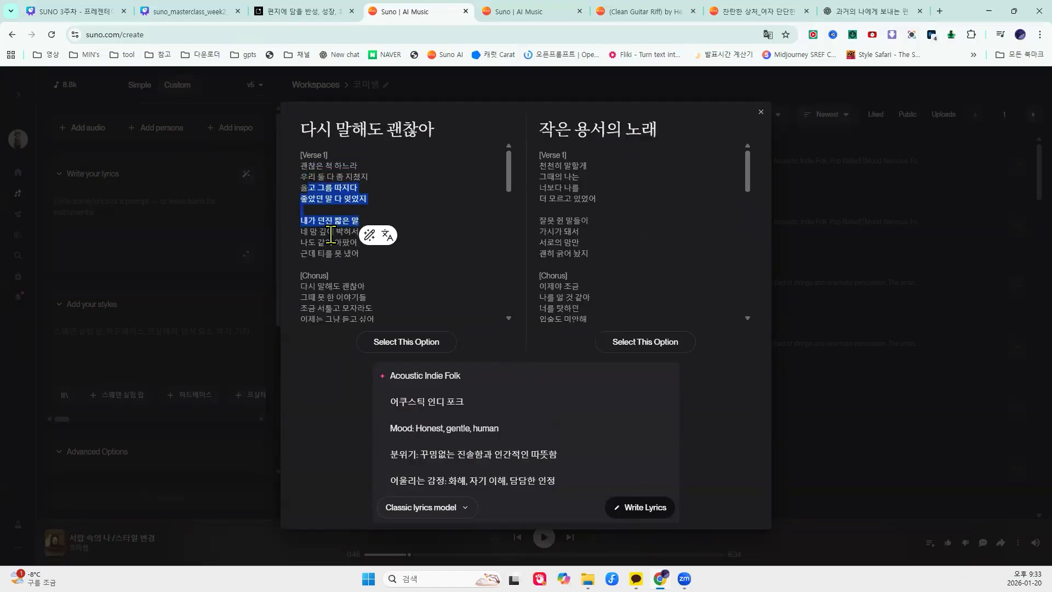
click(331, 243)
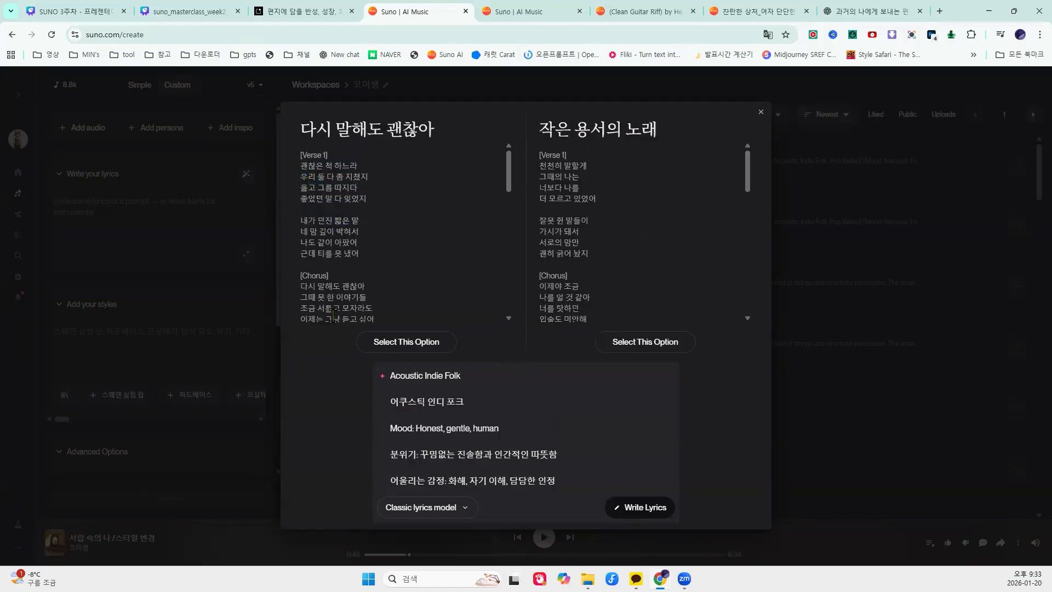
click(401, 346)
click(246, 376)
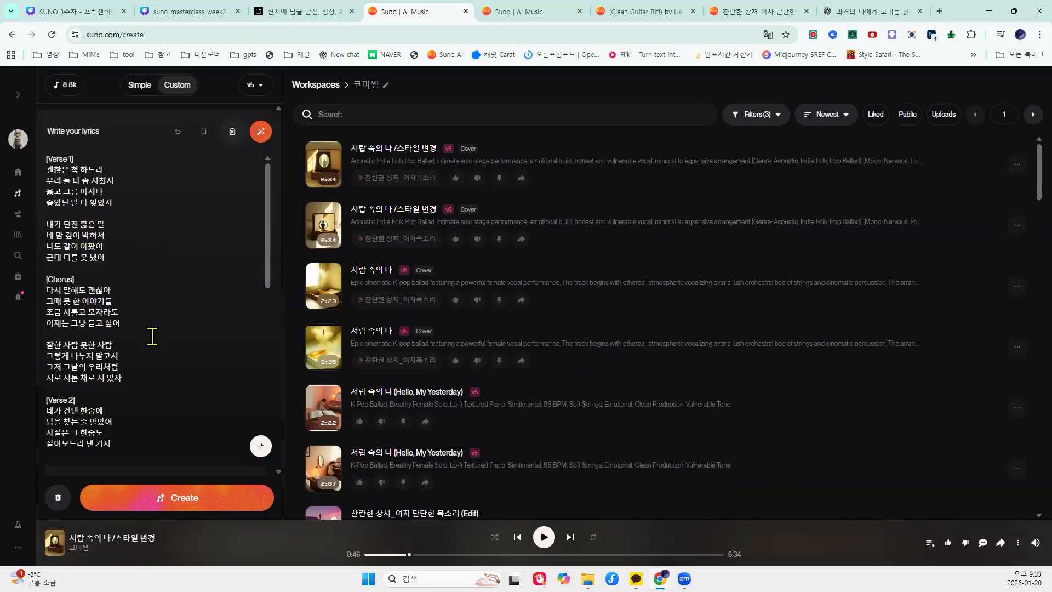
Copy the full Suno lyrics into ChatGPT and submit them with the introduction "아래 가사로 수노에서 노래를 만들려고 해.".
drag(45, 152, 57, 89)
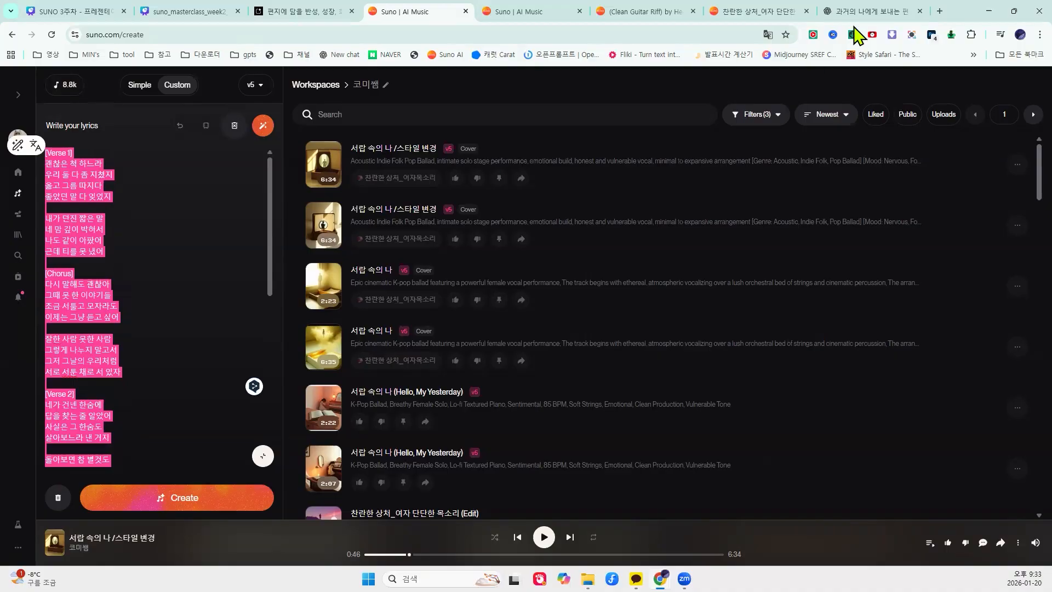
text(ㄱ)
text(ㅏㅅ)
text(ㅏ)
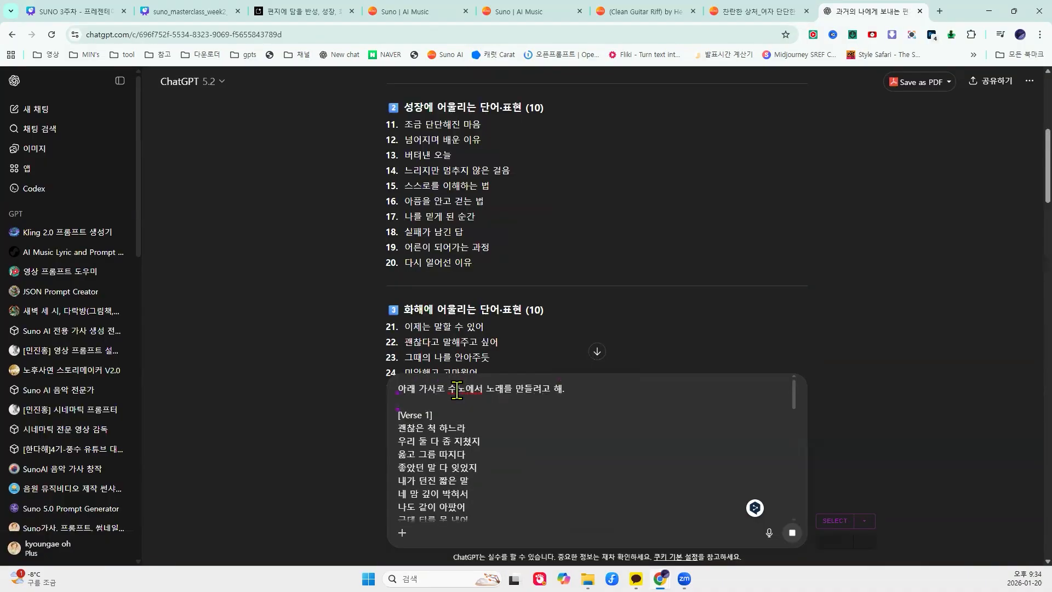
key(Return)
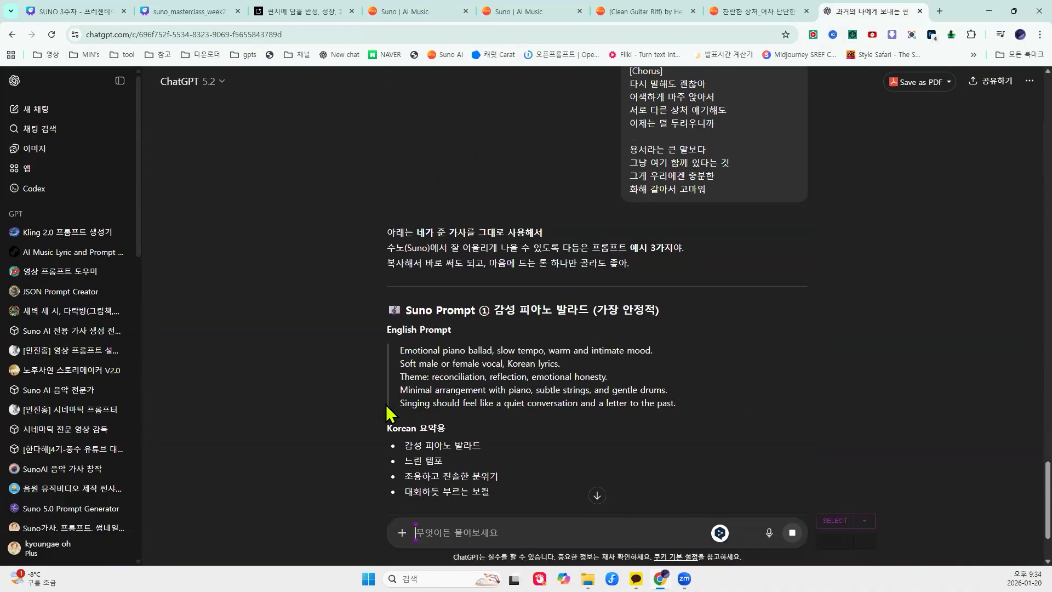
Look over ChatGPT's Suno prompts and earlier style list, and submit the request "Acoustic Indie Folk로 프롬프트를 작성해줘".
scroll(467, 272, down, 3)
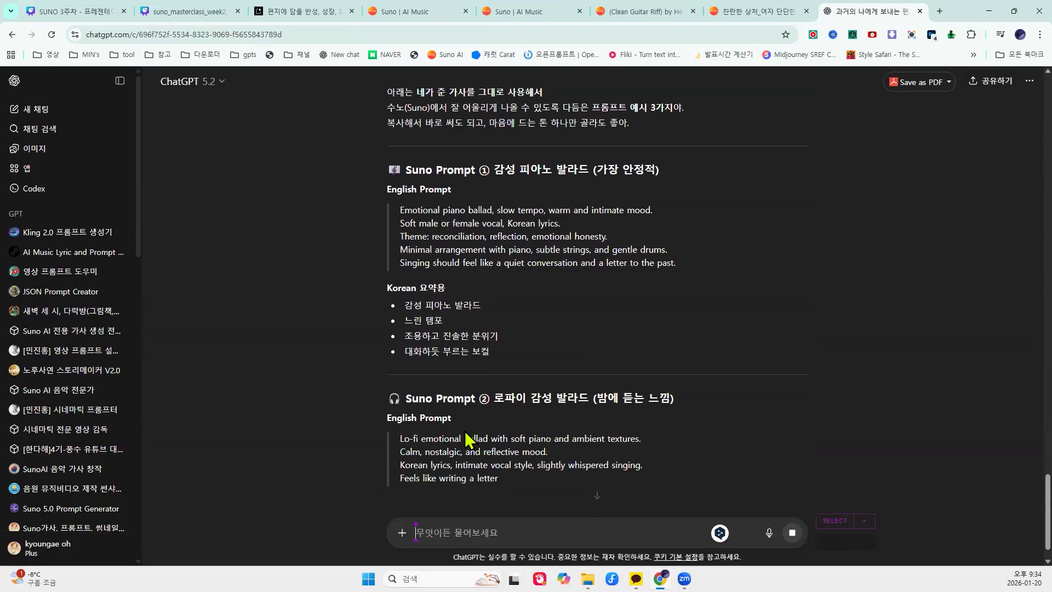
scroll(417, 241, up, 15)
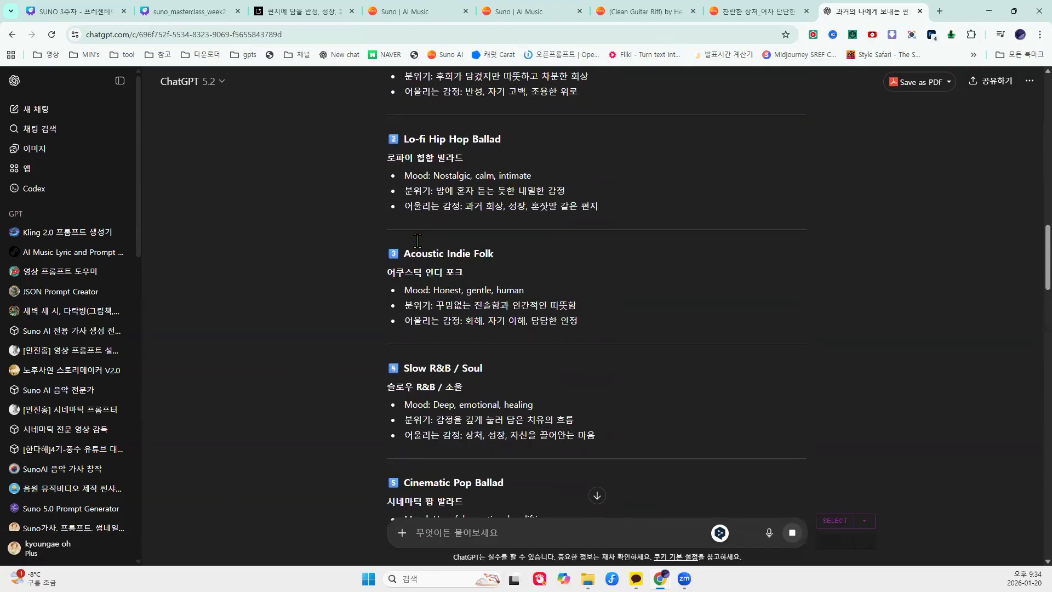
scroll(418, 241, down, 18)
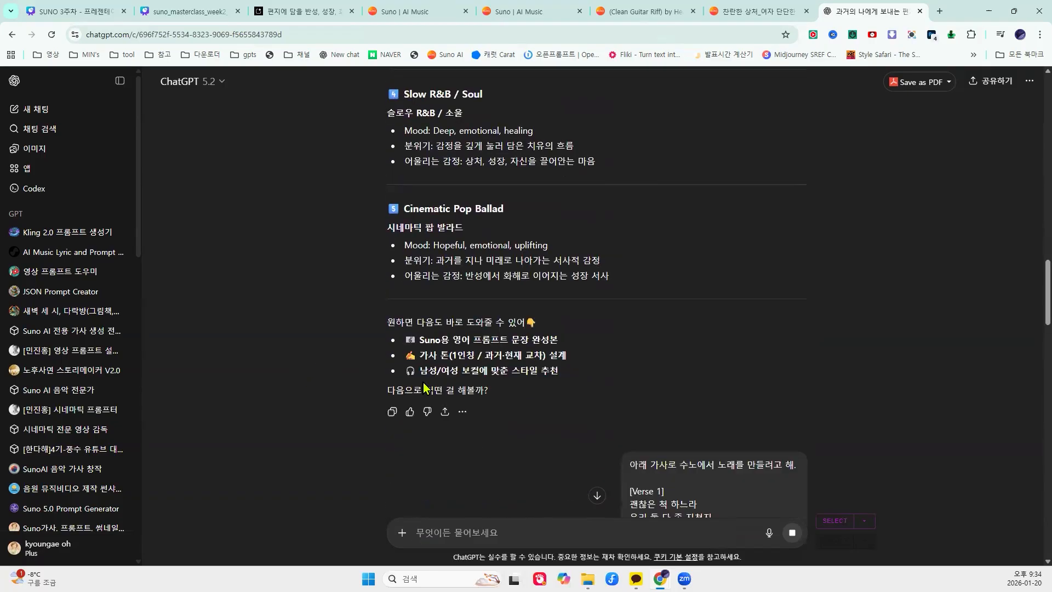
scroll(488, 391, down, 10)
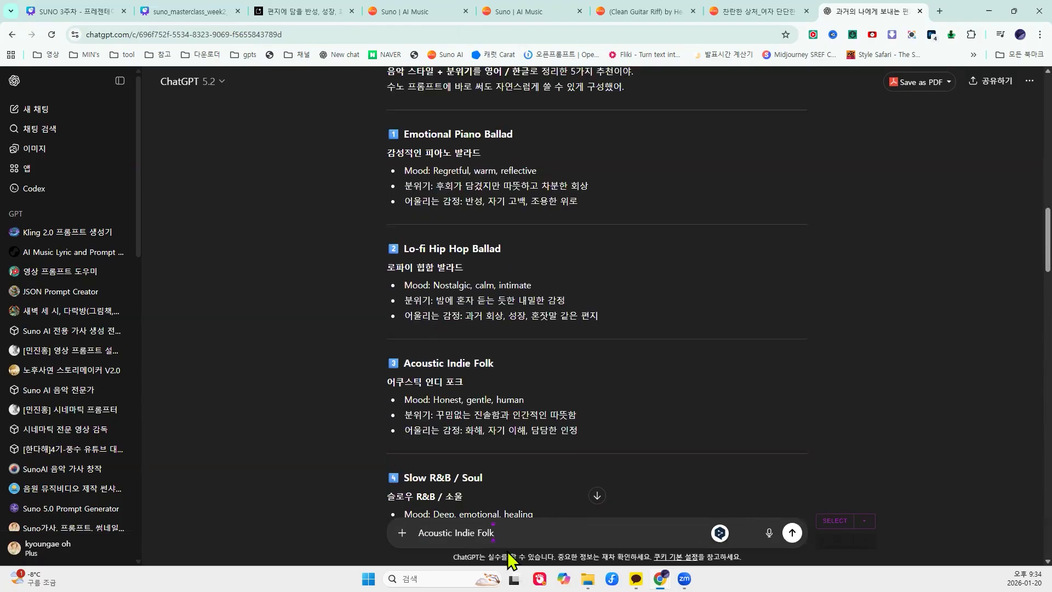
text(로 프롬프트를 작성해줘)
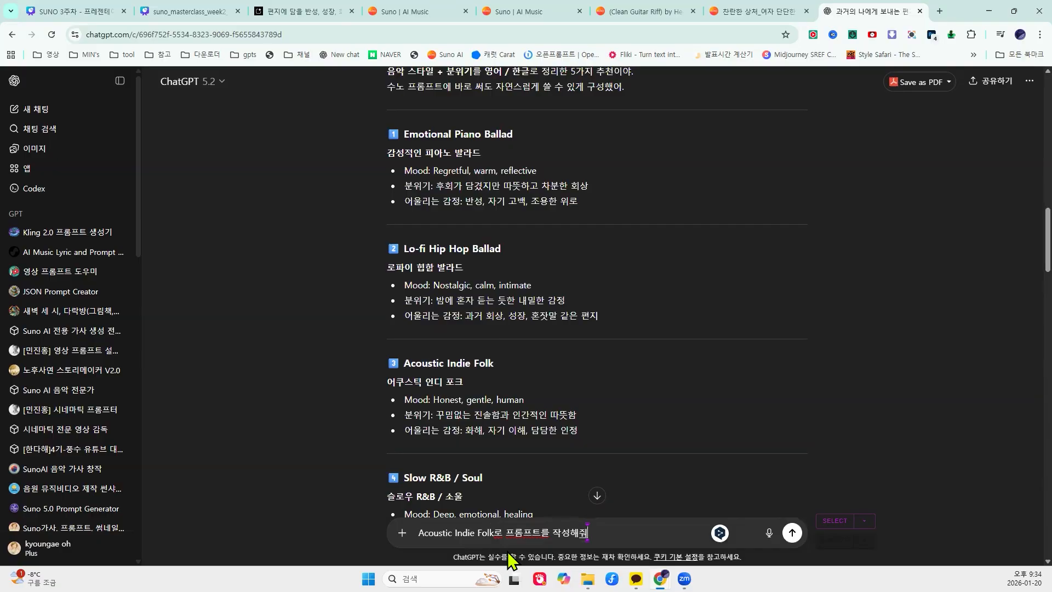
key(Return)
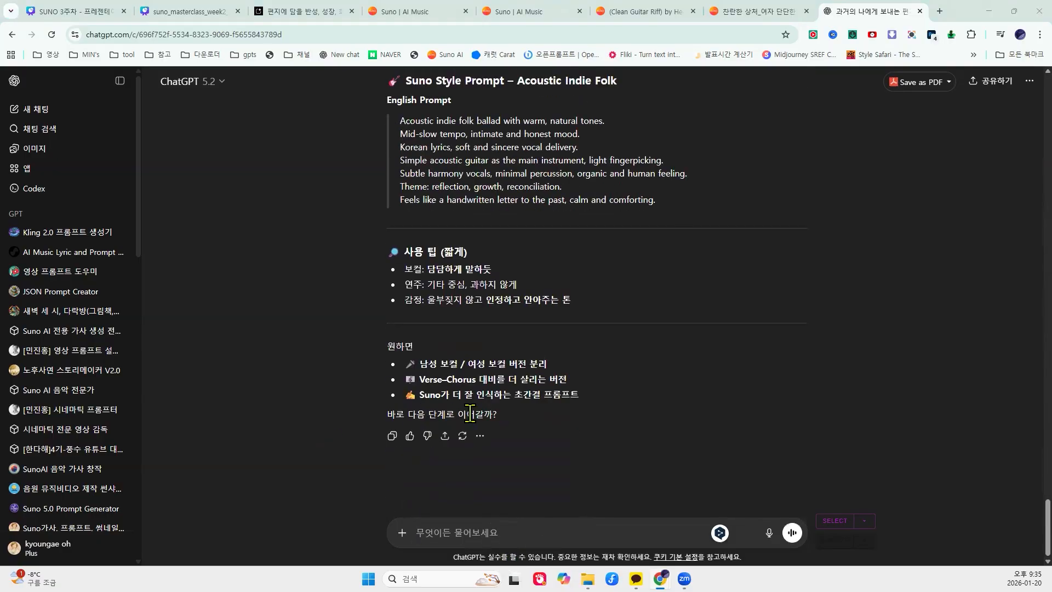
Ask ChatGPT for an eight-part Suno style prompt covering Genre, Mood, Rhythm & Tempo, Vocals, Instruments, Song Form, Sound Design and Theme, and review it.
scroll(331, 367, up, 2)
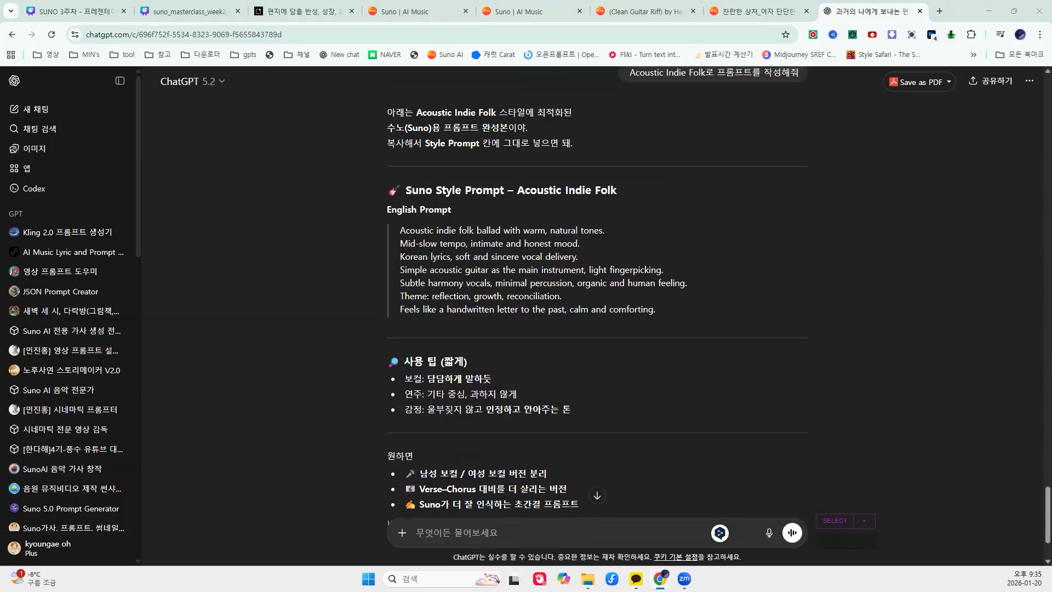
text(수노 스타일 프롬프트를 8단계로 작성해줘. 1. Genre - 장르 /음악의 정체성 2. Mood - 분위기(감정, 묘사, 배경) 3. Rhythm & Tempo - 리듬, 속도 4. Vocals - 보컬 스타일 5. Instruments - 악기 구성 6. Song Form - 곡 구조 7. Sound Design - 믹싱, 마스터링, 음향효과 8. Theme - 주제, 컨셉)
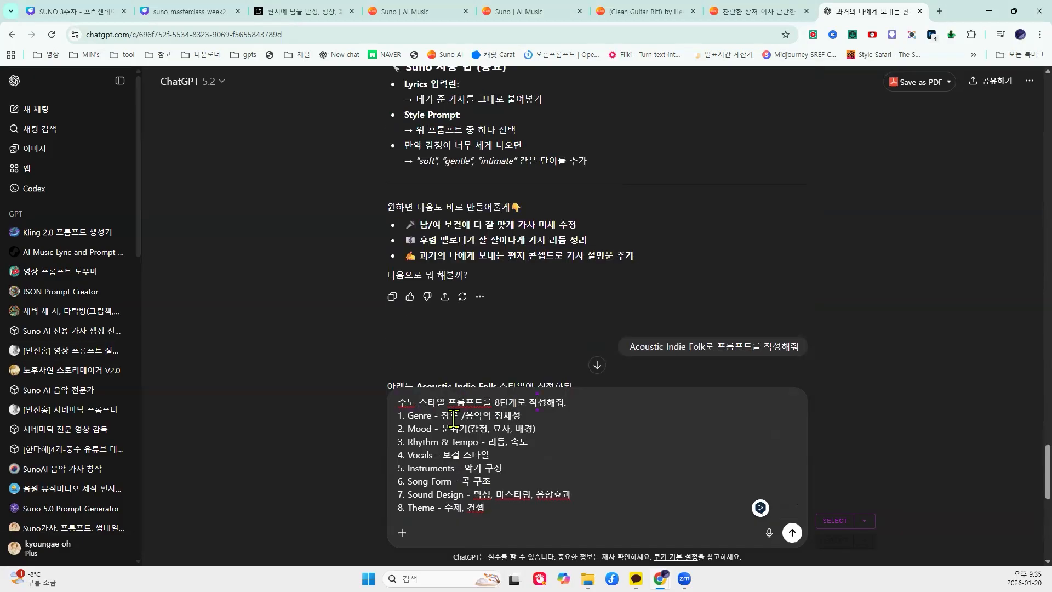
key(shift+Return)
key(ctrl+a)
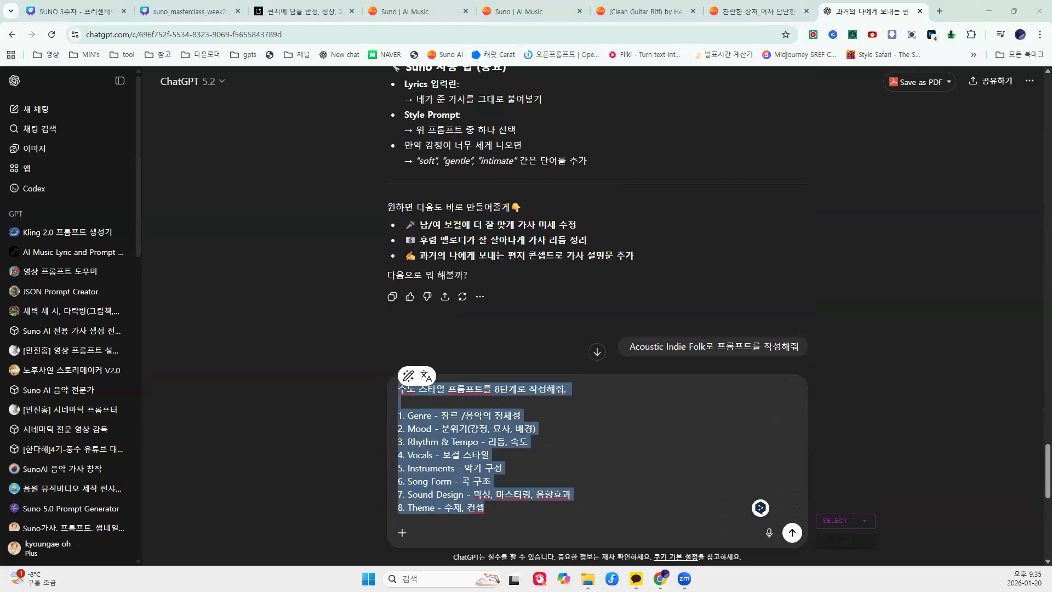
key(Return)
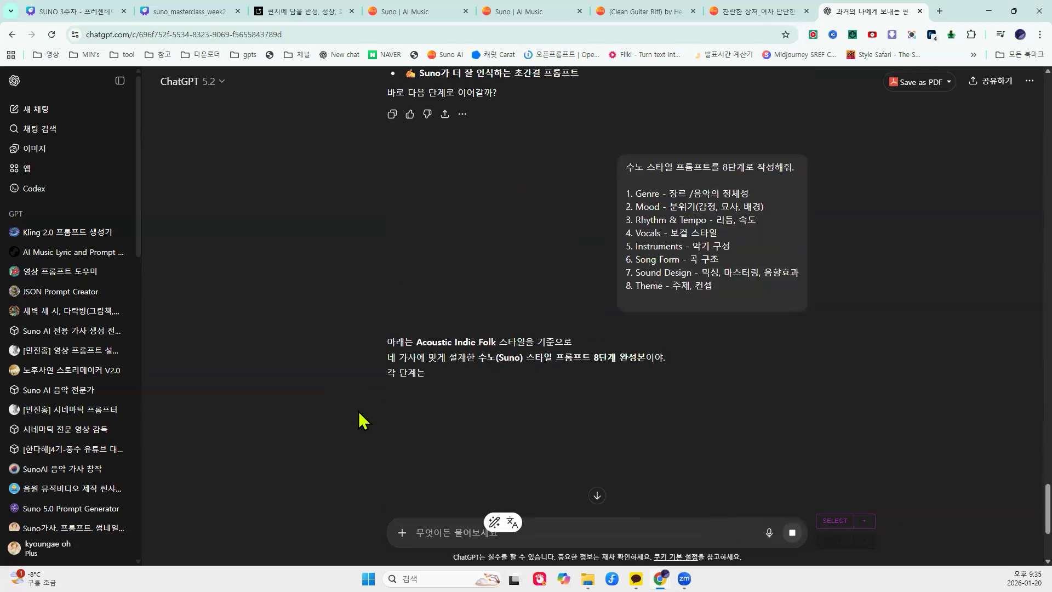
scroll(463, 248, down, 4)
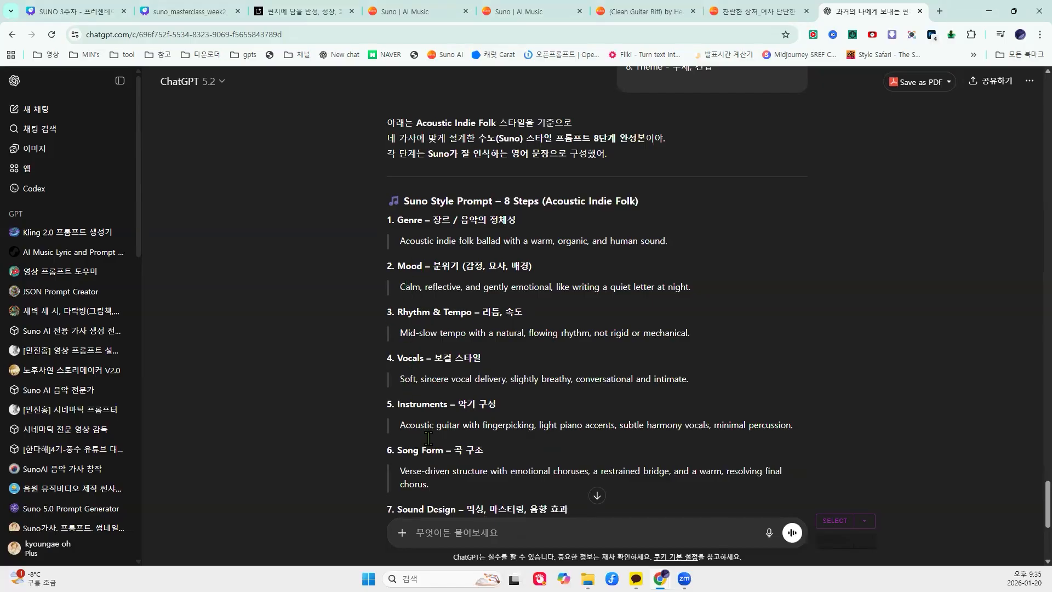
scroll(429, 439, down, 4)
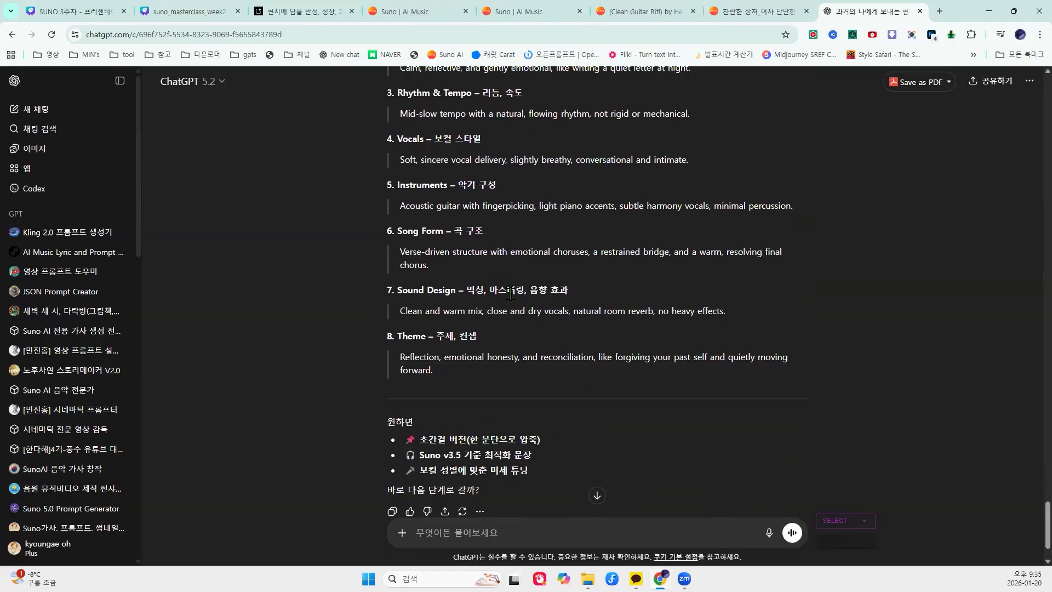
Examine the eight sections of the Acoustic Indie Folk style prompt in ChatGPT, from Genre to Theme.
scroll(356, 383, down, 2)
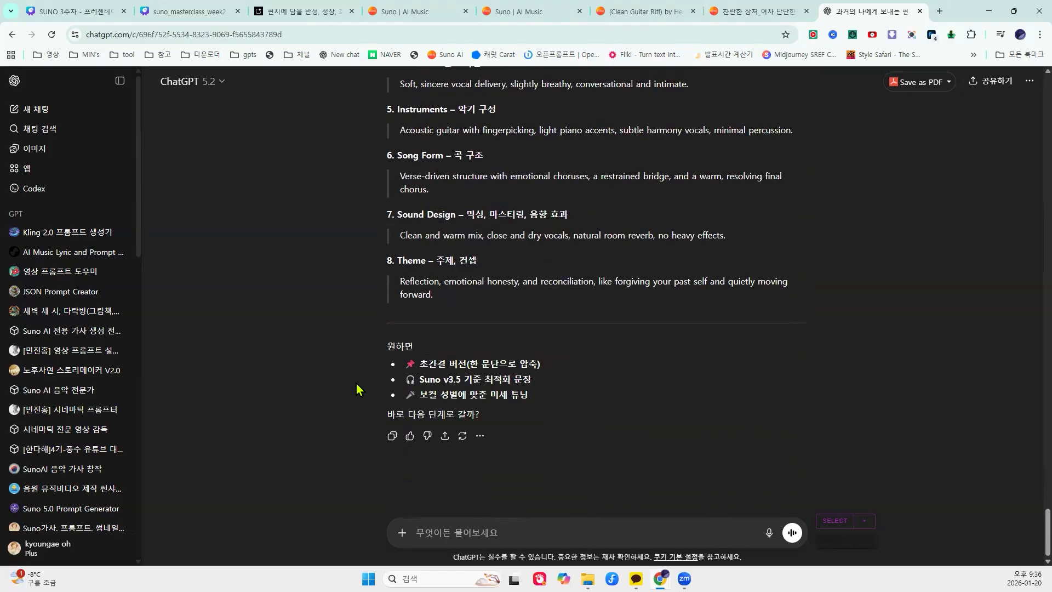
scroll(457, 439, up, 3)
drag(439, 463, 401, 156)
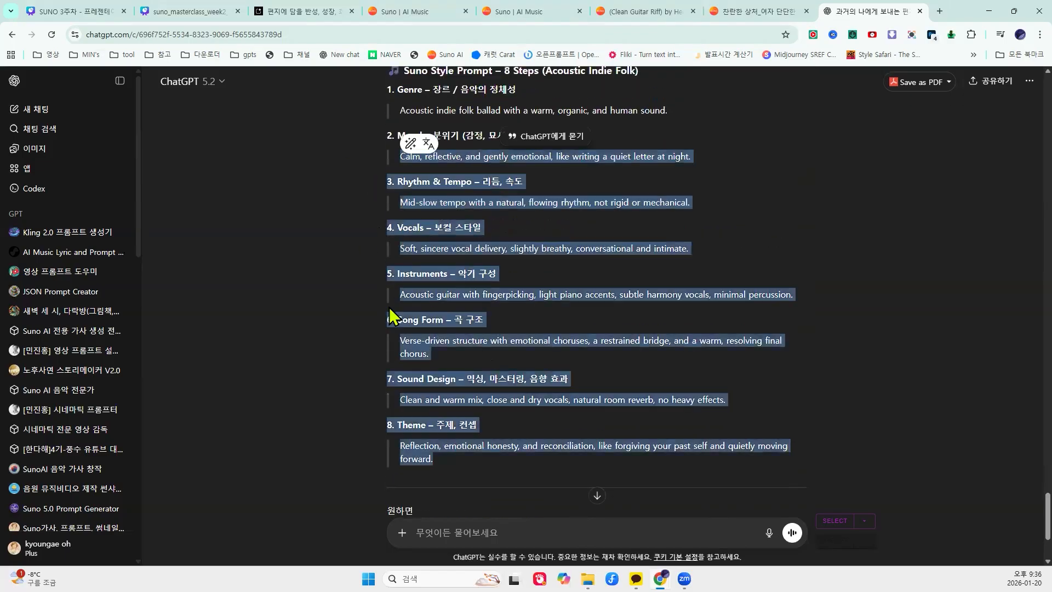
scroll(441, 293, down, 2)
click(440, 293)
scroll(356, 381, up, 1)
scroll(357, 380, down, 2)
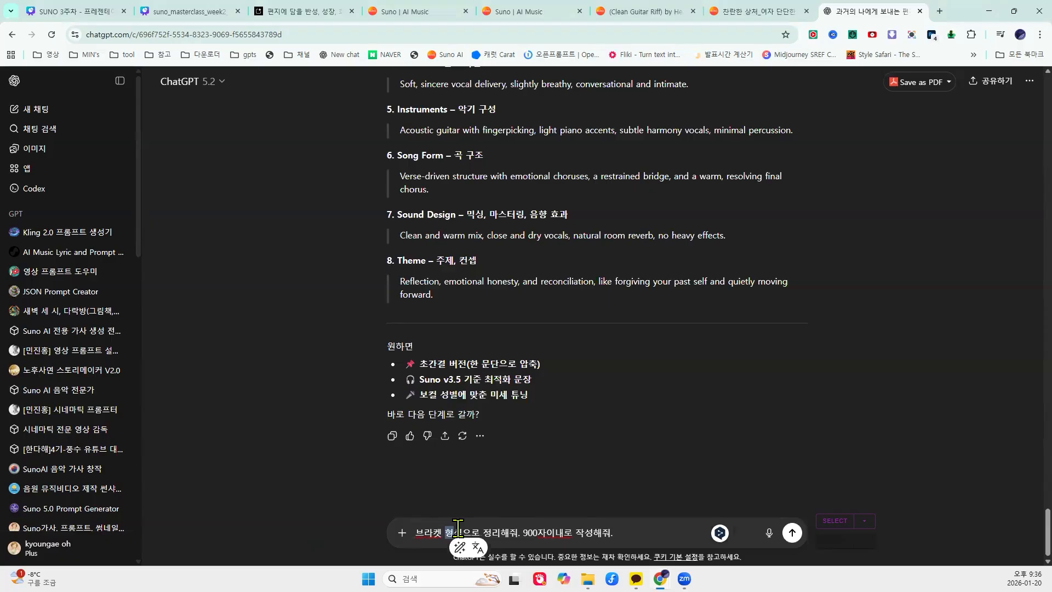
Submit the request "브라켓 포멧 형식으로 정리해줘. 900자이내로 작성해줘." to ChatGPT.
key(Left)
text(포메)
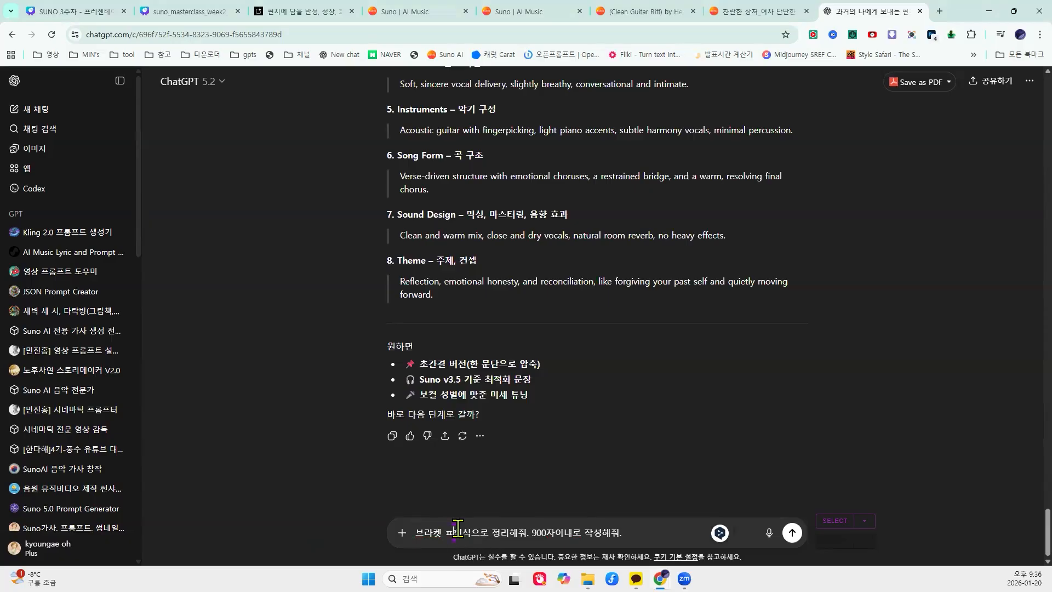
key(BackSpace)
key(BackSpace)
text(맷 형)
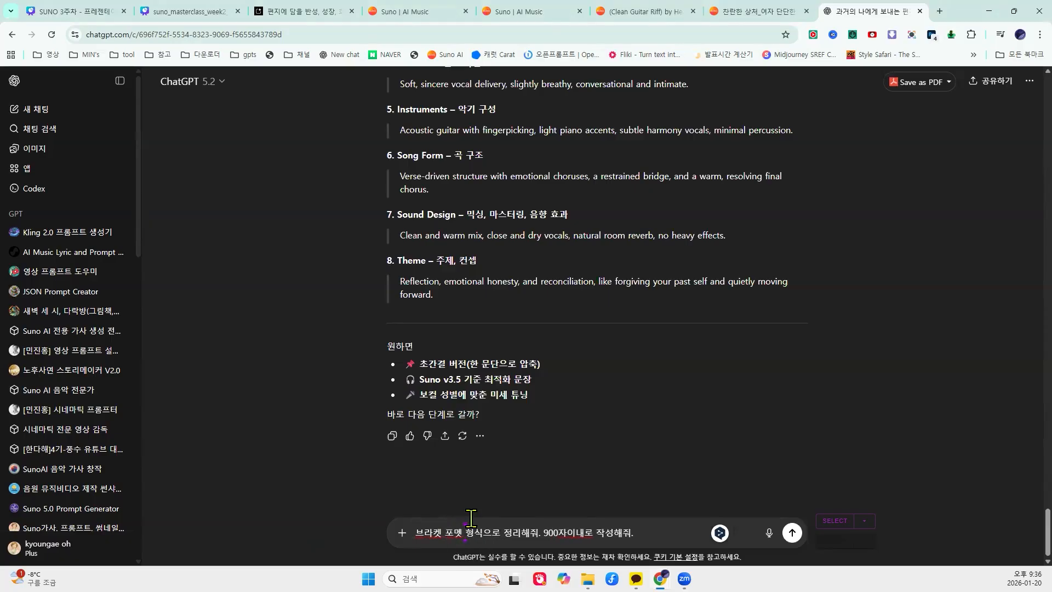
click(442, 16)
scroll(125, 323, down, 5)
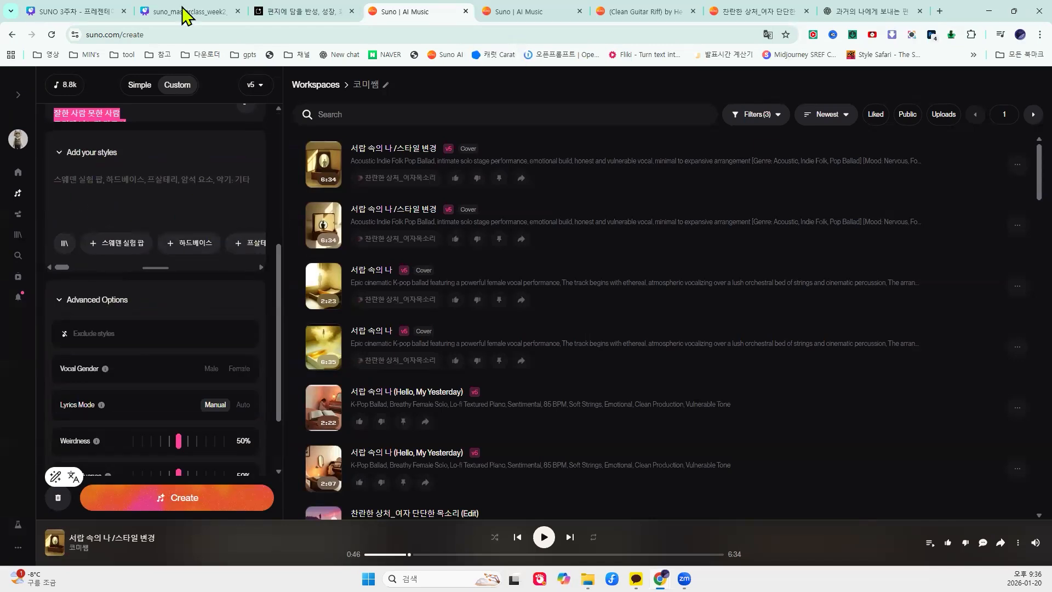
click(871, 12)
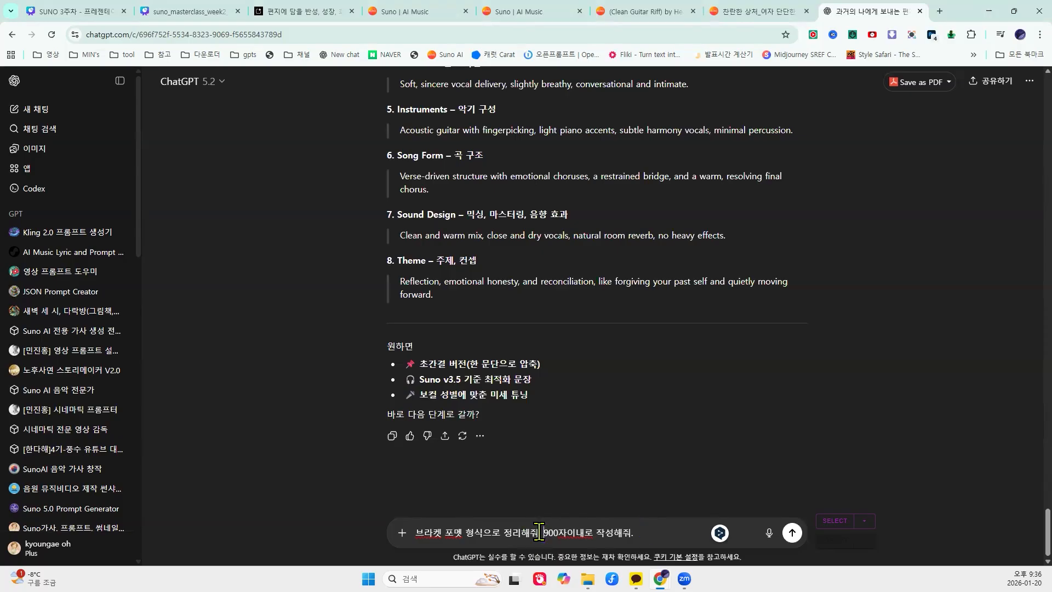
key(ctrl+a)
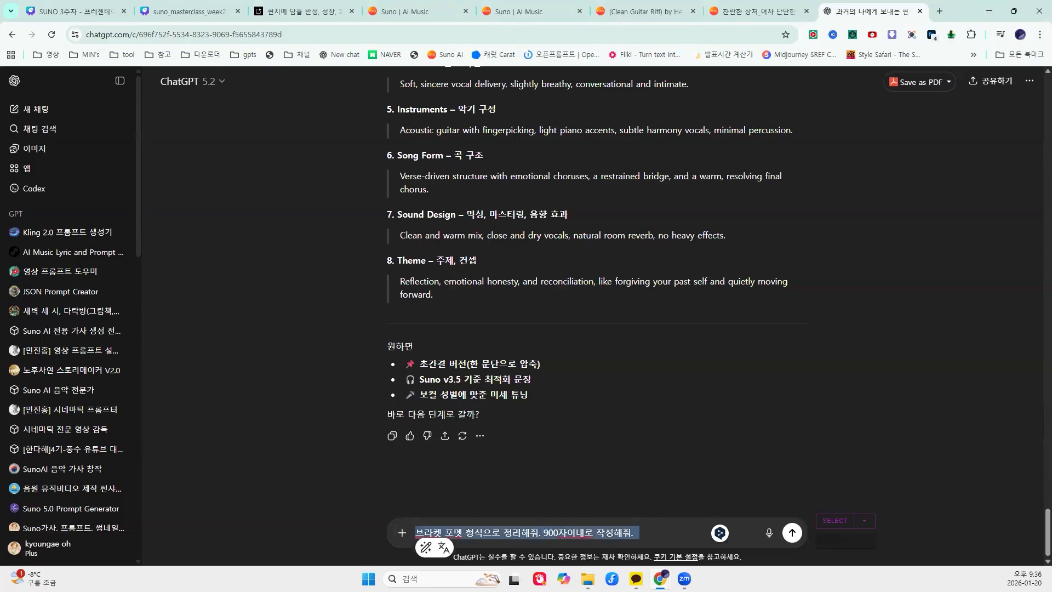
click(792, 532)
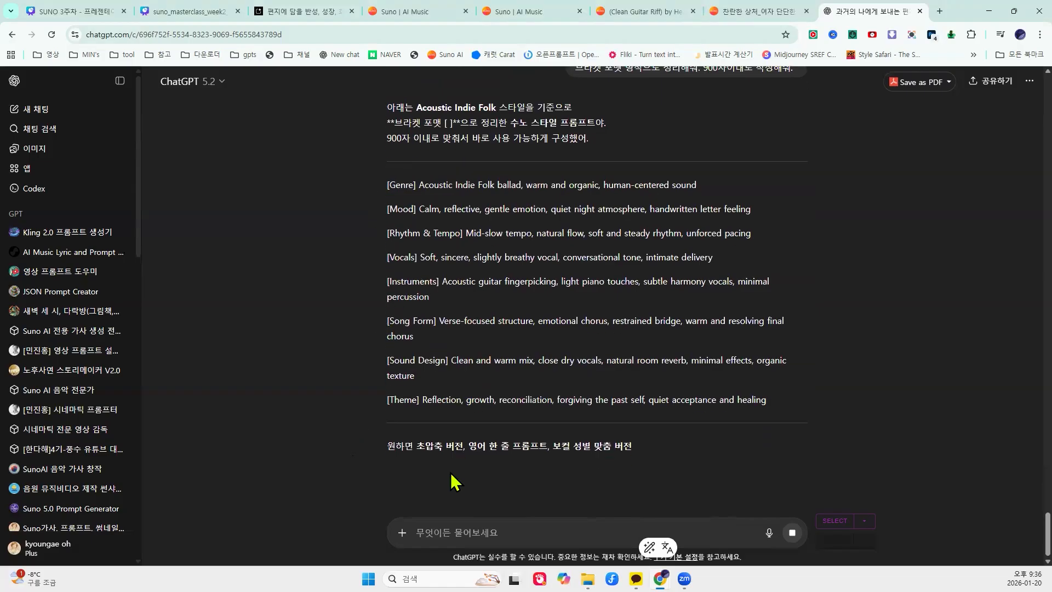
Copy ChatGPT's bracketed style prompt from [Genre] to [Theme] into the styles of the Suno song and set Vocal Gender to Male.
drag(372, 414, 386, 184)
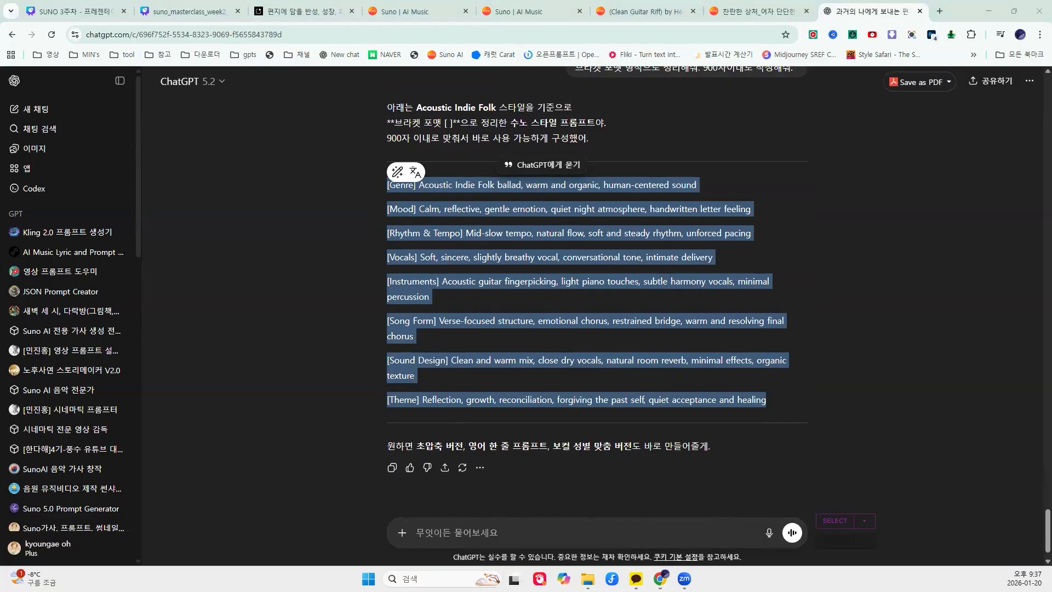
click(409, 15)
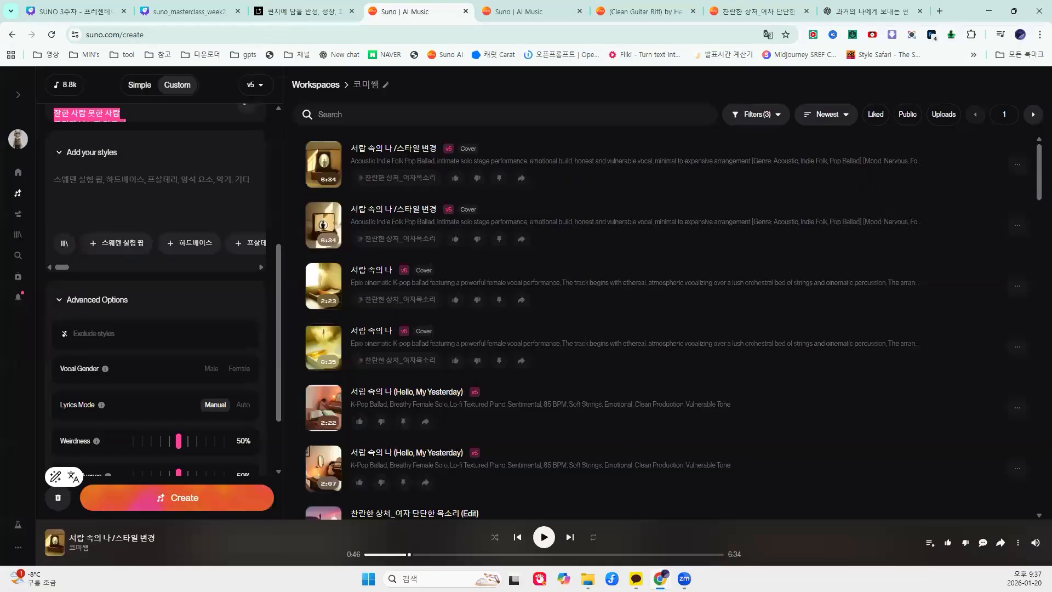
key(ctrl+Tab)
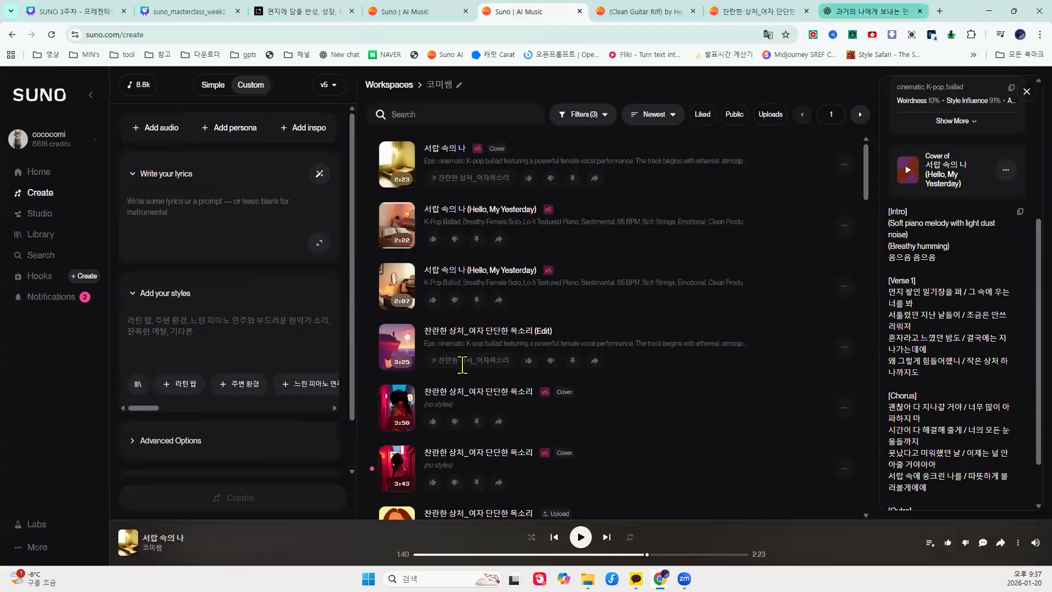
click(872, 12)
scroll(493, 318, up, 15)
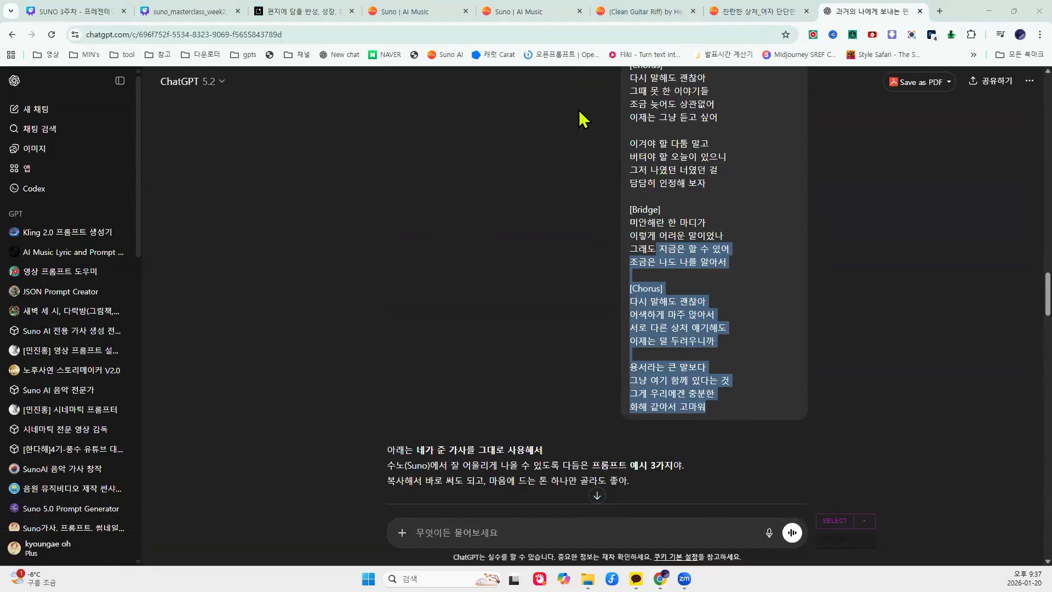
click(438, 11)
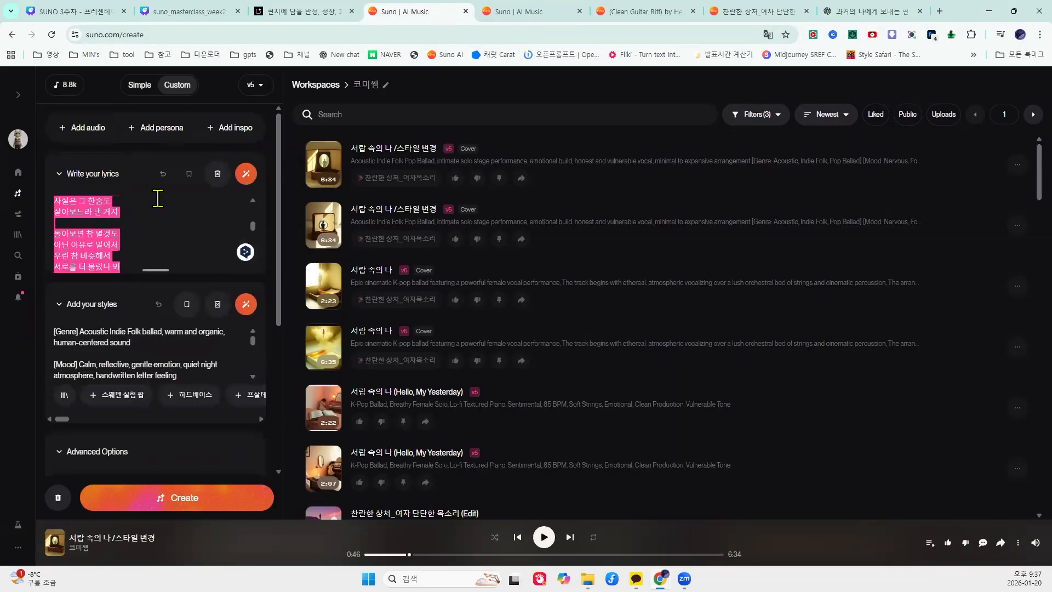
scroll(158, 198, down, 5)
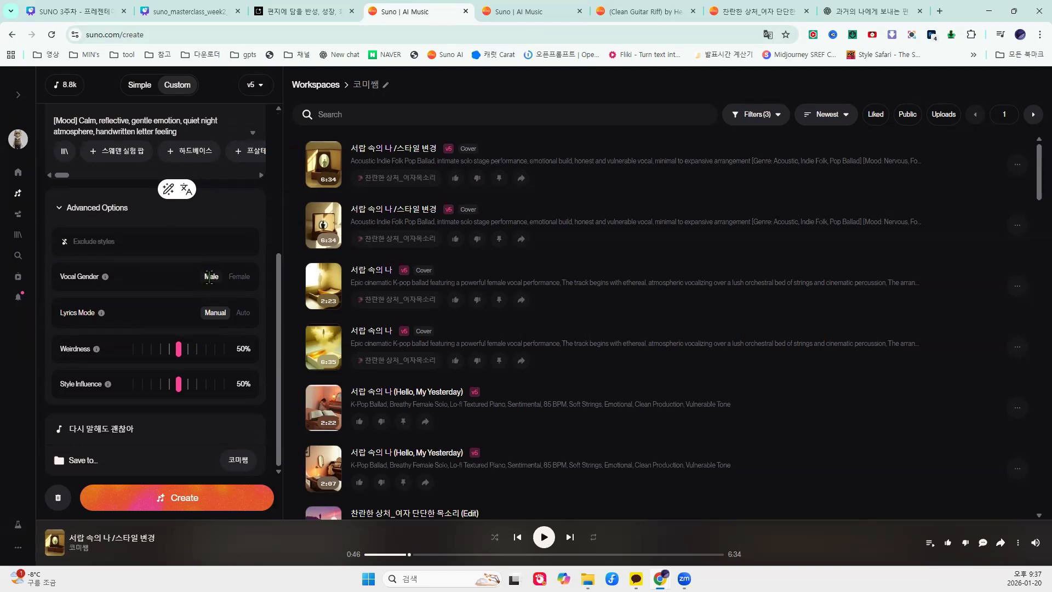
scroll(172, 230, up, 5)
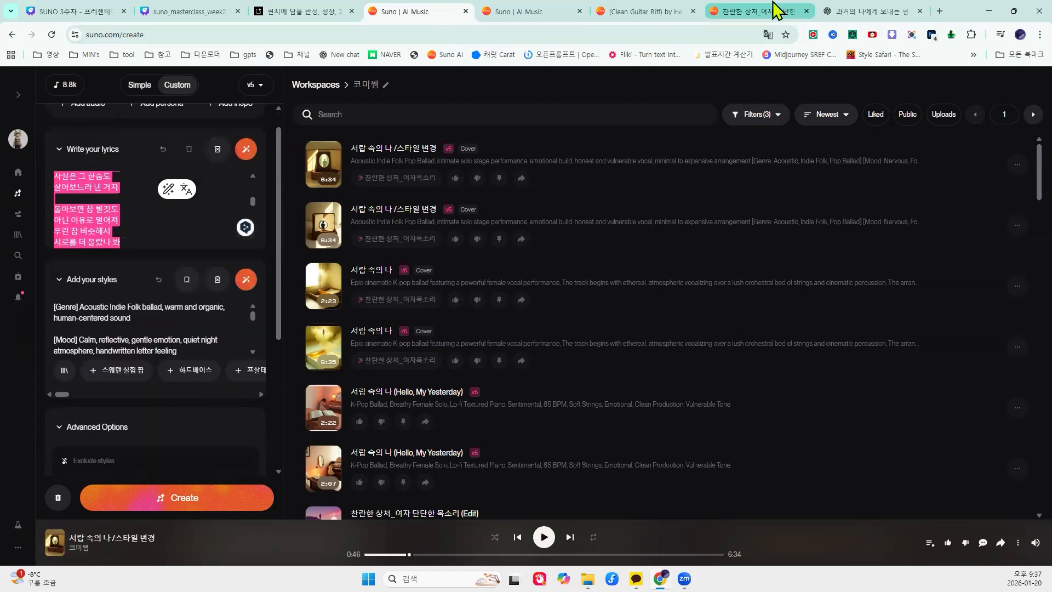
Recheck the bracketed prompt in ChatGPT, then create "다시 말해도 괜찮아" in Suno with Weirdness 20% and Style Influence 81%.
click(888, 11)
scroll(1022, 364, down, 10)
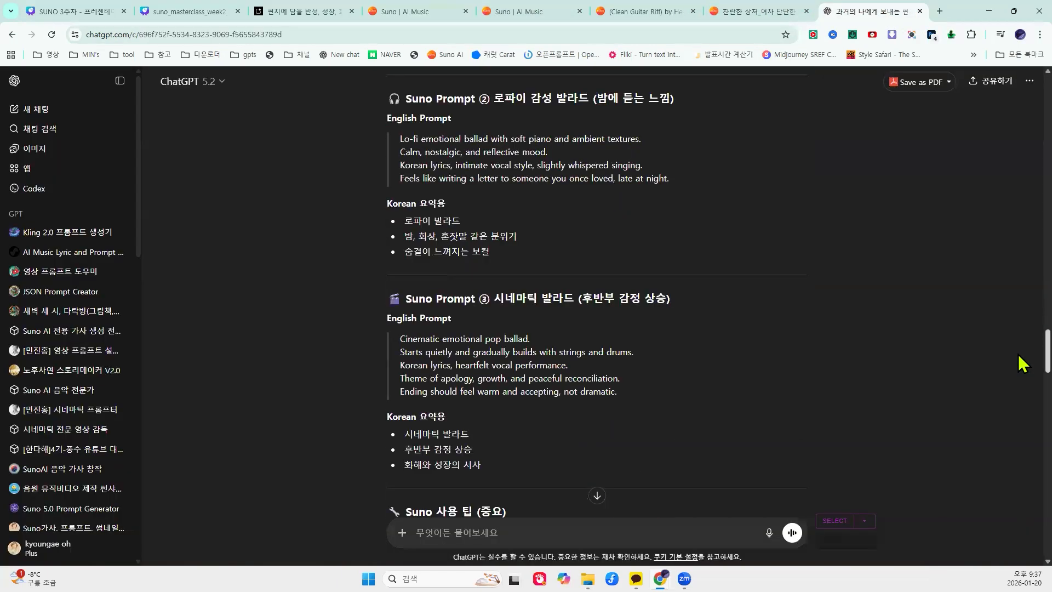
scroll(1024, 544, down, 10)
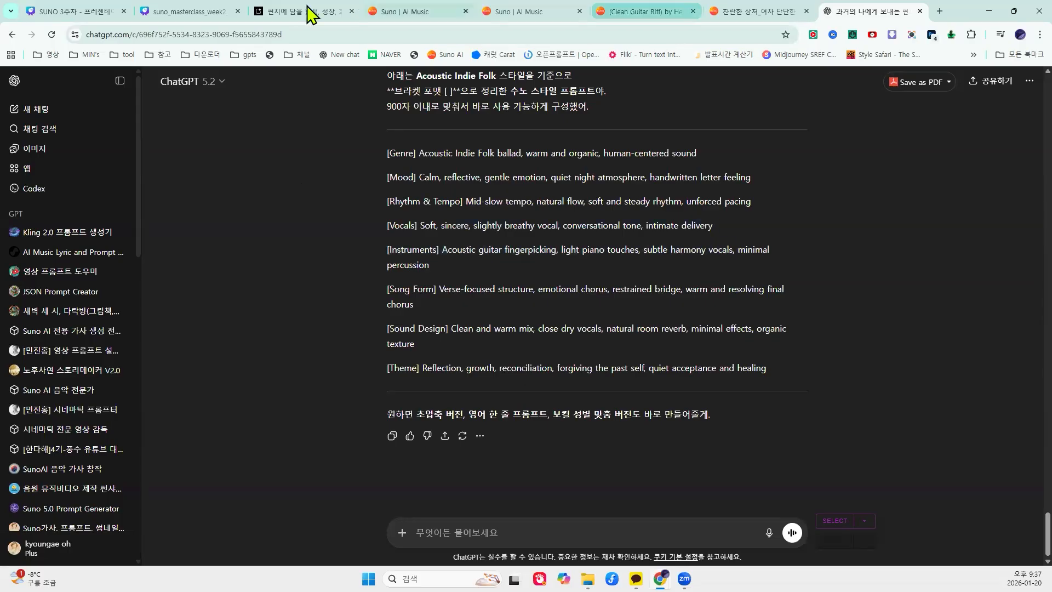
click(430, 12)
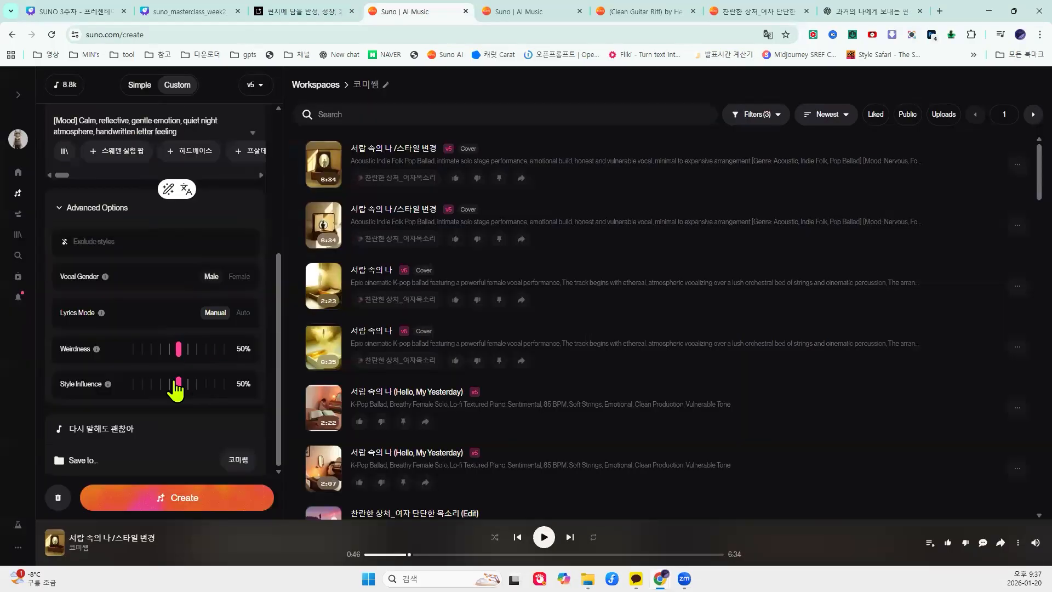
drag(179, 356, 151, 348)
drag(178, 384, 207, 386)
click(152, 428)
click(178, 500)
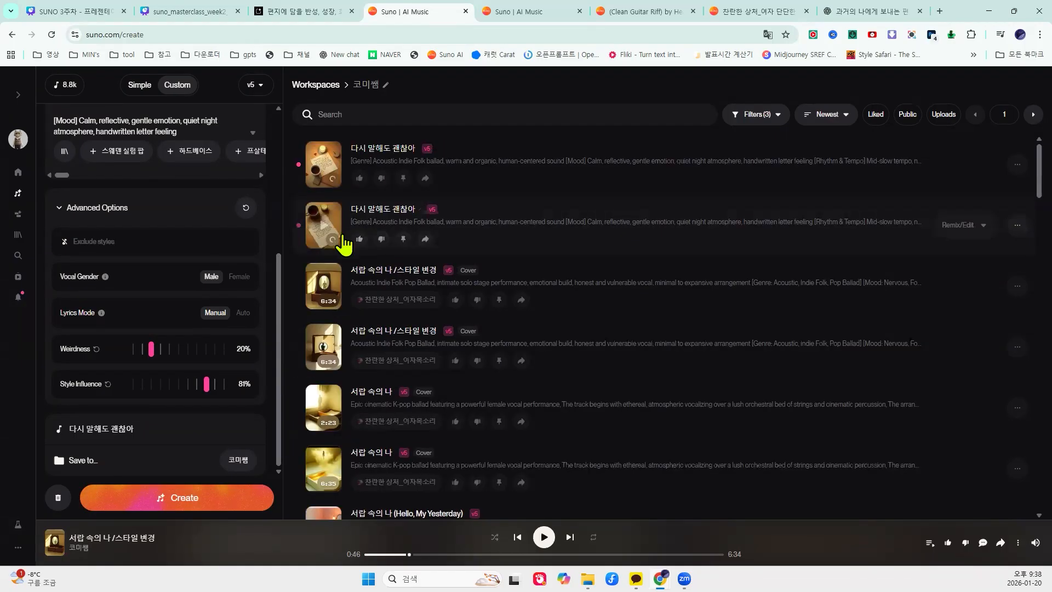
Play the second new "다시 말해도 괜찮아" track, follow its lyrics and pause it.
click(326, 227)
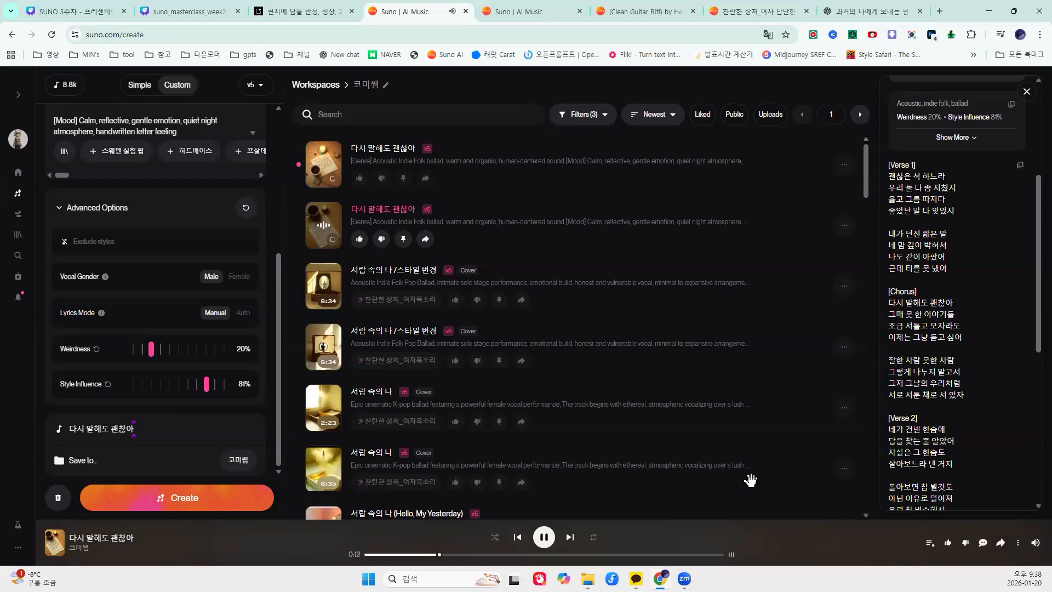
scroll(898, 474, up, 2)
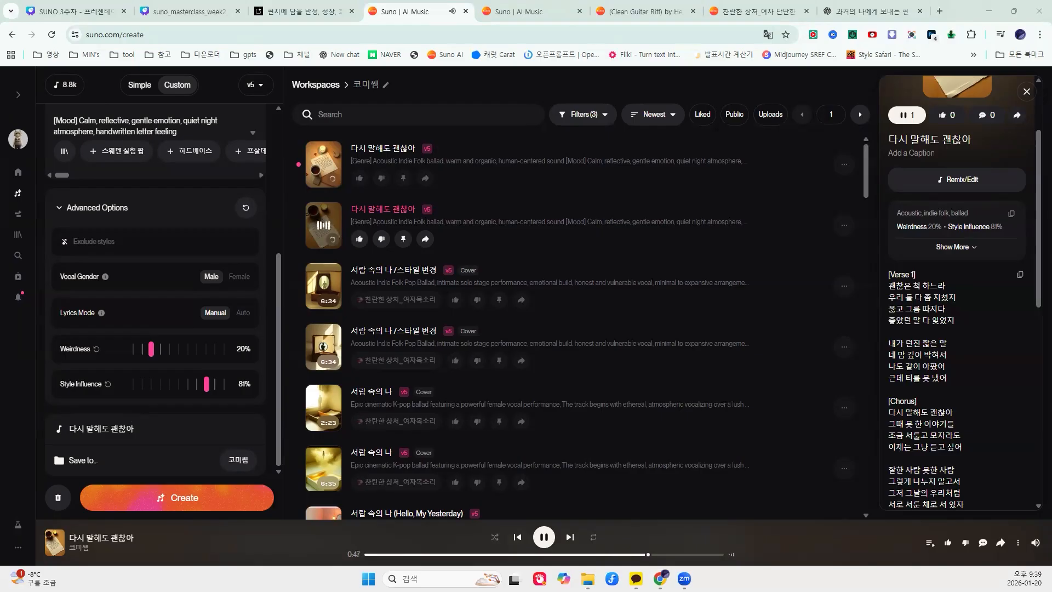
click(544, 537)
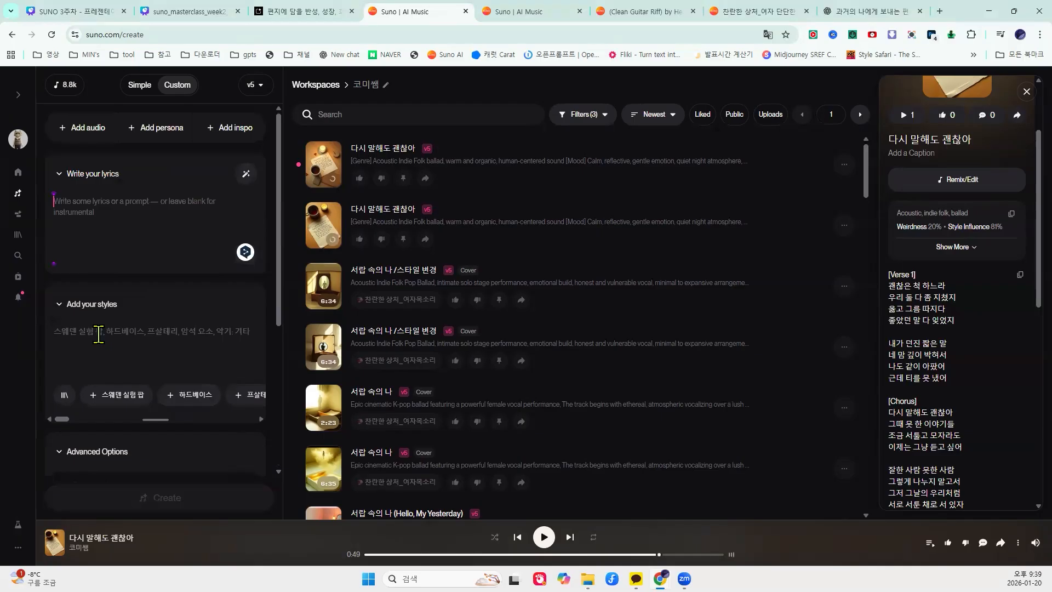
Fill in new lyrics and the bracketed Indie Pop, Ambient Pop style prompt, and title the song "과거의 나에게 보내는 편지" from the lyrics' first line.
click(98, 333)
key(ctrl+v)
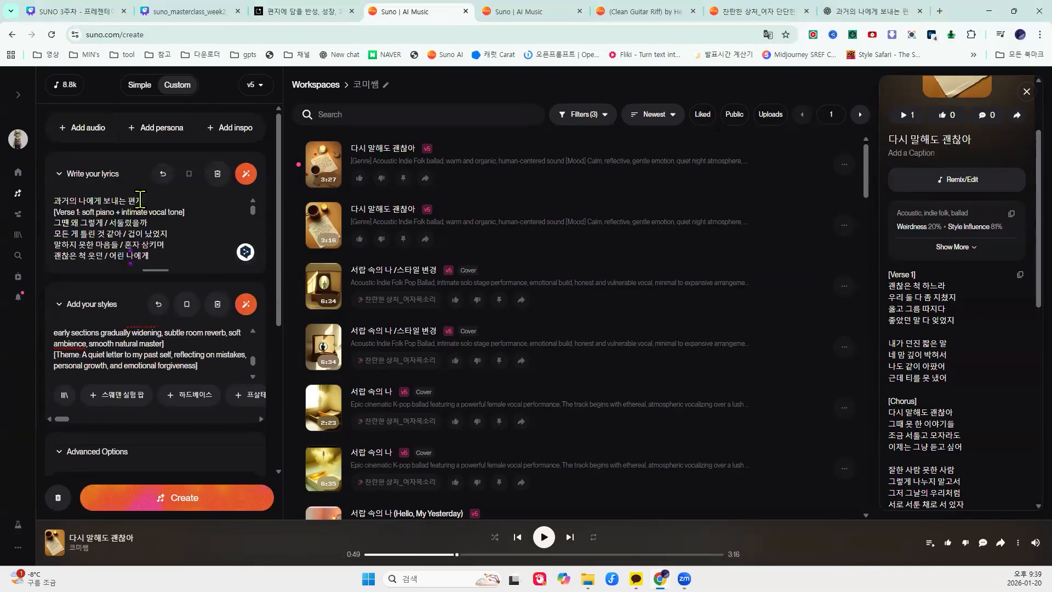
drag(144, 200, 35, 201)
key(ctrl+c)
scroll(108, 427, down, 5)
click(104, 429)
key(ctrl+v)
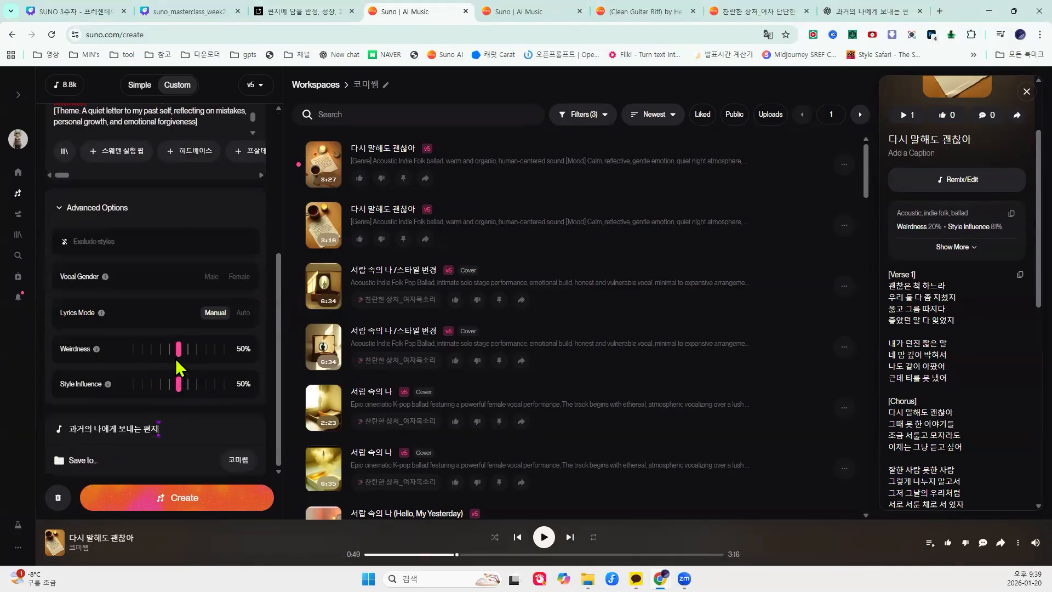
Set Weirdness to 11% and Style Influence to 89%, and create the song.
drag(177, 348, 143, 349)
click(183, 500)
Listen to the 3:27 version of "다시 말해도 괜찮아" alongside its lyrics and pause it.
scroll(922, 426, up, 1)
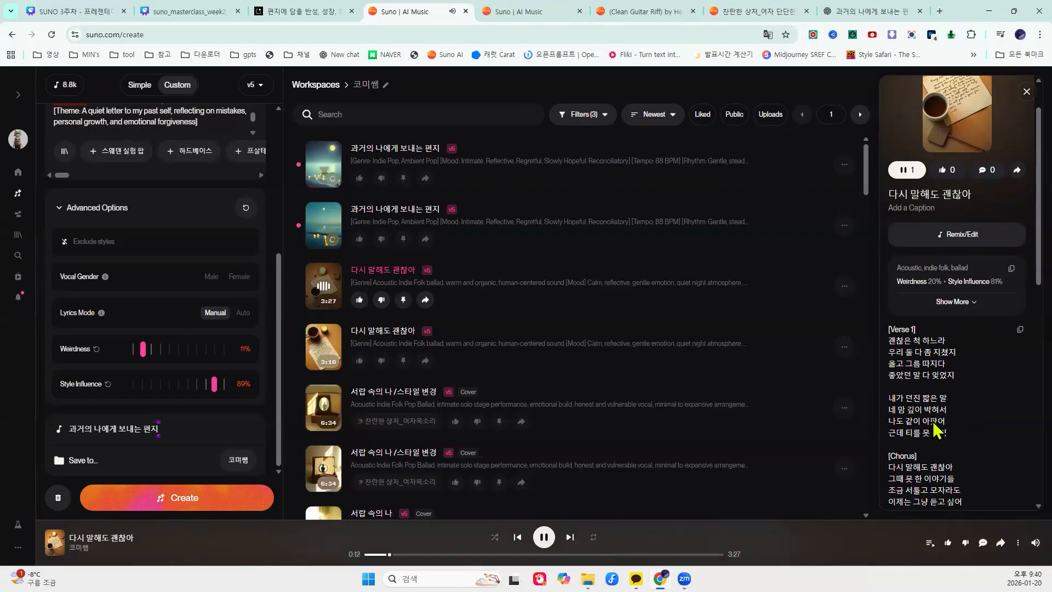
scroll(937, 430, down, 1)
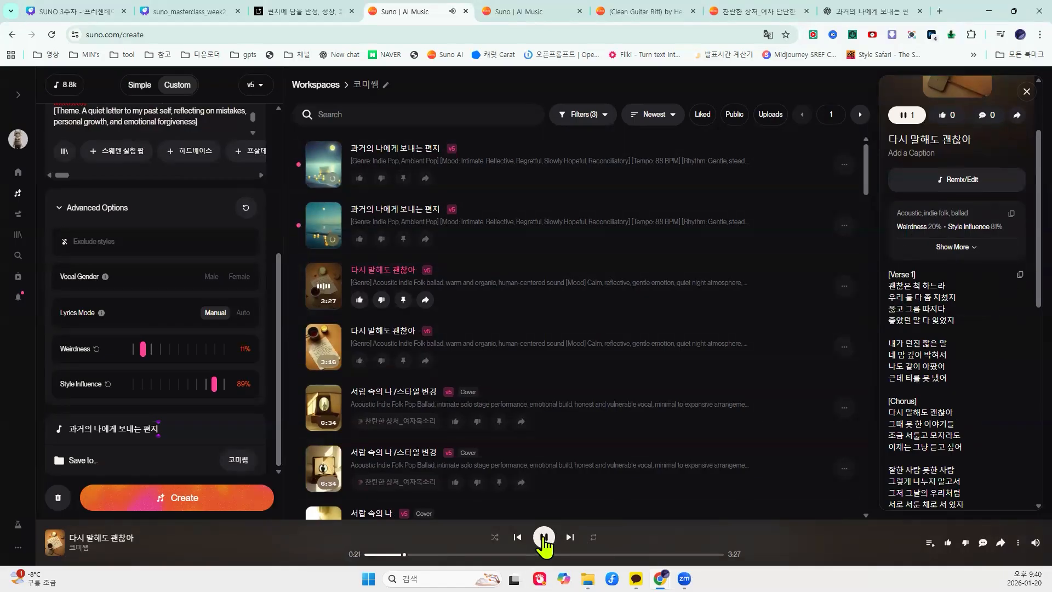
click(544, 543)
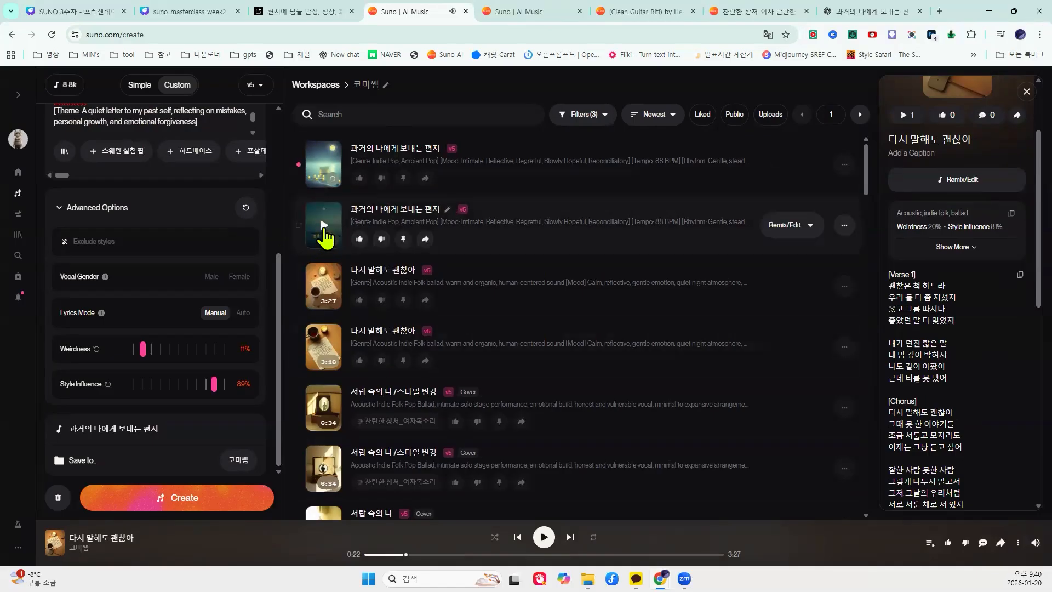
Play both new "과거의 나에게 보내는 편지" tracks, expand the full style prompt of the newest one and read through its lyrics.
click(323, 233)
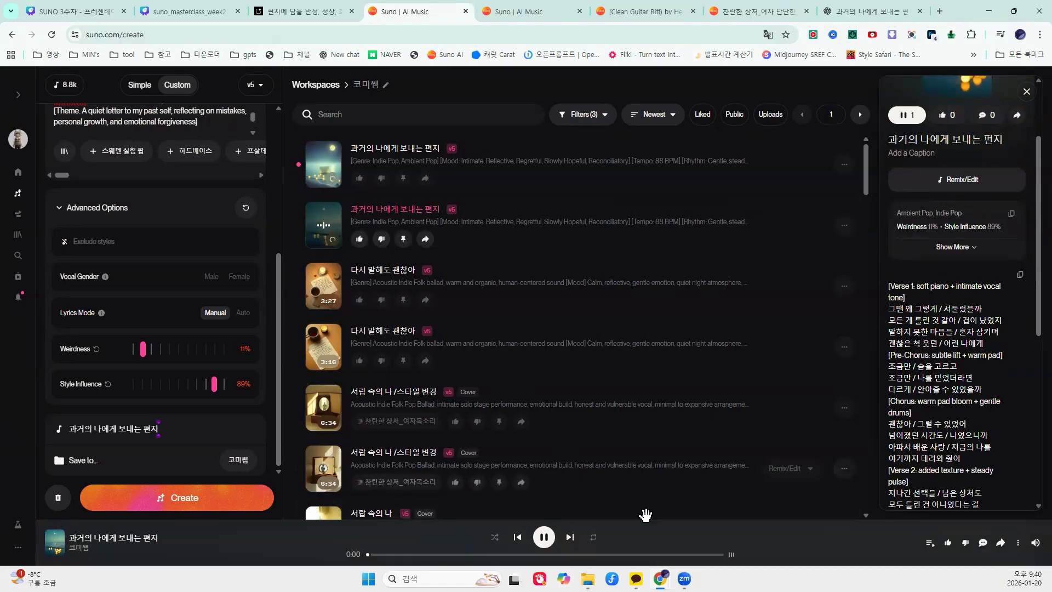
click(324, 167)
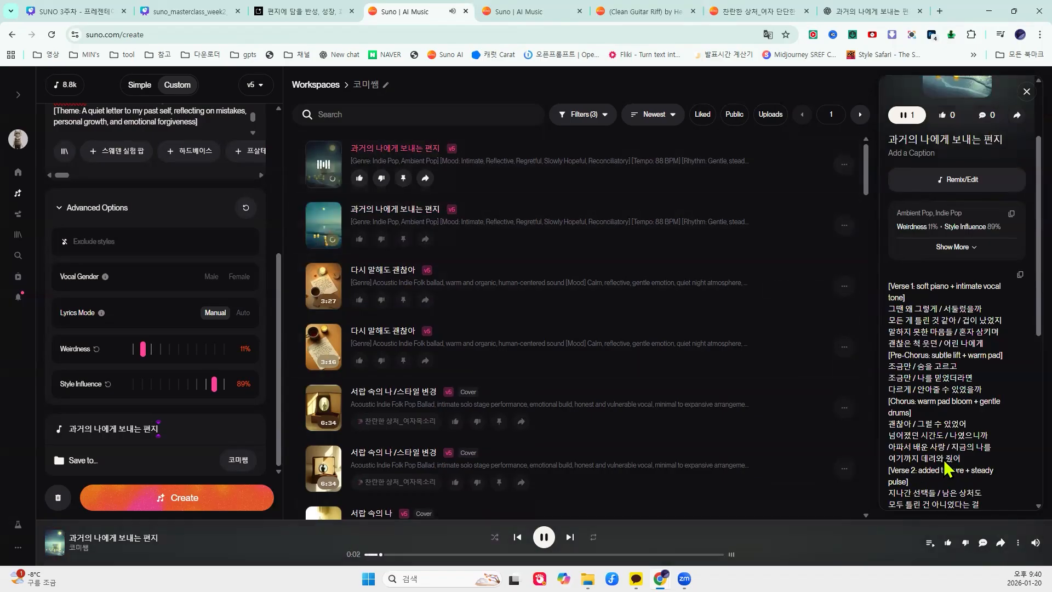
scroll(946, 469, down, 2)
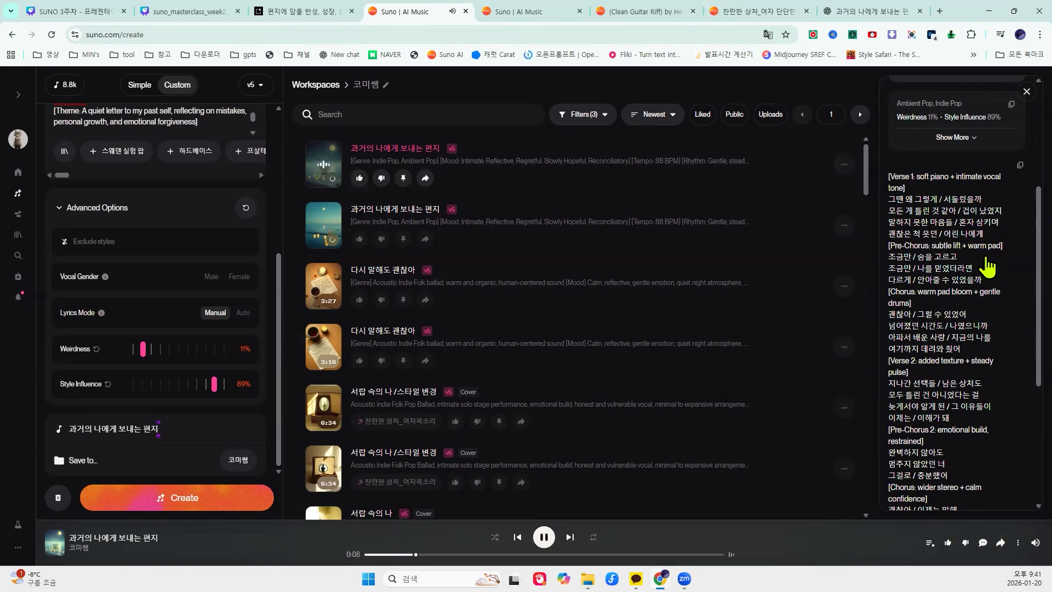
scroll(988, 267, up, 2)
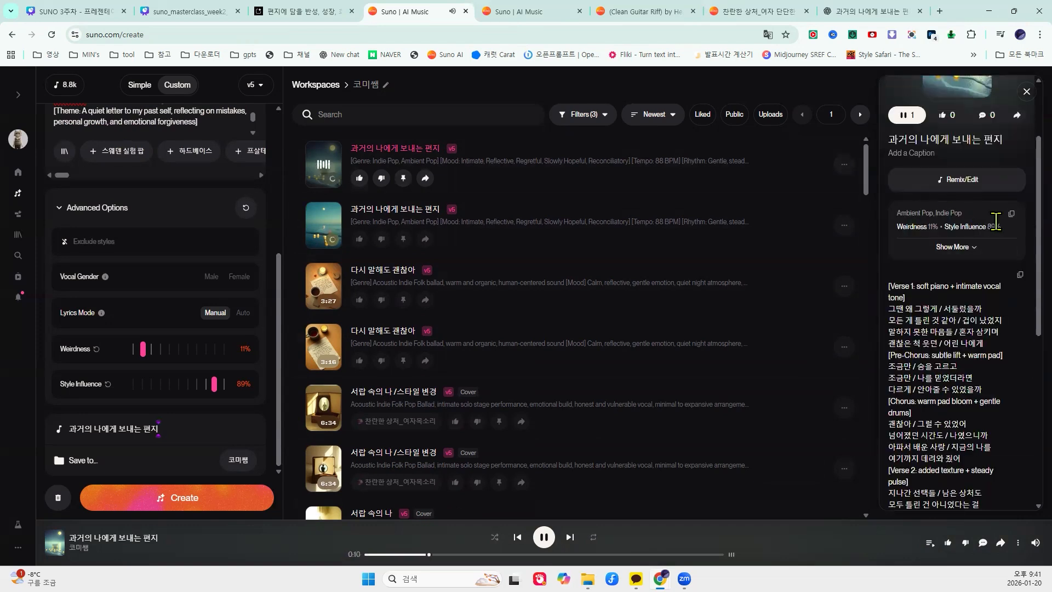
click(953, 247)
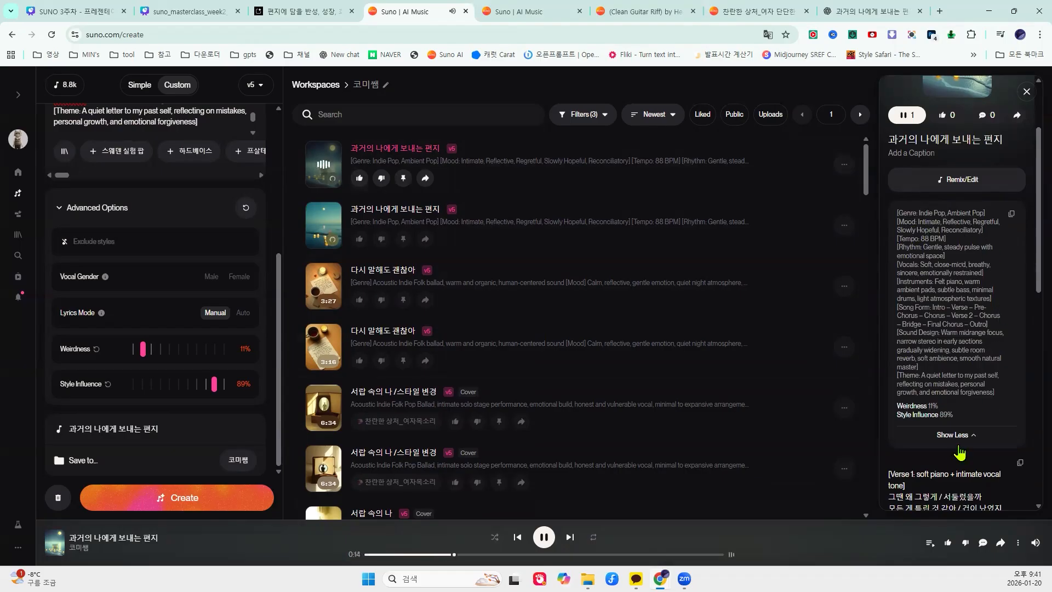
scroll(992, 447, down, 3)
scroll(992, 447, down, 3)
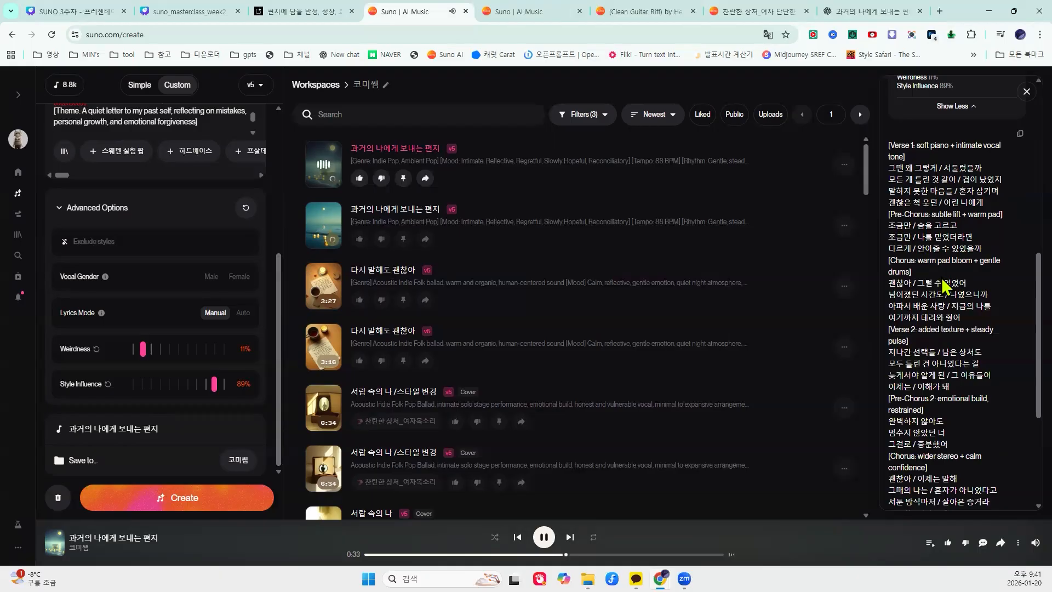
scroll(958, 443, down, 1)
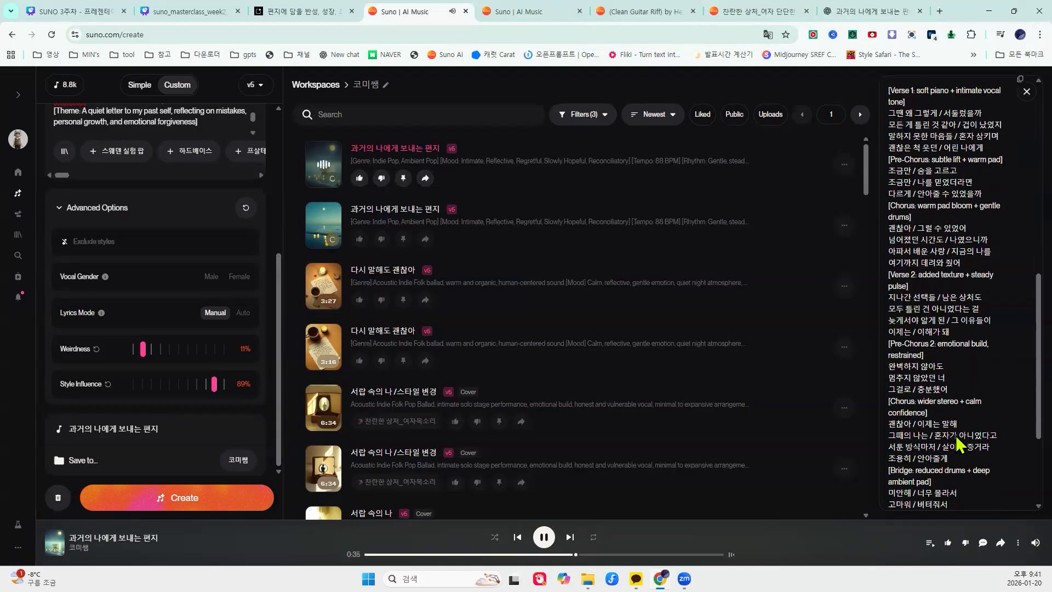
Skip ahead in the newest "과거의 나에게 보내는 편지" track, follow its section-tagged lyrics while it plays, and pause it.
click(679, 554)
scroll(1003, 397, down, 2)
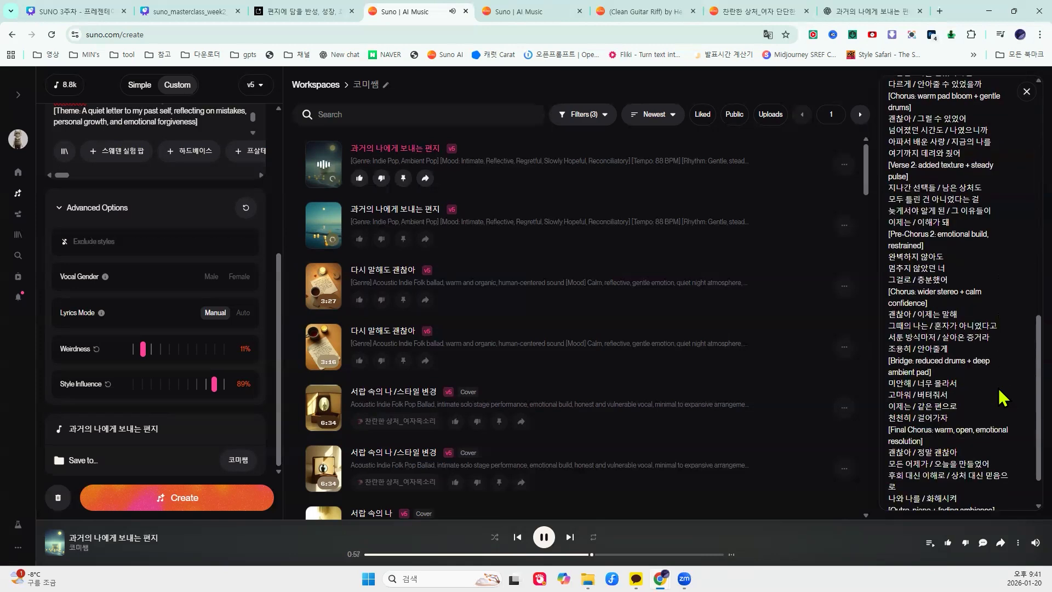
scroll(1002, 395, up, 1)
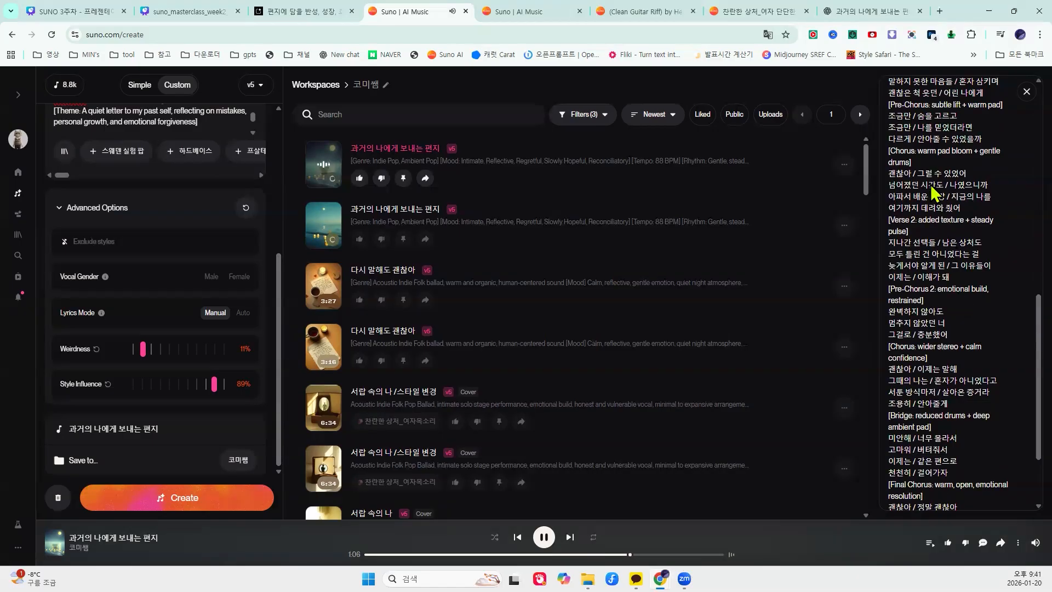
scroll(932, 209, up, 1)
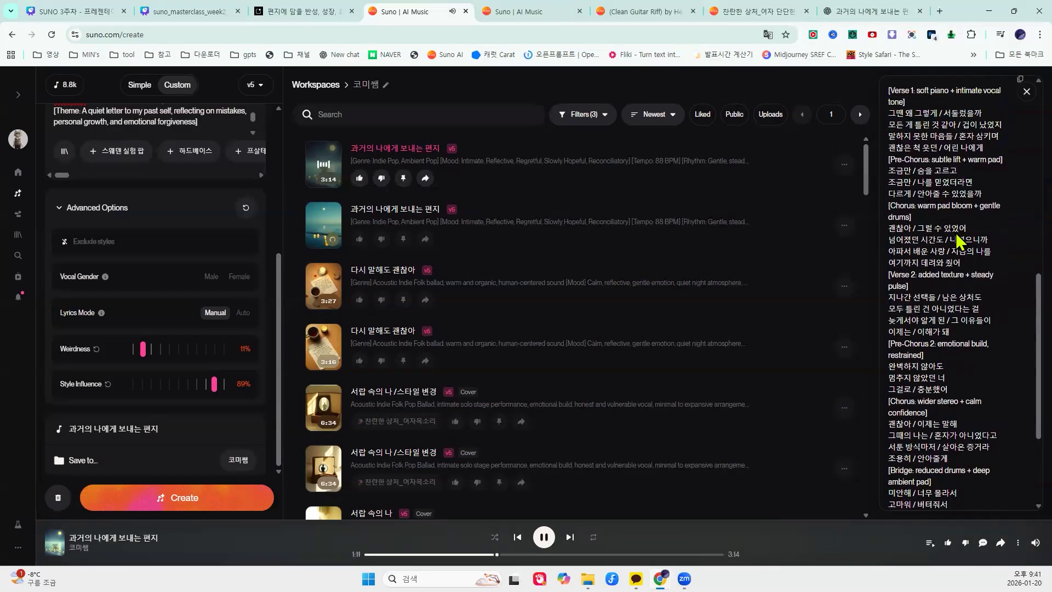
scroll(959, 258, up, 1)
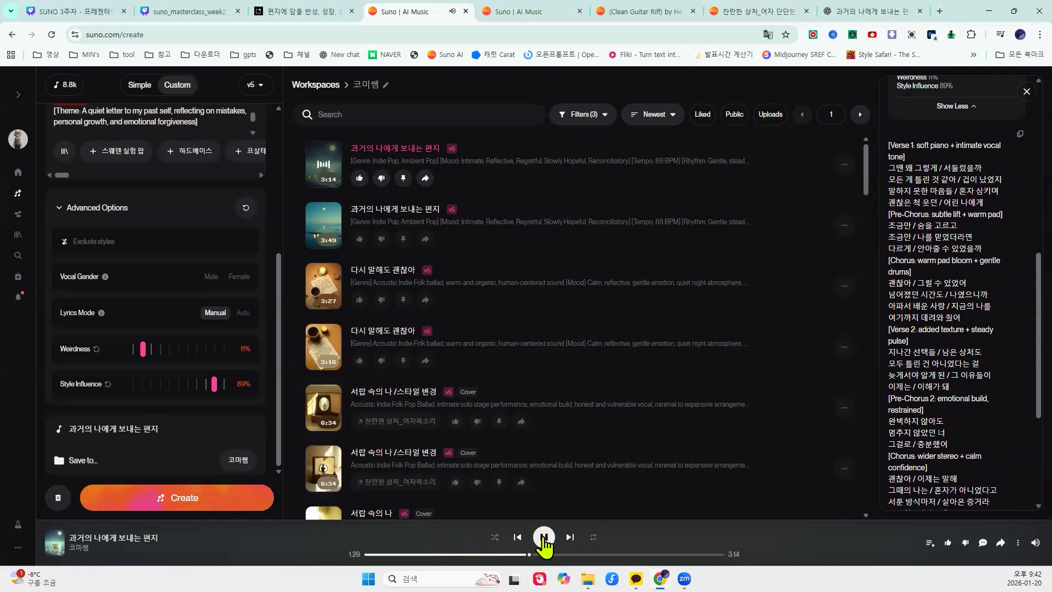
Switch to the Canva slides, review checklist slide 44 and show the Suno "더보기" menu guide on slide 45 full screen briefly.
key(ctrl+1)
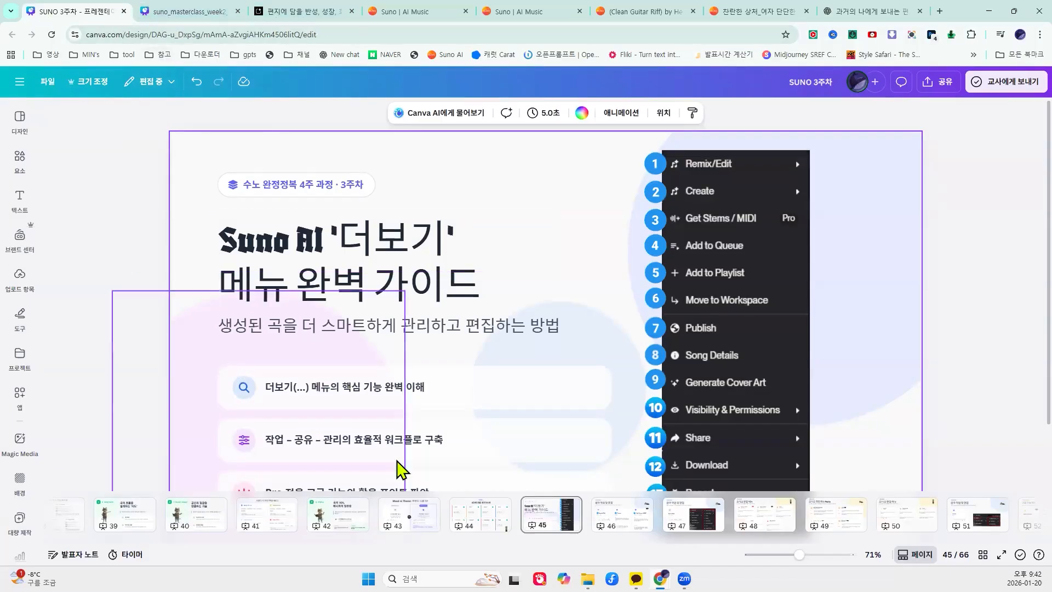
click(477, 518)
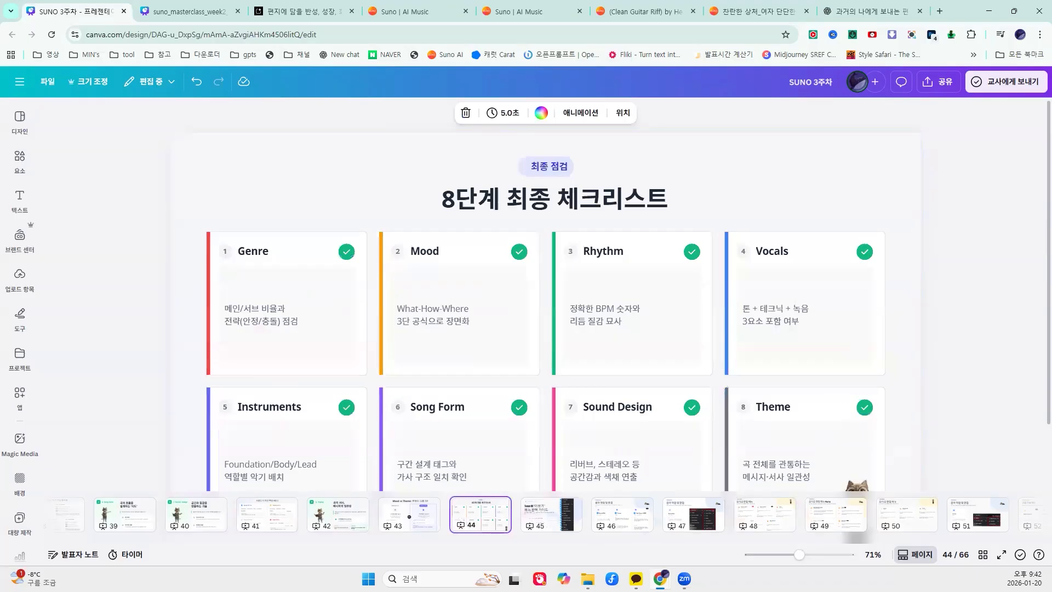
click(561, 529)
click(477, 525)
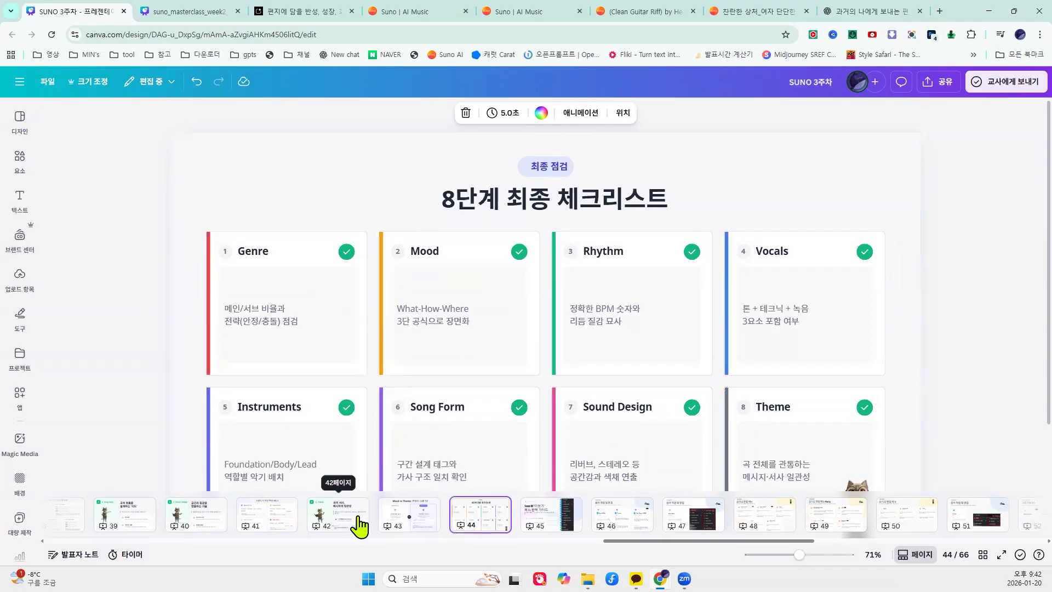
click(549, 527)
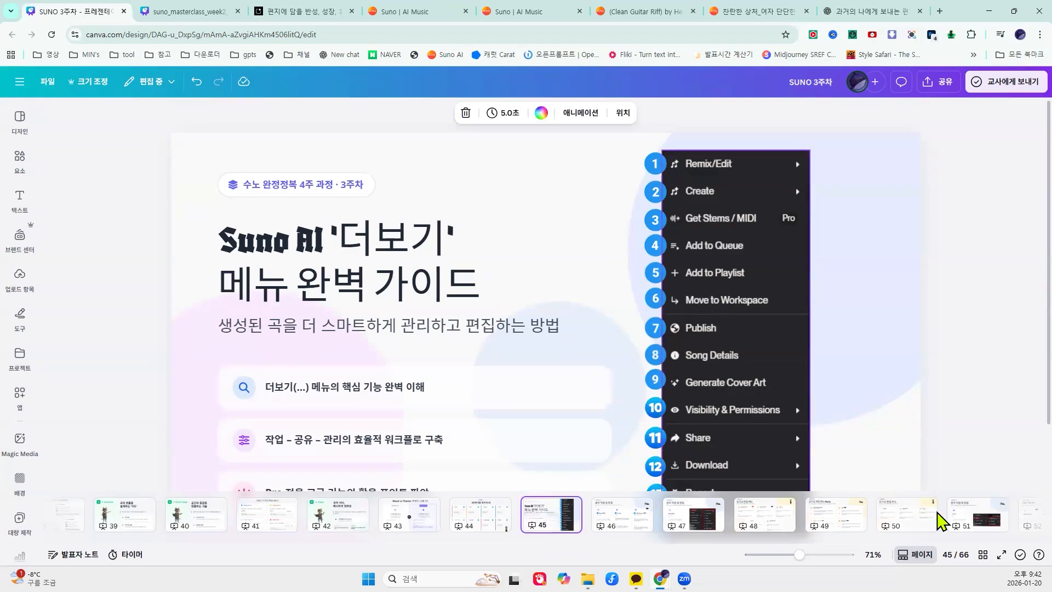
click(1002, 555)
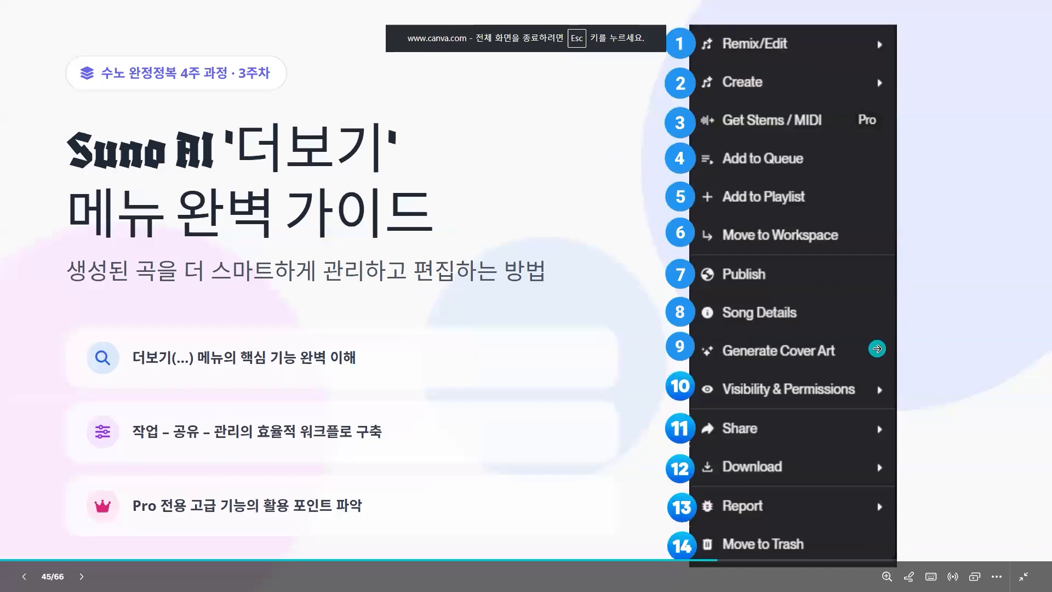
key(Escape)
Return to Suno and examine the more-options menu of the 3:14 "과거의 나에게 보내는 편지" track.
click(400, 22)
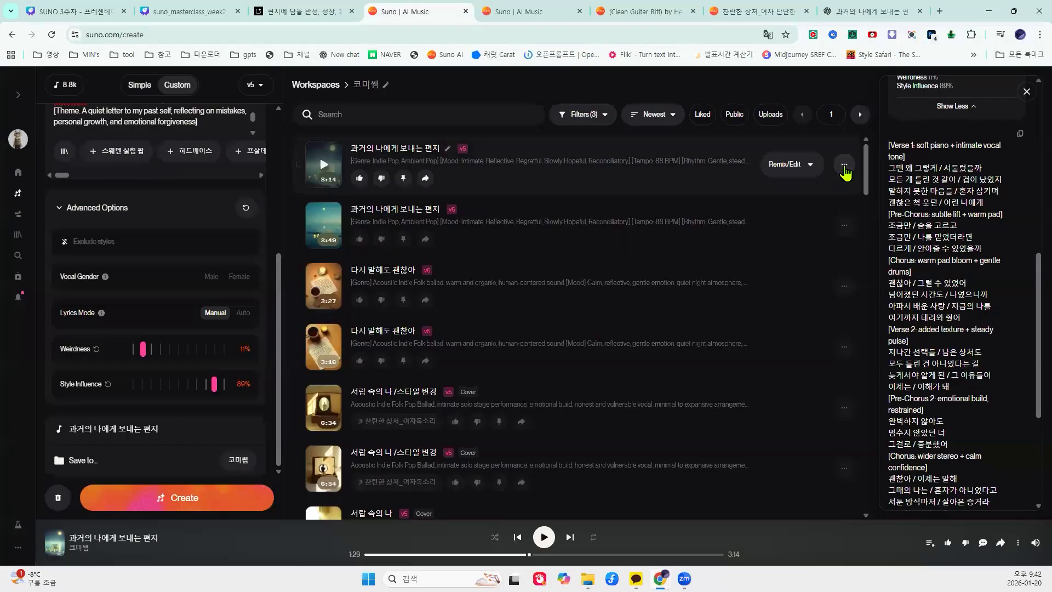
click(844, 166)
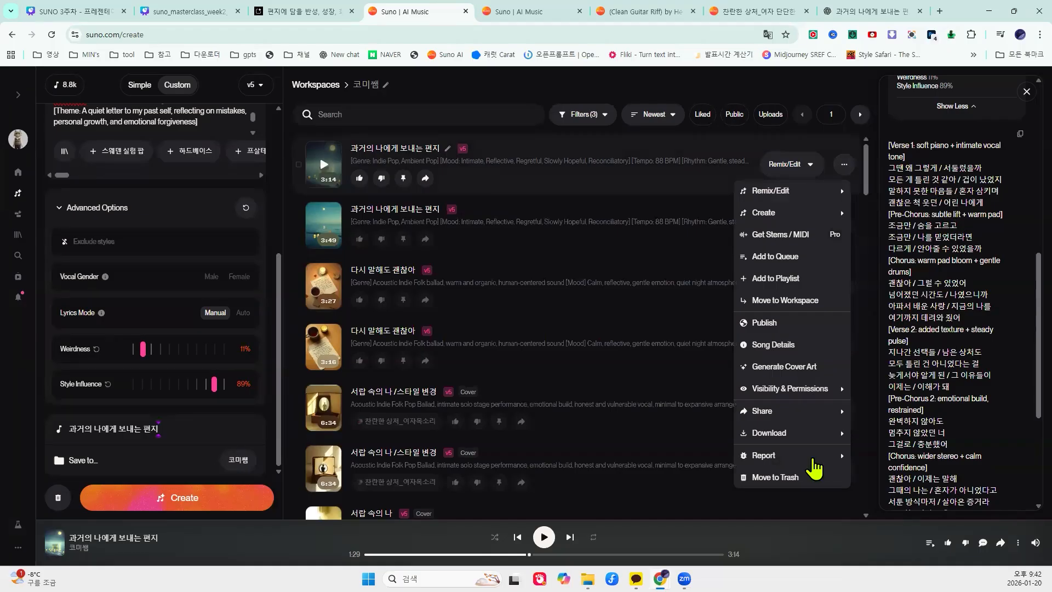
mouse_move(769, 209)
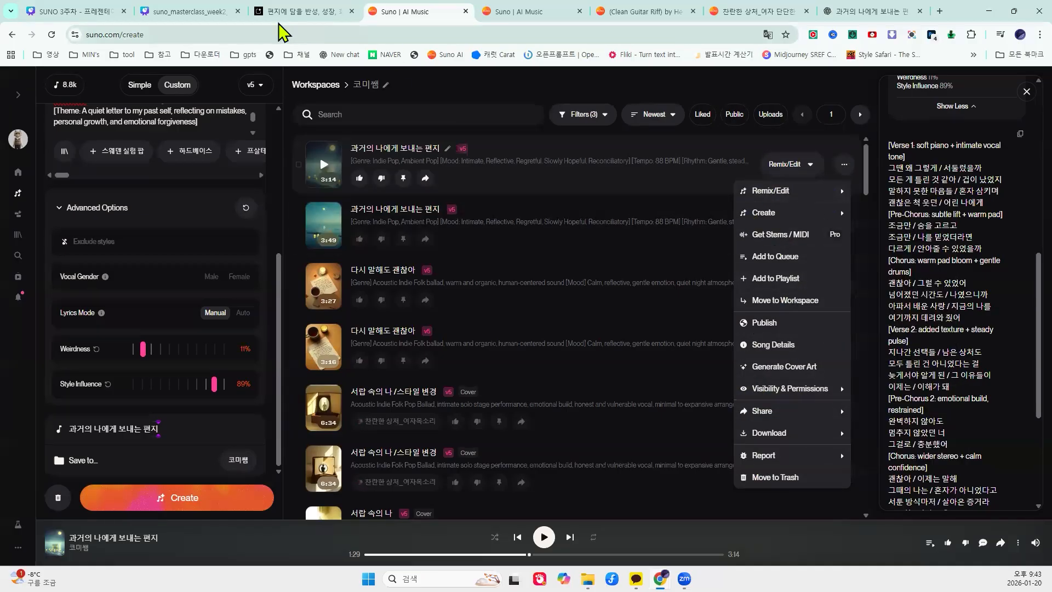
Open slide 46 in Canva and split the Suno tab into its own window beside the slides.
click(77, 11)
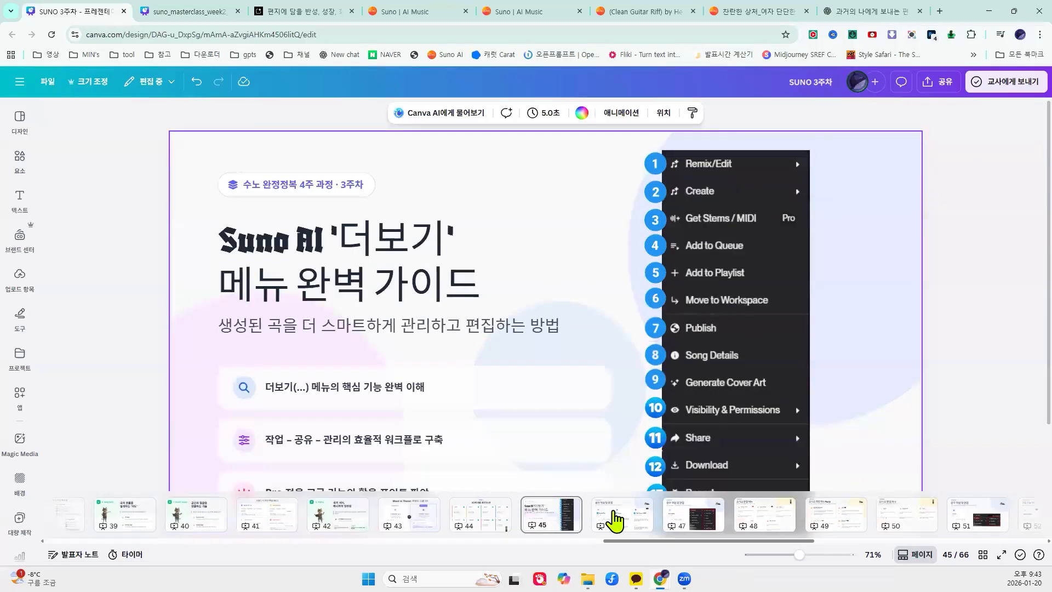
click(616, 518)
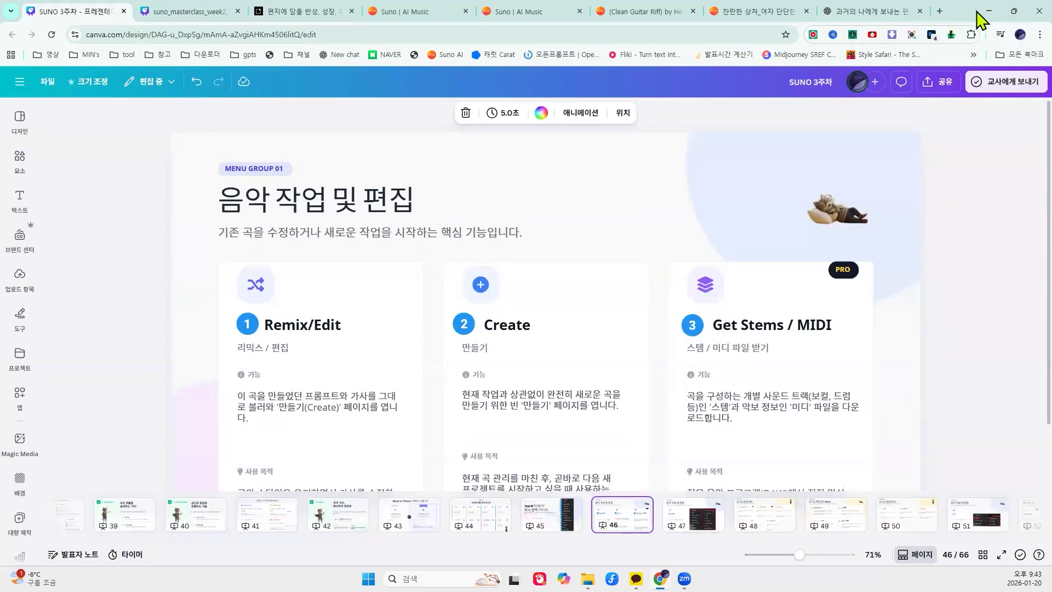
click(1015, 16)
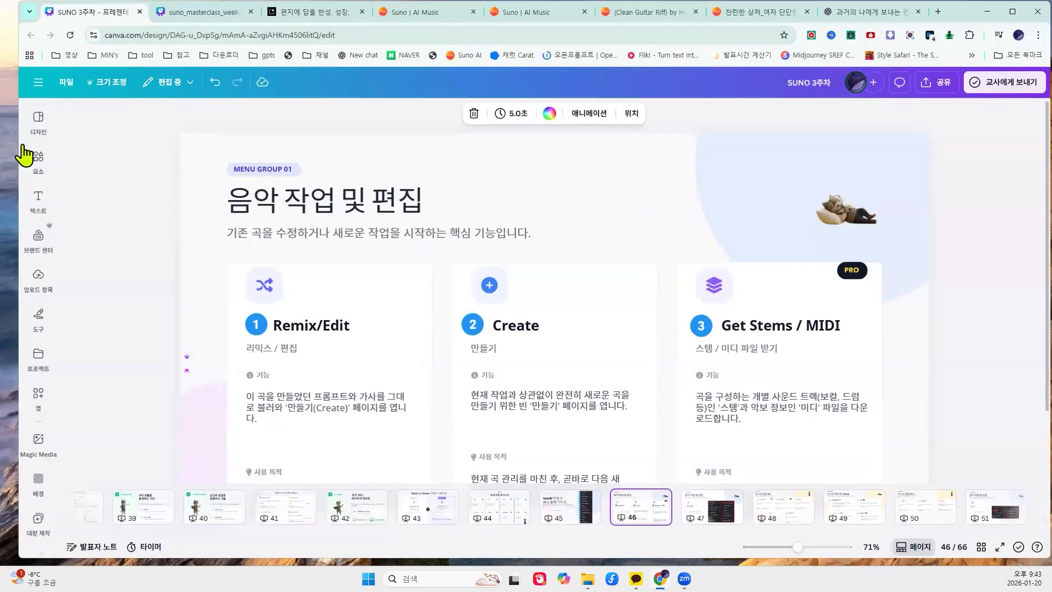
key(super+Right)
drag(686, 18, 214, 14)
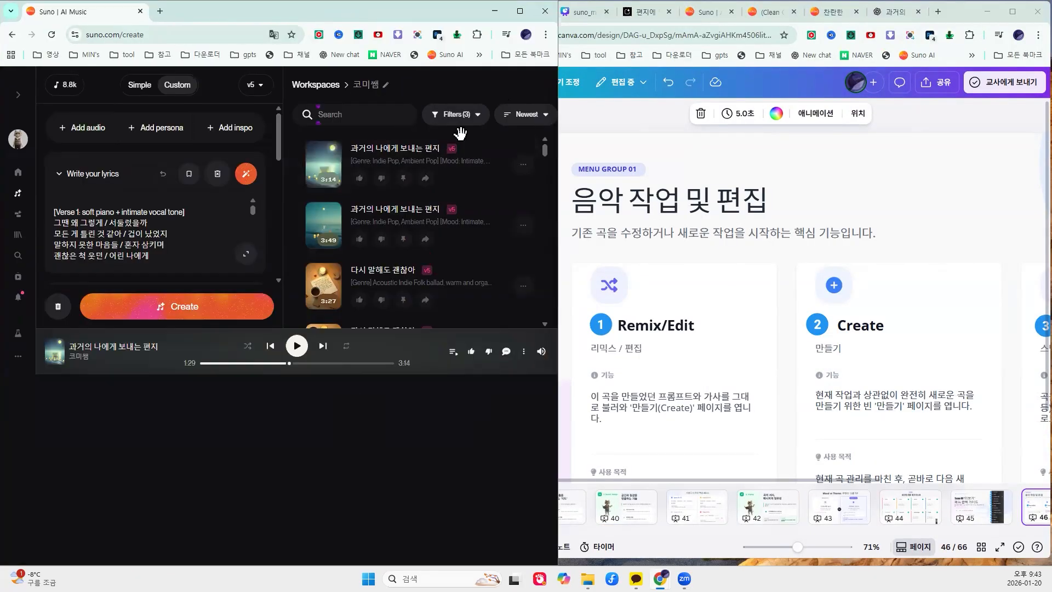
Reopen the 3:14 track's options menu, reduce the slide view to 50%, and shift the Suno window so both stay visible.
click(523, 162)
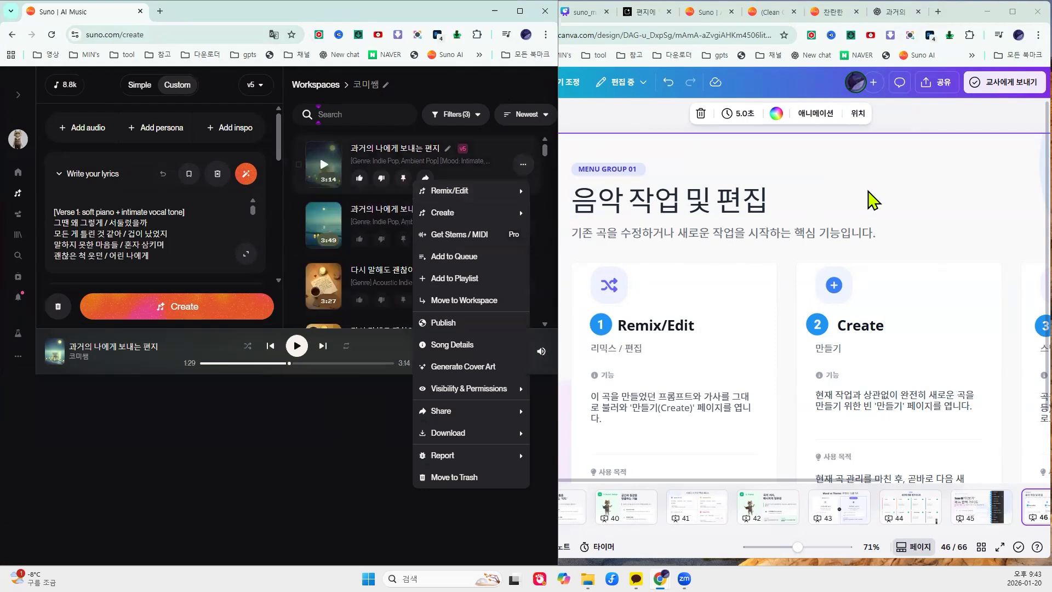
click(665, 109)
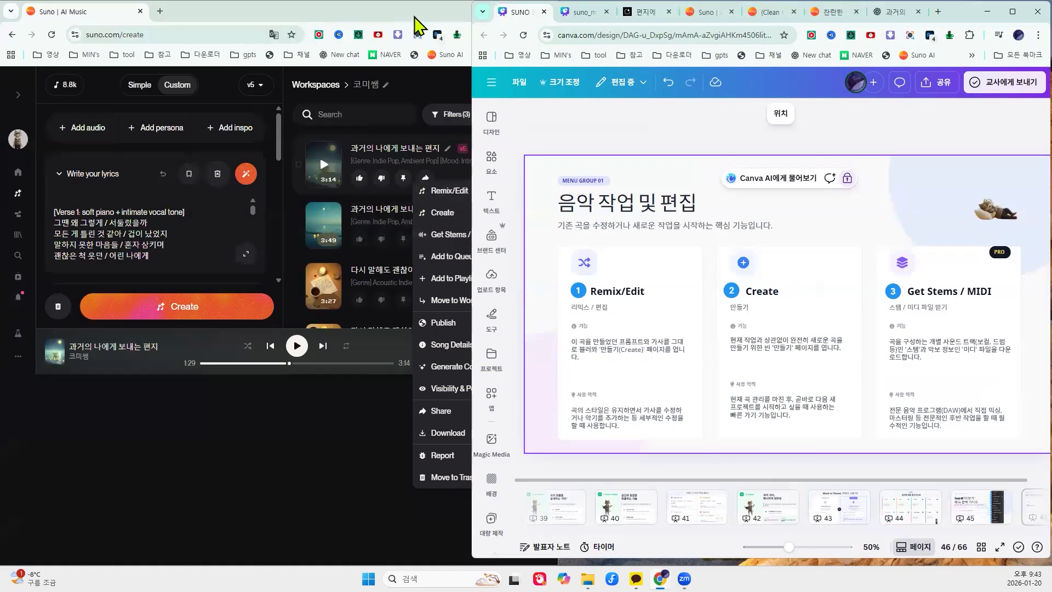
drag(417, 25, 328, 25)
mouse_move(356, 192)
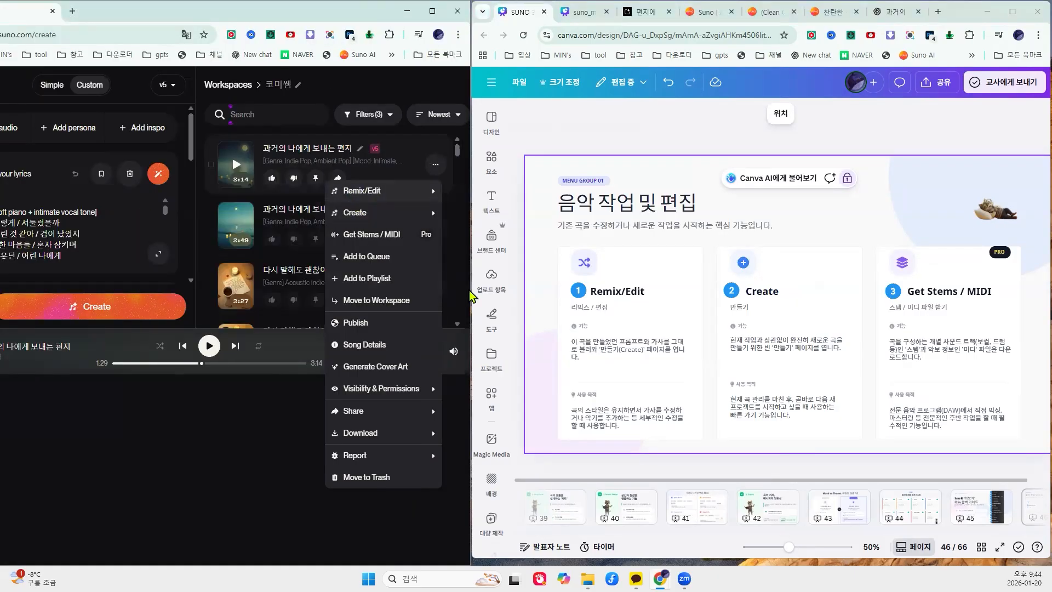
Show slide 47 and compare its Remix/Edit illustration with the 3:14 track's actual Remix/Edit options.
scroll(904, 507, right, 3)
click(798, 509)
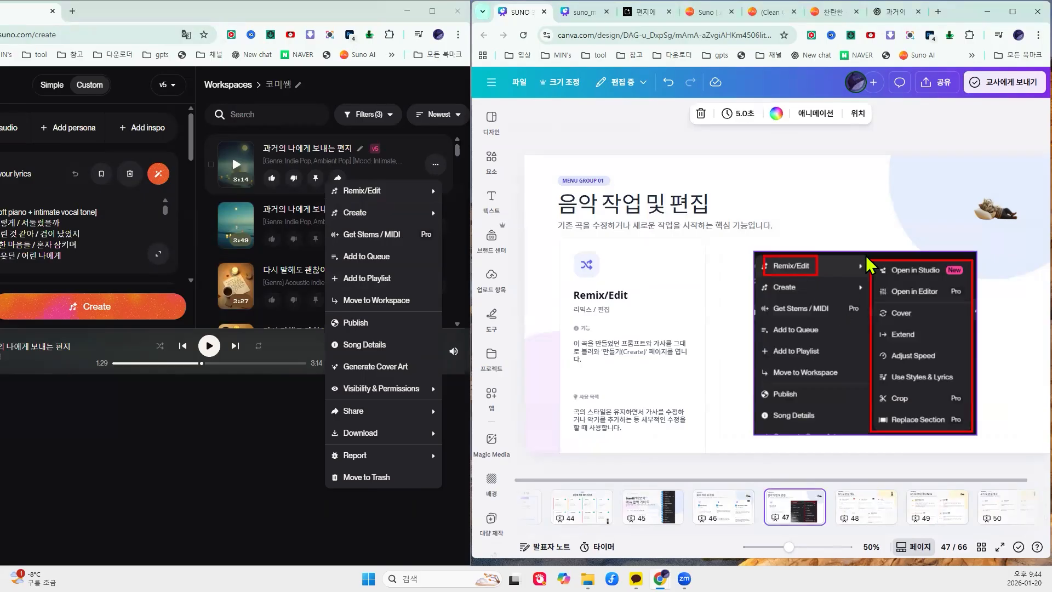
mouse_move(359, 196)
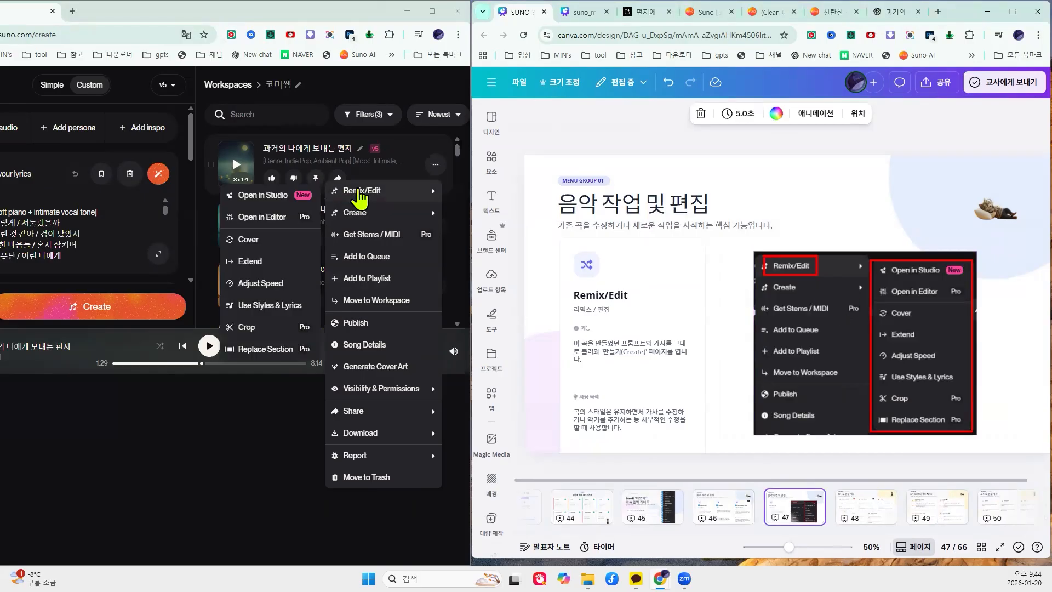
Bring up slide 48 on audio editing, open the 3:14 track in Suno Studio and return to the song creation page.
key(Right)
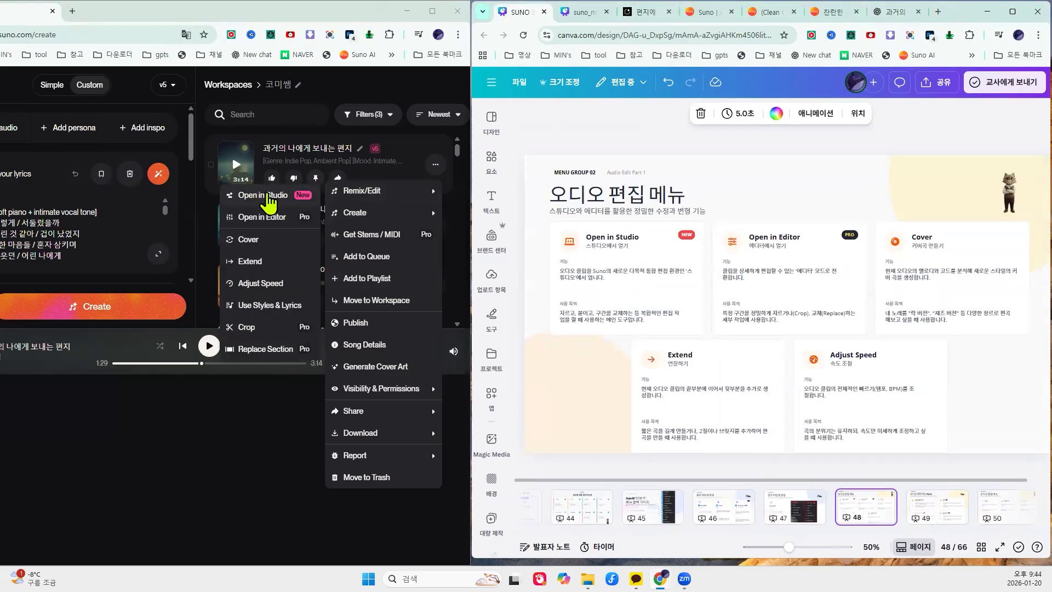
click(266, 197)
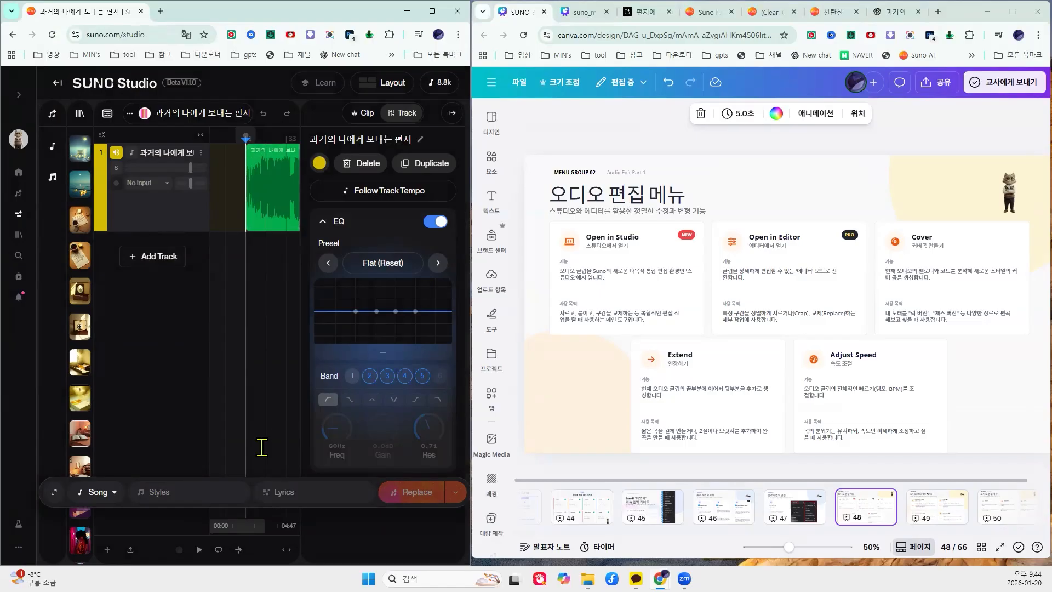
click(19, 195)
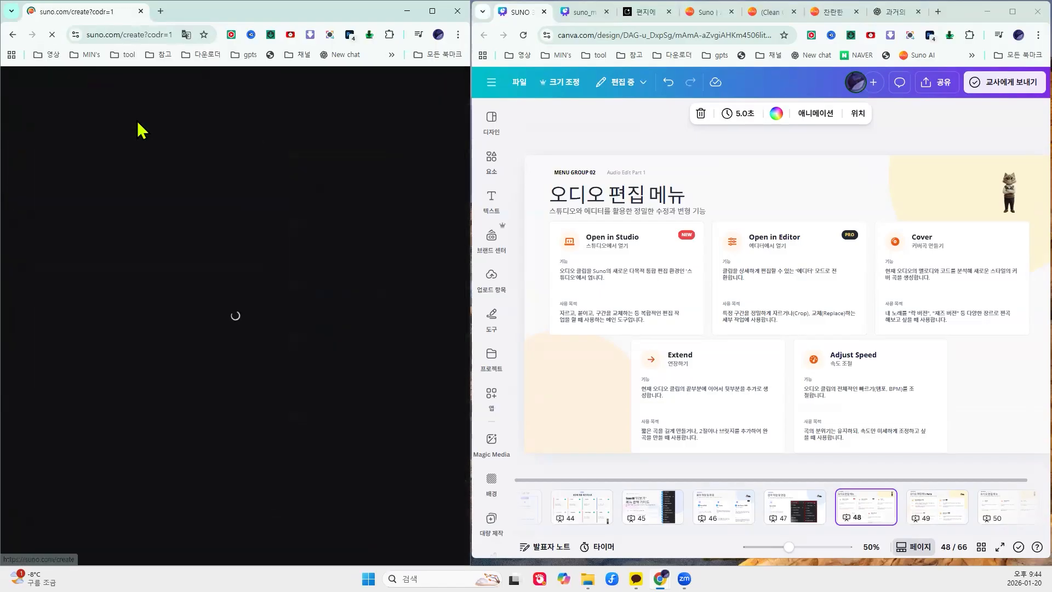
Go back to slide 47 and examine the Remix/Edit options of the 3:14 track again.
key(Page_Up)
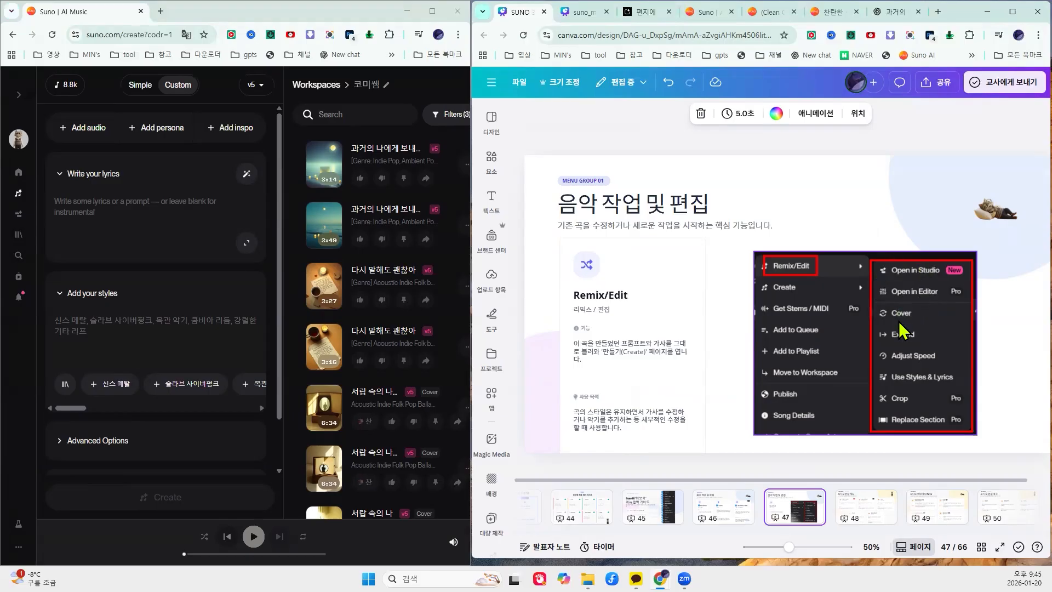
click(467, 163)
mouse_move(379, 191)
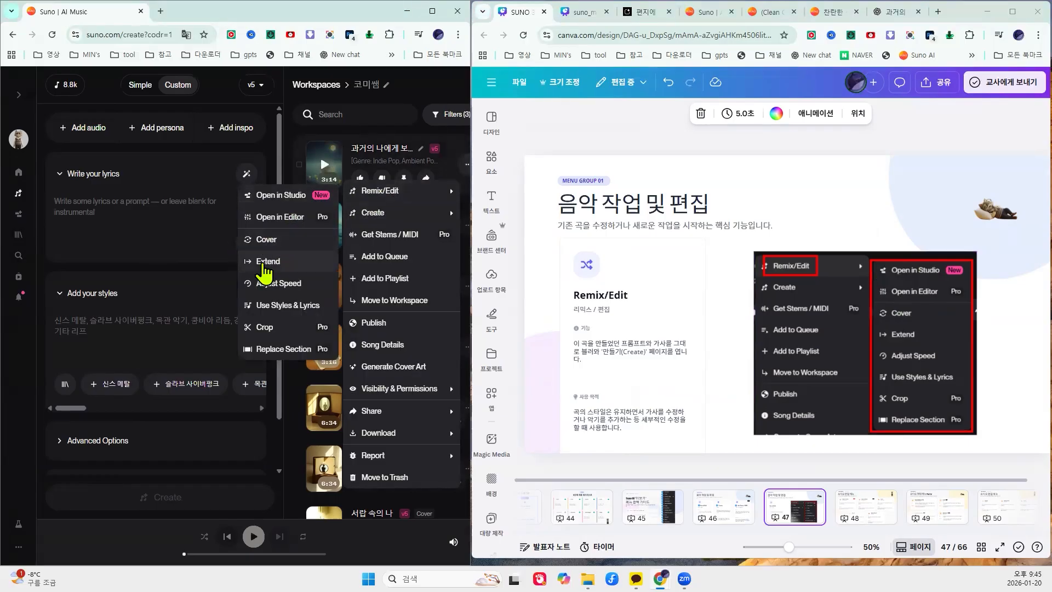
Load the 1:39 "서랍 속의 나 (Hello, My Yesterday)" track into Extend and set the extend point to 00:55.6.
drag(470, 76, 674, 99)
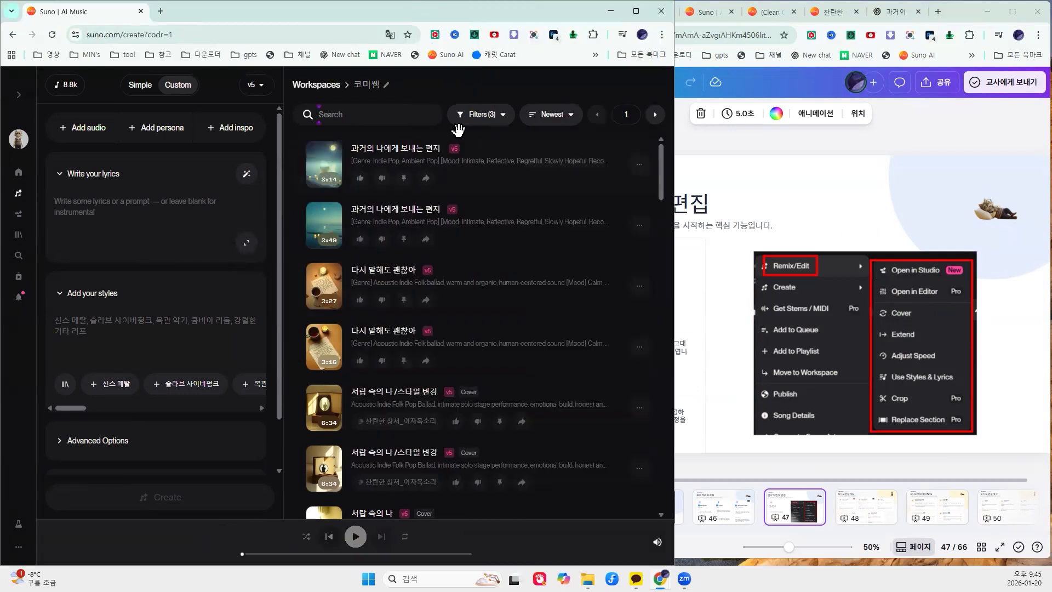
scroll(454, 352, down, 10)
click(639, 371)
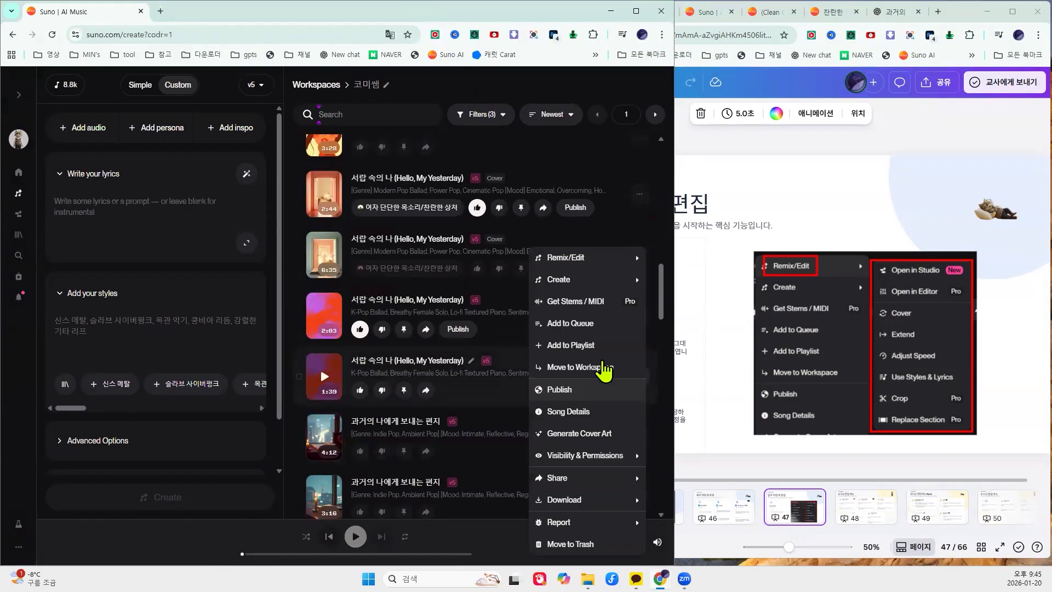
mouse_move(563, 268)
click(446, 329)
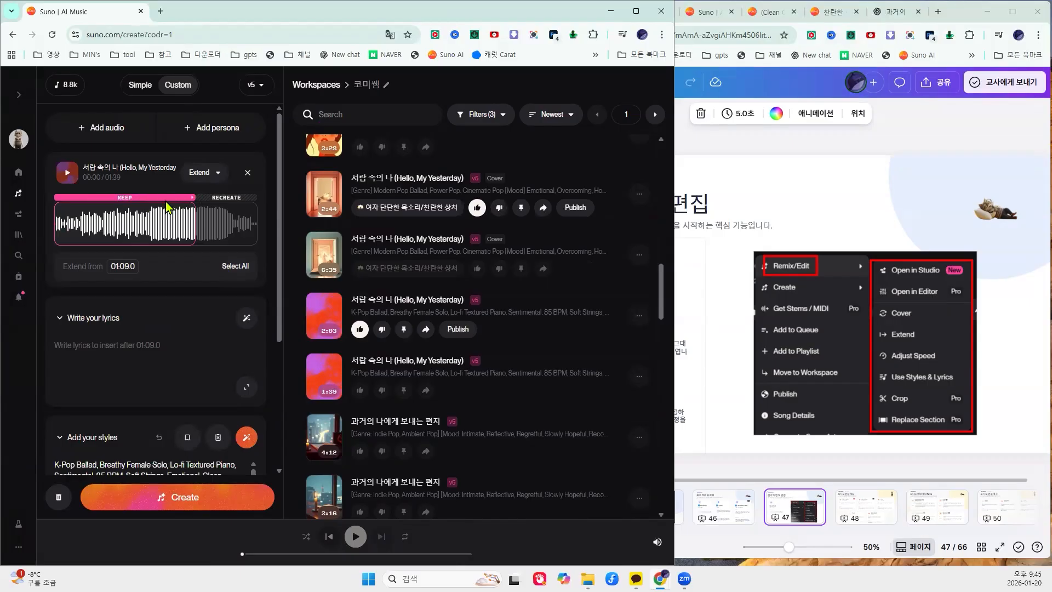
drag(195, 196, 254, 197)
drag(56, 195, 169, 211)
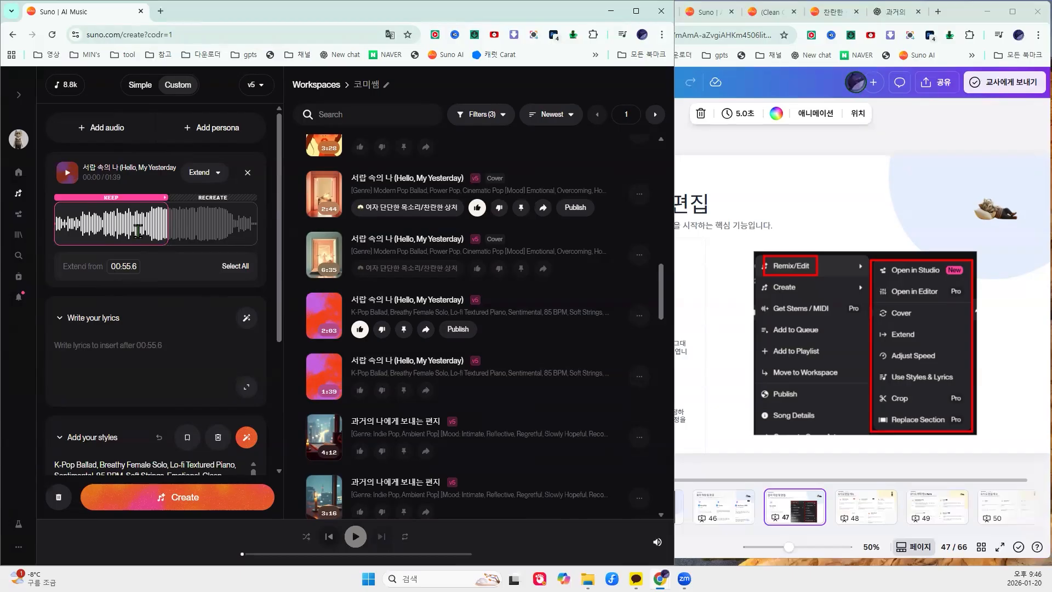
Open the 3:50 "찬란한 상처_여자 단단한 목소리" cover in Adjust Speed, with slide 50 as reference, and set the speed to 2.01x.
click(639, 193)
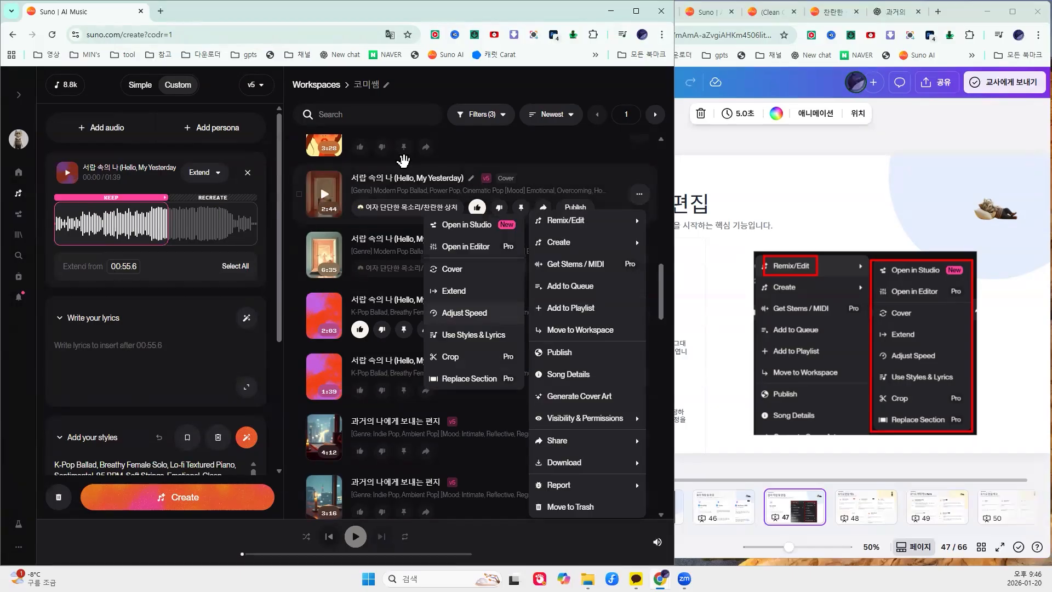
click(305, 112)
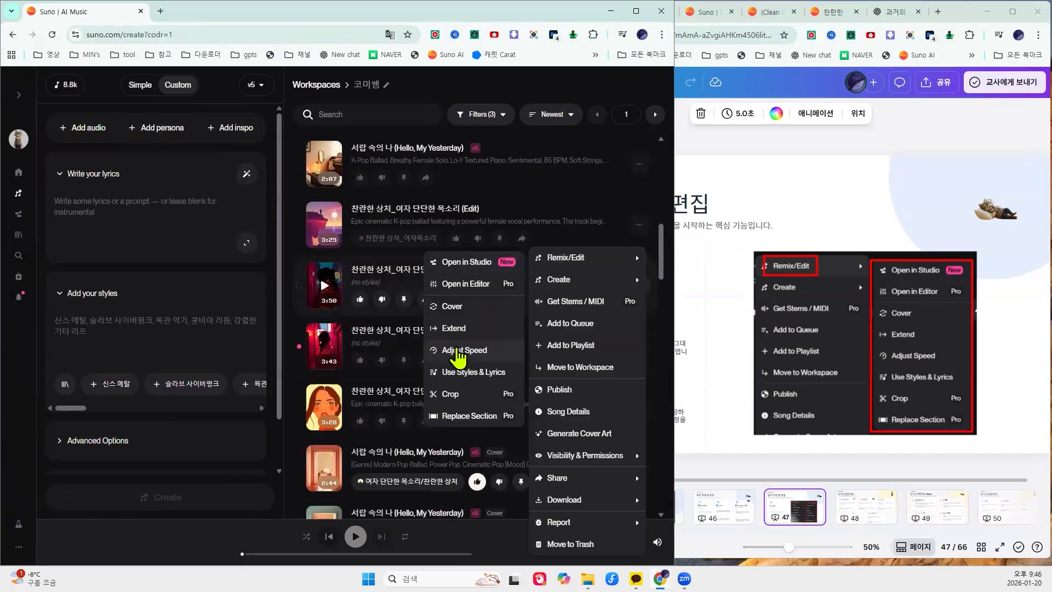
click(459, 351)
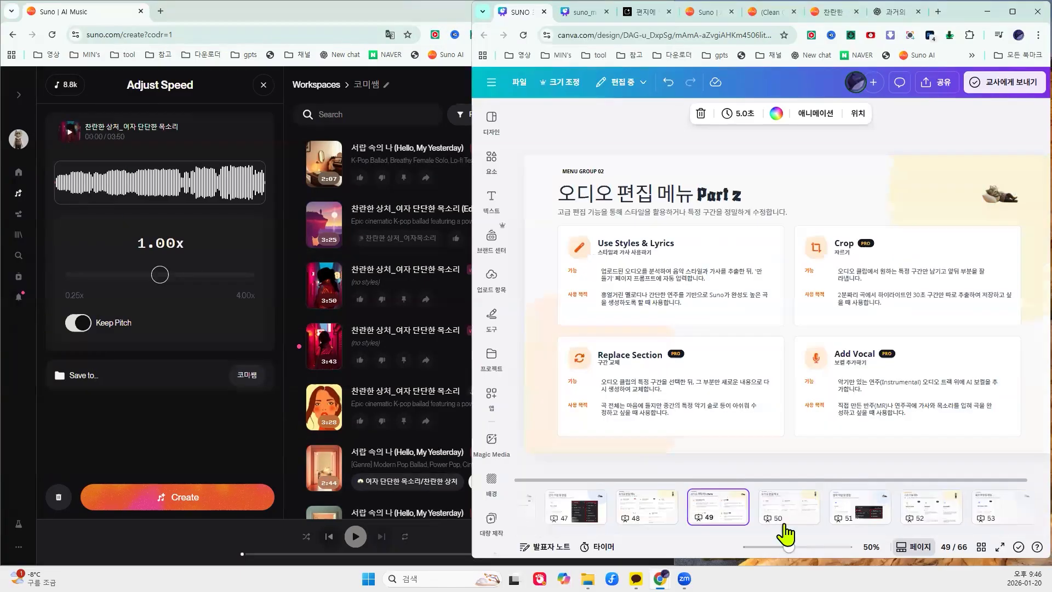
click(786, 529)
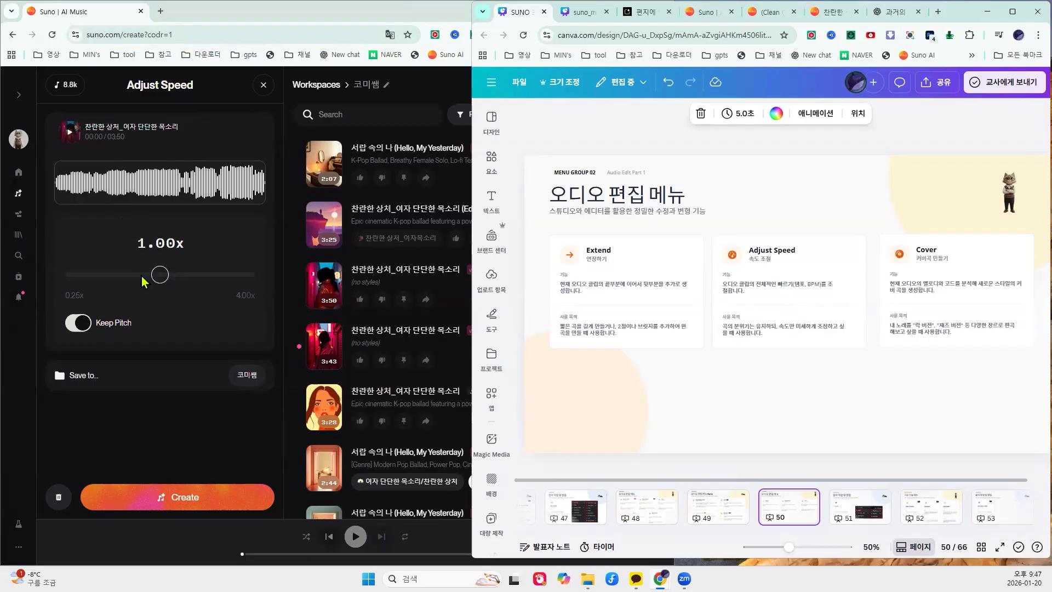
drag(160, 275, 191, 276)
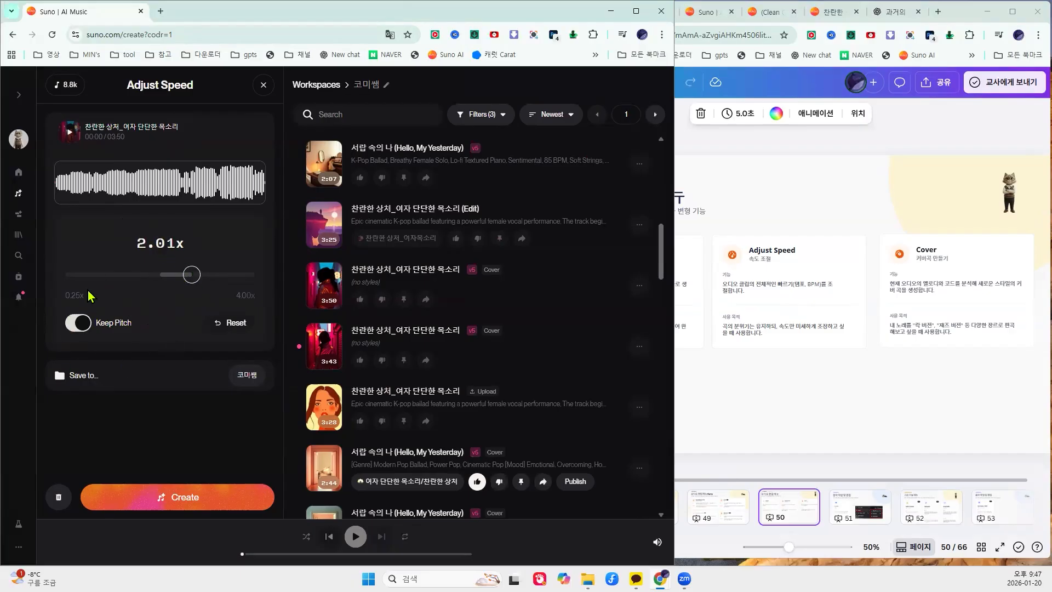
Generate two 2.01x versions of the 3:50 cover, one with Keep Pitch on and one with it off.
click(175, 507)
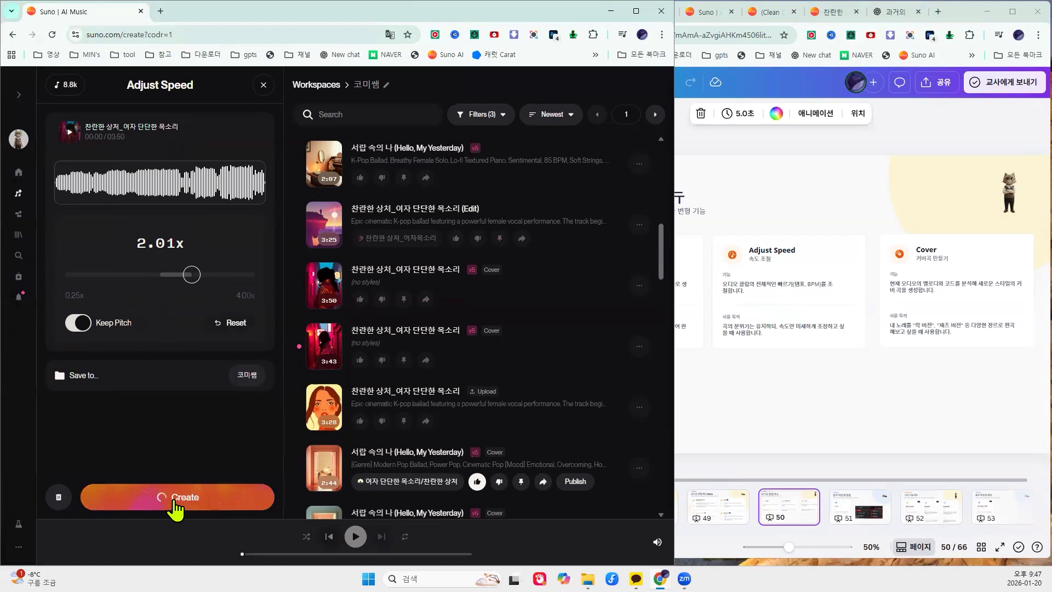
click(77, 323)
click(185, 510)
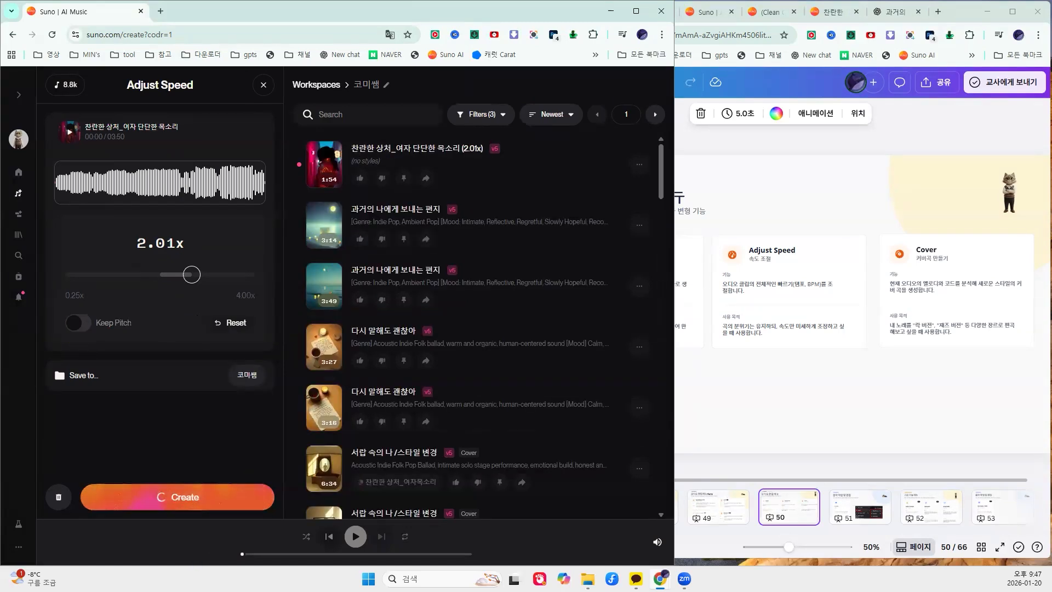
Listen to parts of both 1:54 2.01x versions to compare their pitch, and set the Adjust Speed value to 0.63x.
click(324, 164)
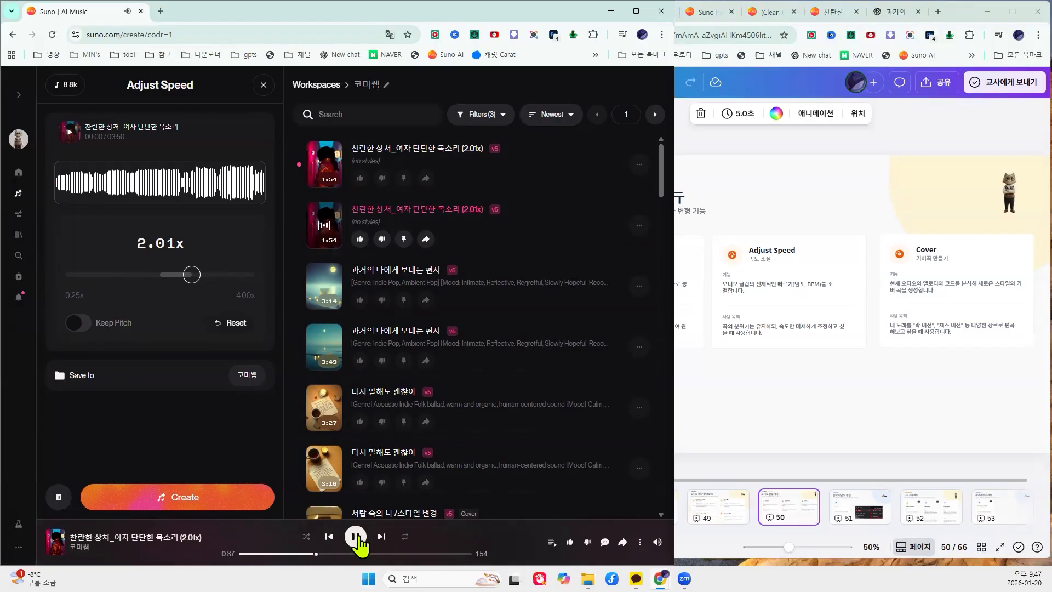
click(357, 538)
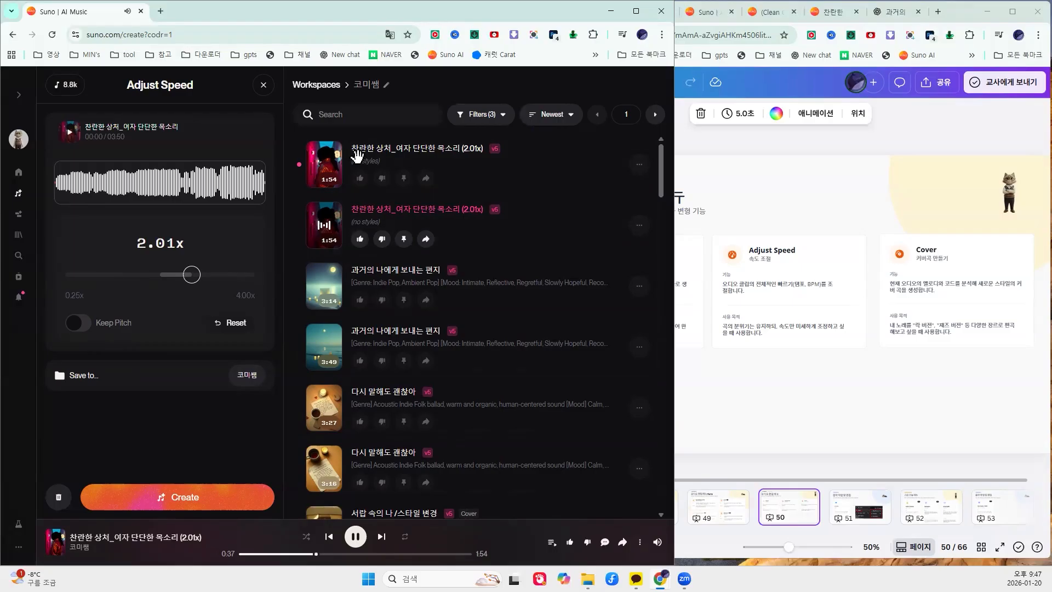
click(324, 166)
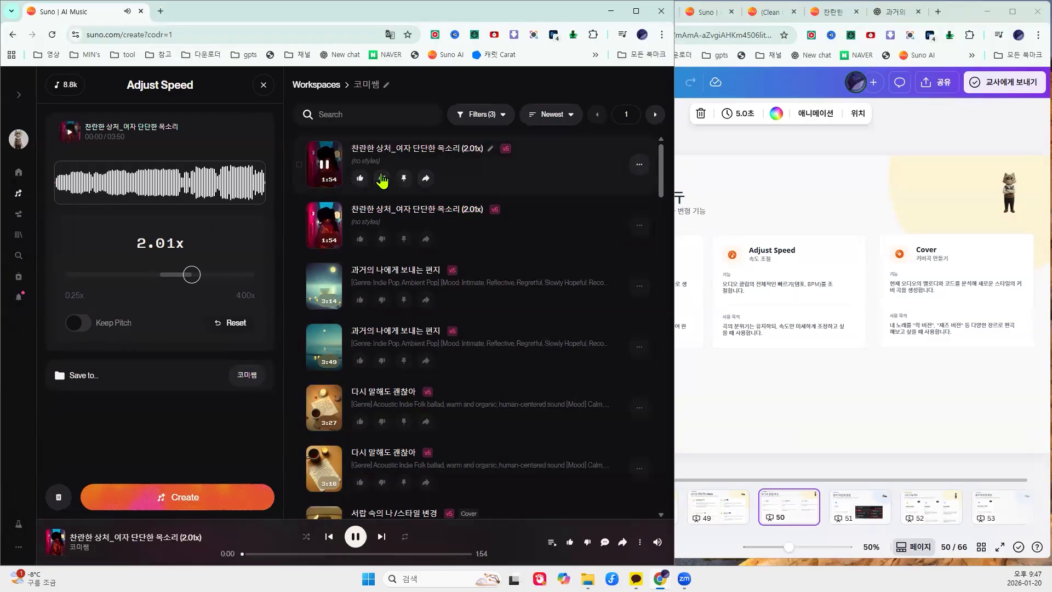
click(331, 553)
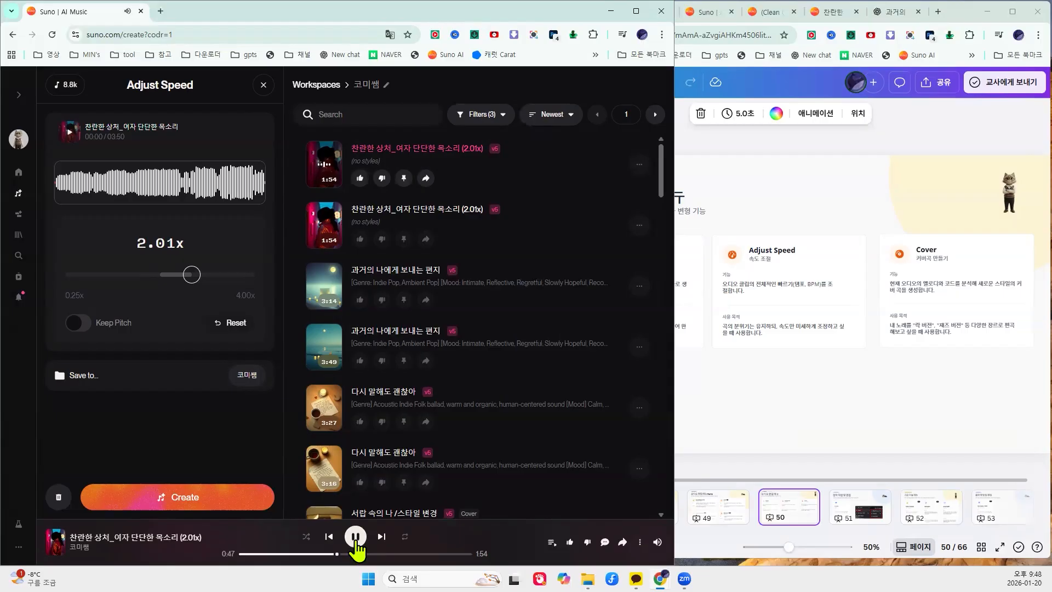
click(356, 537)
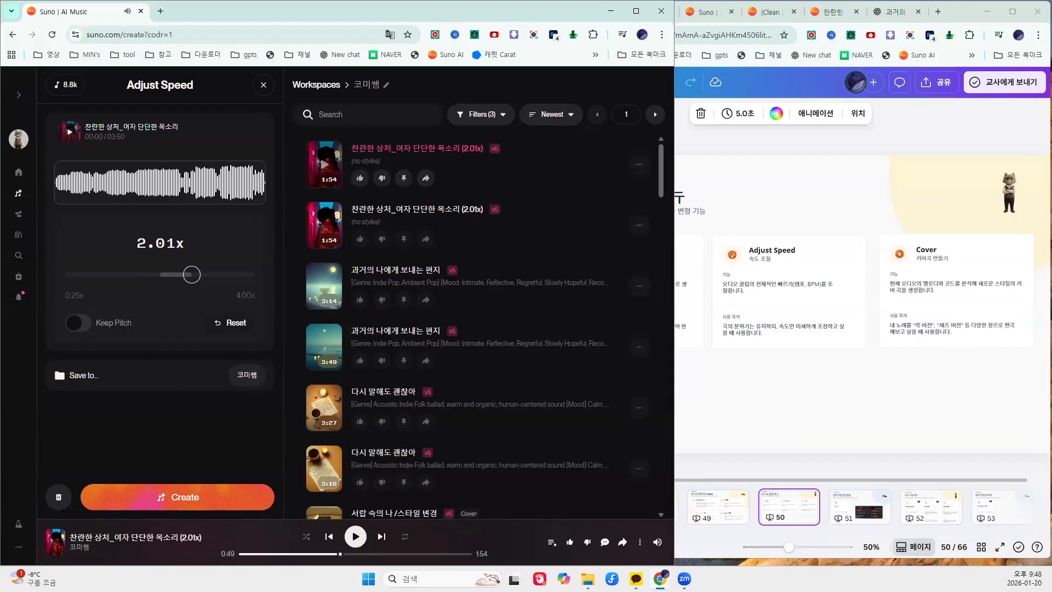
drag(190, 274, 113, 274)
Open the 3:14 "과거의 나에게 보내는 편지" track for Crop and bring up slide 49 as reference.
click(638, 286)
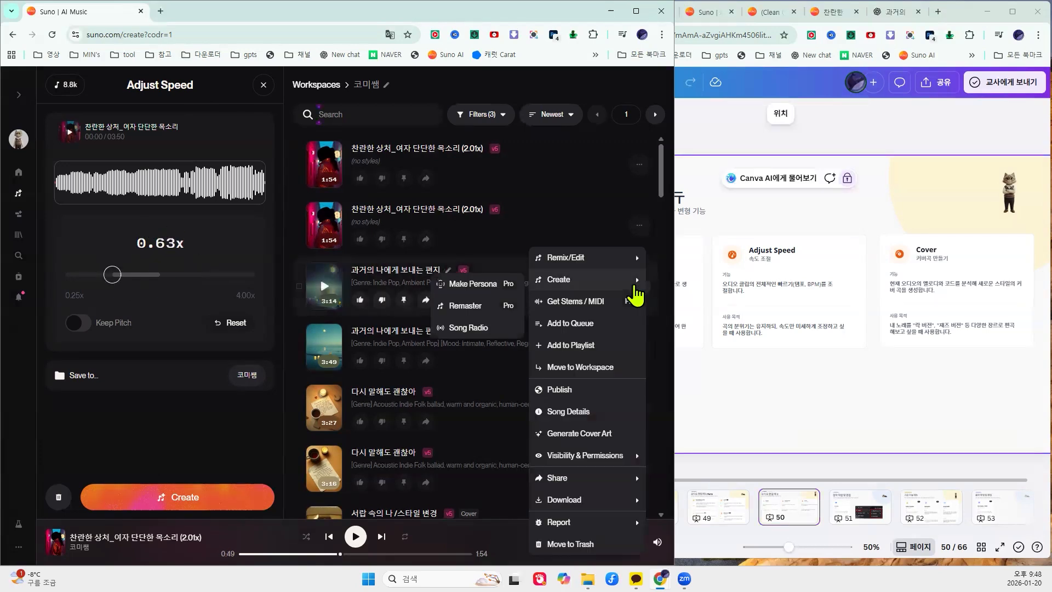
mouse_move(561, 260)
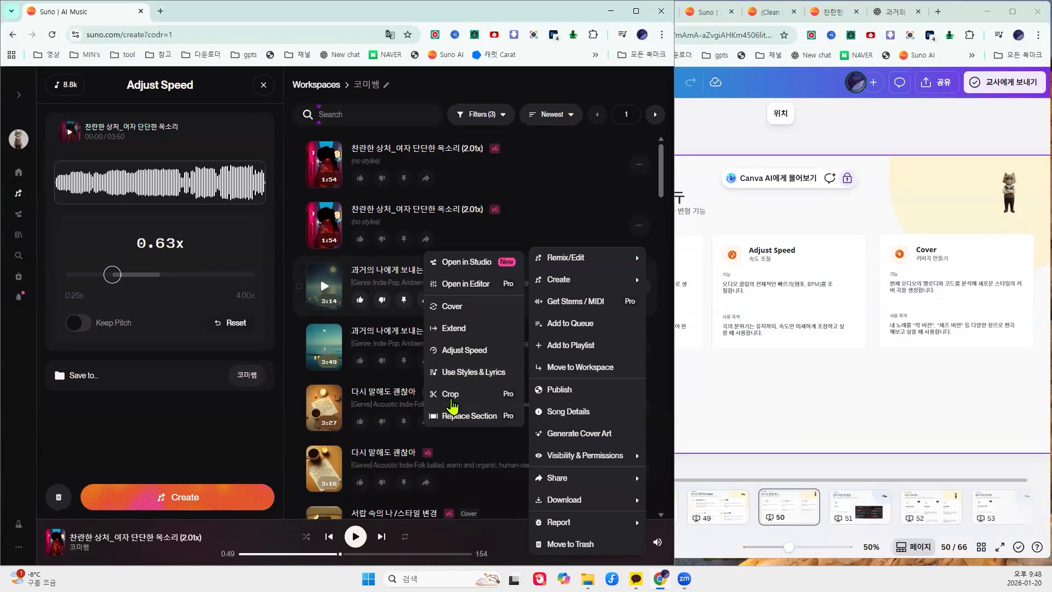
click(452, 400)
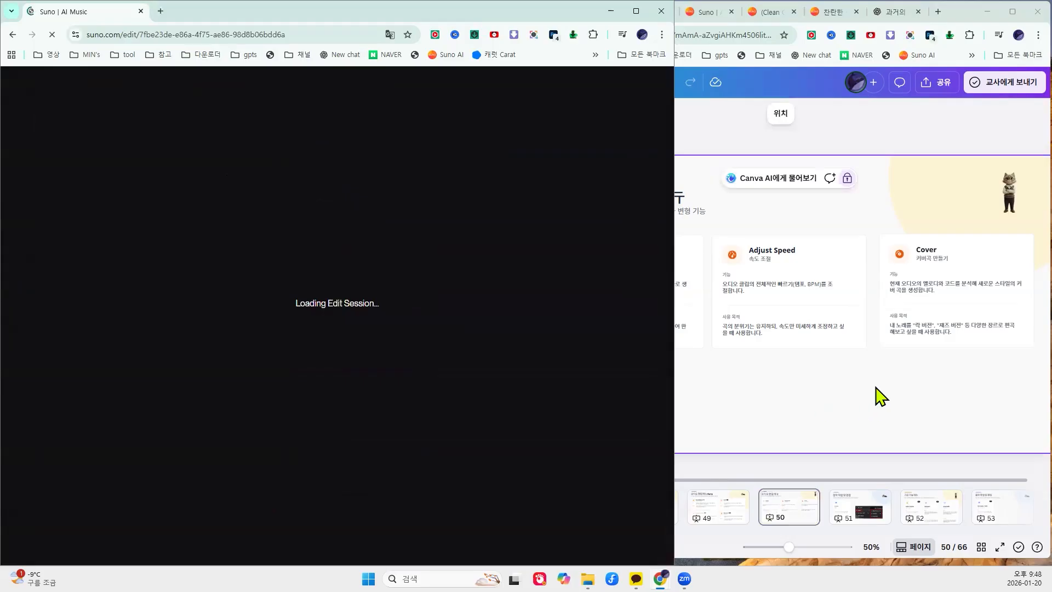
click(847, 419)
scroll(815, 308, up, 3)
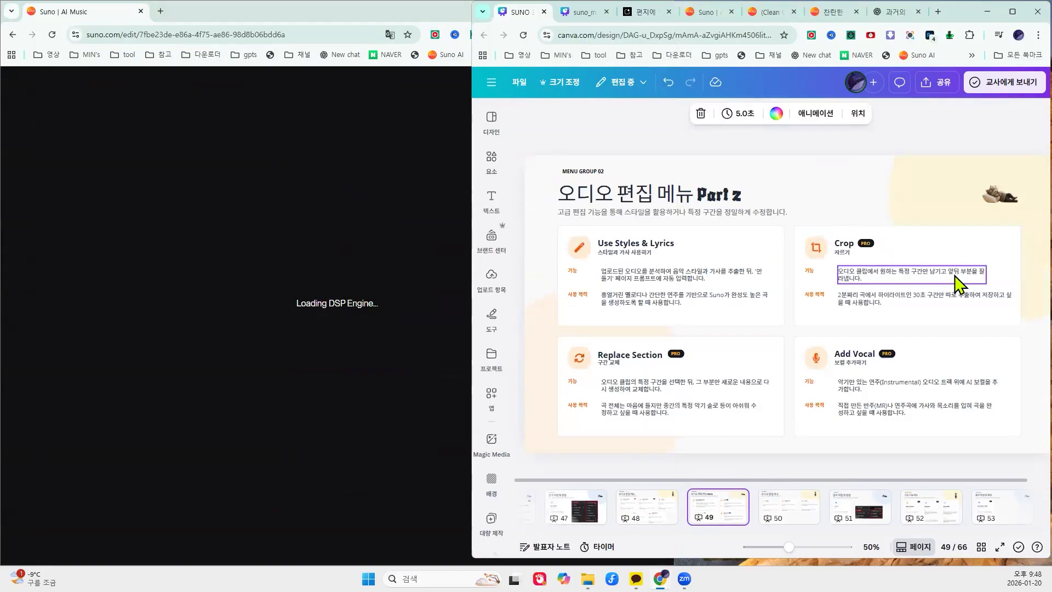
Select the 00:25.52 to 00:55.85 range across Verse 1 and the Pre-Chorus in the Song Editor.
click(442, 417)
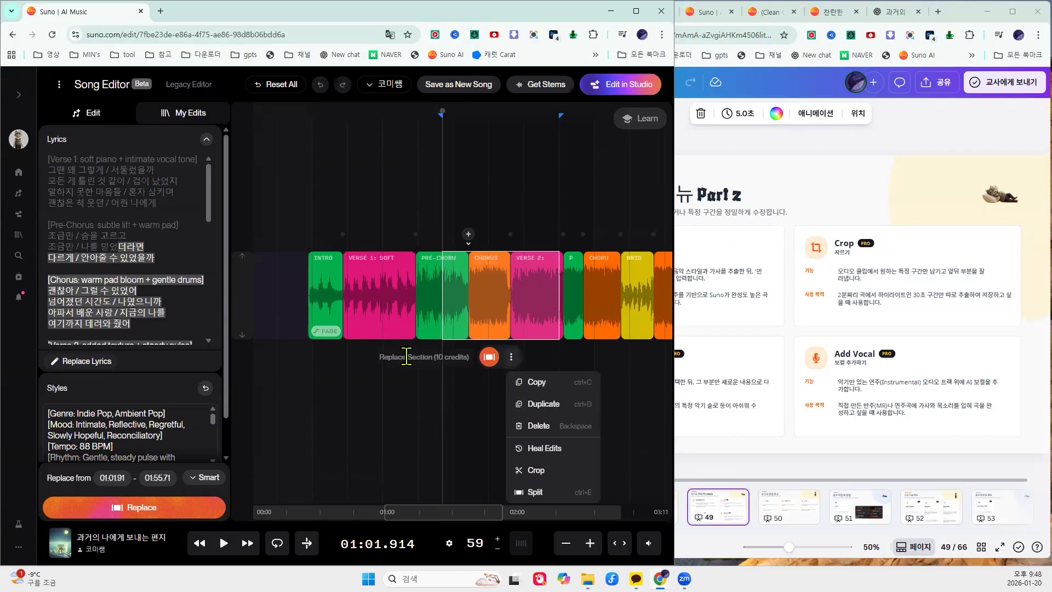
click(406, 357)
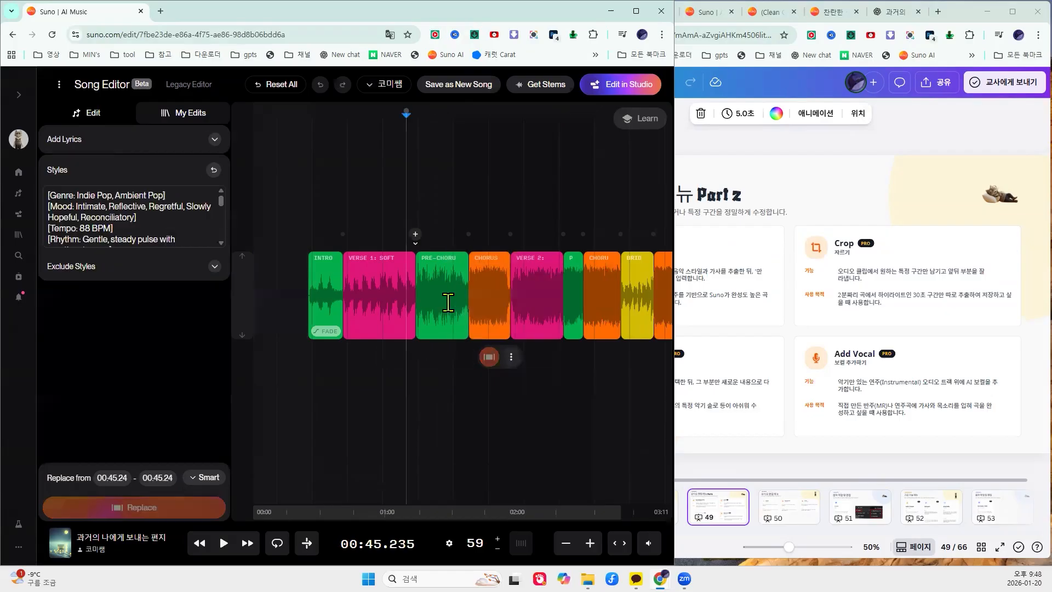
drag(453, 303, 499, 303)
click(432, 300)
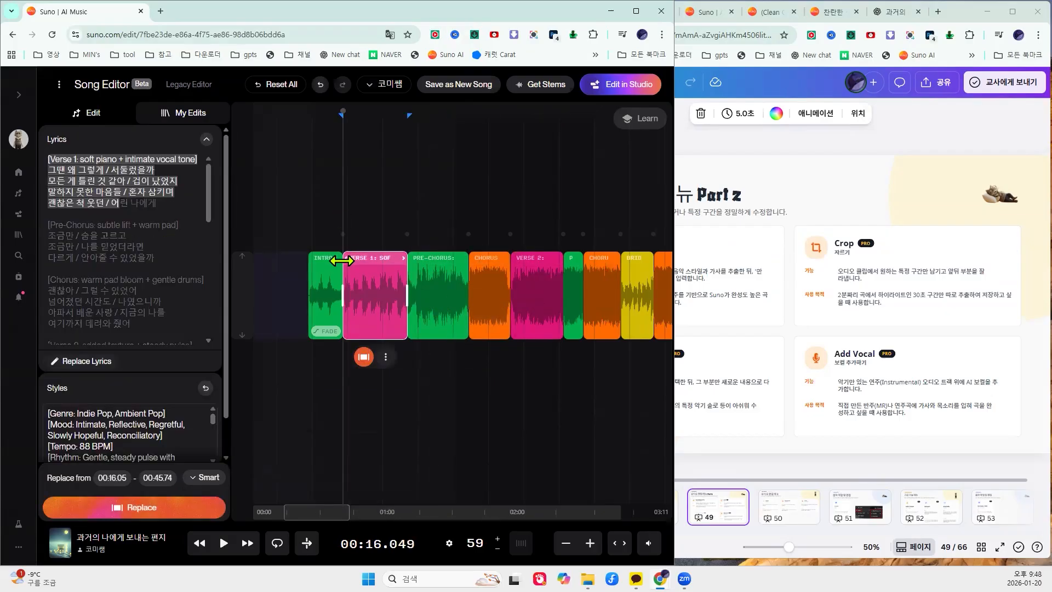
drag(363, 293, 430, 292)
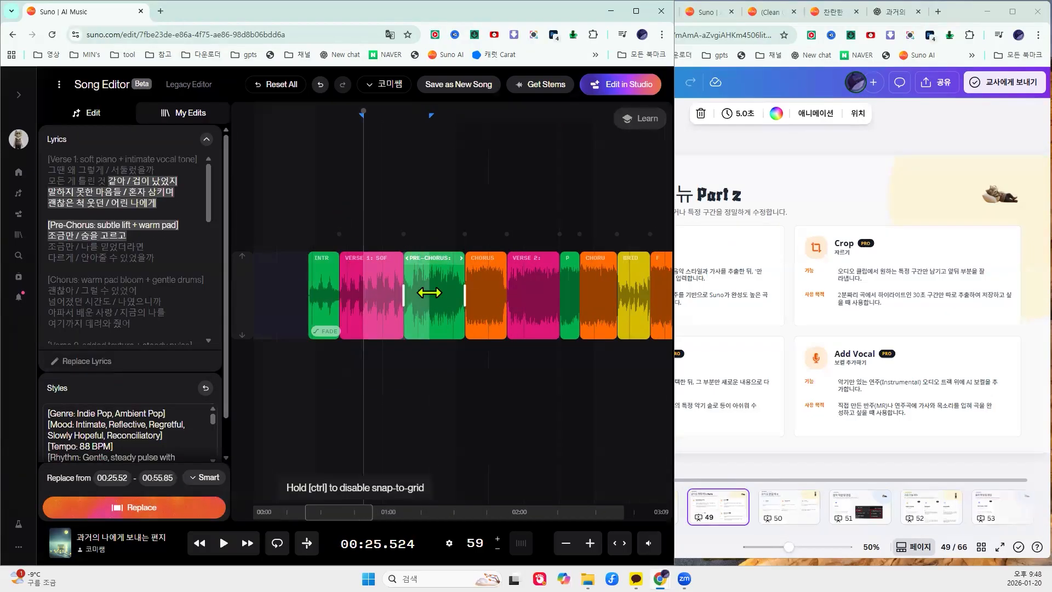
Try cropping the song to the selected range and restore the full song.
click(406, 356)
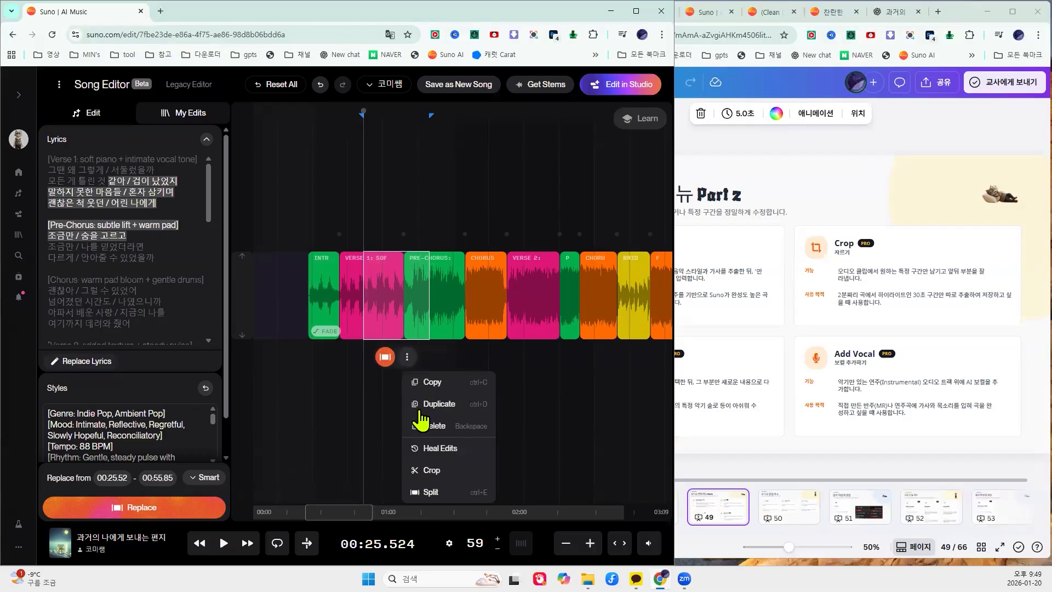
click(428, 475)
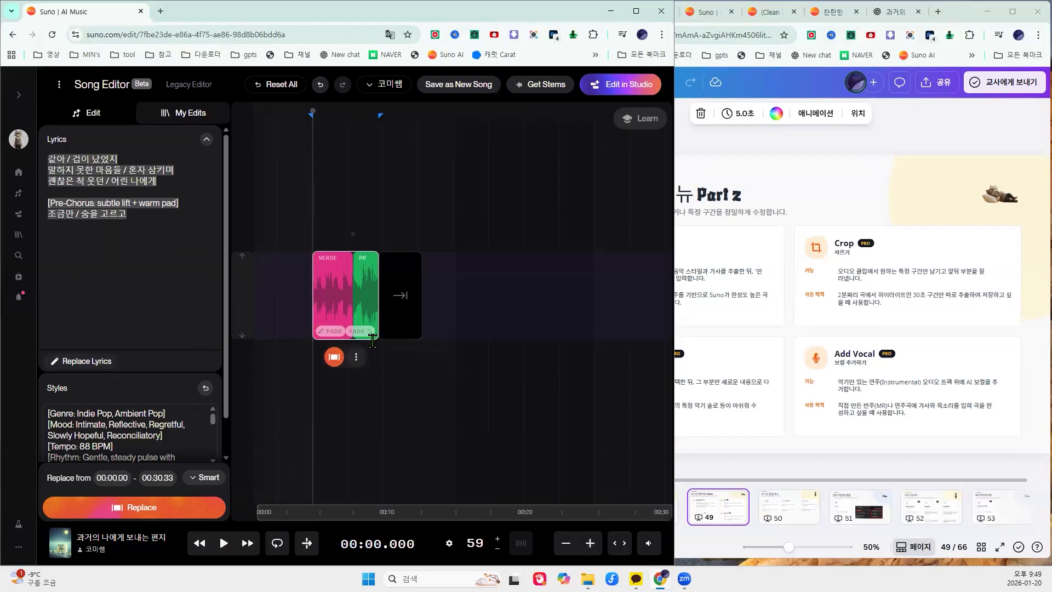
click(296, 85)
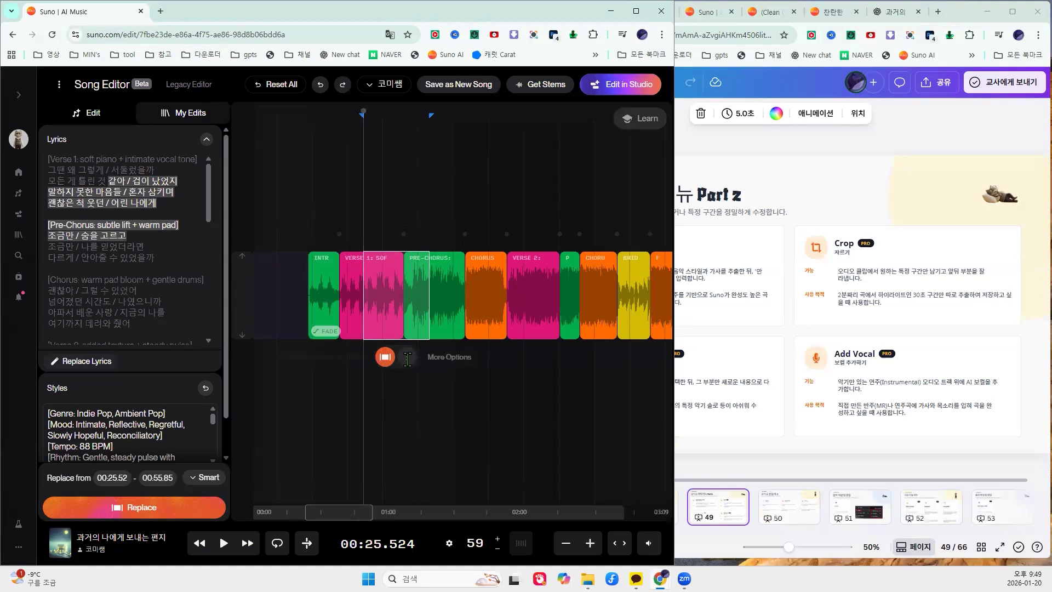
Duplicate the selected 00:25.52–00:55.85 range on the timeline and open the further options for the copied section.
click(407, 356)
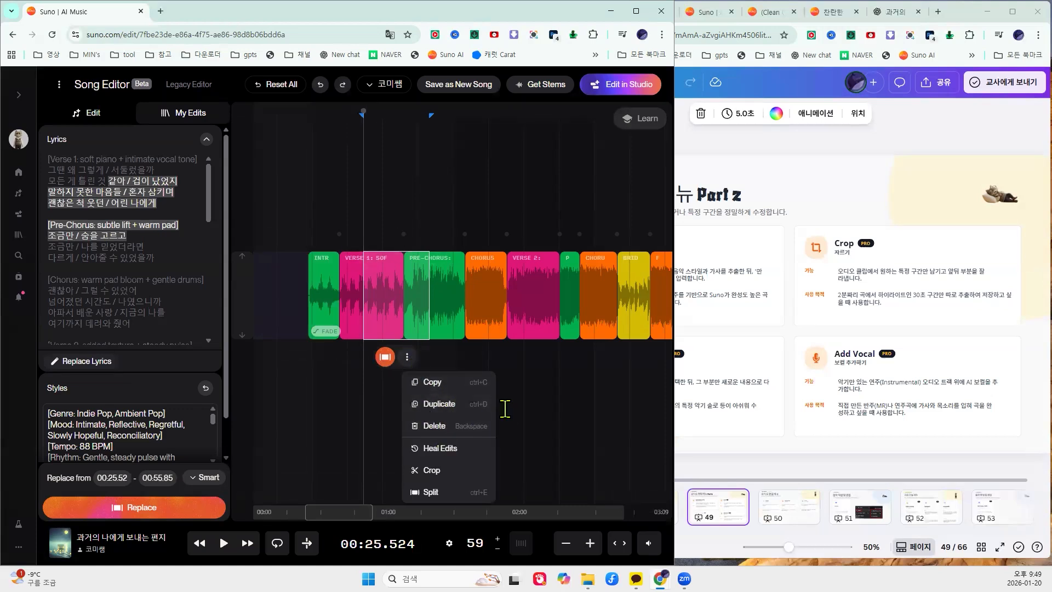
click(433, 404)
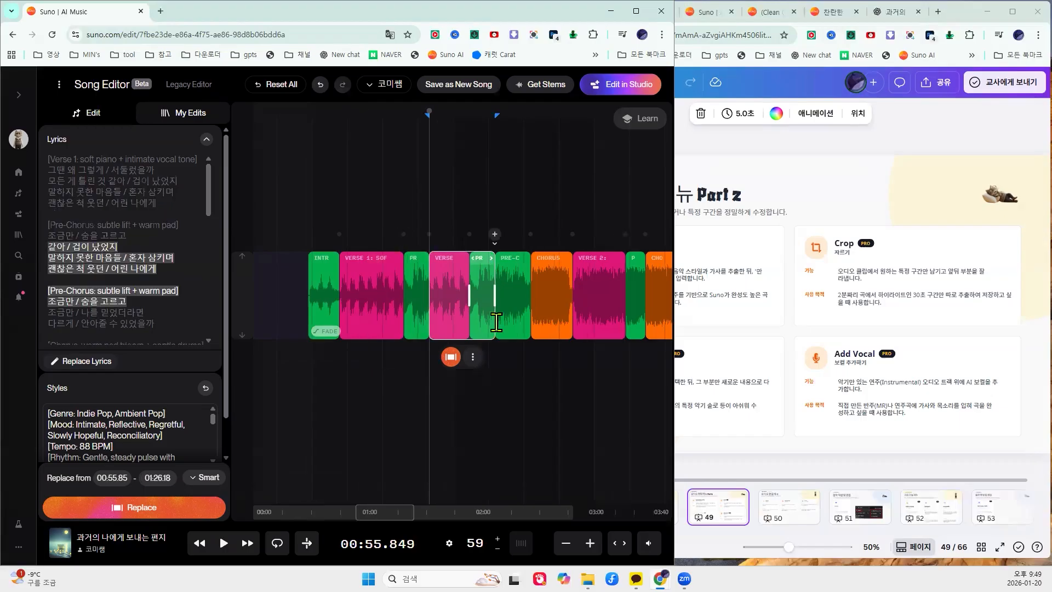
click(472, 357)
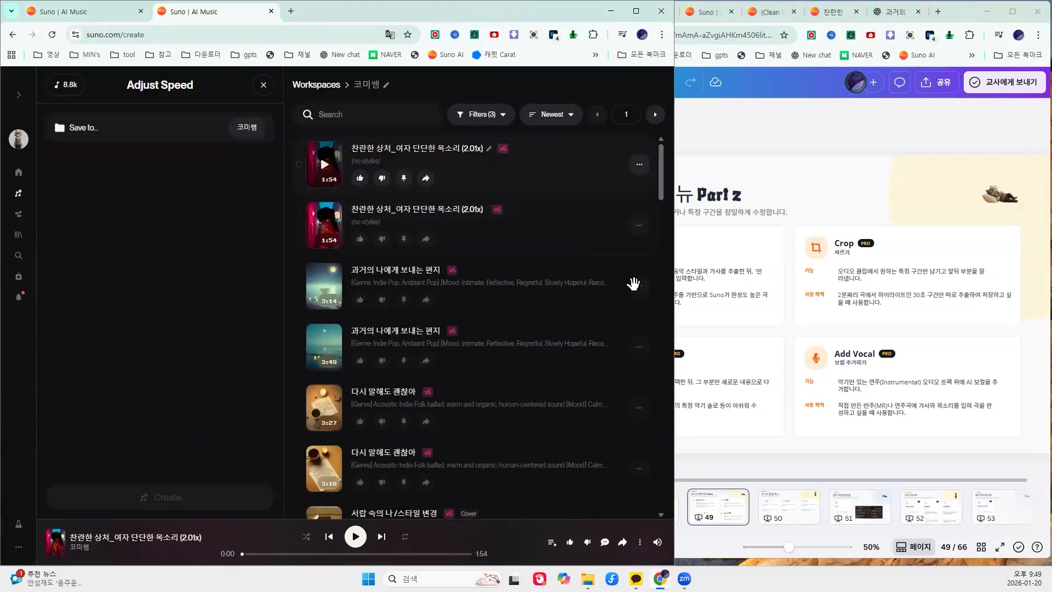
Add the 3:14 "과거의 나에게 보내는 편지" track to the song queue and briefly play the current 2.01x track.
click(639, 286)
mouse_move(567, 257)
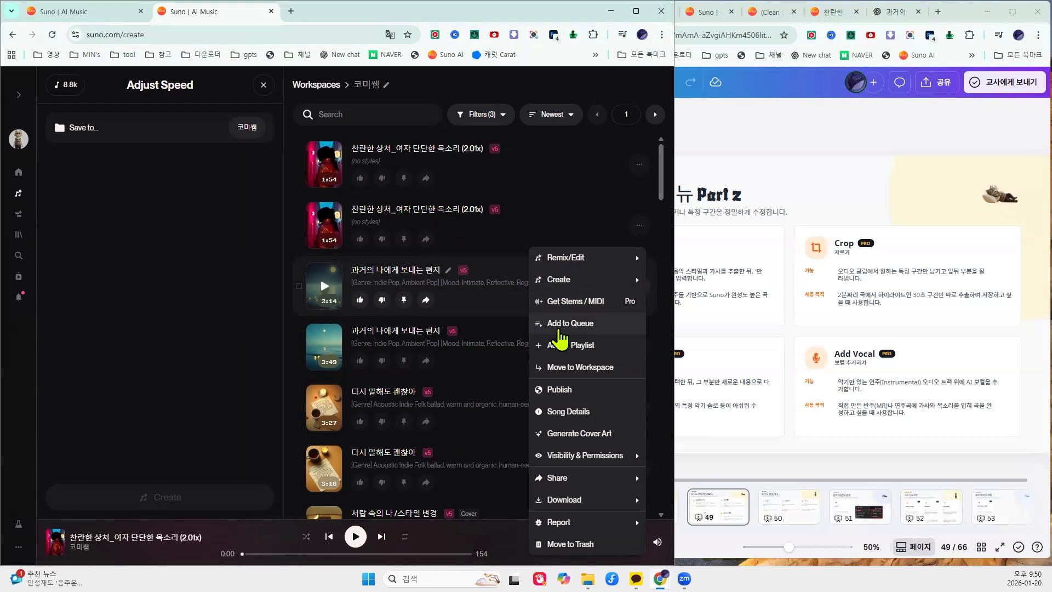
click(566, 327)
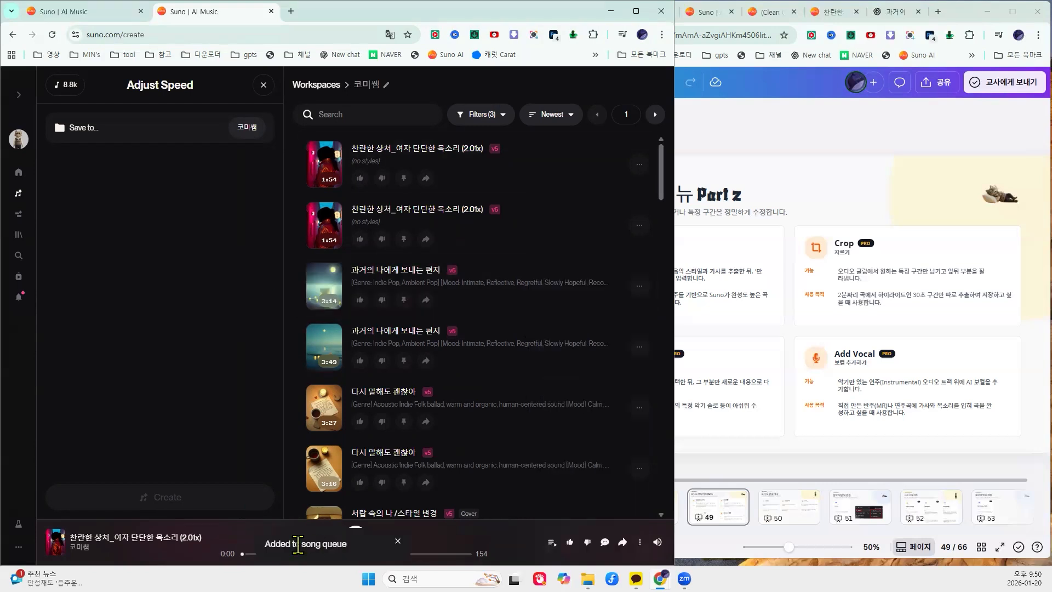
click(353, 537)
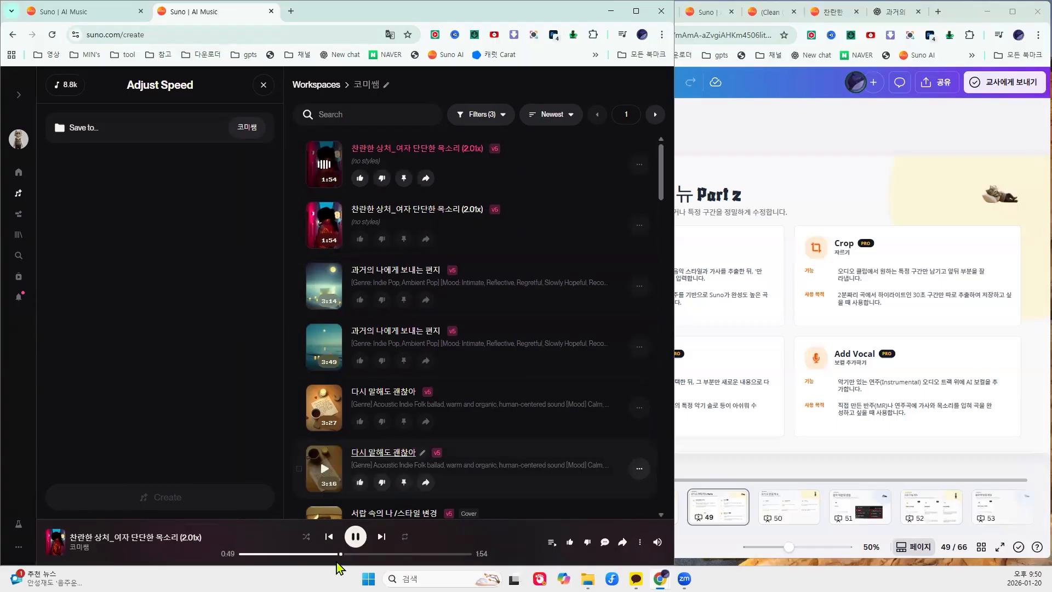
click(355, 536)
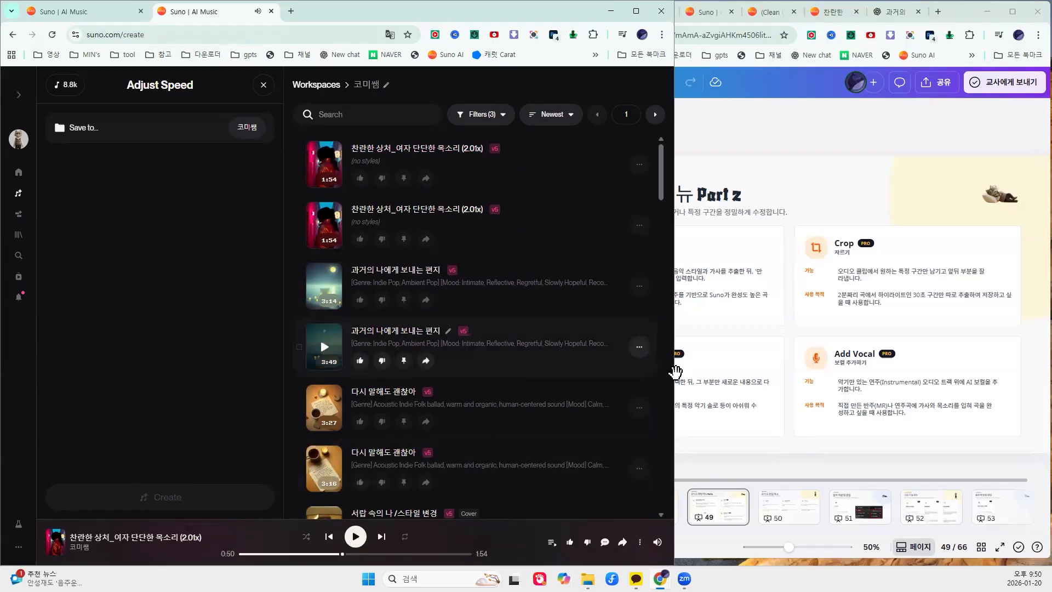
Add the 3:49 "과거의 나에게 보내는 편지" and 3:27 "다시 말해도 괜찮아" tracks to the queue, check the queue and close it.
click(639, 346)
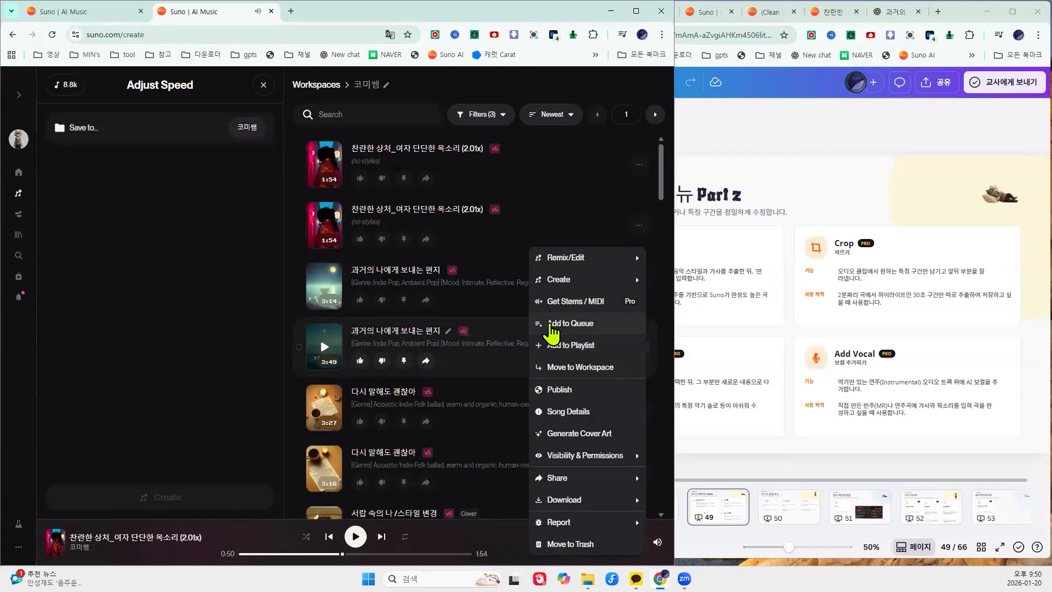
click(559, 328)
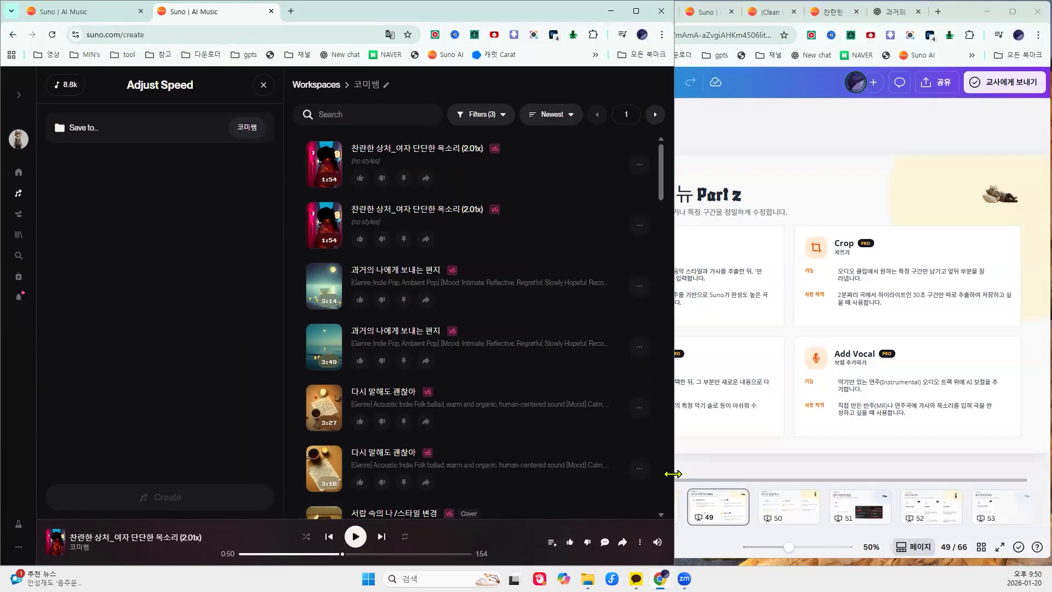
drag(674, 180, 821, 181)
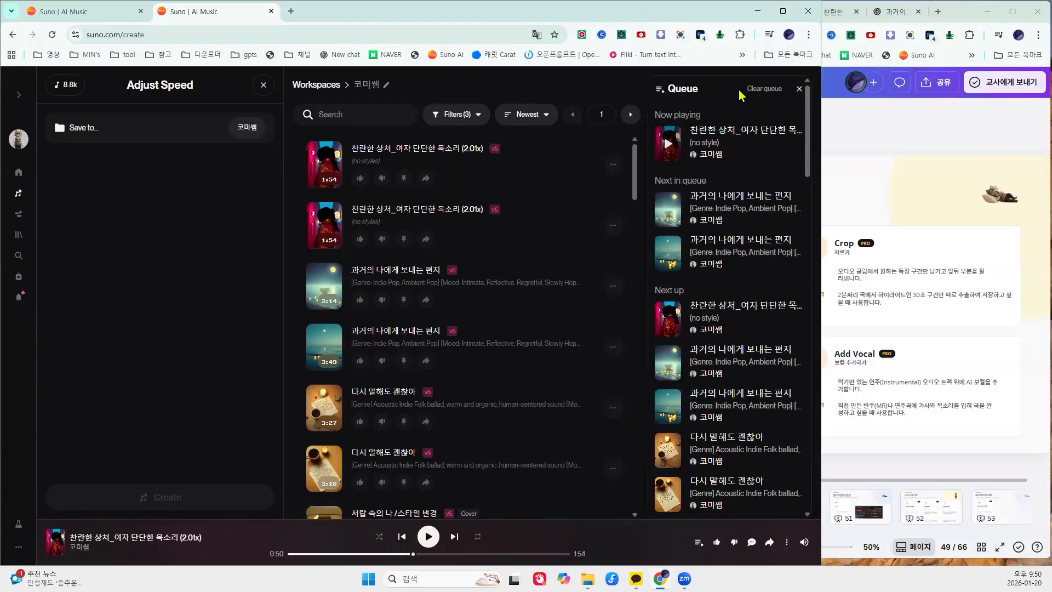
click(614, 408)
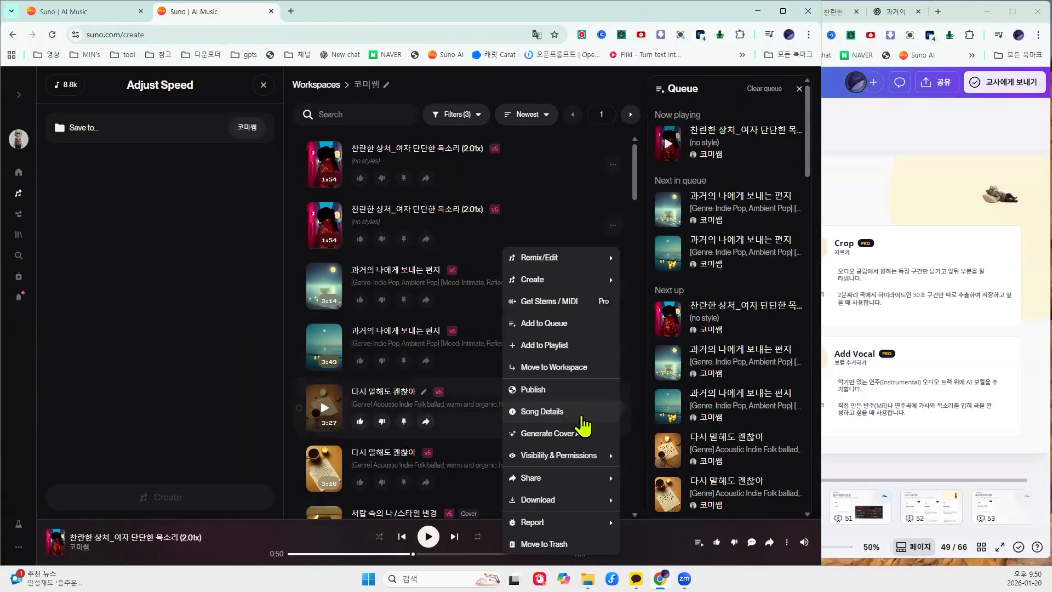
click(545, 324)
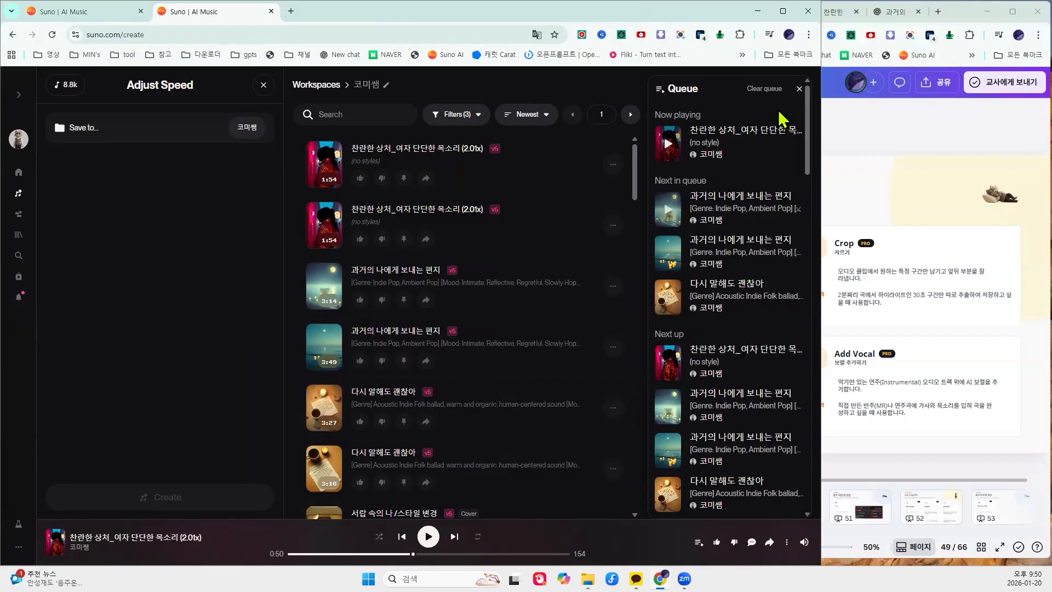
click(795, 93)
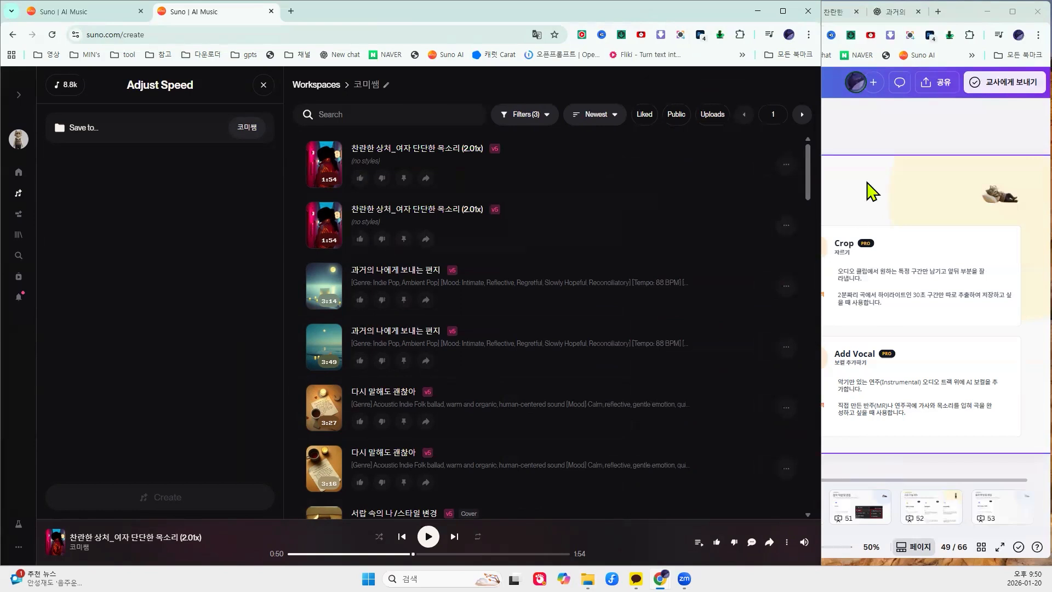
Examine the 3:14 track's Remix/Edit and Create options, and bring up slides 52 and 53 on the advanced features and Get Stems / MIDI.
click(869, 192)
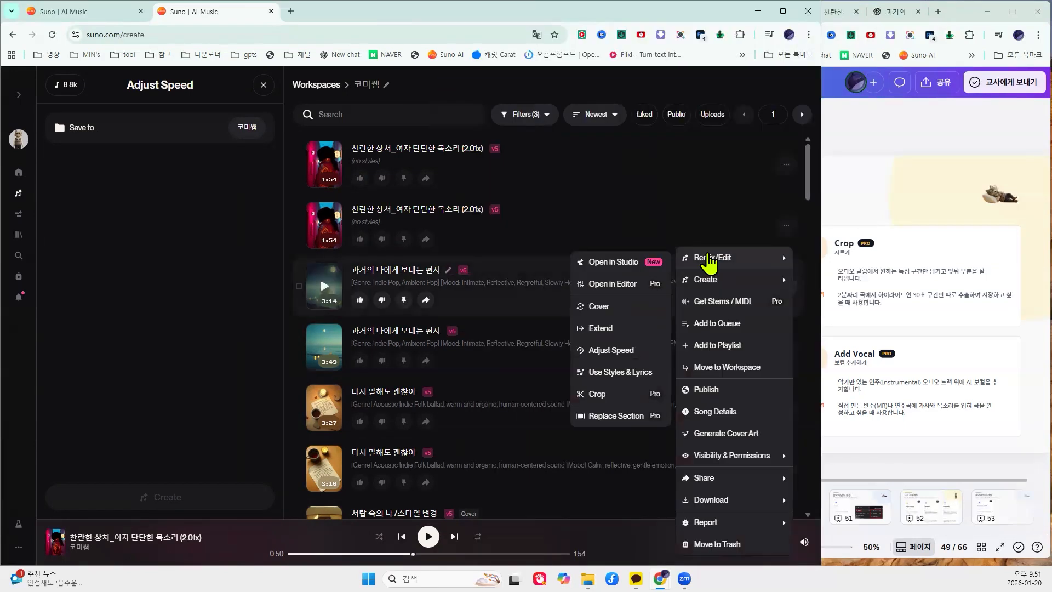
mouse_move(707, 281)
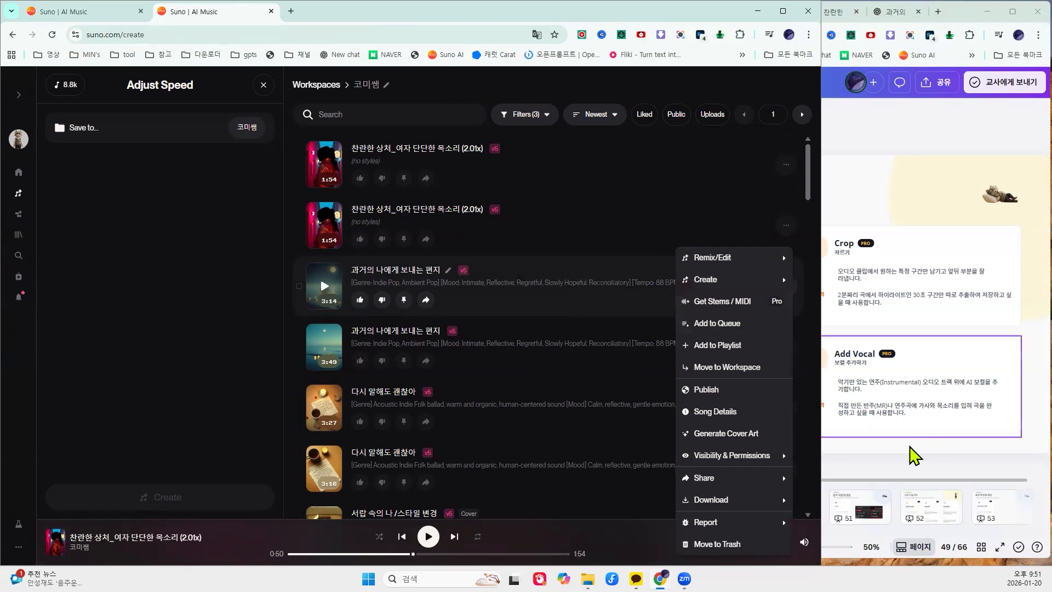
click(879, 476)
click(932, 507)
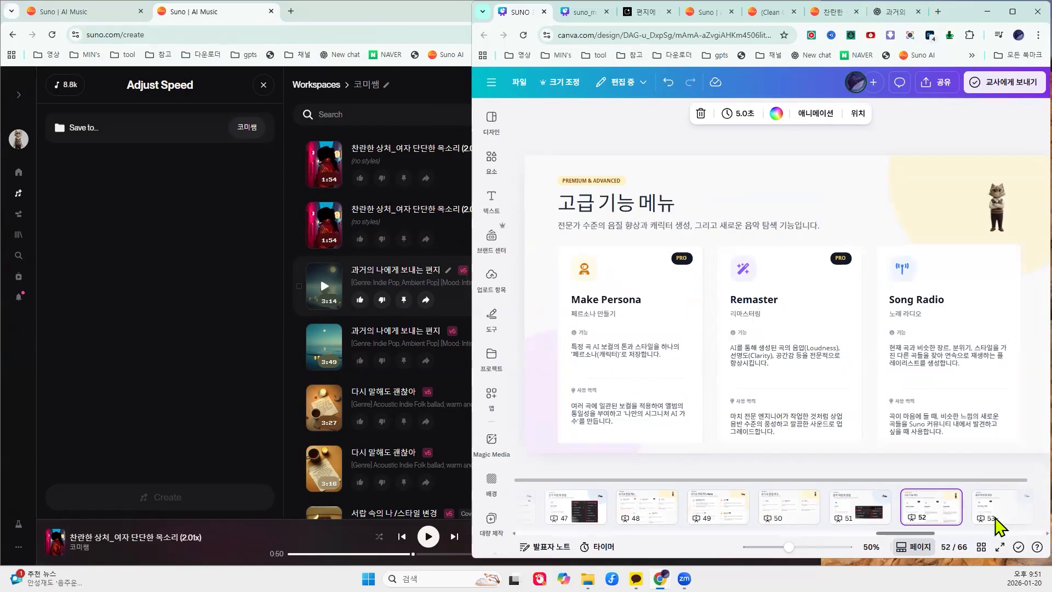
click(996, 520)
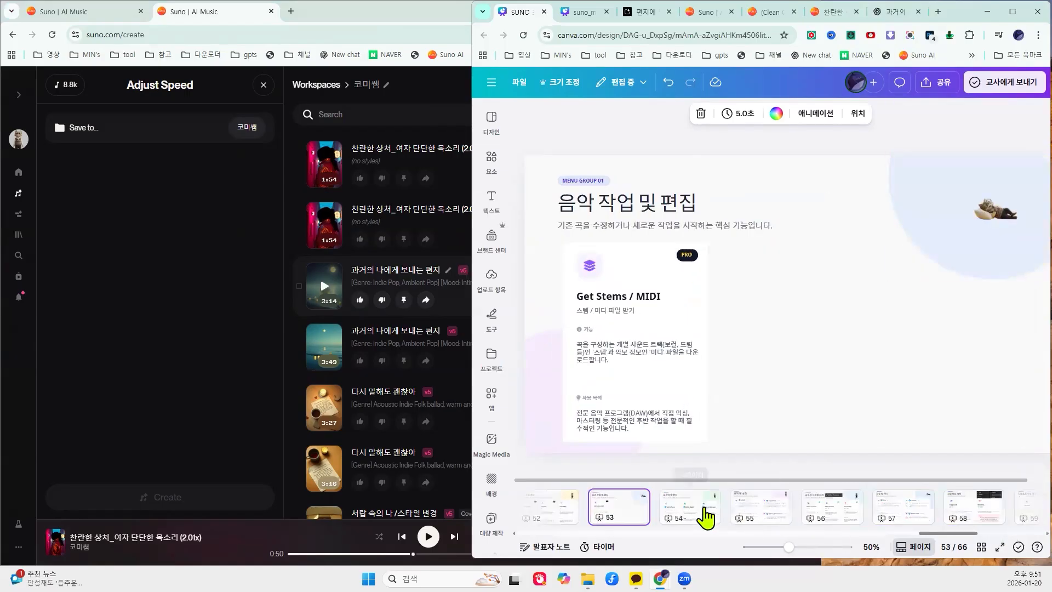
Bring up slide 54, switch to Suno and view the Add to Playlist choices for the second 2.01x track, closing them unchanged.
click(706, 515)
click(433, 86)
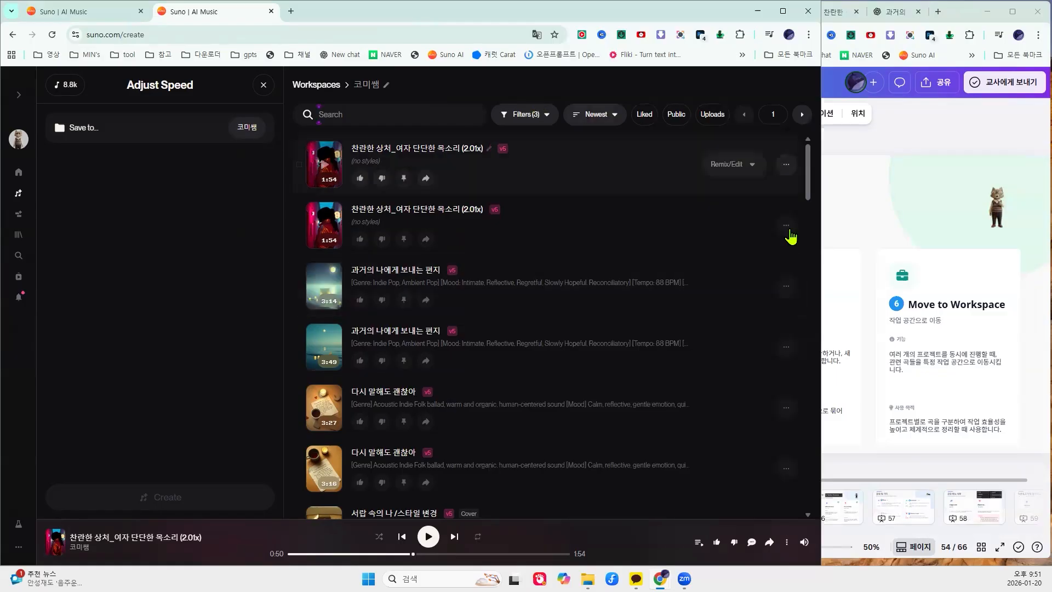
click(787, 227)
mouse_move(706, 255)
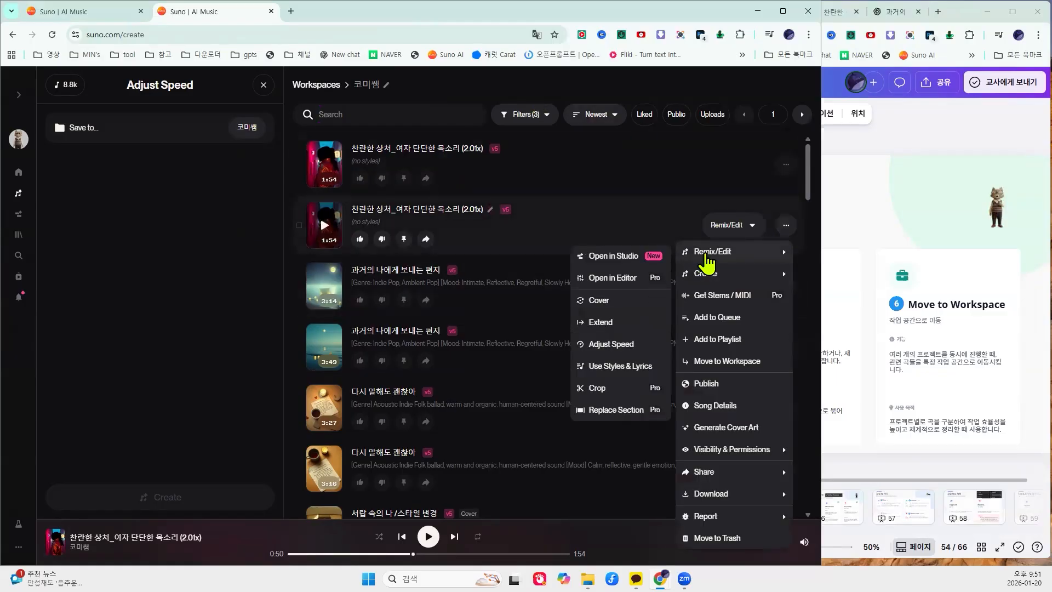
mouse_move(707, 281)
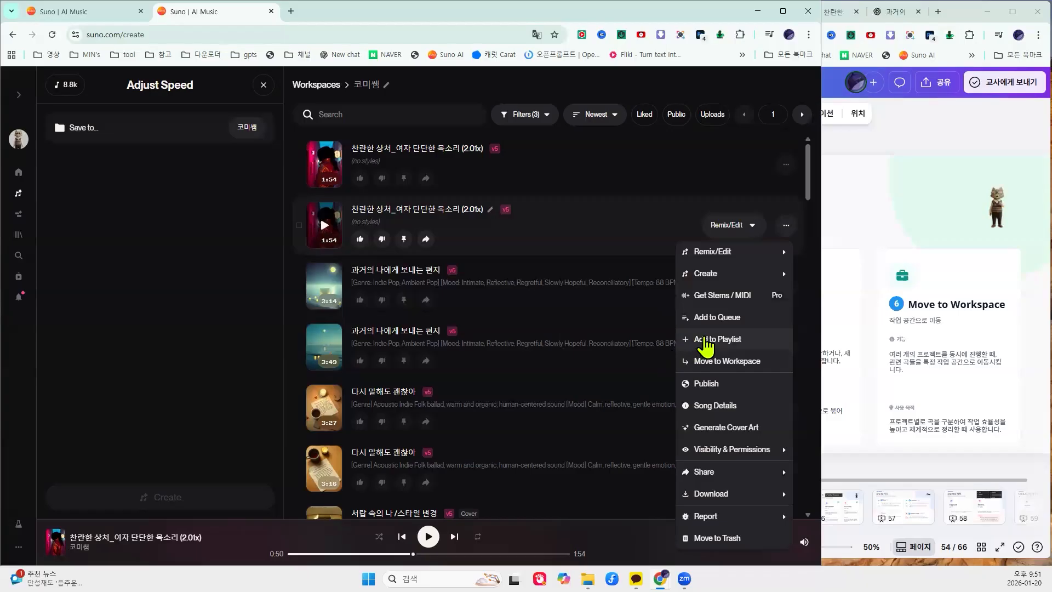
click(702, 347)
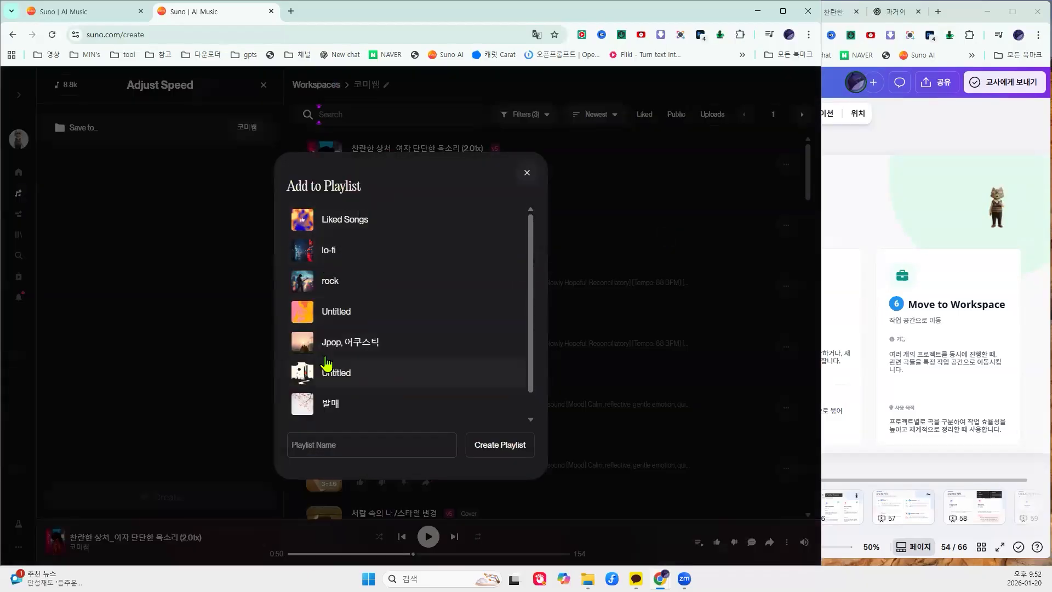
click(527, 173)
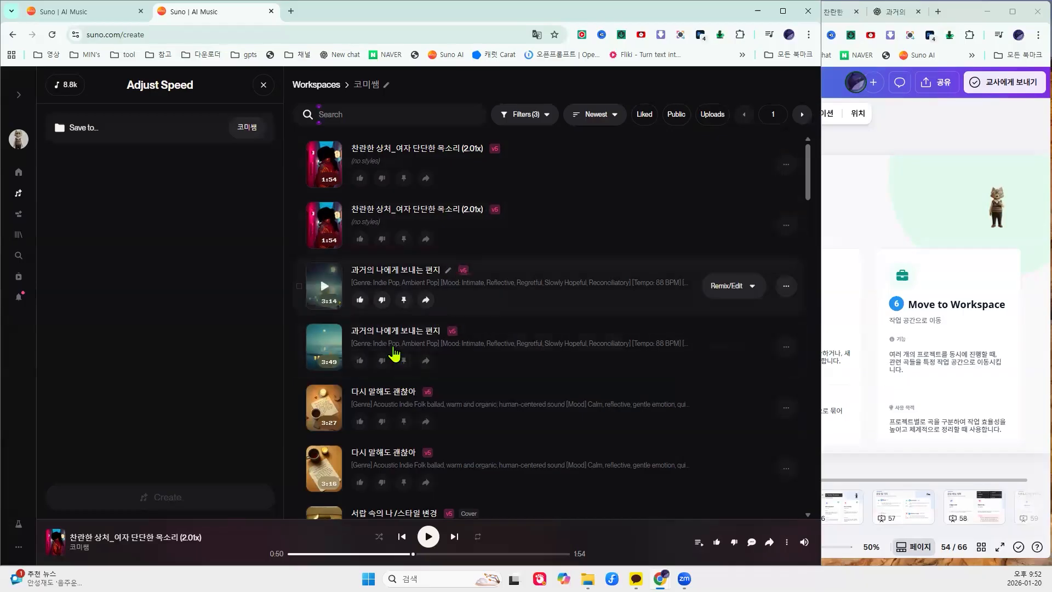
View the Add to Playlist choices for the 3:49 track and the Move to Workspace choices for the 3:14 track, dismissing both dialogs.
click(786, 346)
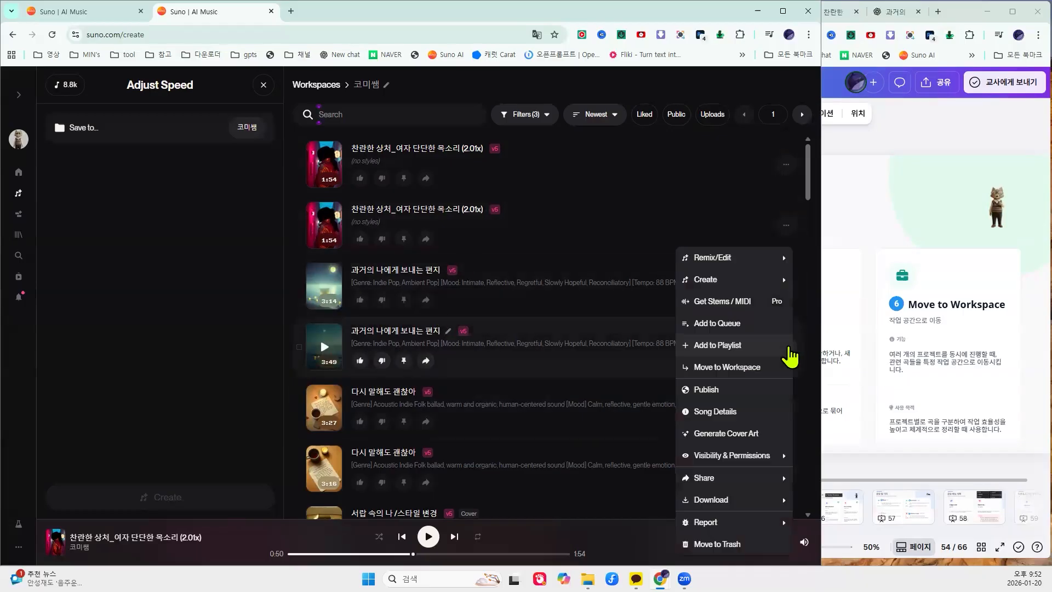
click(702, 346)
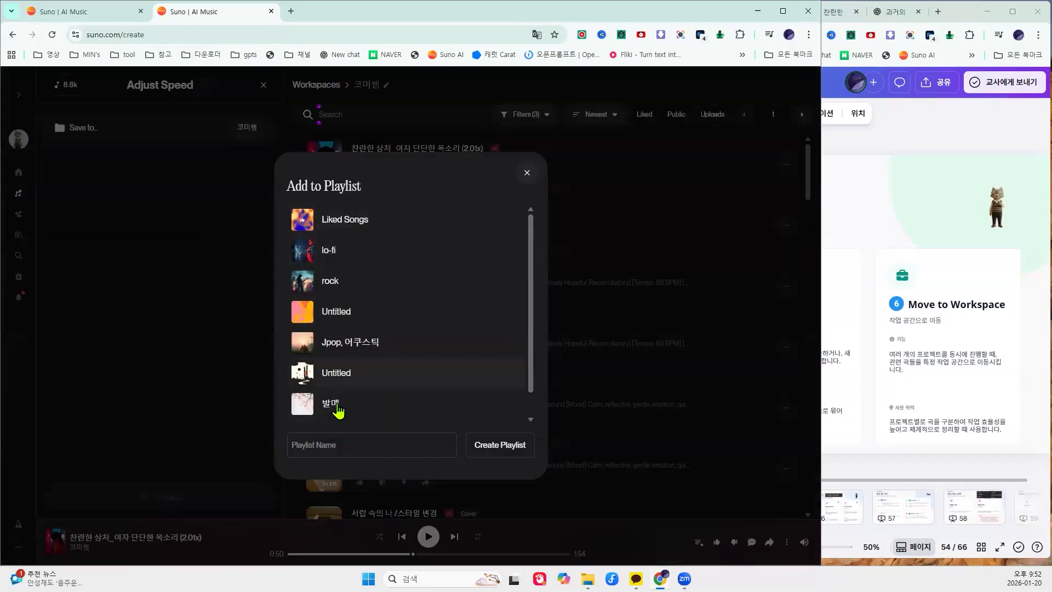
click(518, 172)
click(788, 287)
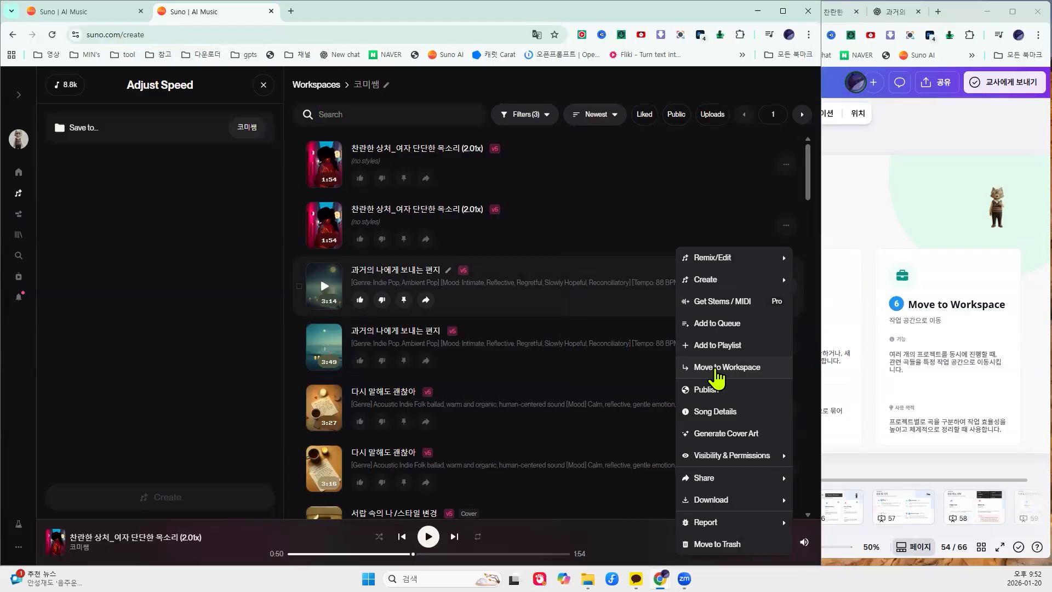
click(718, 378)
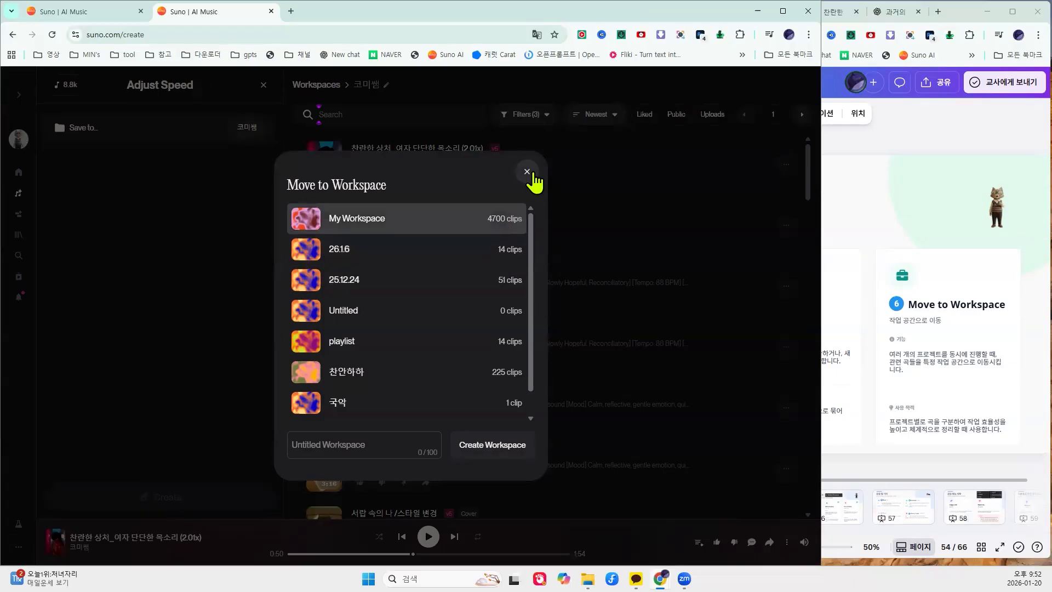
click(470, 141)
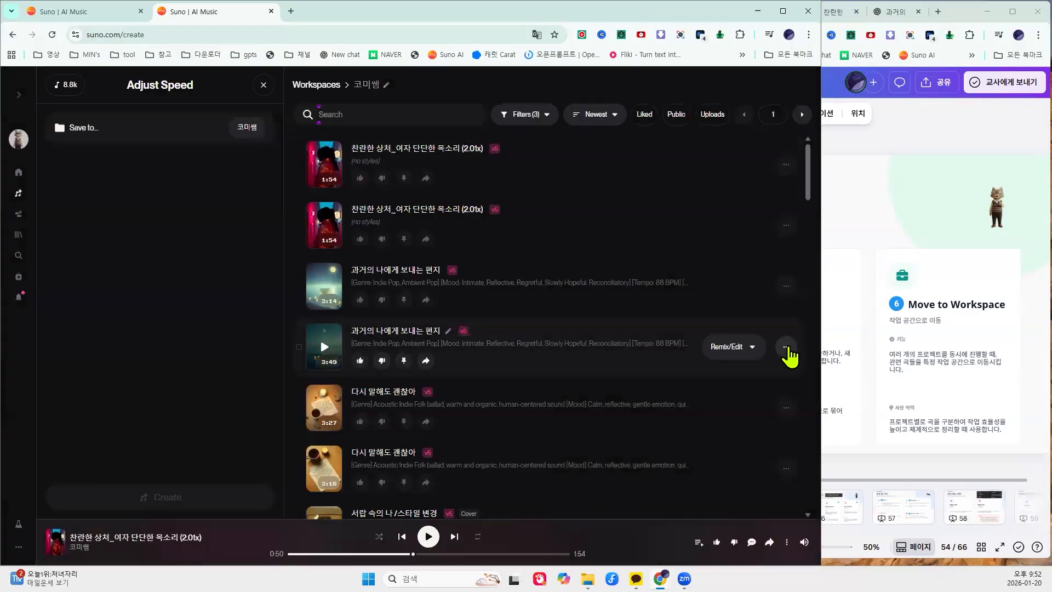
Open the song details of the 3:49 "과거의 나에게 보내는 편지" track for viewing and close them without saving.
click(789, 347)
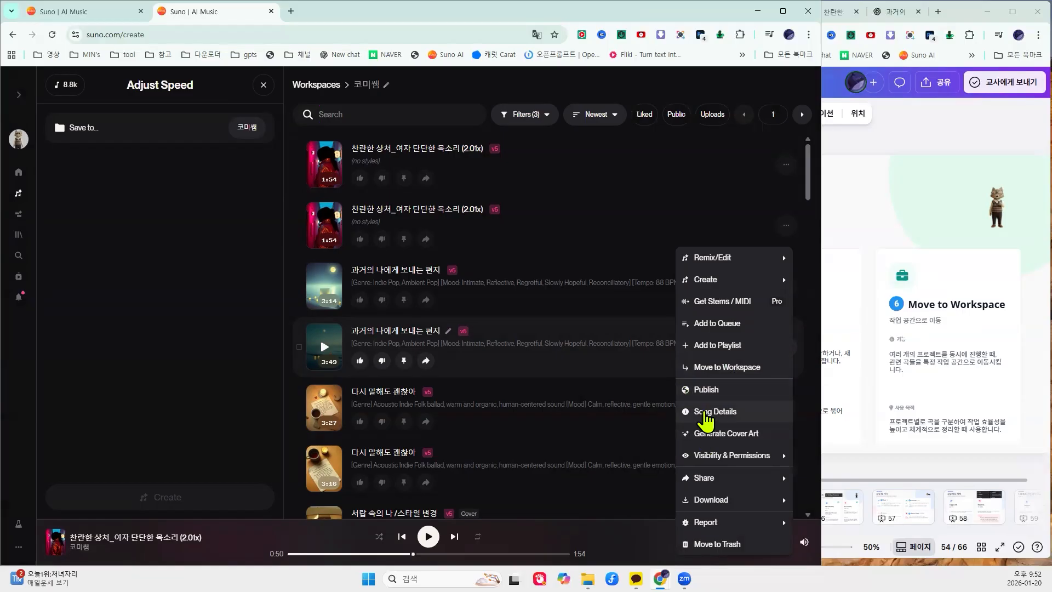
click(722, 412)
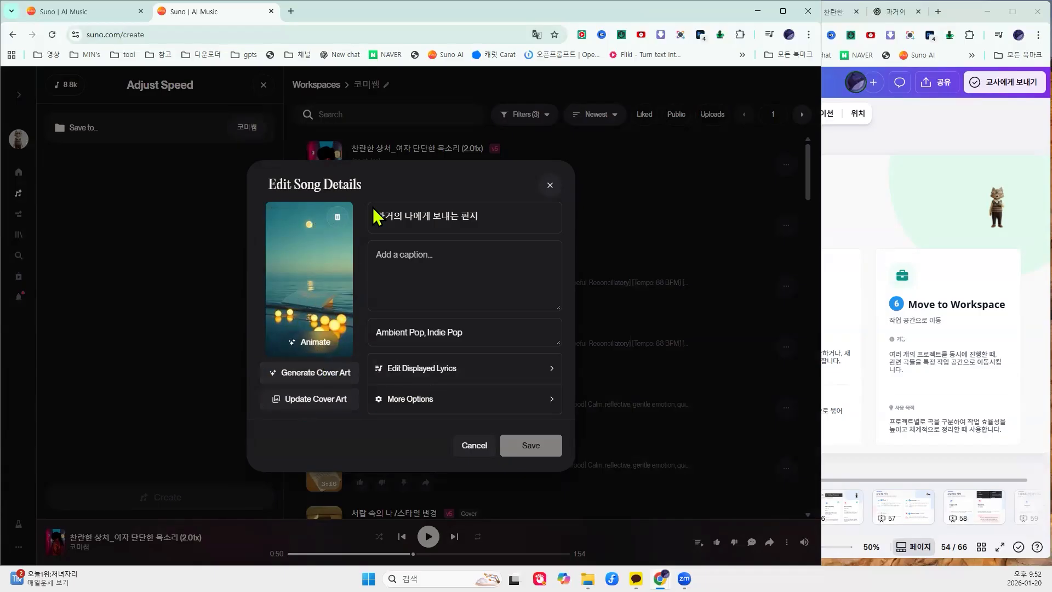
click(550, 185)
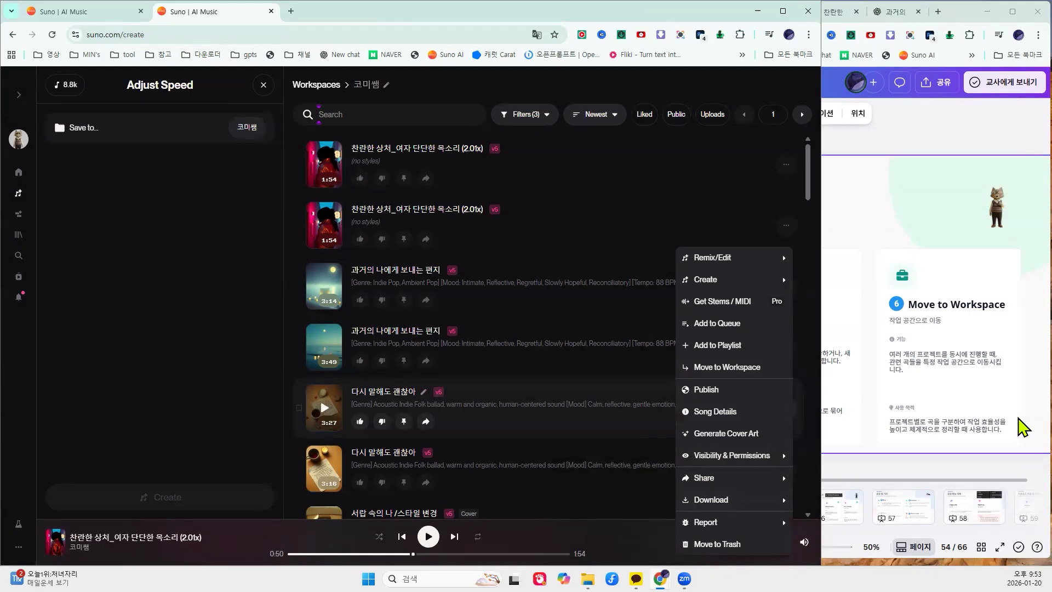
Bring up slide 55 on publishing and settings, and examine the 3:14 track's Visibility & Permissions options in Suno.
click(977, 527)
scroll(989, 379, down, 1)
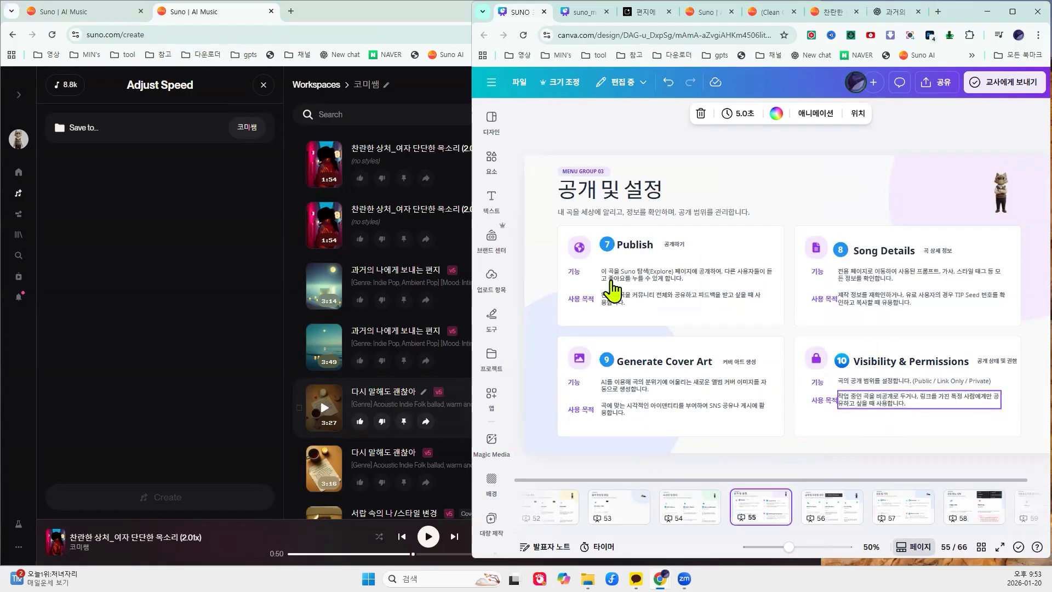
click(420, 103)
right_click(684, 294)
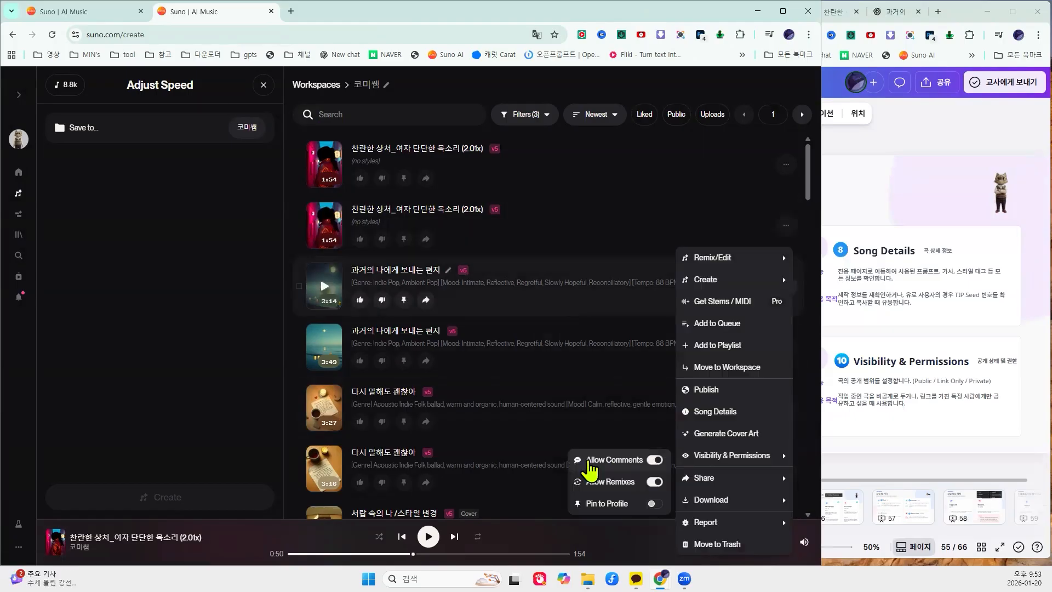
mouse_move(729, 455)
click(654, 460)
mouse_move(609, 488)
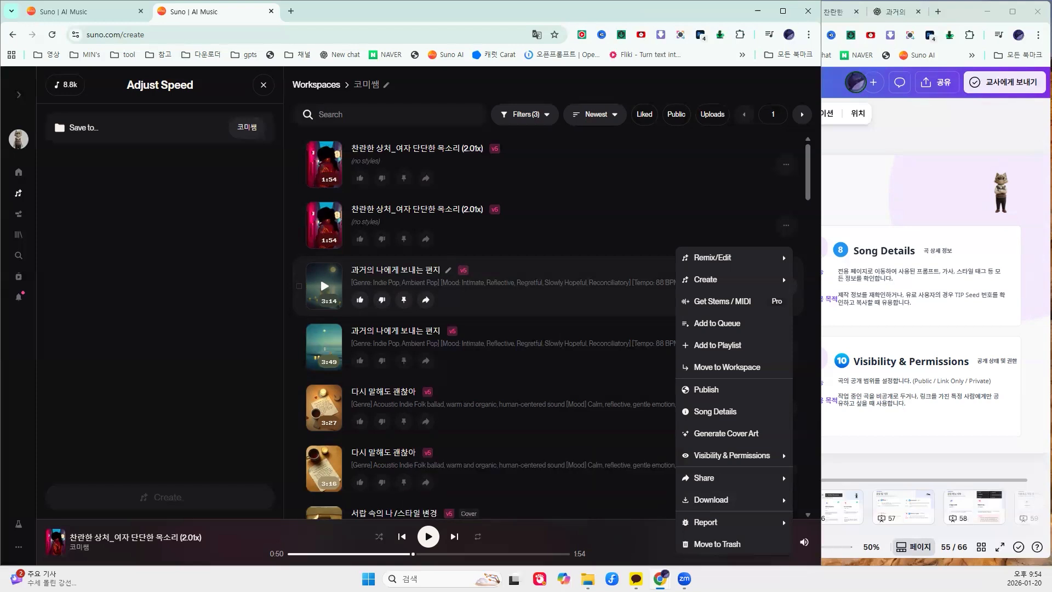
Bring up slides 56 and 57, and view the 3:14 track's "Share to..." choices in Suno, closing the dialog.
mouse_move(716, 510)
click(840, 505)
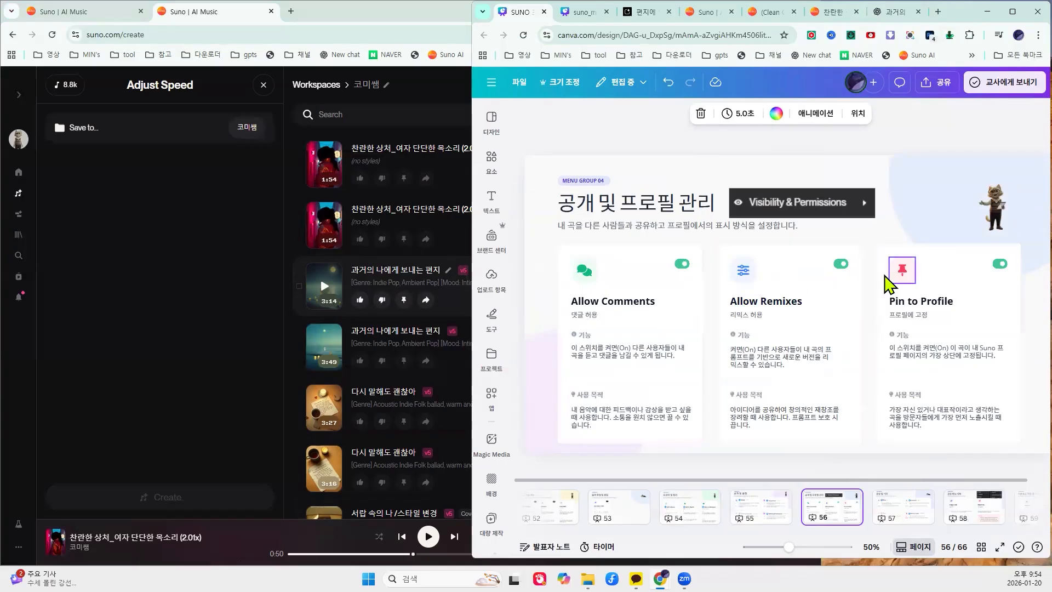
click(907, 517)
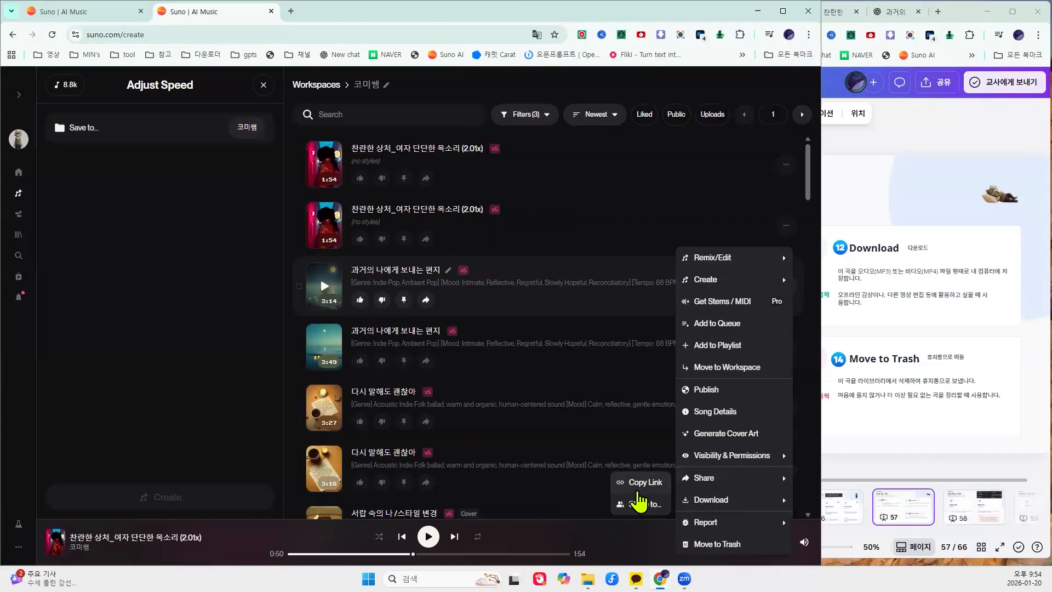
mouse_move(699, 478)
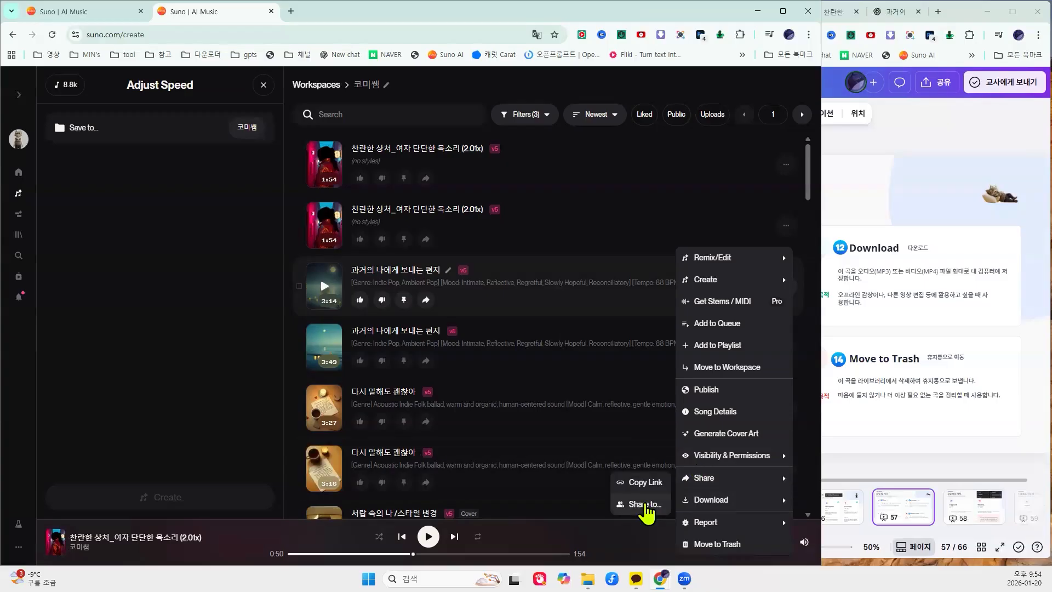
click(647, 504)
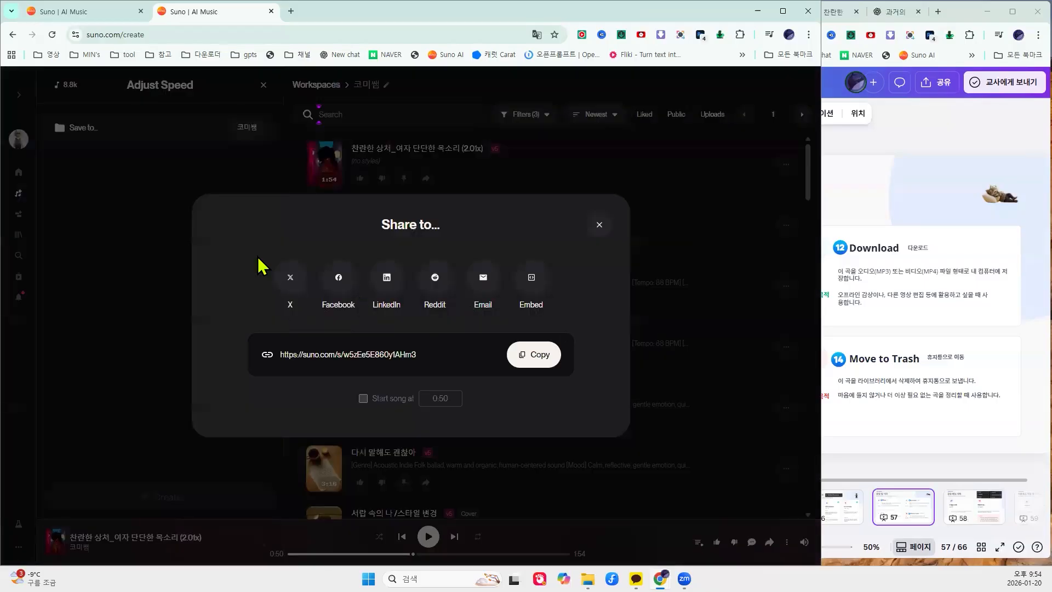
click(615, 229)
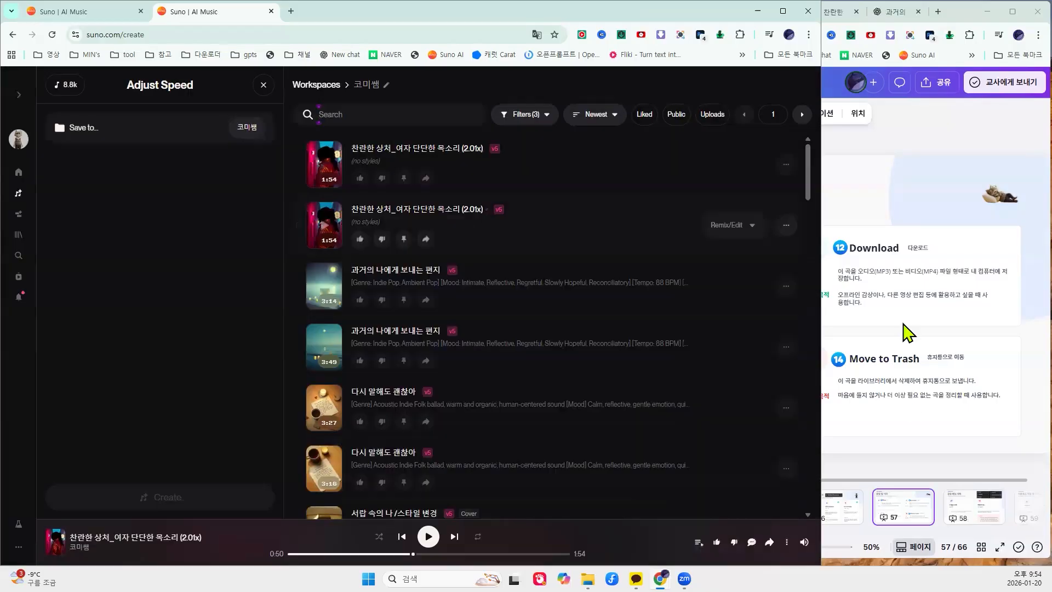
Go through the slides from Download up to 61 on restoring from trash, examining the 3:49 track's Report options in between.
click(970, 509)
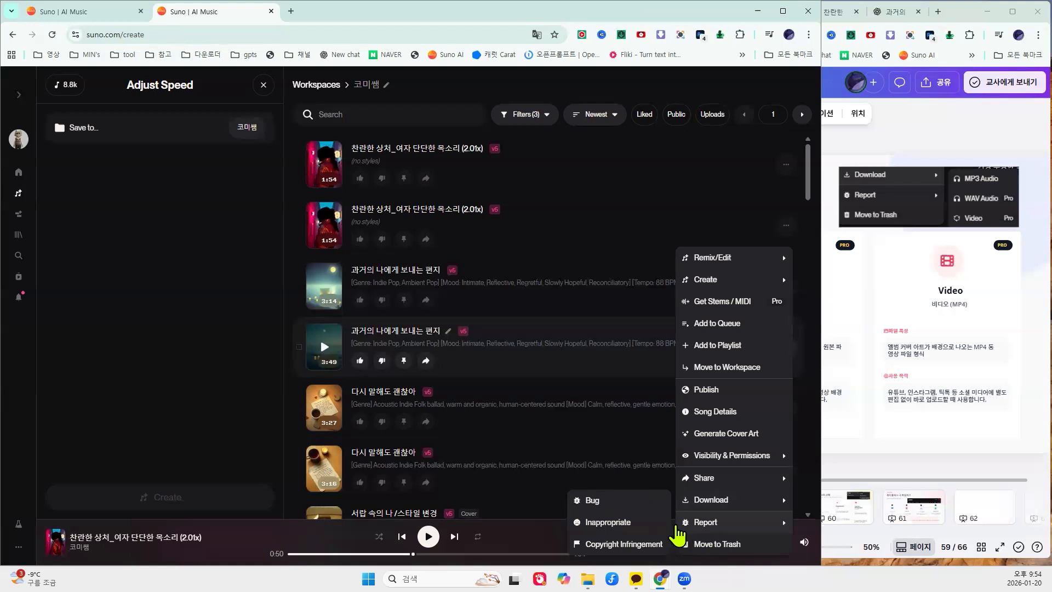
mouse_move(713, 525)
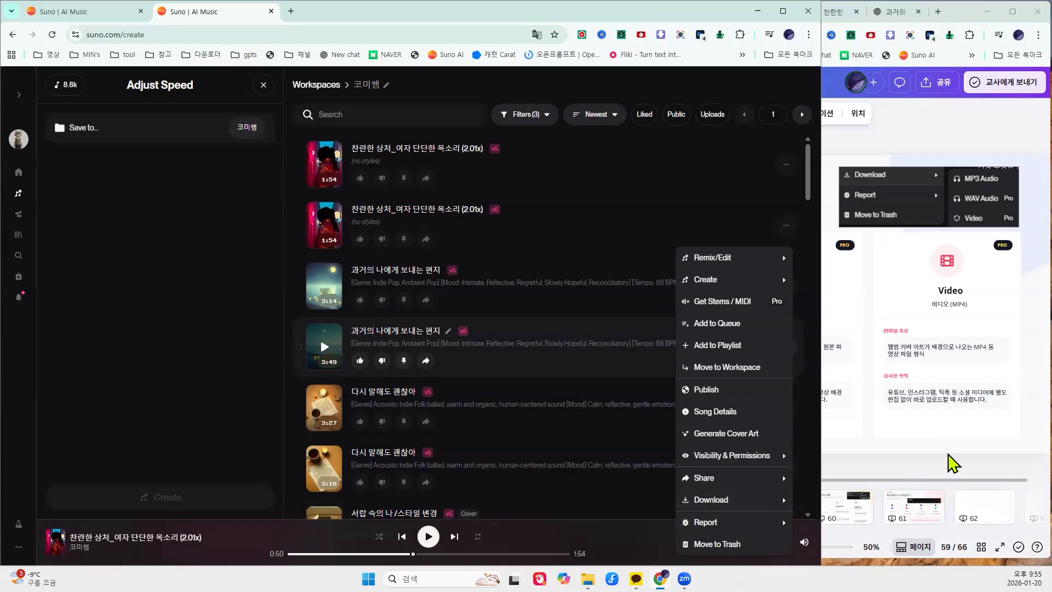
click(942, 467)
click(846, 512)
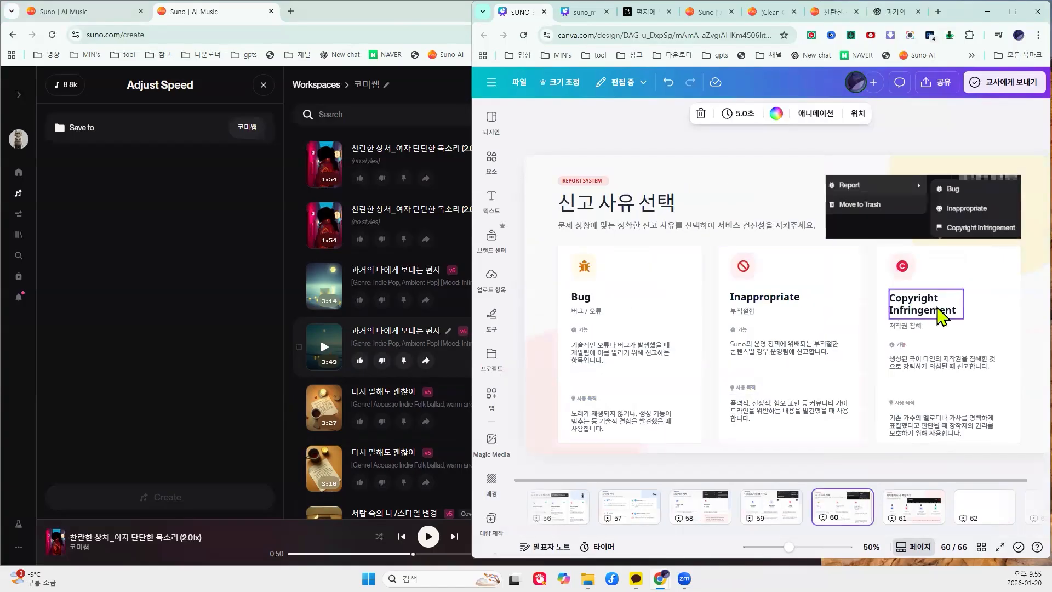
click(919, 512)
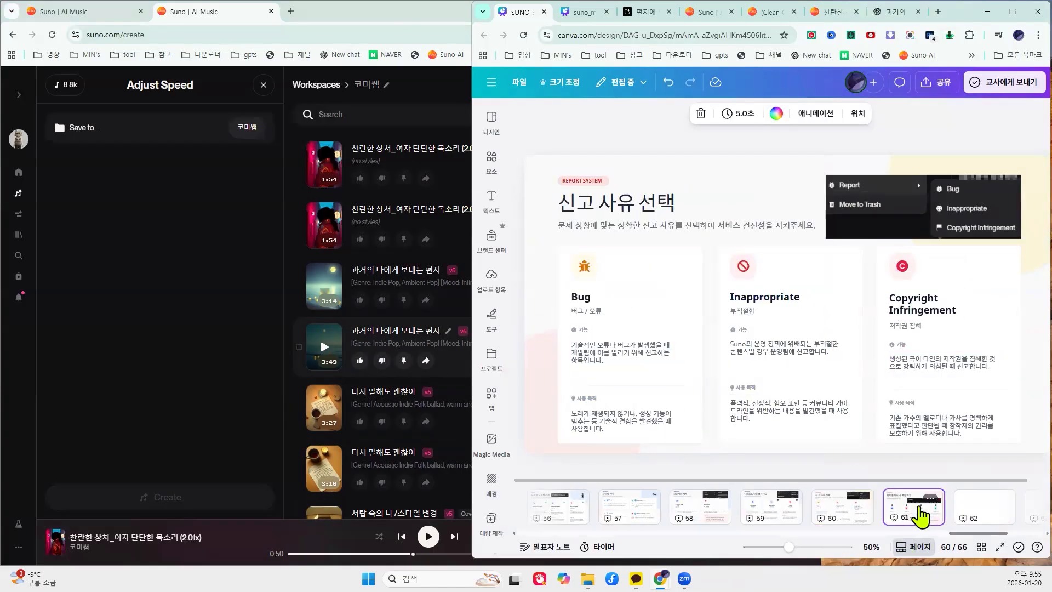
Return to Suno and move the first "찬란한 상처_여자 단단한 목소리 (2.01x)" track to the trash.
click(431, 114)
click(786, 409)
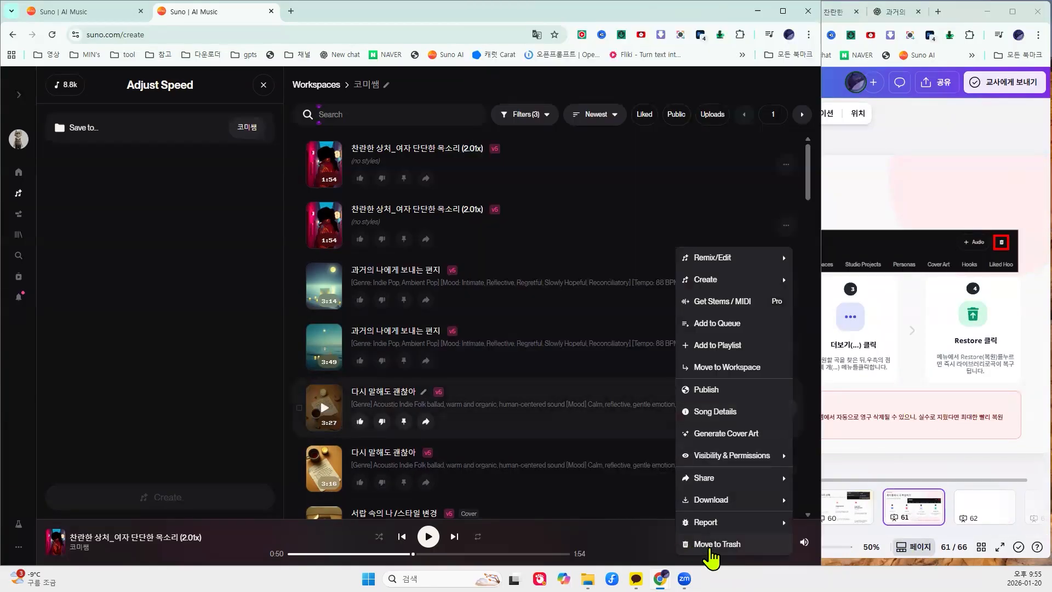
click(594, 228)
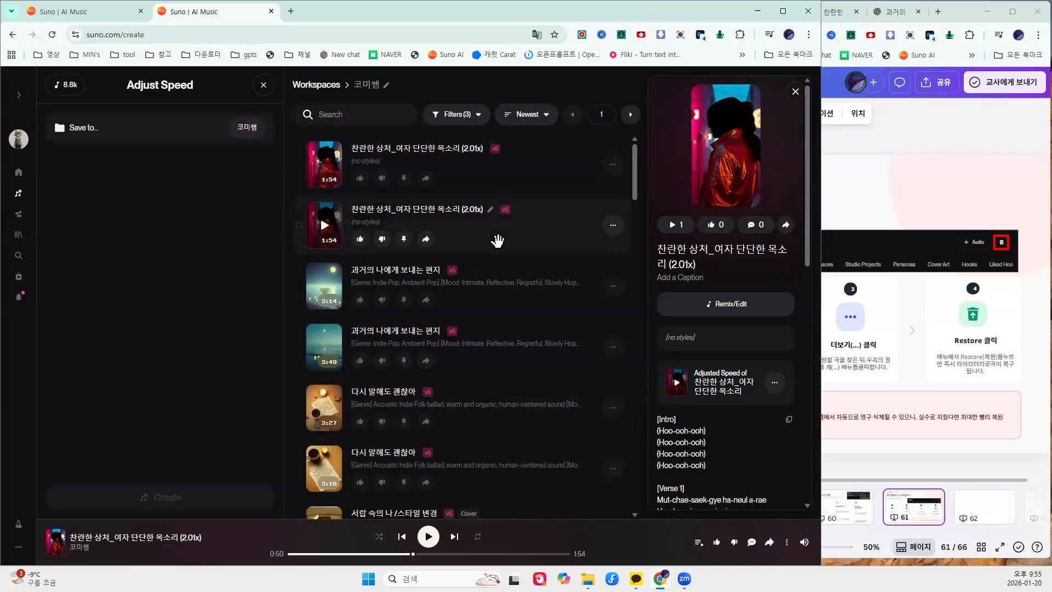
click(613, 165)
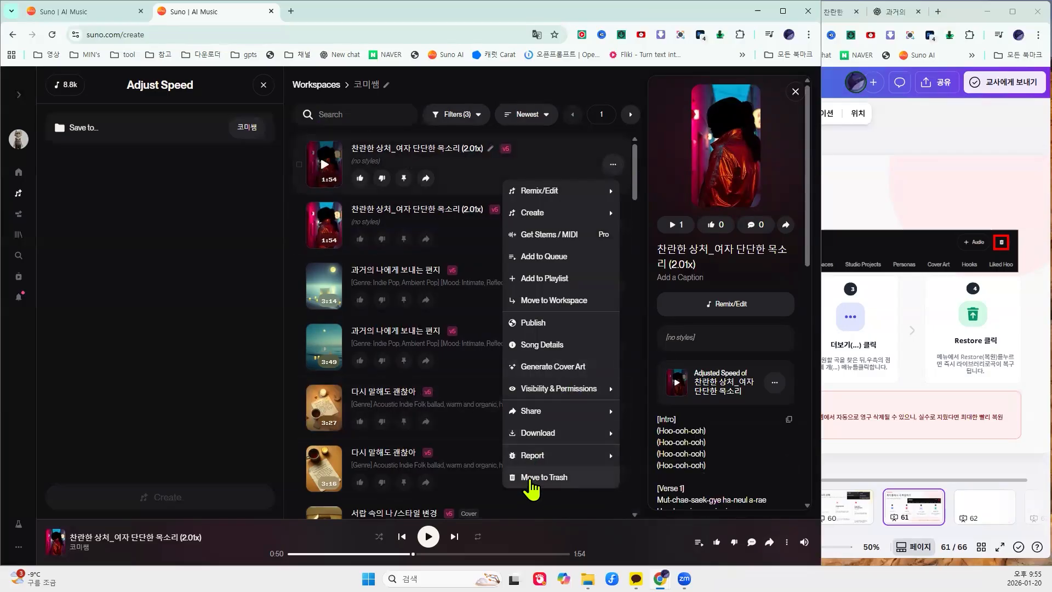
click(527, 481)
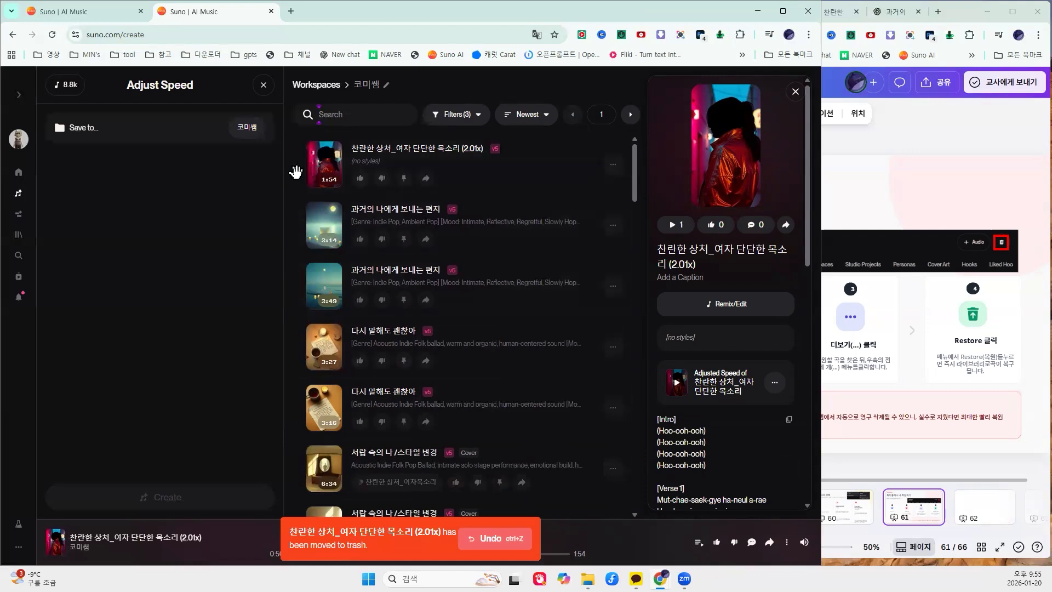
Select the remaining 2.01x track and the 3:14 and 3:49 "과거의 나에게 보내는 편지" tracks together and move them to the trash.
click(515, 271)
click(537, 151)
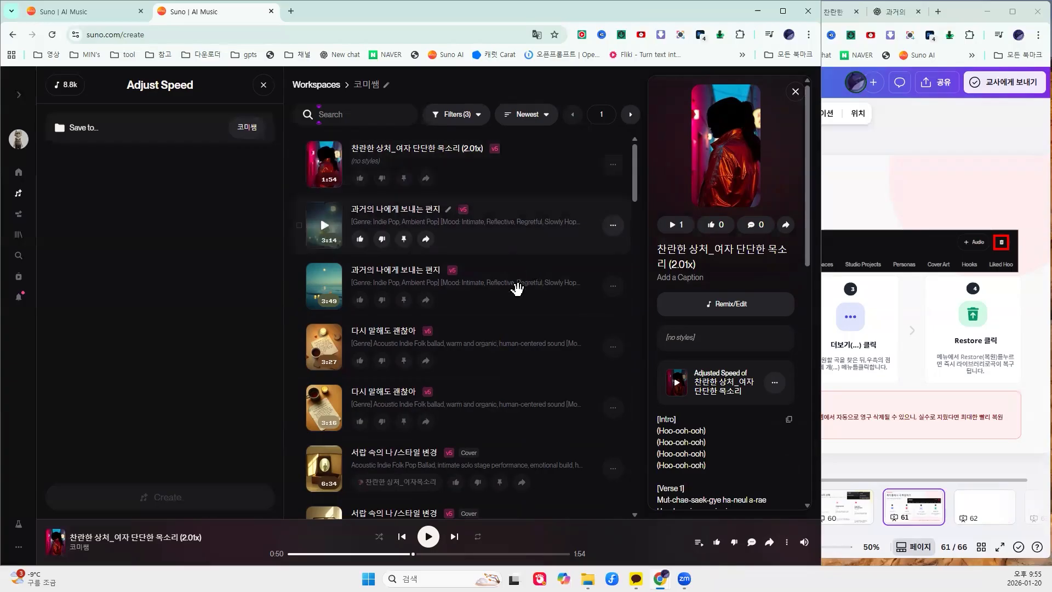
shift+click(511, 299)
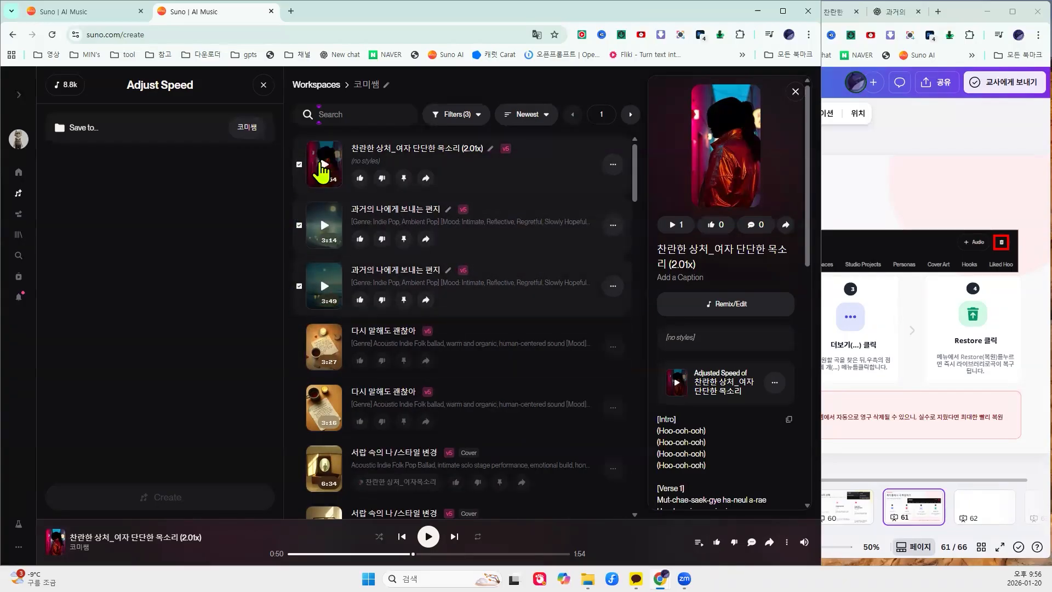
click(613, 164)
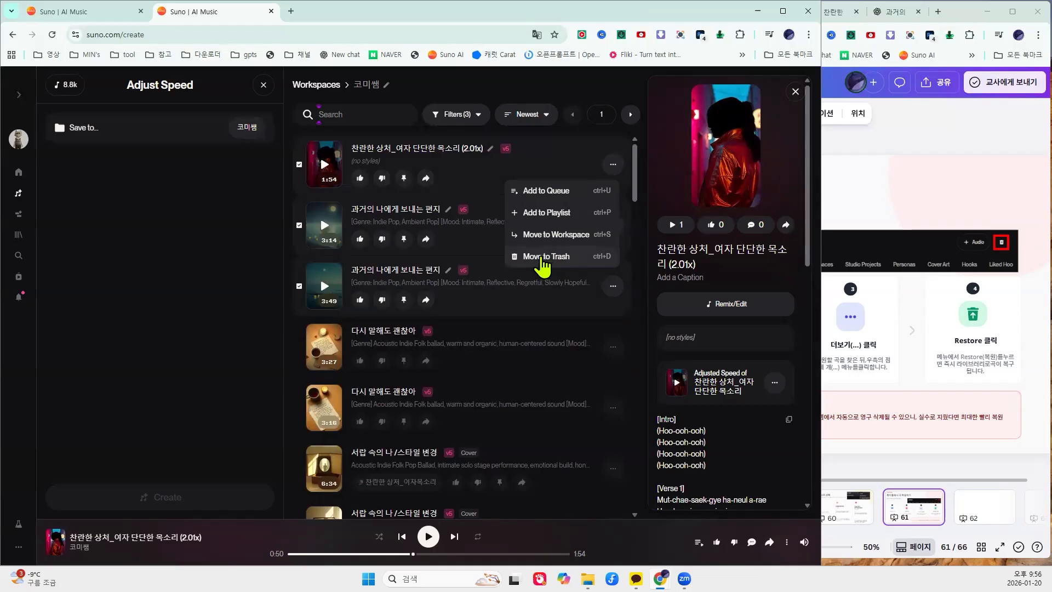
click(540, 255)
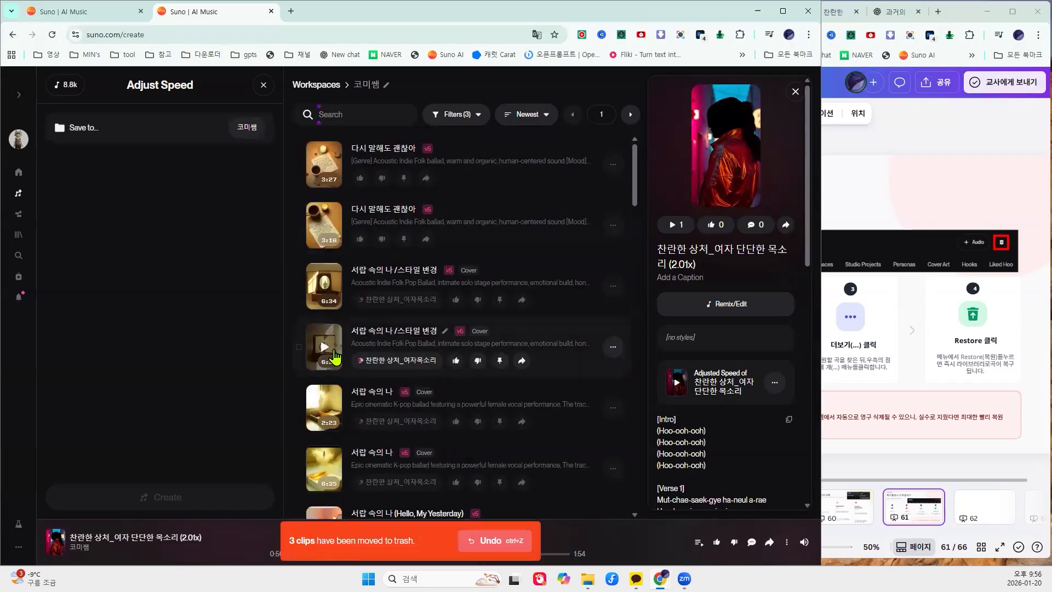
Consult slide 61 on restoring songs, and open the trash of the Suno library.
click(866, 143)
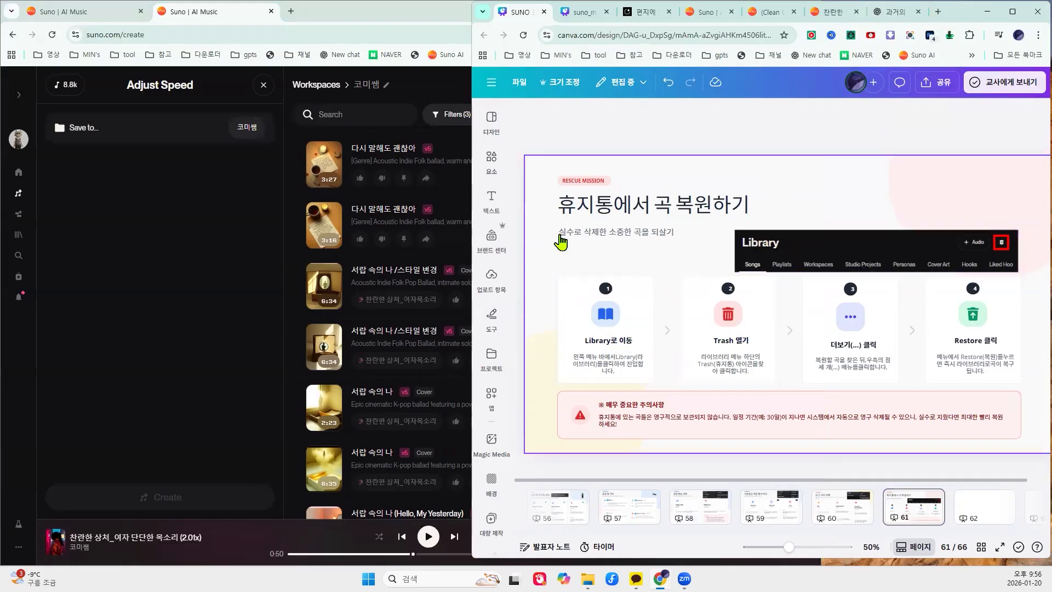
click(65, 181)
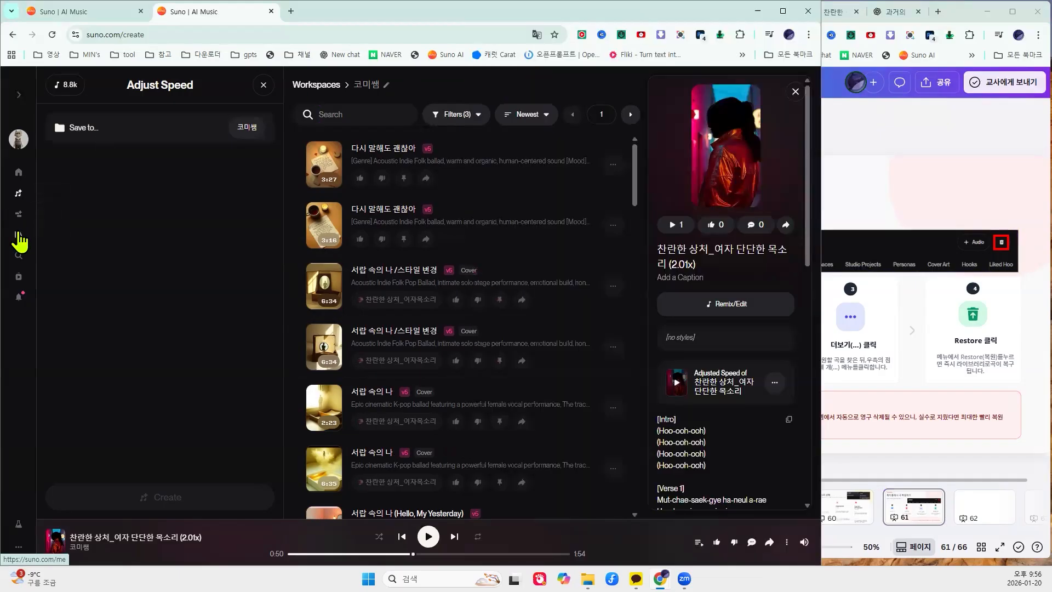
click(18, 236)
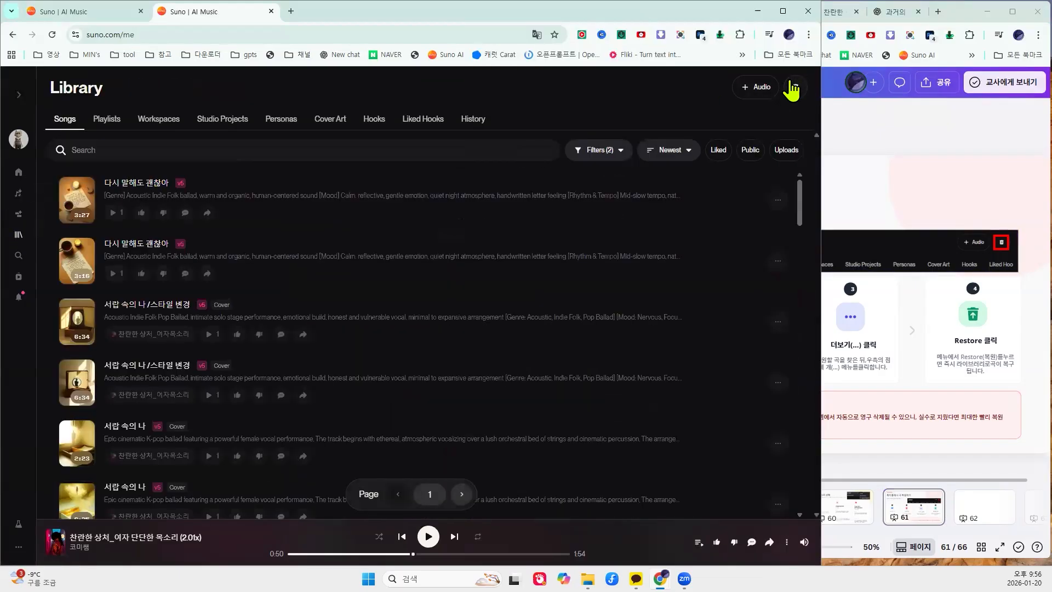
click(796, 88)
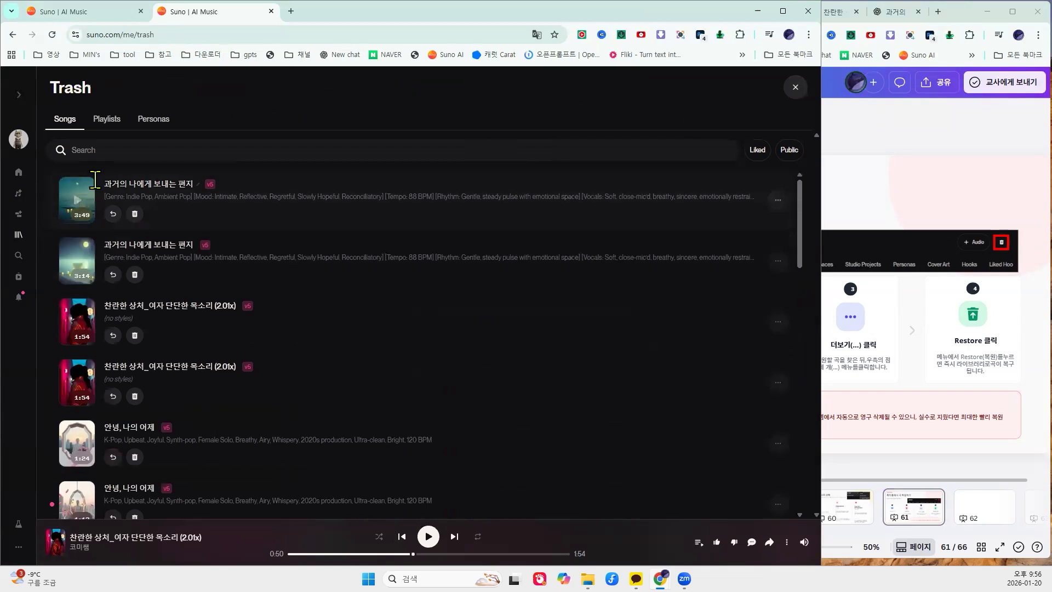
Restore the 3:49 "과거의 나에게 보내는 편지" track from the trash to the library and return to the workspace's song list.
click(846, 376)
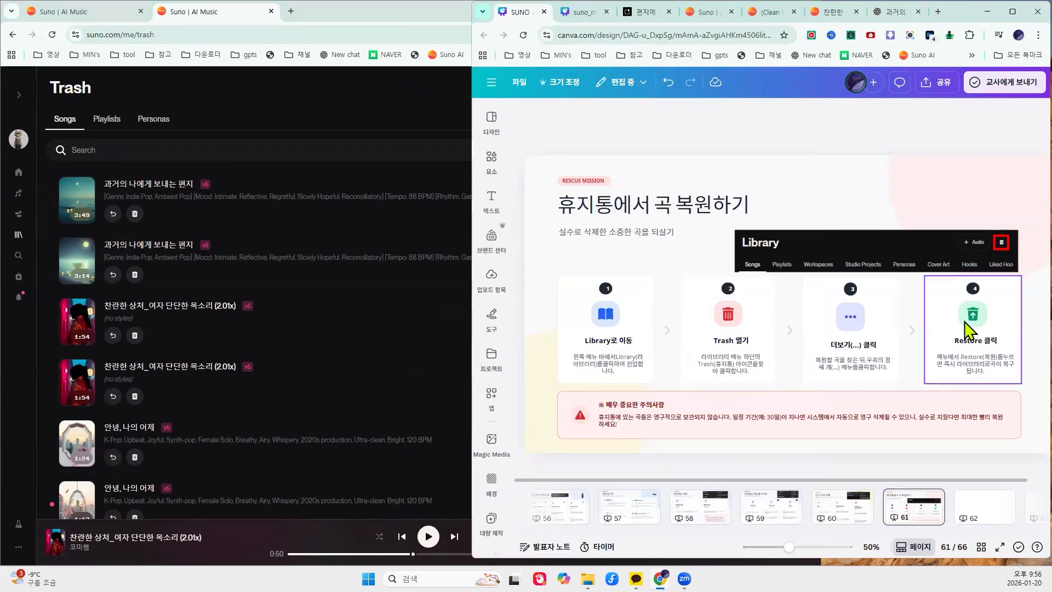
click(234, 99)
click(778, 200)
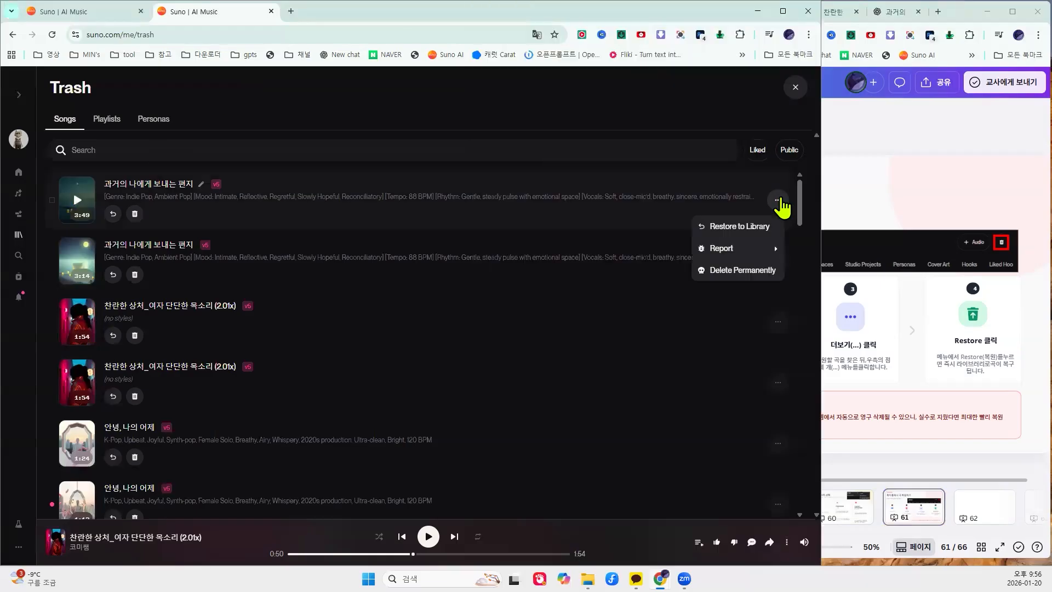
click(716, 232)
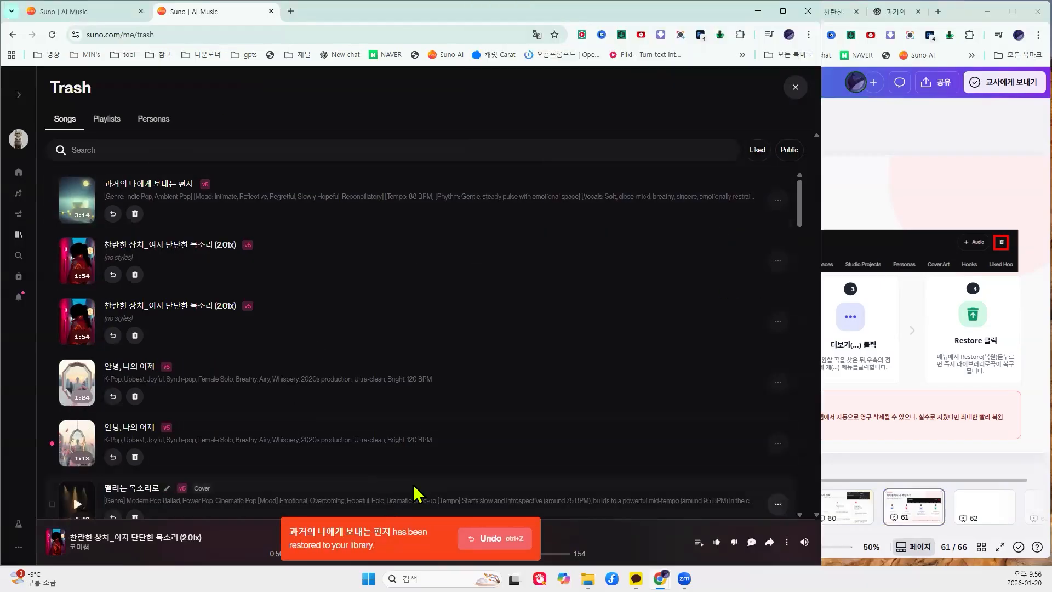
click(19, 192)
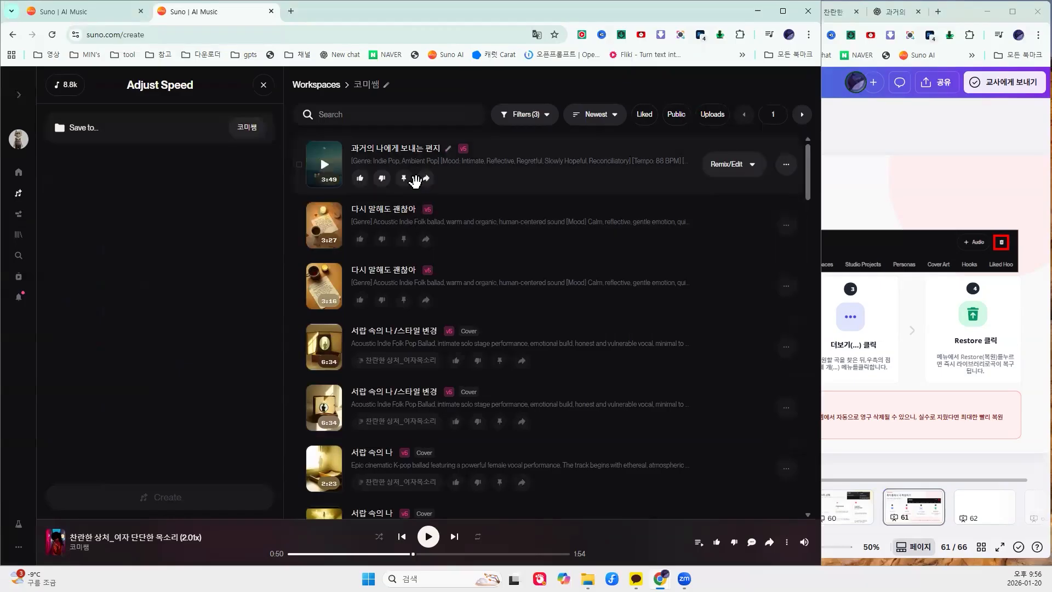
Review slide 61's warning about permanent deletion from the trash, and browse down the workspace's song list in Suno.
click(935, 156)
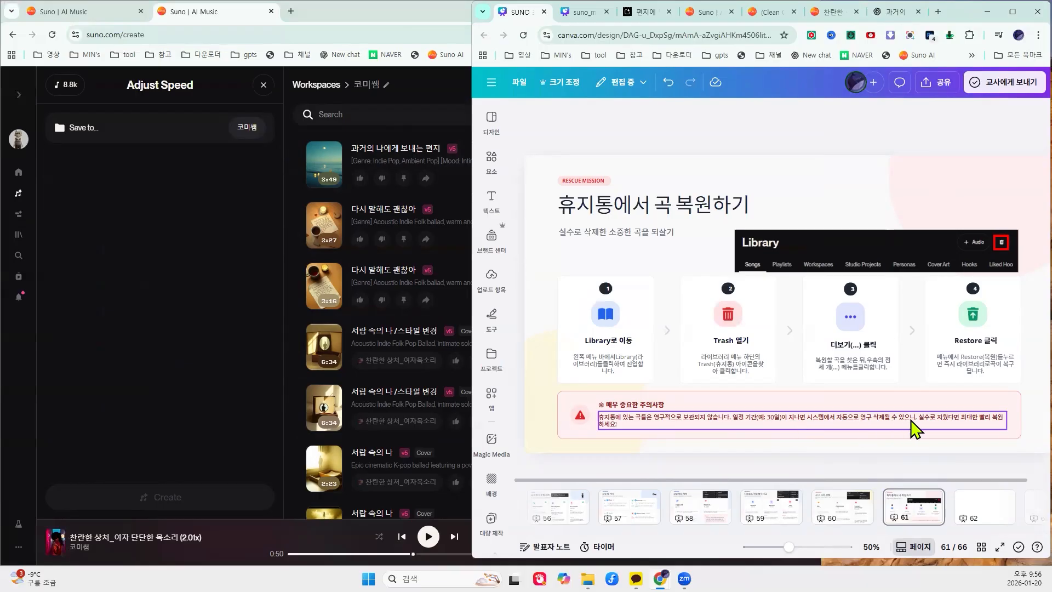
key(alt+Tab)
scroll(511, 396, down, 20)
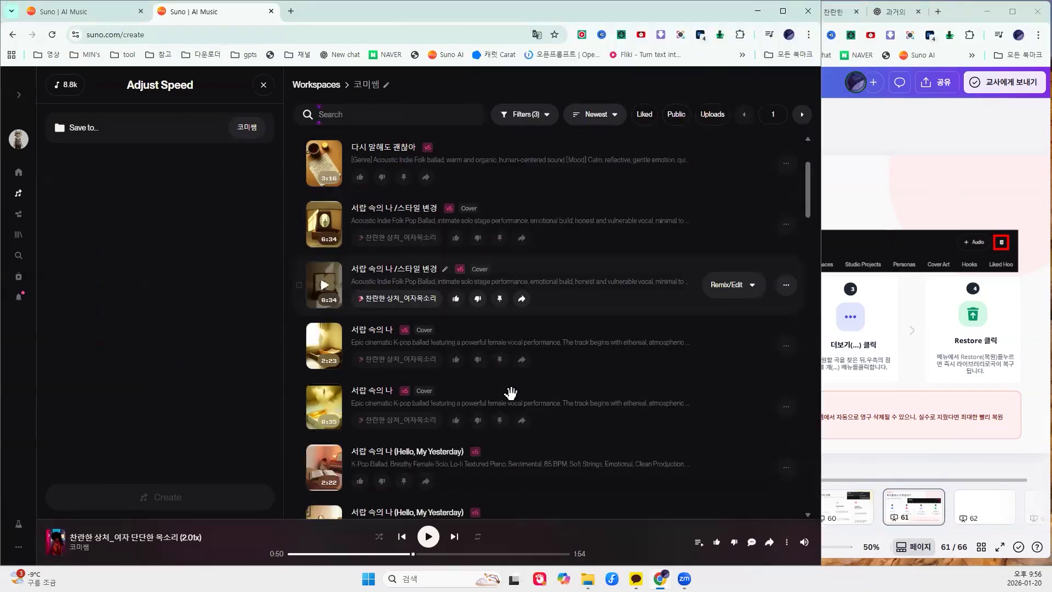
scroll(528, 408, down, 15)
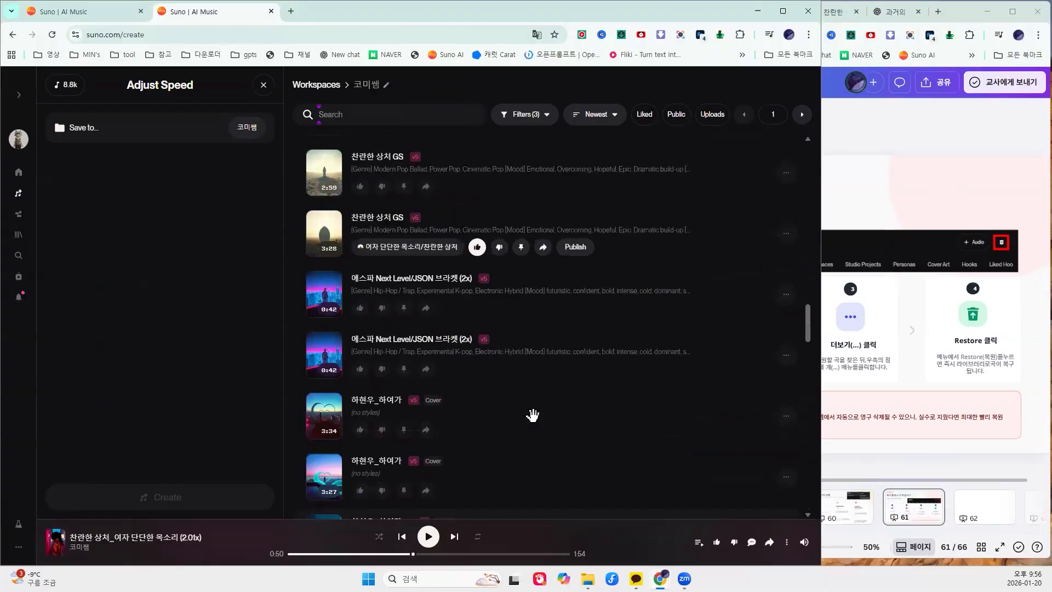
Switch to the Canva presentation, bring up slide 45 with the options menu overview, and look back through the earlier slides.
click(864, 122)
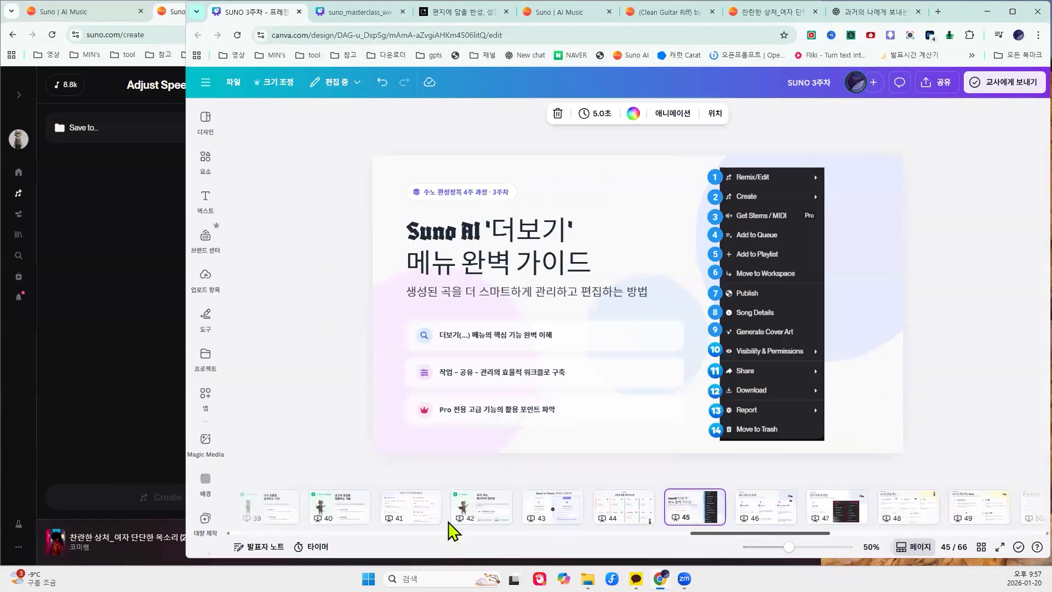
scroll(439, 521, up, 5)
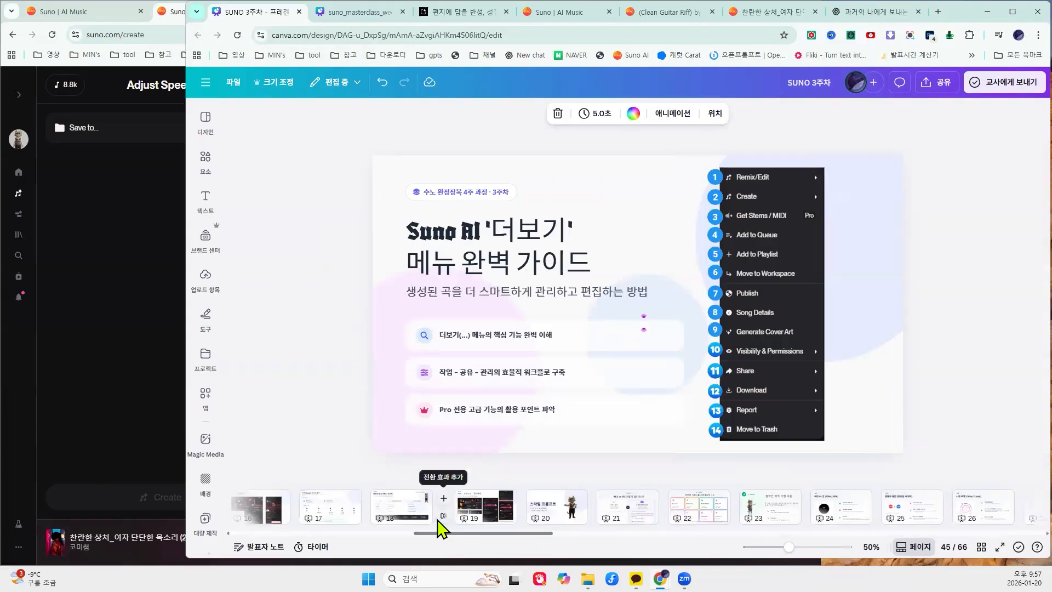